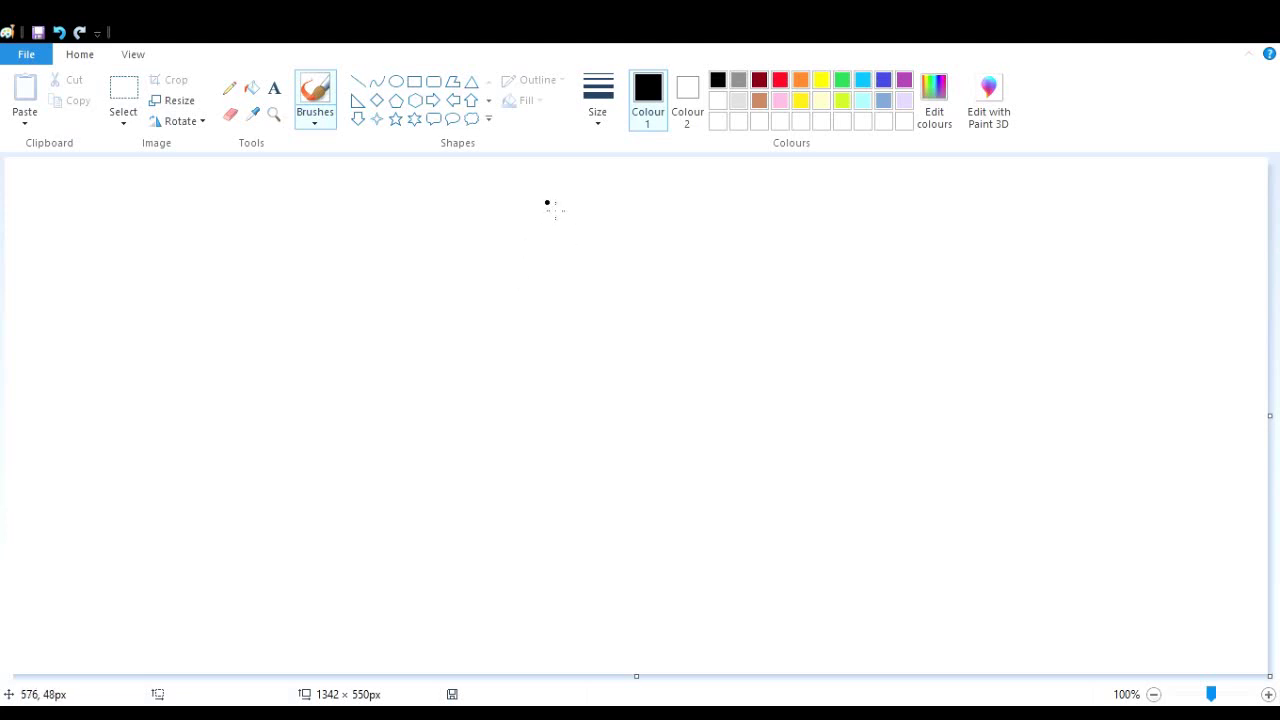
mouse_move(575, 210)
left_mouse_down()
mouse_move(612, 183)
mouse_move(683, 193)
mouse_move(509, 381)
mouse_move(500, 412)
mouse_move(685, 510)
mouse_move(631, 531)
mouse_move(558, 523)
left_mouse_up()
left_click(512, 456)
left_click(58, 32)
mouse_move(582, 230)
left_mouse_down()
mouse_move(645, 206)
mouse_move(686, 219)
mouse_move(672, 266)
mouse_move(500, 443)
mouse_move(663, 531)
mouse_move(681, 547)
mouse_move(670, 575)
mouse_move(585, 555)
mouse_move(454, 448)
left_mouse_up()
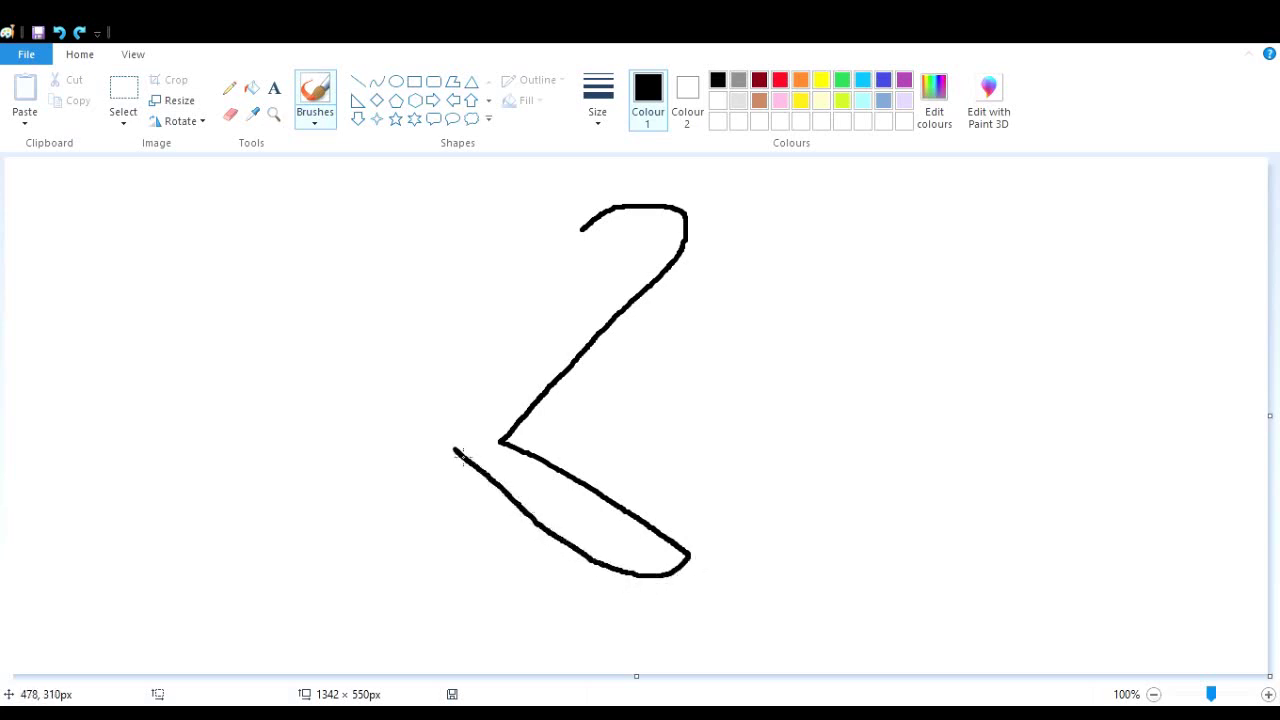
left_click(60, 32)
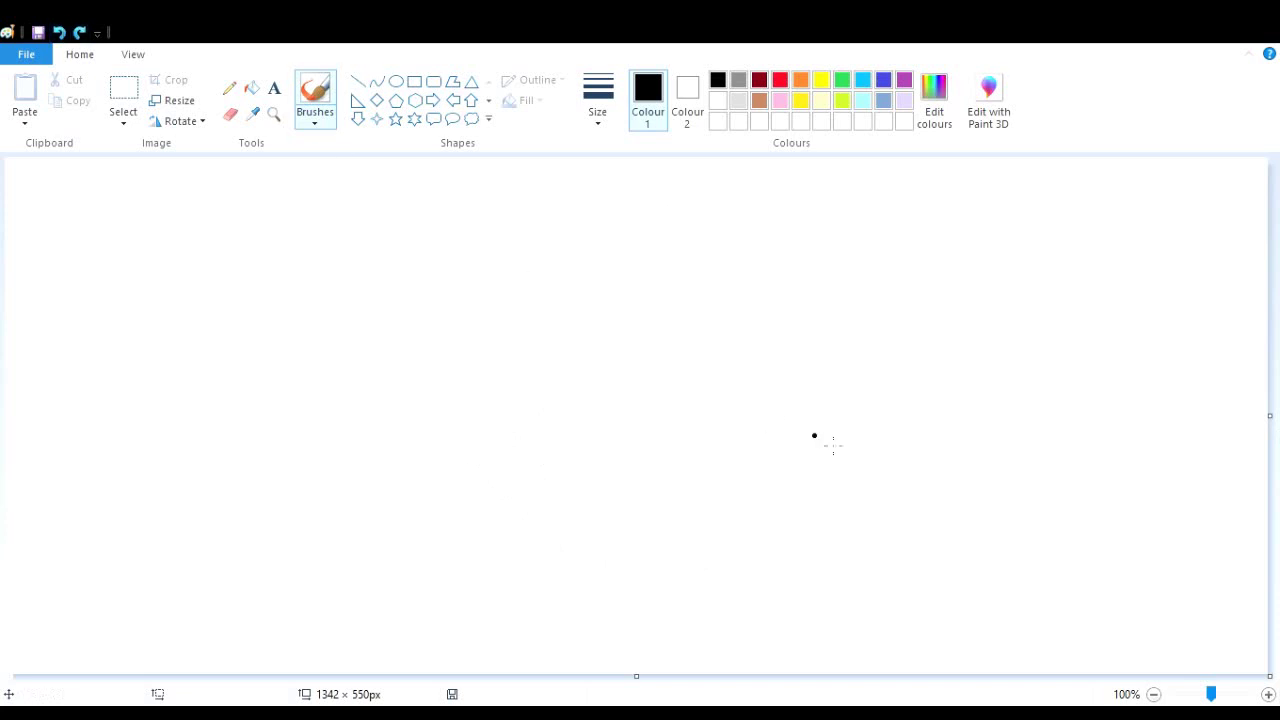
Draw a closed black outline of a bent, V-shaped limb with rounded ends in the middle of the canvas, redoing its lower end.
mouse_move(594, 275)
left_mouse_down()
mouse_move(663, 245)
mouse_move(693, 255)
mouse_move(701, 283)
mouse_move(667, 337)
mouse_move(565, 446)
mouse_move(704, 603)
mouse_move(648, 618)
mouse_move(593, 585)
mouse_move(536, 509)
left_mouse_up()
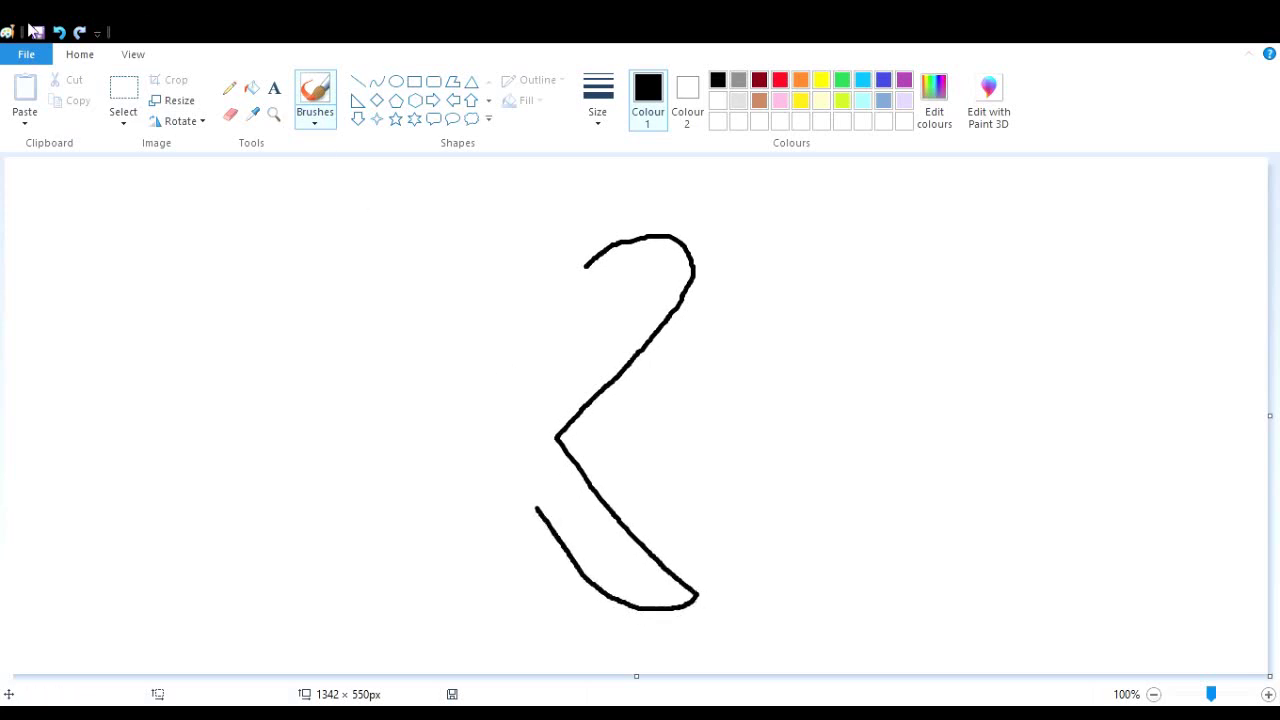
left_click(59, 32)
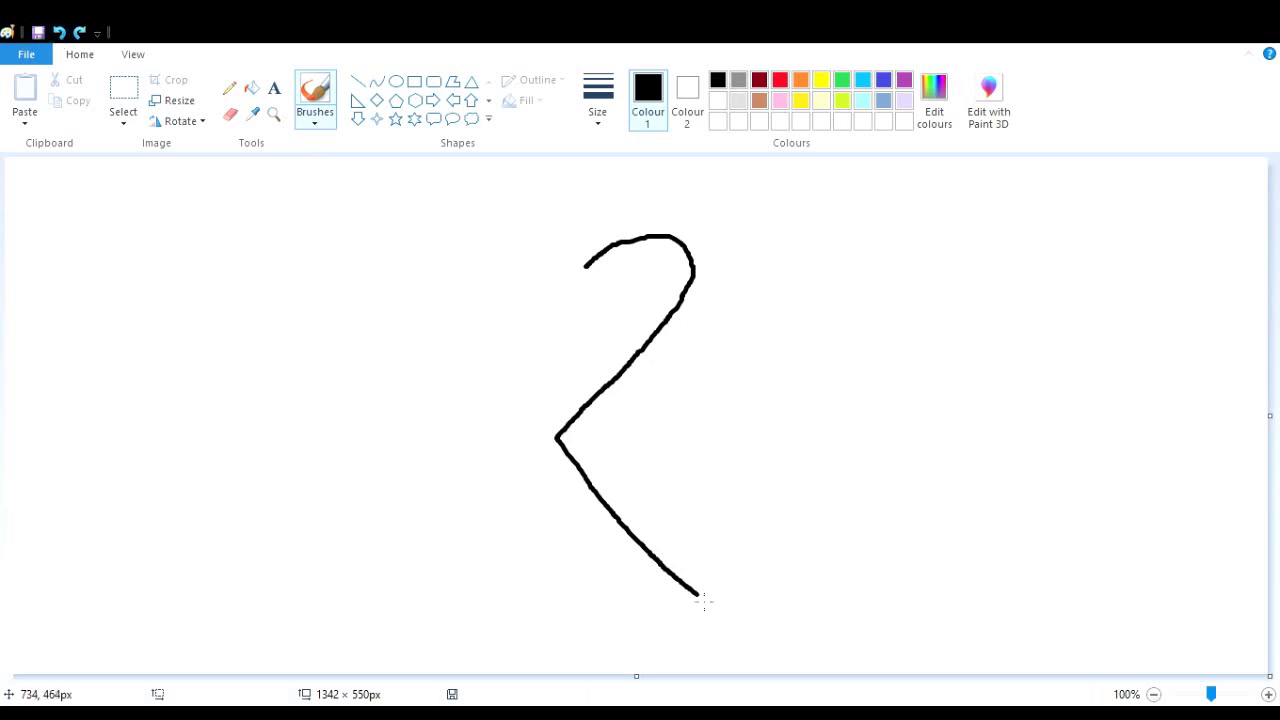
mouse_move(703, 599)
left_mouse_down()
mouse_move(685, 640)
mouse_move(653, 624)
mouse_move(573, 556)
mouse_move(515, 475)
mouse_move(518, 390)
mouse_move(594, 276)
left_mouse_up()
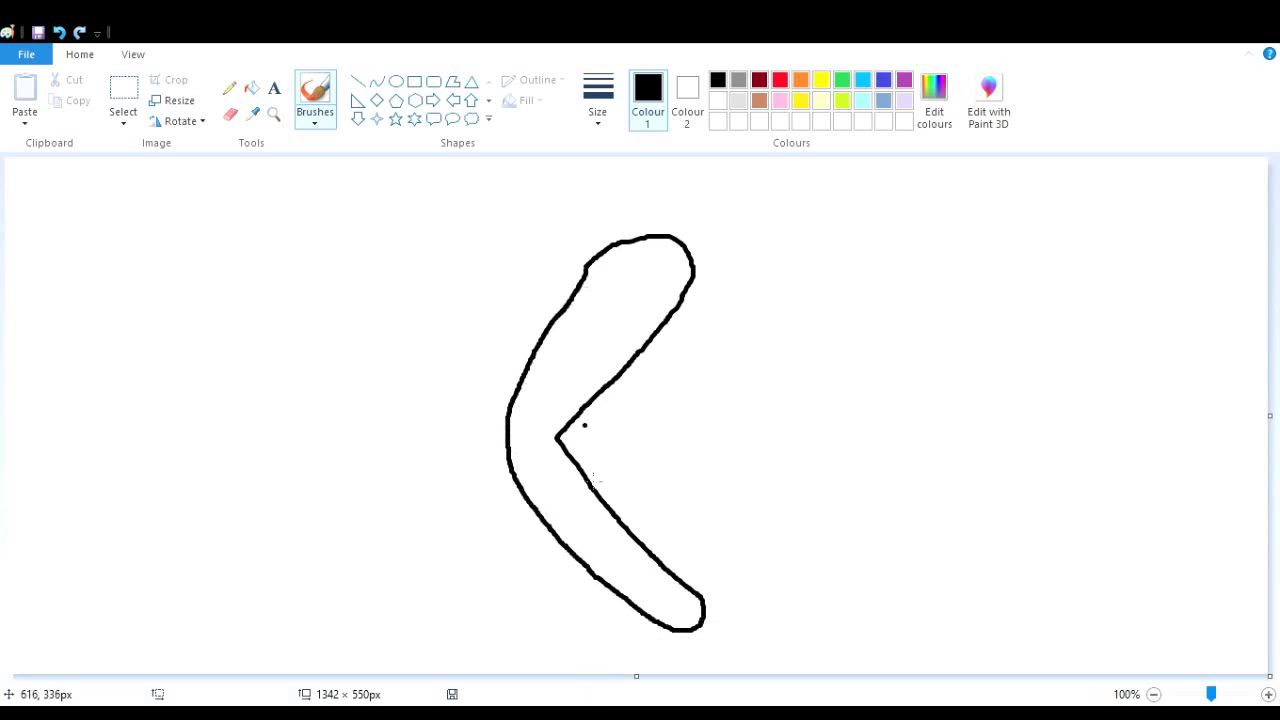
Erase the kinked outer edge of the limb's upper half and redraw it as a smooth black curve joining the remaining outline.
left_click(273, 114)
left_click(613, 368)
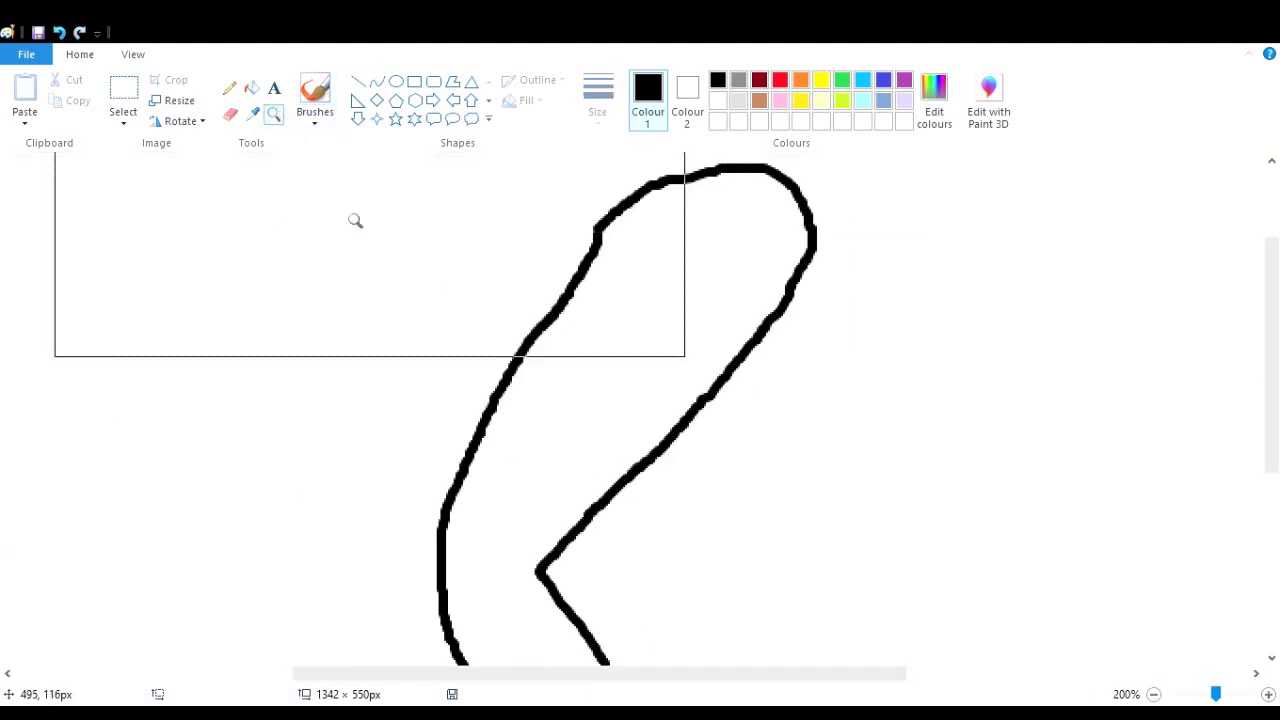
left_click(232, 116)
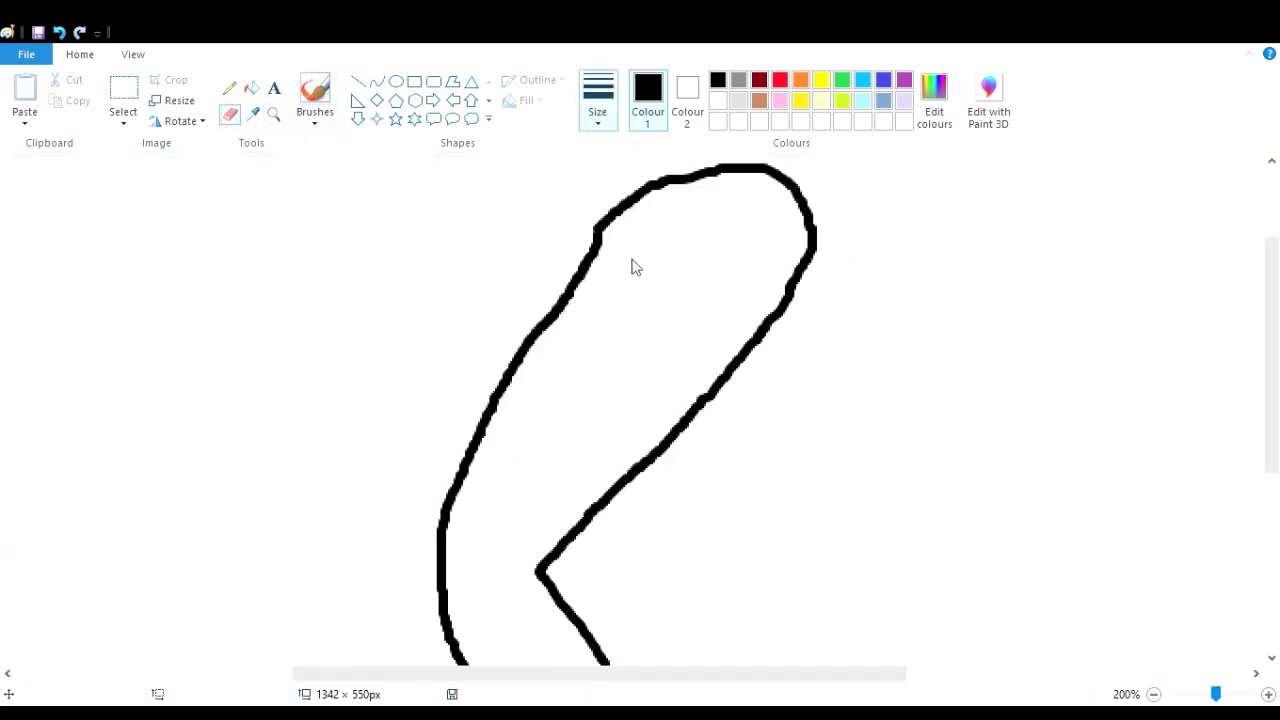
mouse_move(580, 229)
left_mouse_down()
mouse_move(604, 248)
mouse_move(497, 390)
left_mouse_up()
left_click(315, 92)
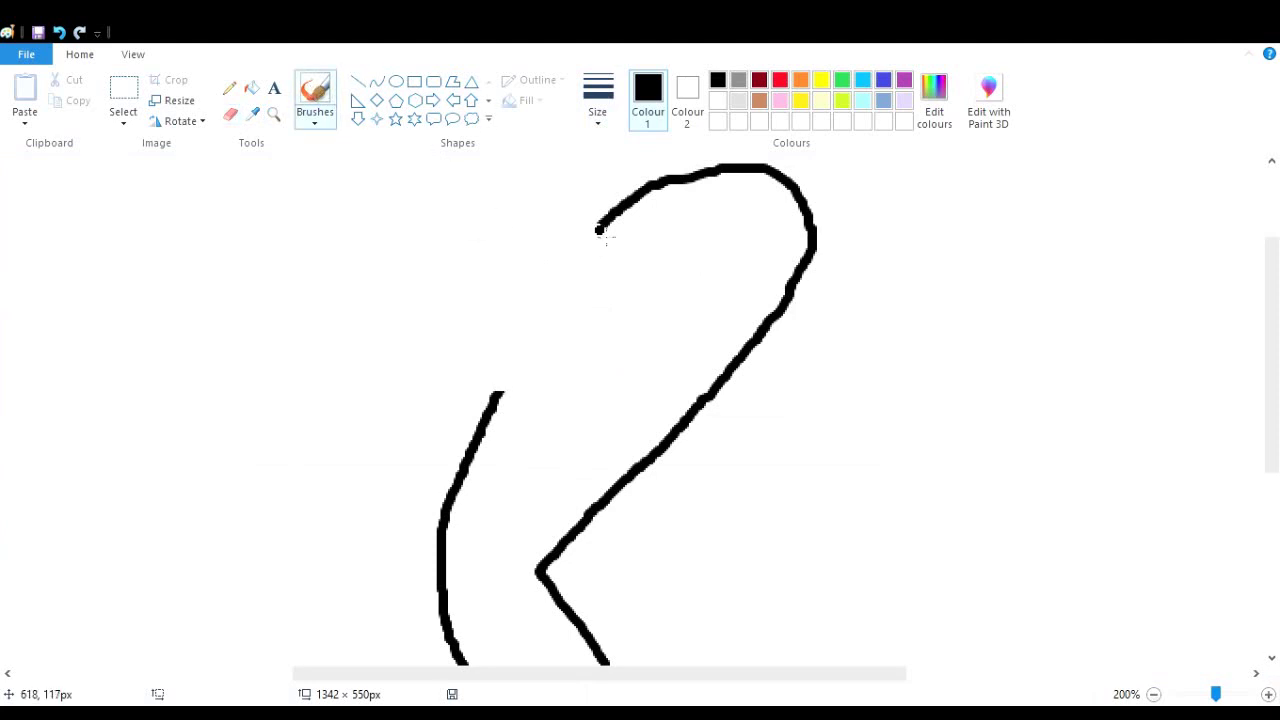
mouse_move(608, 234)
left_mouse_down()
mouse_move(531, 308)
mouse_move(500, 398)
left_mouse_up()
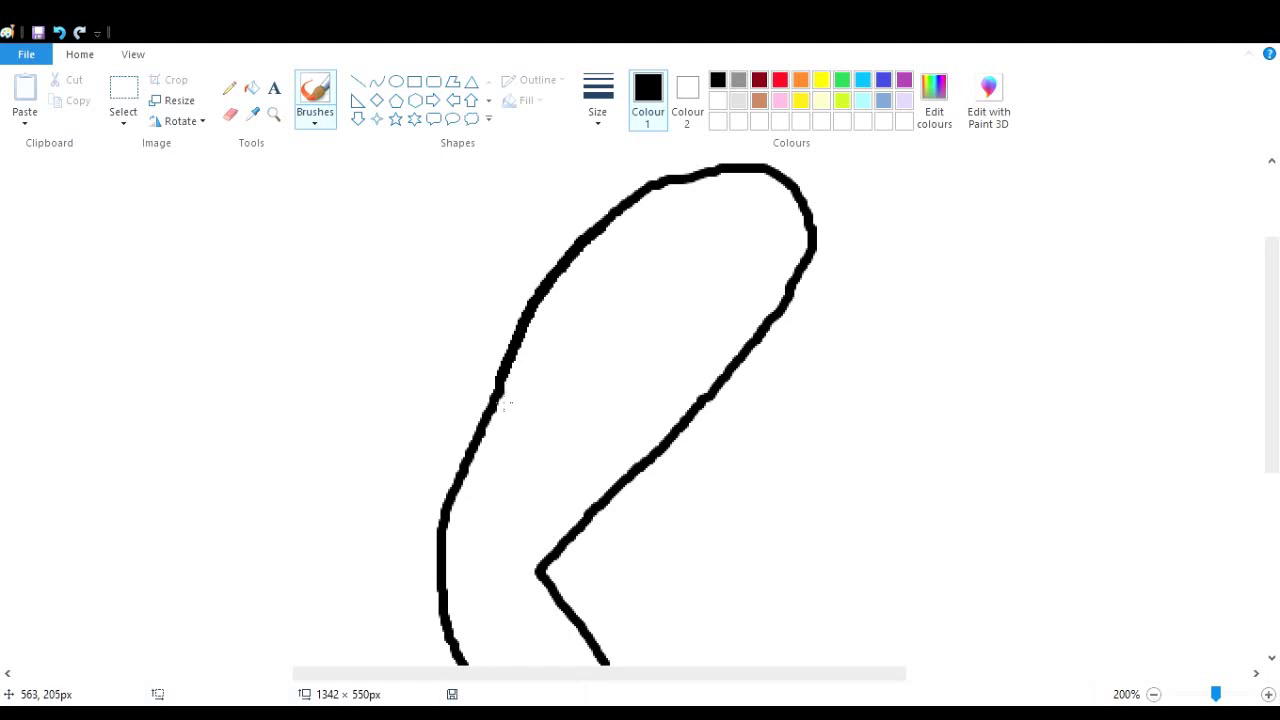
left_click(230, 114)
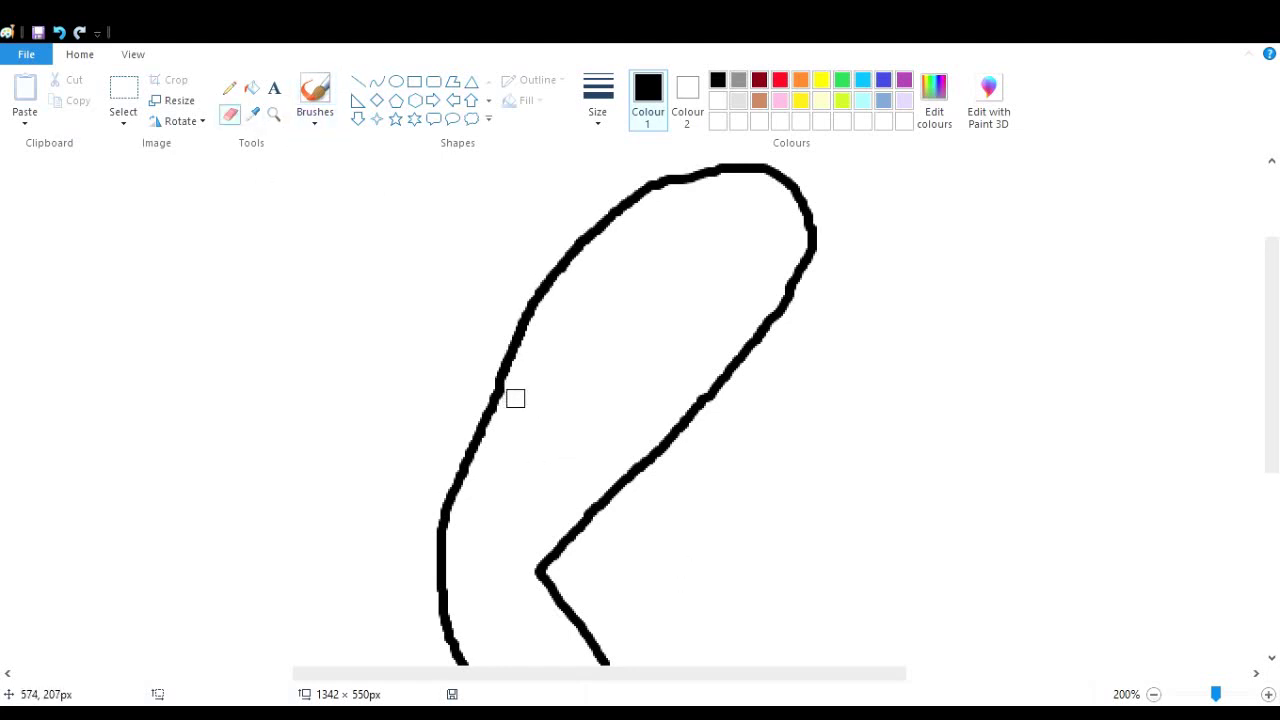
Fill the inside of the bent limb with red.
left_click(252, 87)
left_click(780, 80)
left_click(628, 270)
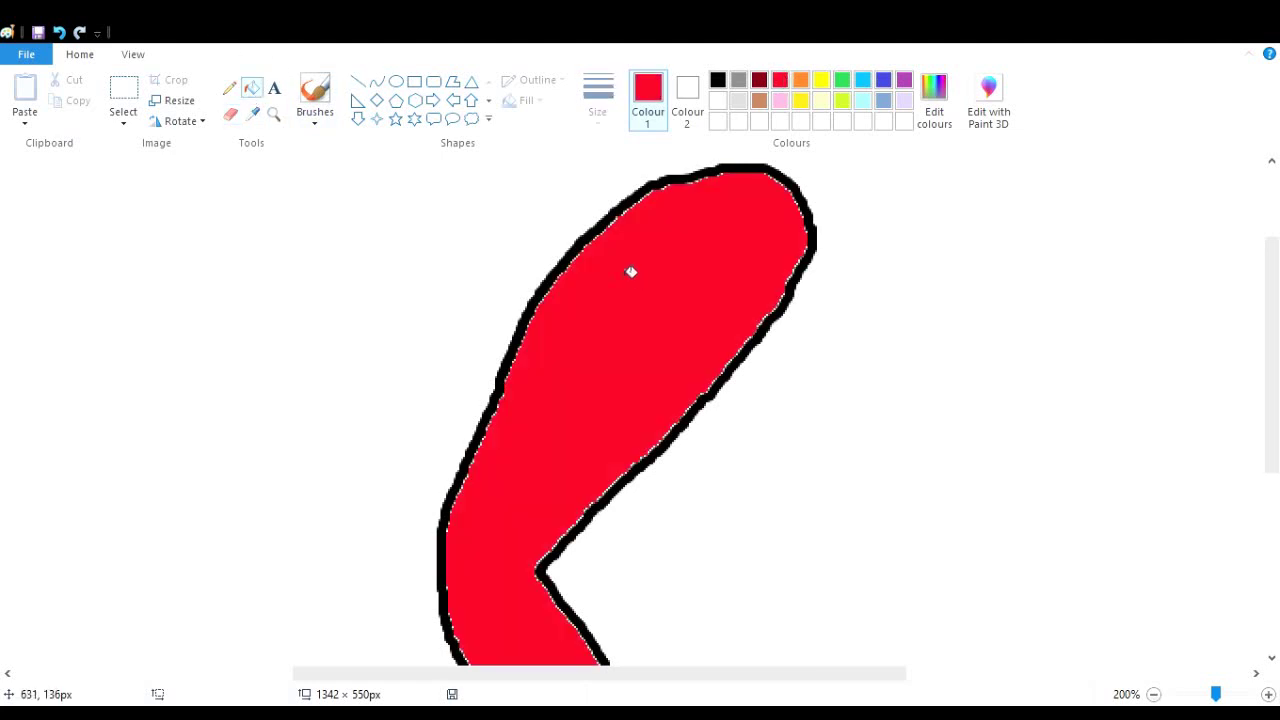
Move the red limb into the canvas's upper-left corner and shrink the canvas to fit closely around it.
left_click(1153, 694)
left_click(123, 95)
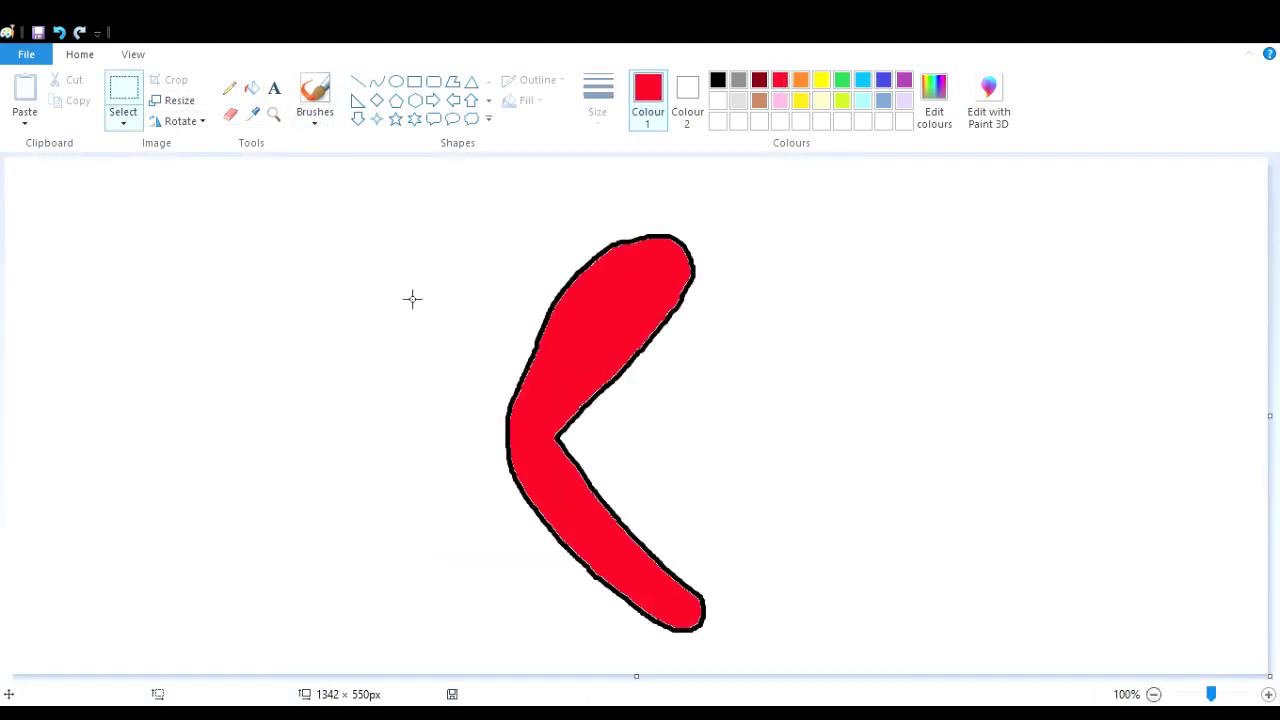
left_click_drag(445, 207, 842, 674)
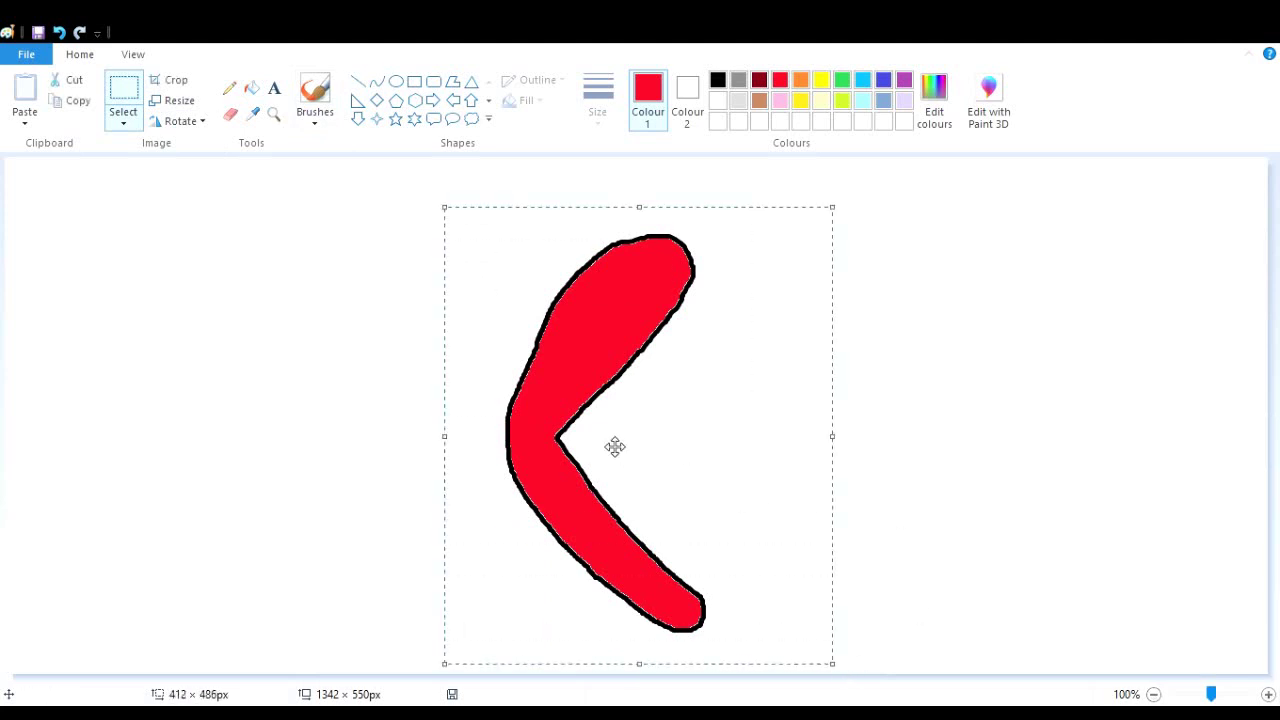
left_click_drag(609, 429, 98, 350)
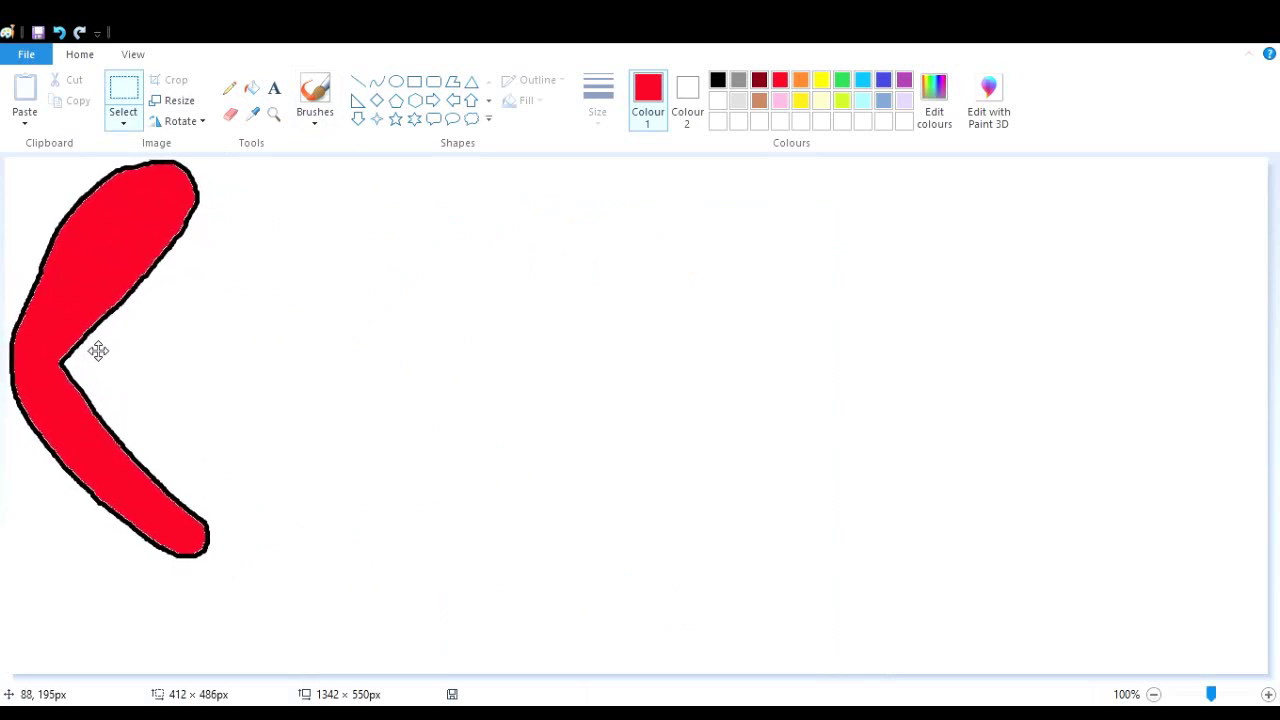
left_click(315, 95)
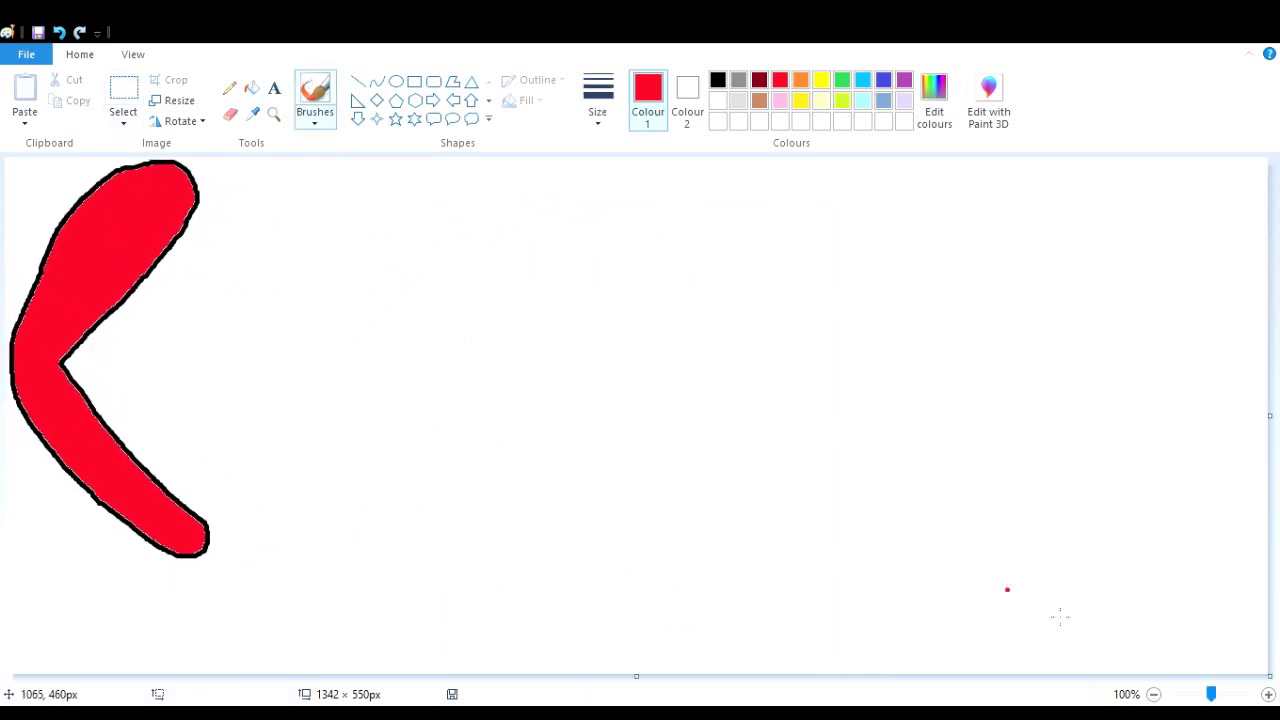
left_click_drag(1269, 676, 228, 573)
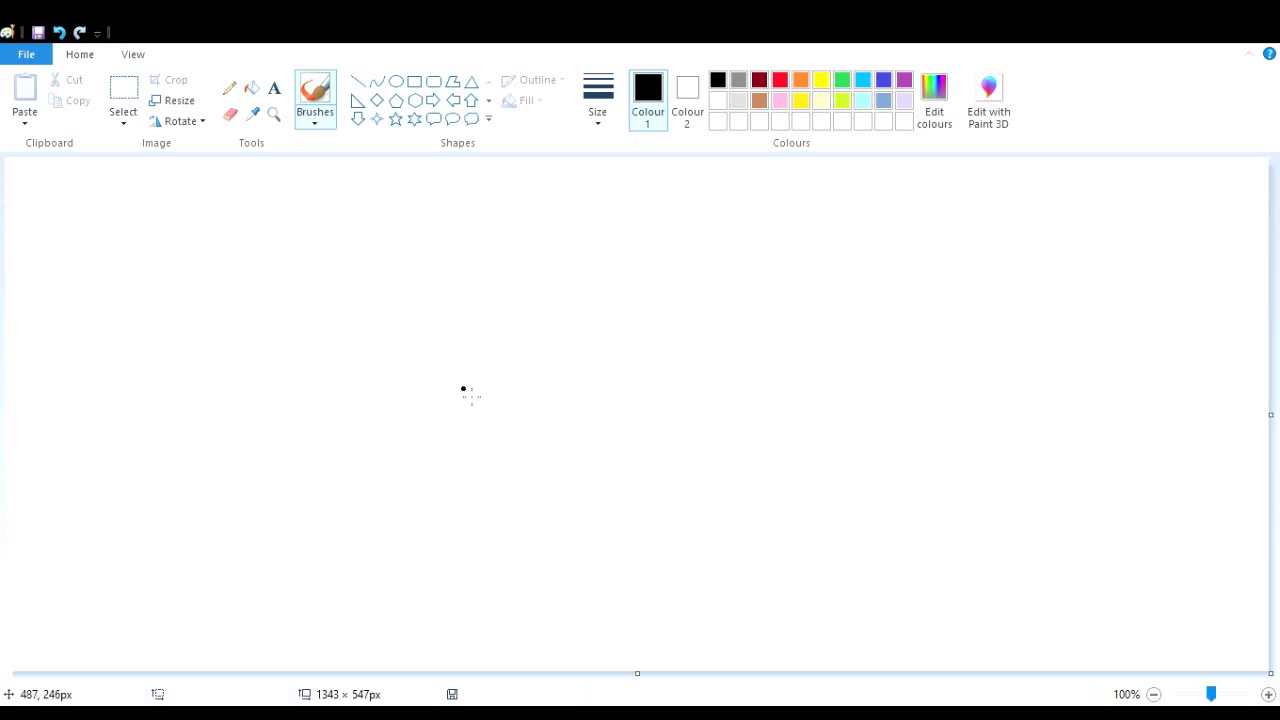
Draw a black outline of a horizontal arm ending in three overlapping curved claws, with a dividing line at each claw's base.
mouse_move(454, 389)
left_mouse_down()
mouse_move(687, 390)
mouse_move(716, 411)
mouse_move(729, 445)
mouse_move(622, 411)
mouse_move(469, 432)
left_mouse_up()
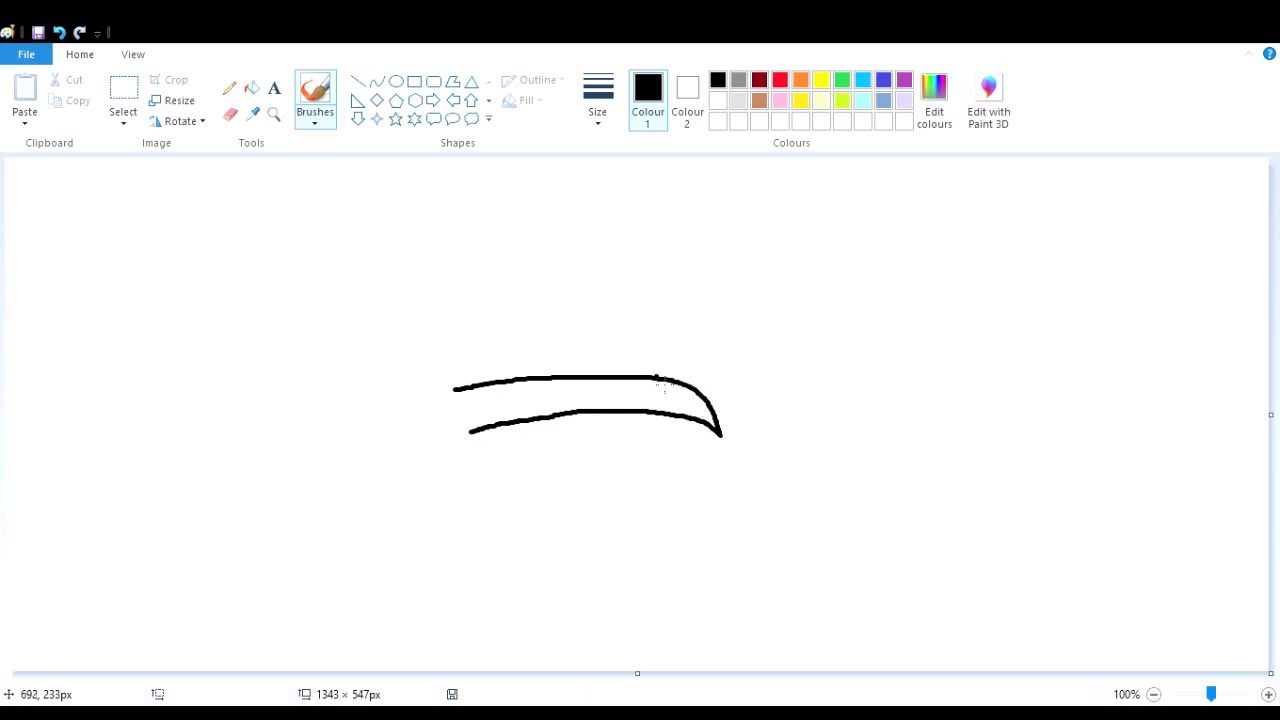
left_click_drag(652, 378, 769, 388)
left_click(58, 33)
mouse_move(675, 379)
left_mouse_down()
mouse_move(722, 384)
mouse_move(774, 438)
mouse_move(715, 404)
mouse_move(766, 390)
mouse_move(800, 432)
mouse_move(780, 421)
left_mouse_up()
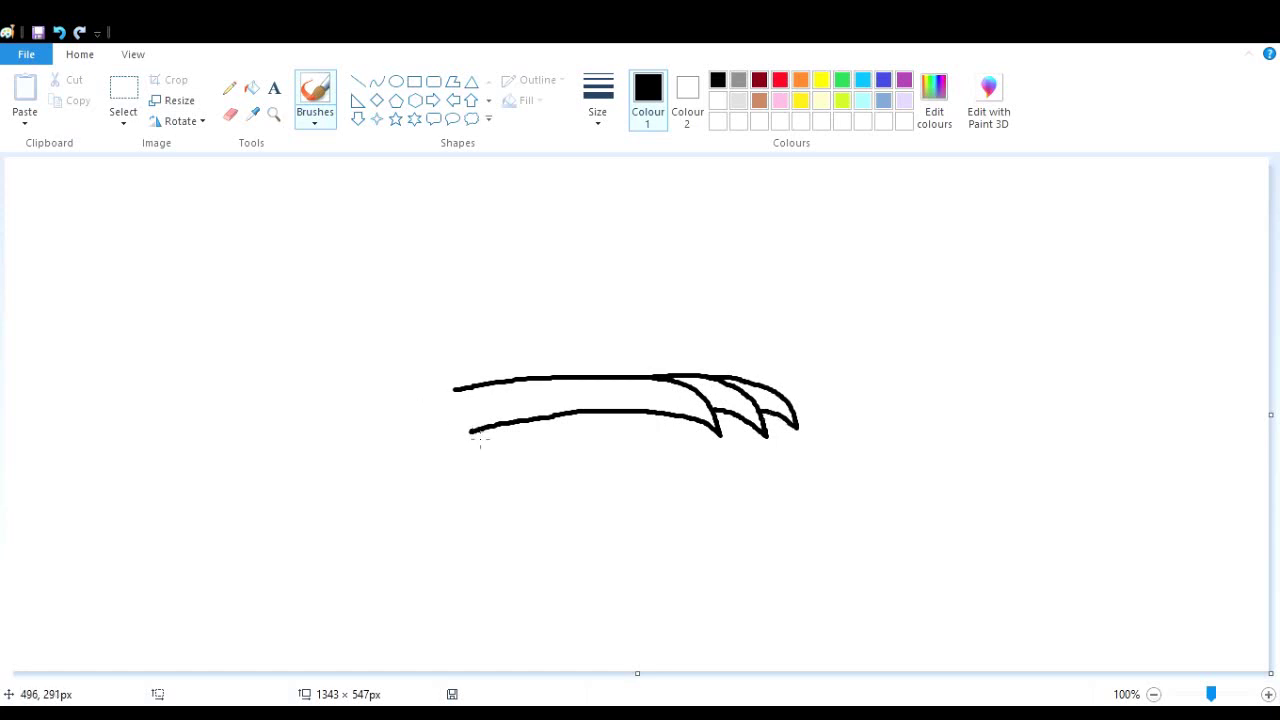
mouse_move(475, 442)
left_mouse_down()
mouse_move(428, 427)
mouse_move(430, 401)
mouse_move(458, 390)
left_mouse_up()
mouse_move(678, 382)
left_mouse_down()
mouse_move(666, 402)
mouse_move(676, 412)
left_mouse_up()
mouse_move(747, 389)
left_mouse_down()
mouse_move(734, 424)
mouse_move(772, 414)
left_mouse_up()
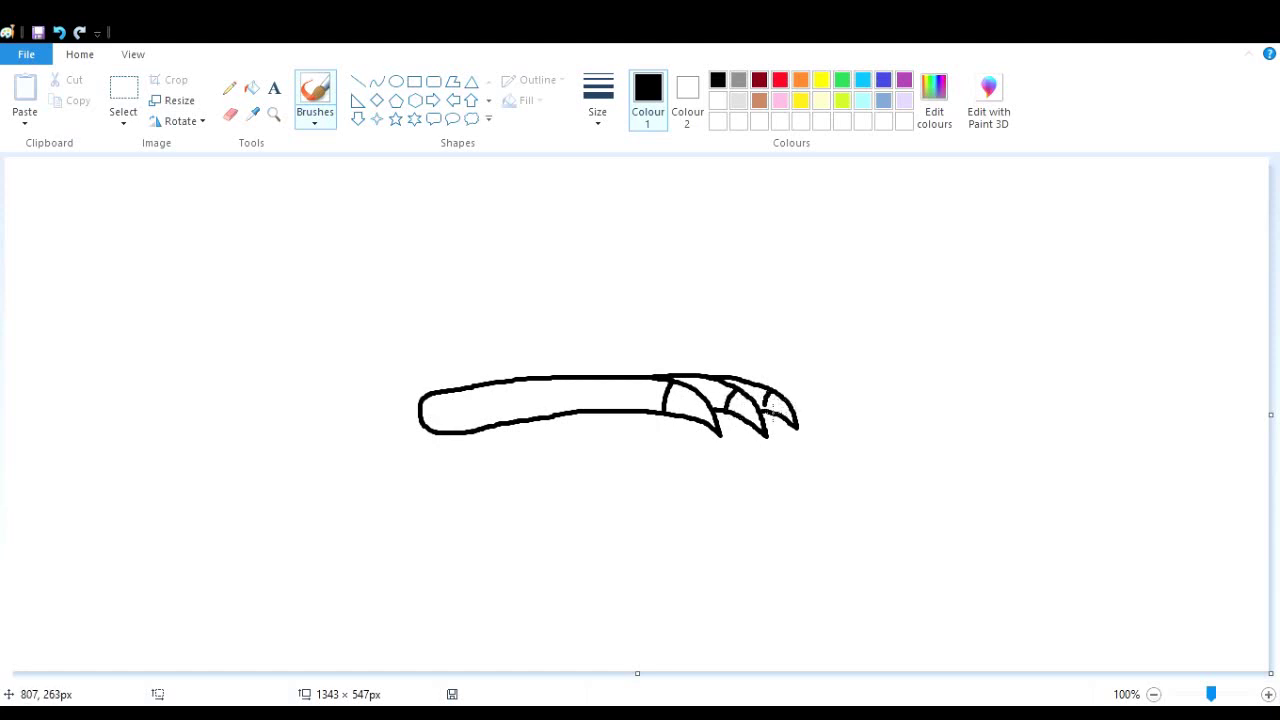
Fill the arm and the finger sections behind the claws with red, leaving the three claws white.
left_click(251, 88)
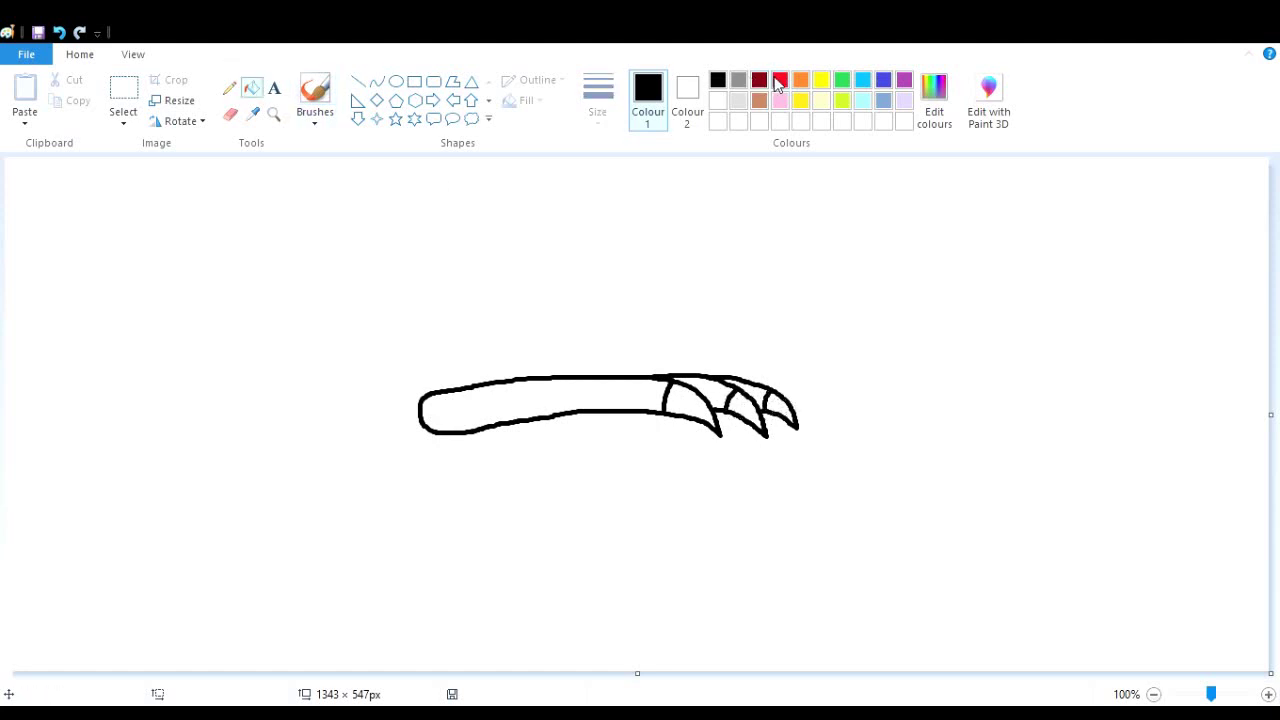
left_click(780, 80)
left_click(553, 396)
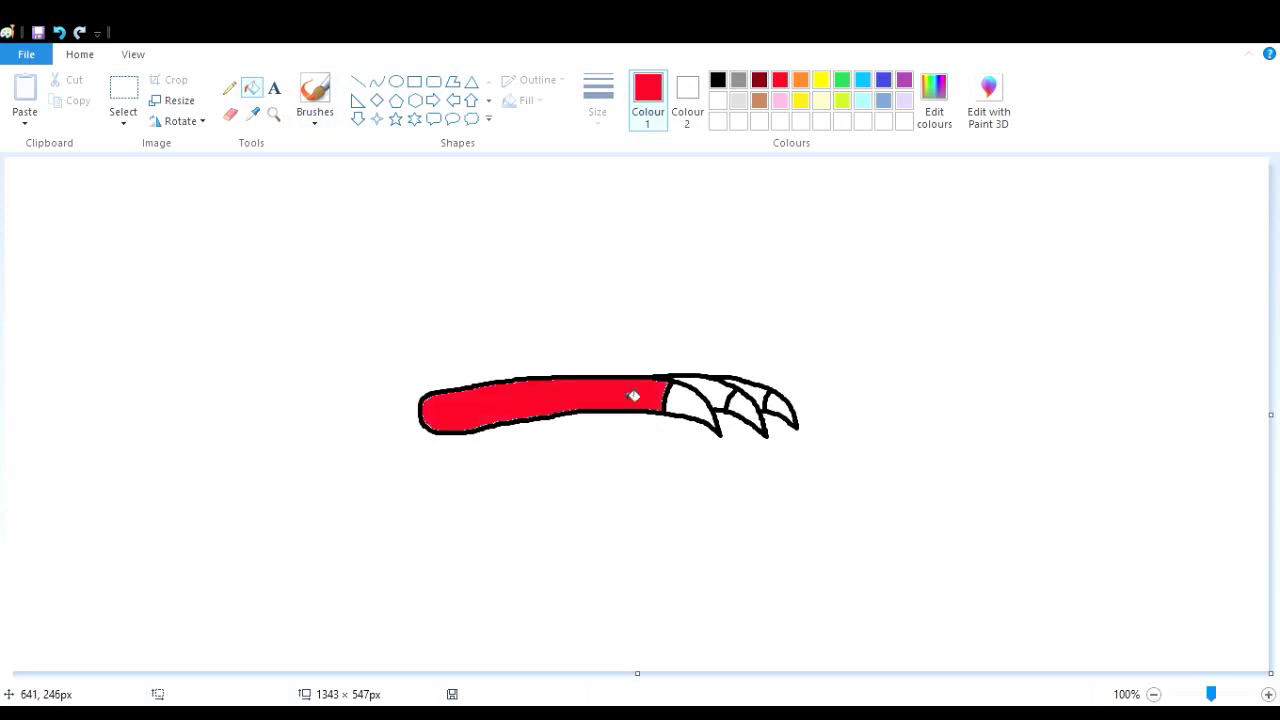
left_click(724, 396)
left_click(760, 398)
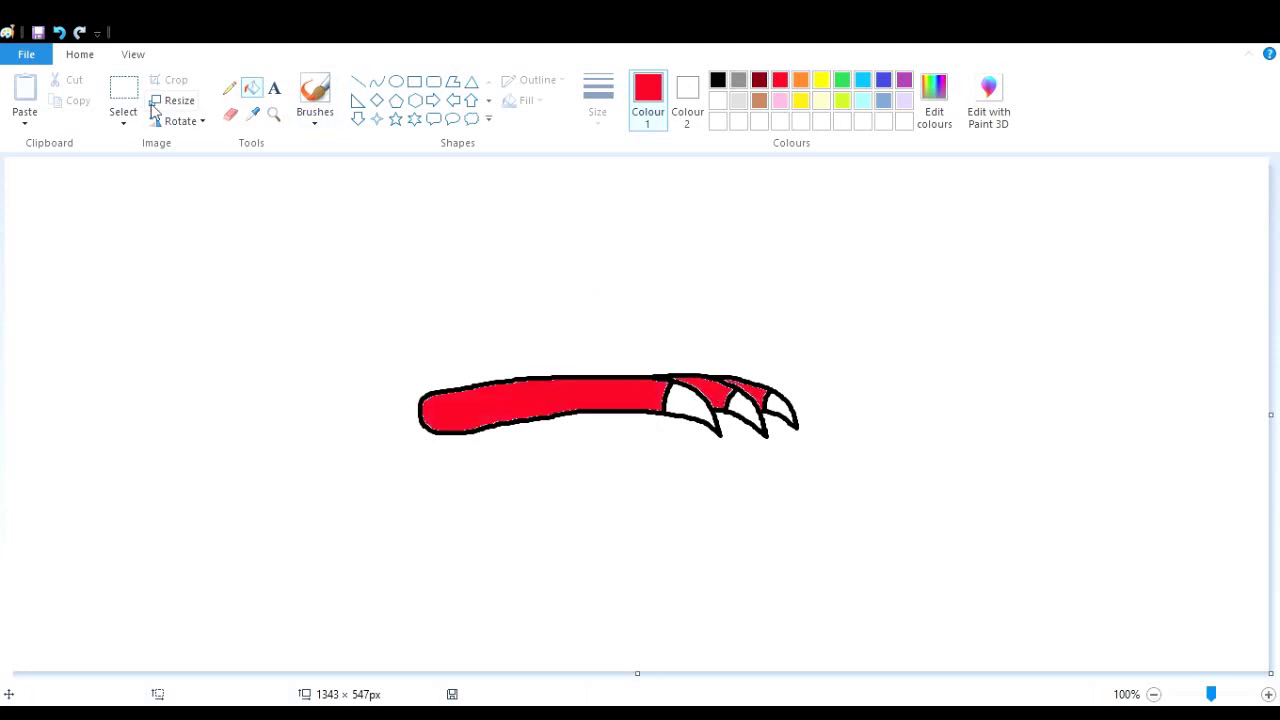
Move the clawed arm into the canvas's upper-left corner and shrink the canvas to fit closely around it.
left_click(126, 92)
left_click_drag(365, 270, 872, 626)
mouse_move(634, 380)
left_mouse_down()
mouse_move(289, 237)
mouse_move(240, 211)
mouse_move(228, 182)
left_mouse_up()
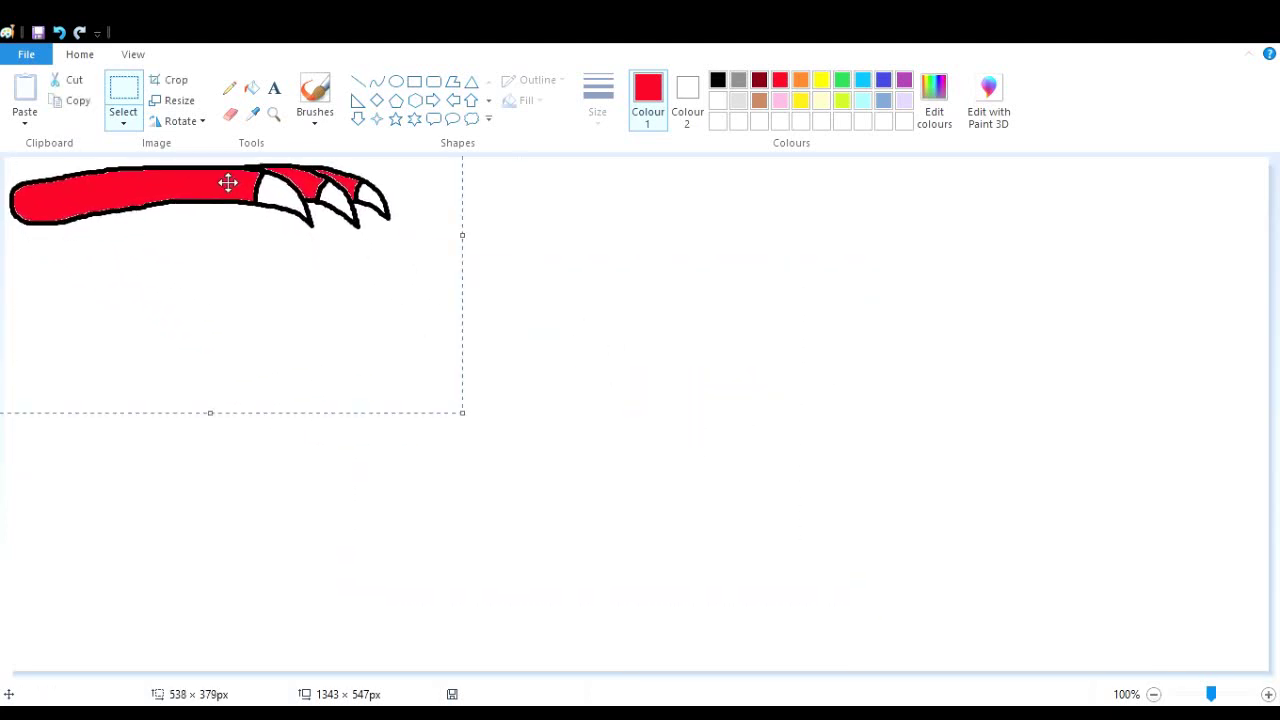
left_click(1266, 662)
left_click_drag(1271, 676, 403, 251)
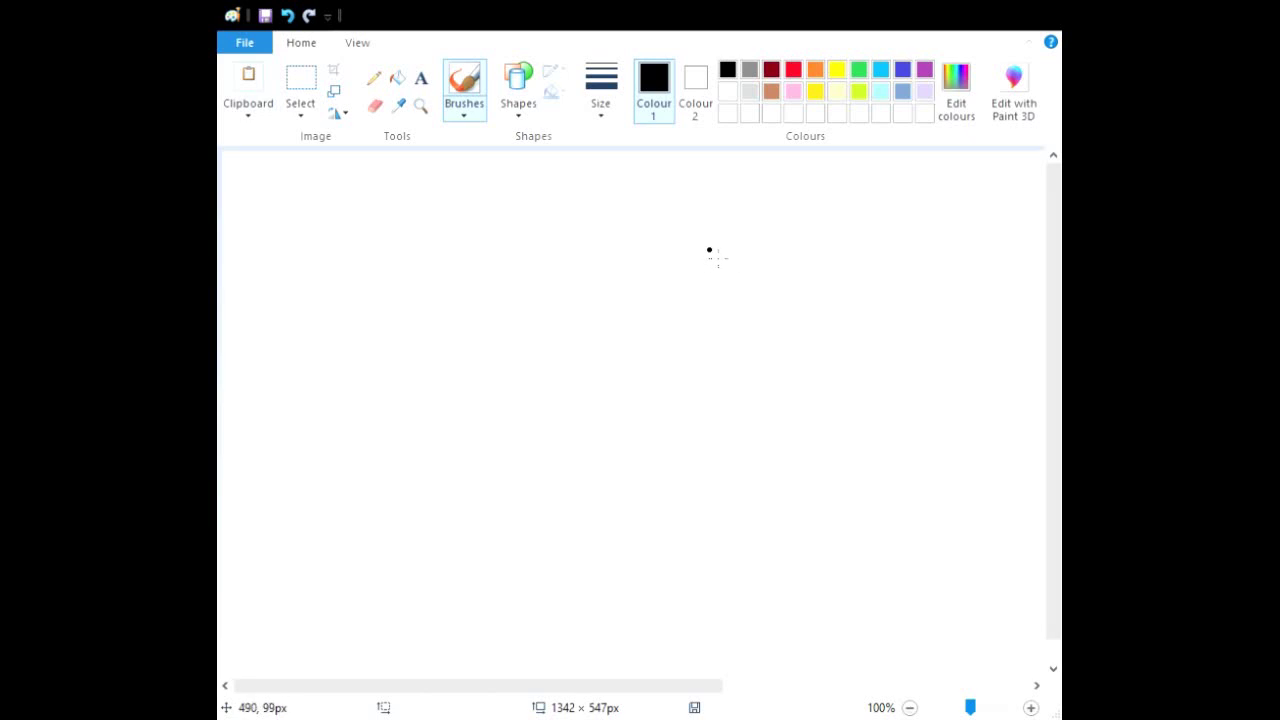
Draw a black S-shaped stroke that arches over and dips to the left as the top of a new outline.
mouse_move(710, 251)
left_mouse_down()
mouse_move(616, 241)
mouse_move(603, 280)
mouse_move(545, 287)
left_mouse_up()
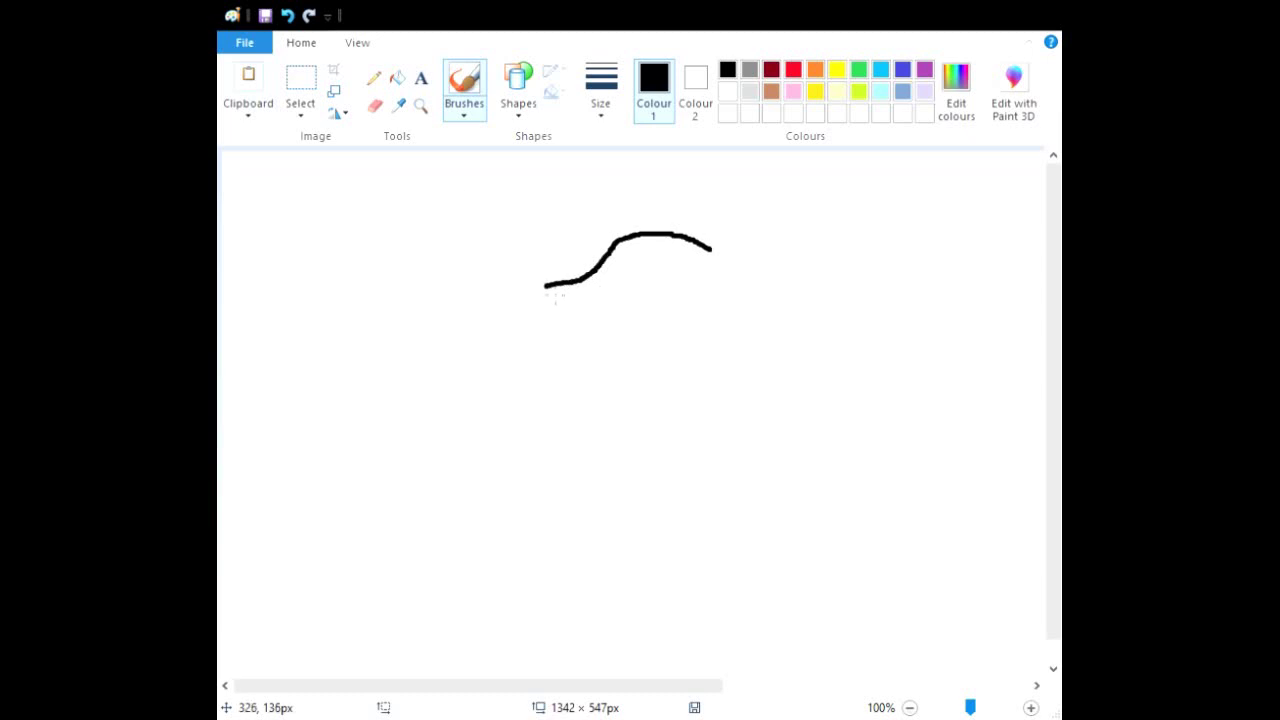
left_click(289, 15)
left_click(306, 17)
left_click_drag(546, 288, 543, 291)
mouse_move(544, 287)
left_mouse_down()
mouse_move(532, 322)
mouse_move(549, 389)
mouse_move(536, 441)
mouse_move(601, 478)
left_mouse_up()
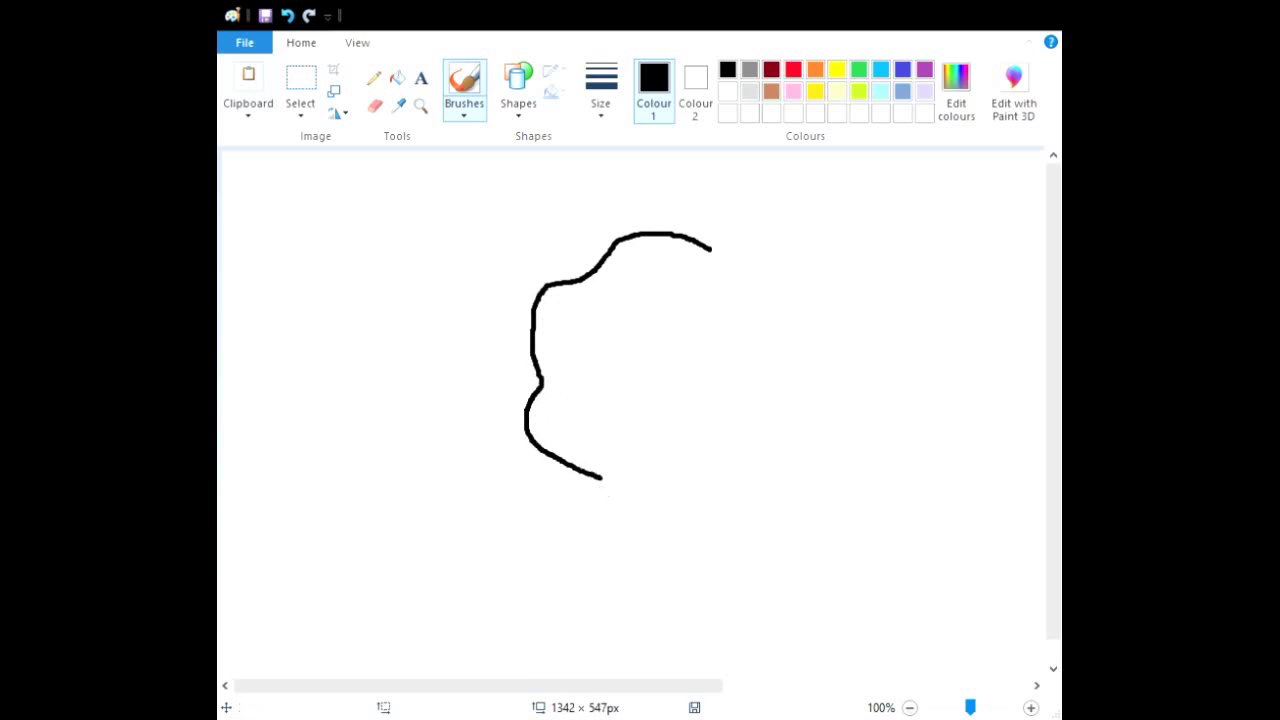
left_click(285, 16)
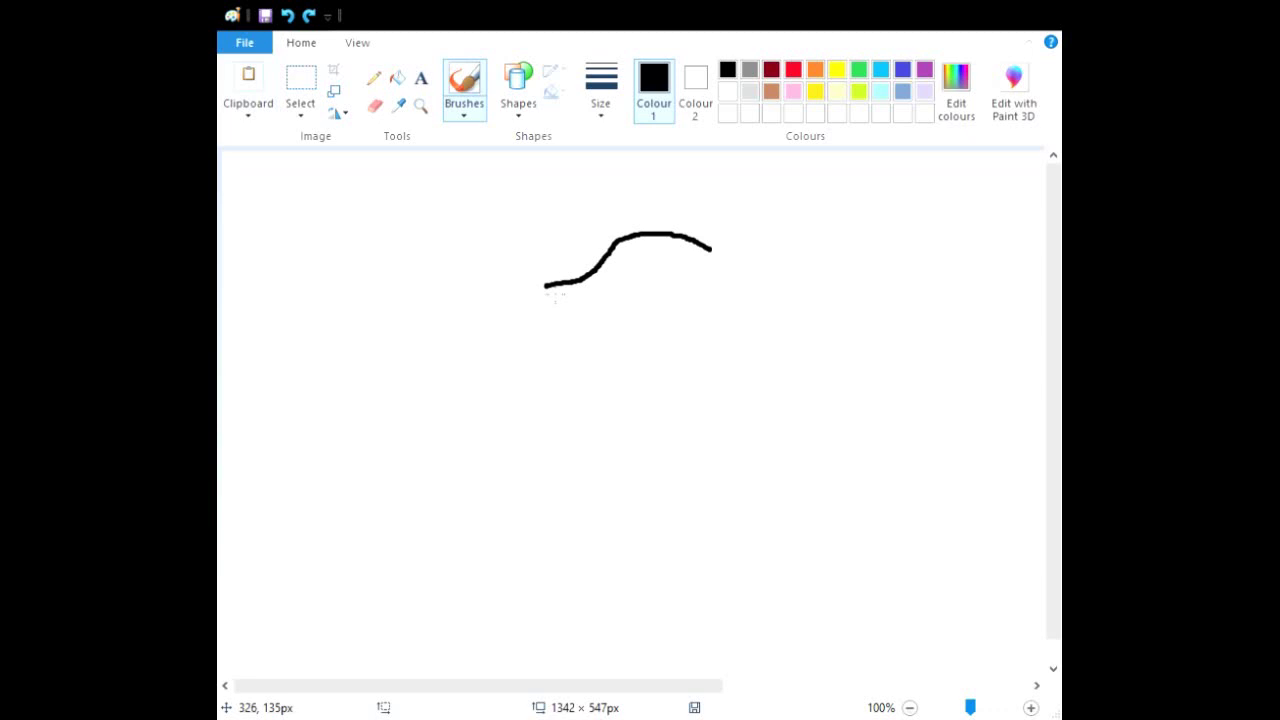
mouse_move(547, 287)
left_mouse_down()
mouse_move(530, 329)
mouse_move(538, 373)
left_mouse_up()
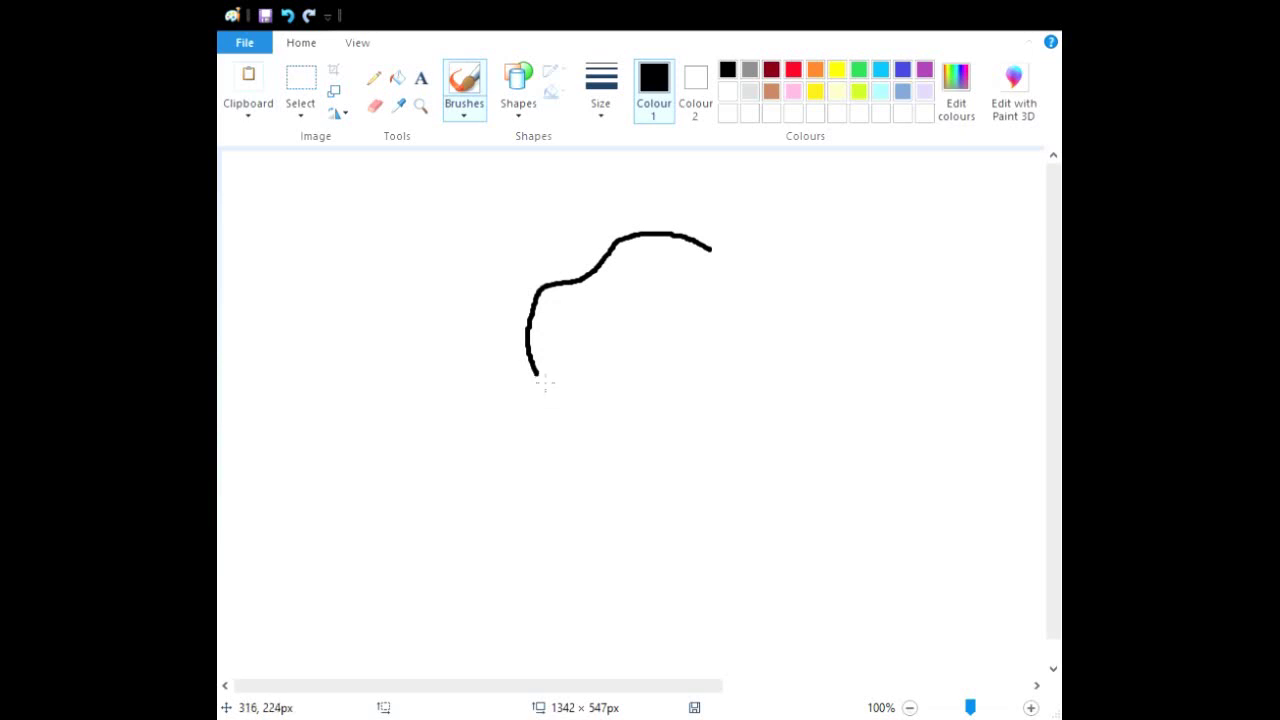
left_click(287, 15)
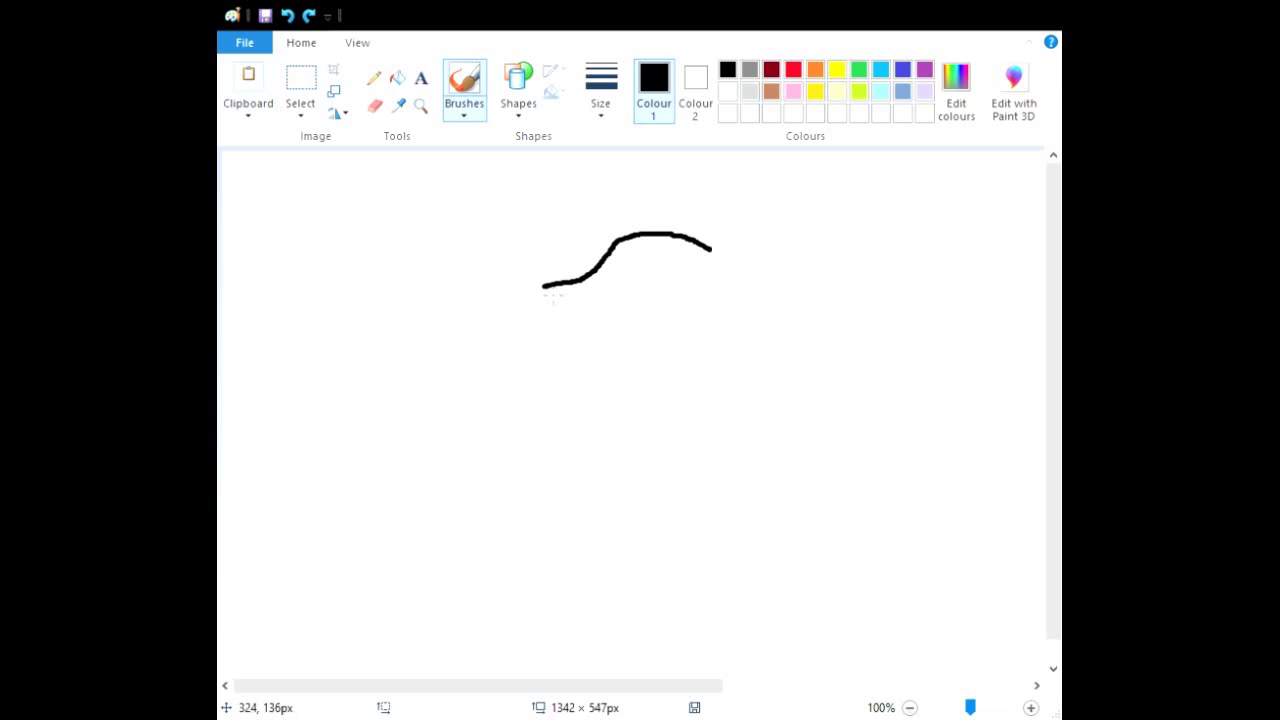
mouse_move(553, 296)
left_mouse_down()
mouse_move(521, 342)
mouse_move(544, 386)
left_mouse_up()
left_click(287, 15)
mouse_move(543, 285)
left_mouse_down()
mouse_move(520, 336)
mouse_move(529, 386)
left_mouse_up()
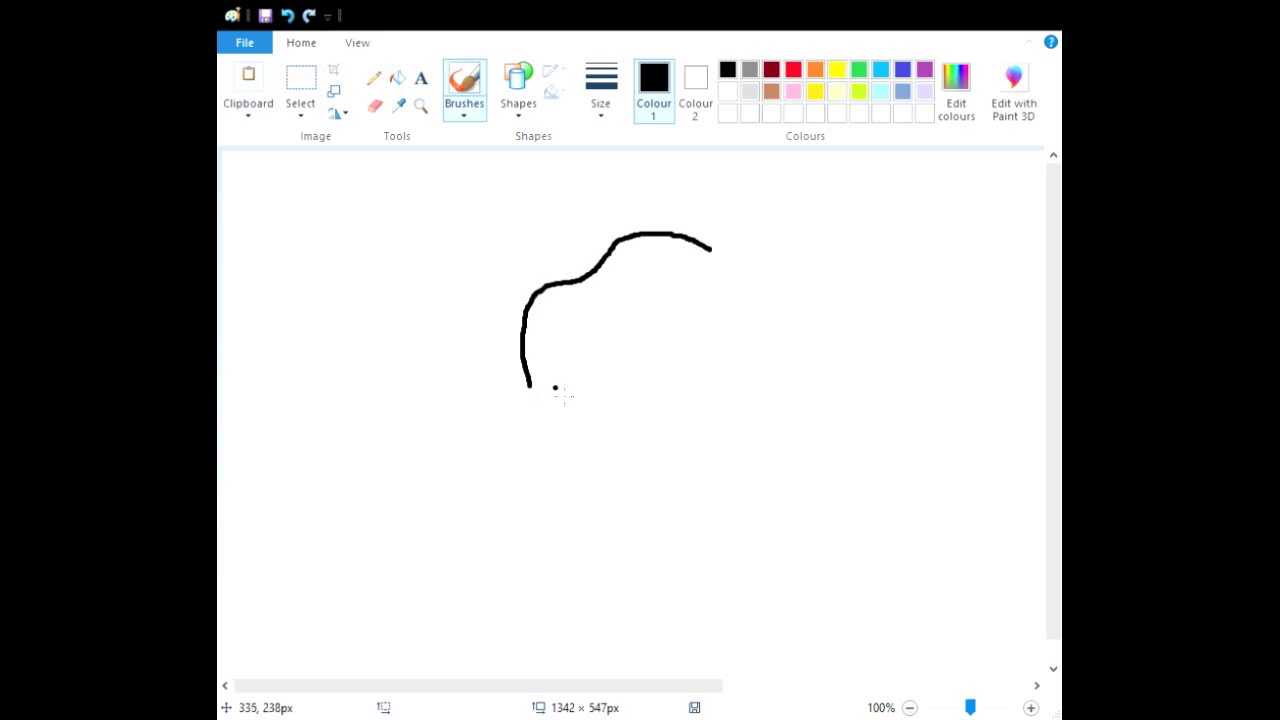
left_click(285, 17)
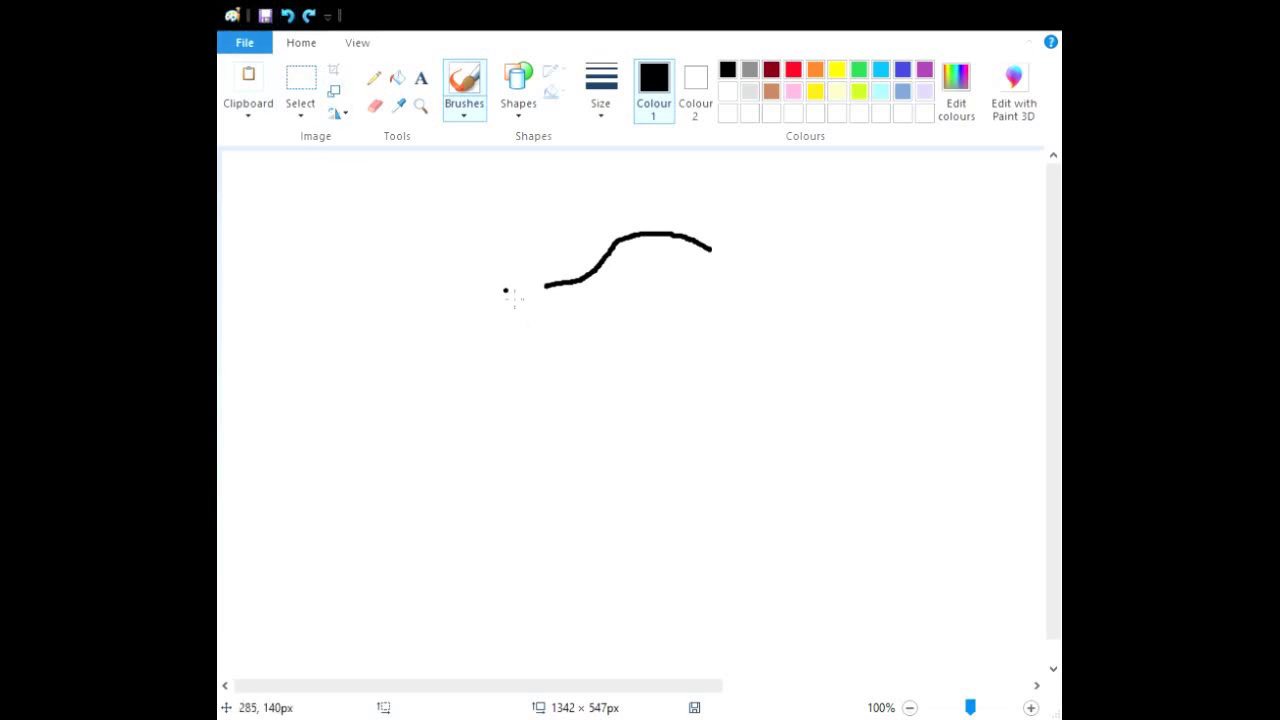
mouse_move(547, 285)
left_mouse_down()
mouse_move(526, 309)
mouse_move(529, 392)
left_mouse_up()
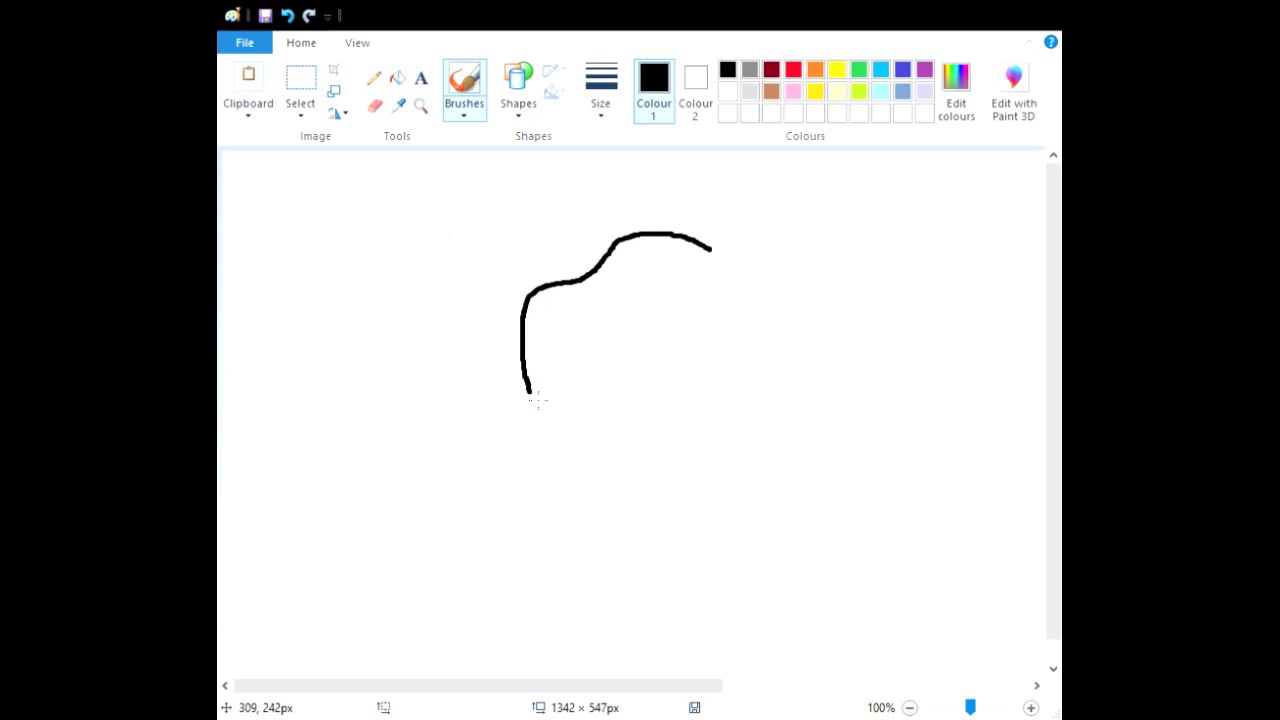
mouse_move(530, 392)
left_mouse_down()
mouse_move(513, 411)
mouse_move(520, 434)
left_mouse_up()
left_click(287, 16)
left_click(287, 16)
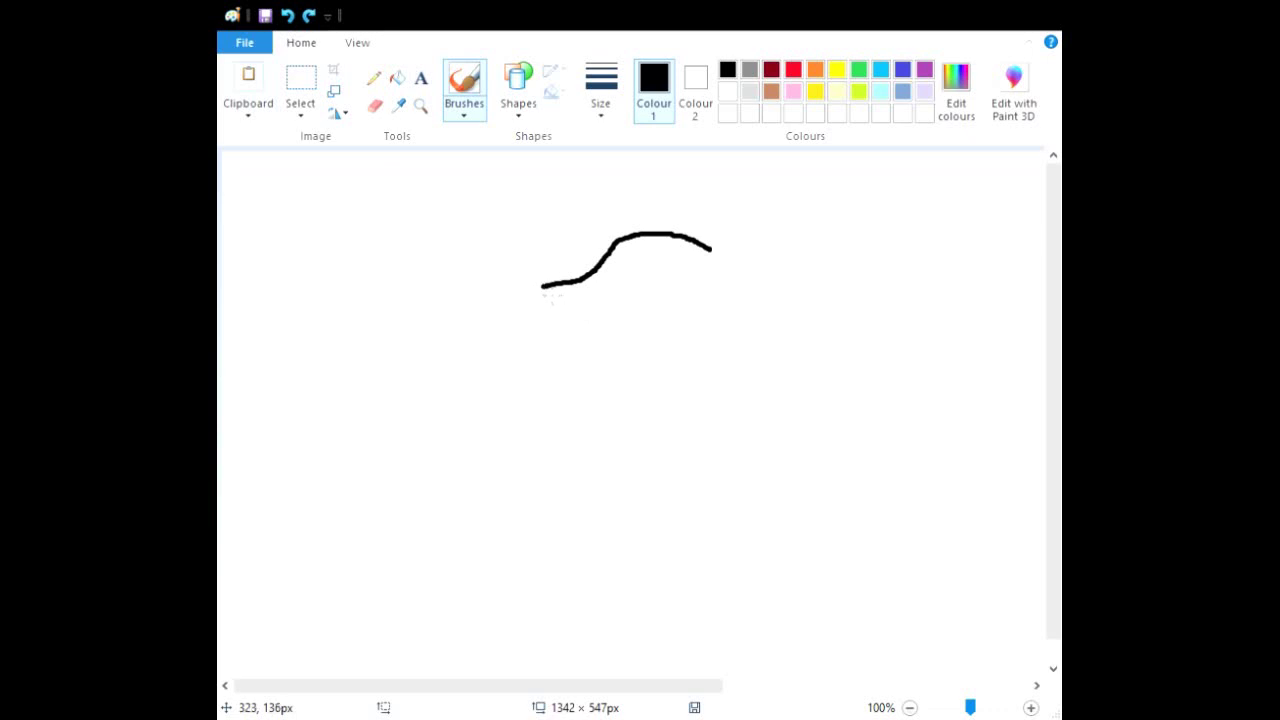
mouse_move(541, 288)
left_mouse_down()
mouse_move(508, 316)
mouse_move(508, 422)
left_mouse_up()
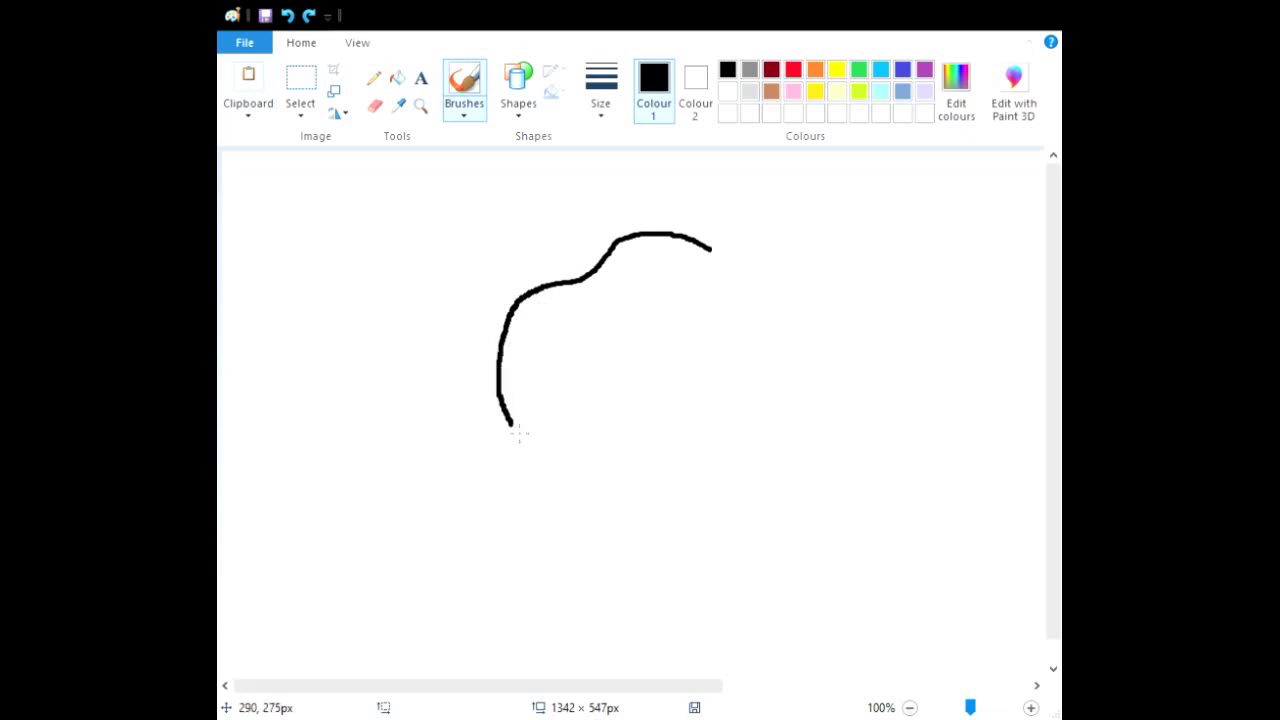
left_click(288, 15)
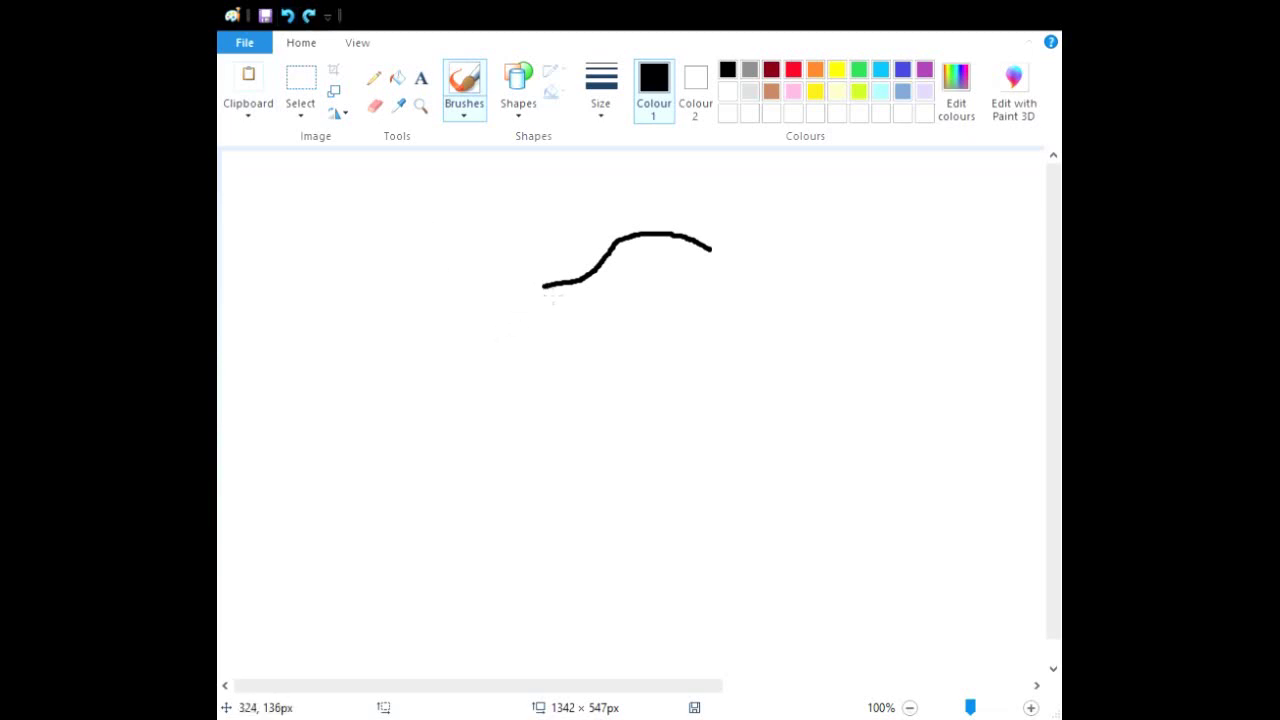
mouse_move(545, 287)
left_mouse_down()
mouse_move(513, 305)
mouse_move(508, 325)
mouse_move(542, 418)
left_mouse_up()
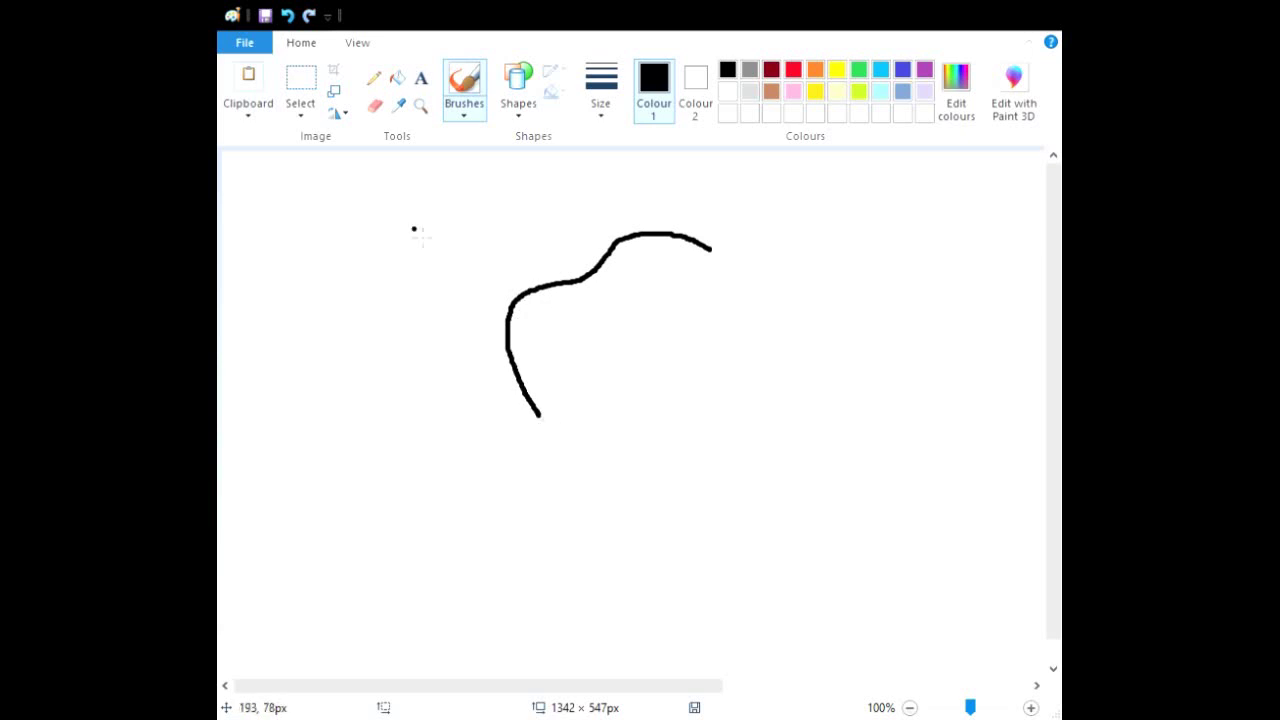
left_click(287, 15)
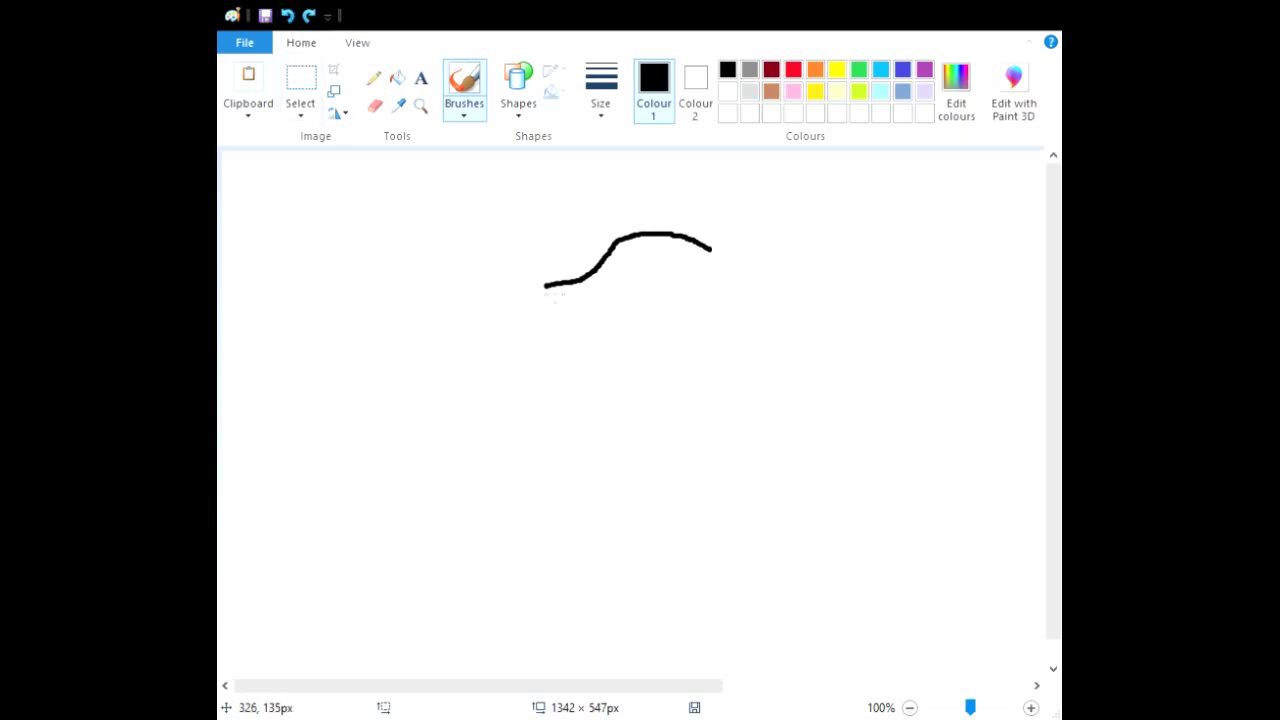
mouse_move(544, 286)
left_mouse_down()
mouse_move(525, 293)
mouse_move(503, 336)
mouse_move(503, 412)
left_mouse_up()
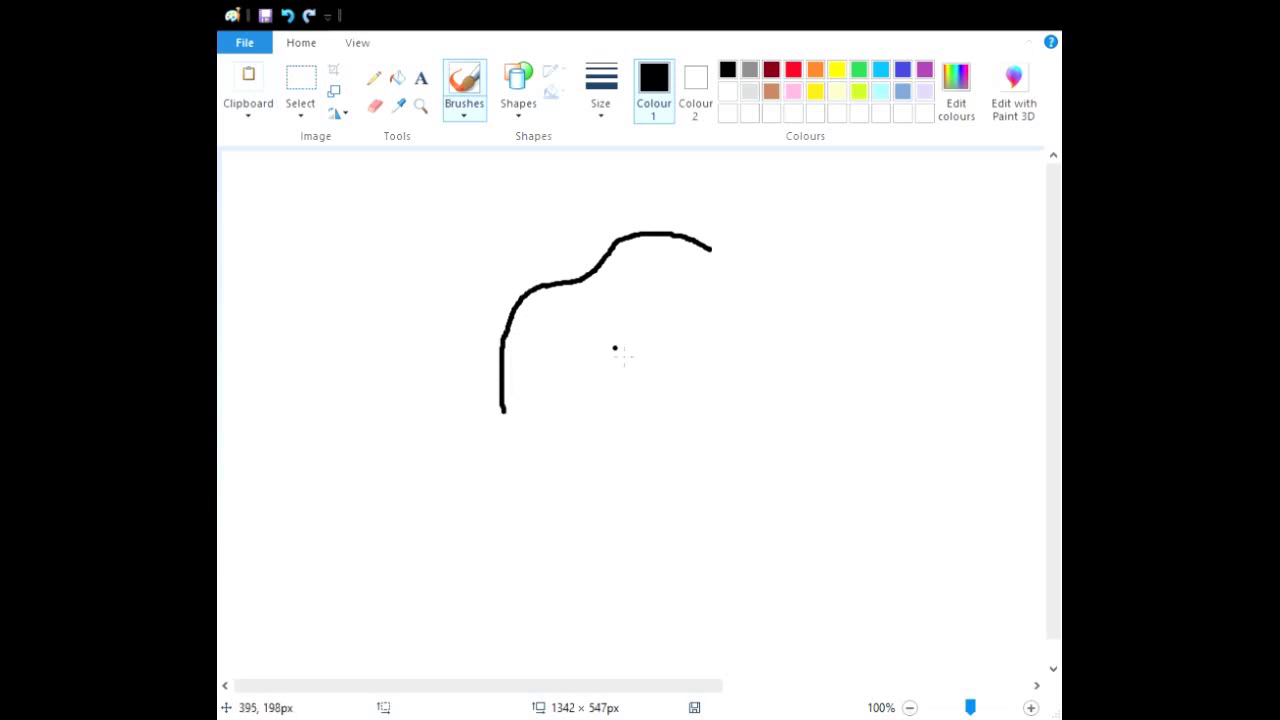
left_click(288, 16)
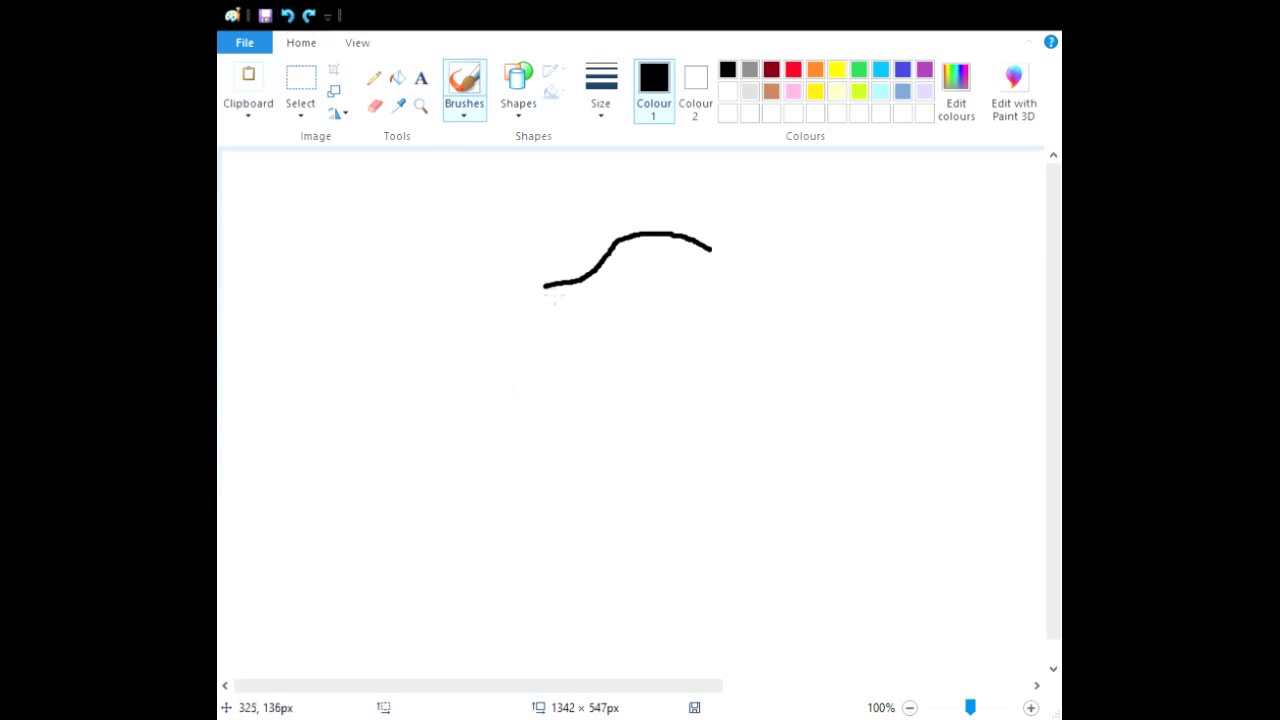
mouse_move(554, 296)
left_mouse_down()
mouse_move(522, 341)
mouse_move(528, 389)
left_mouse_up()
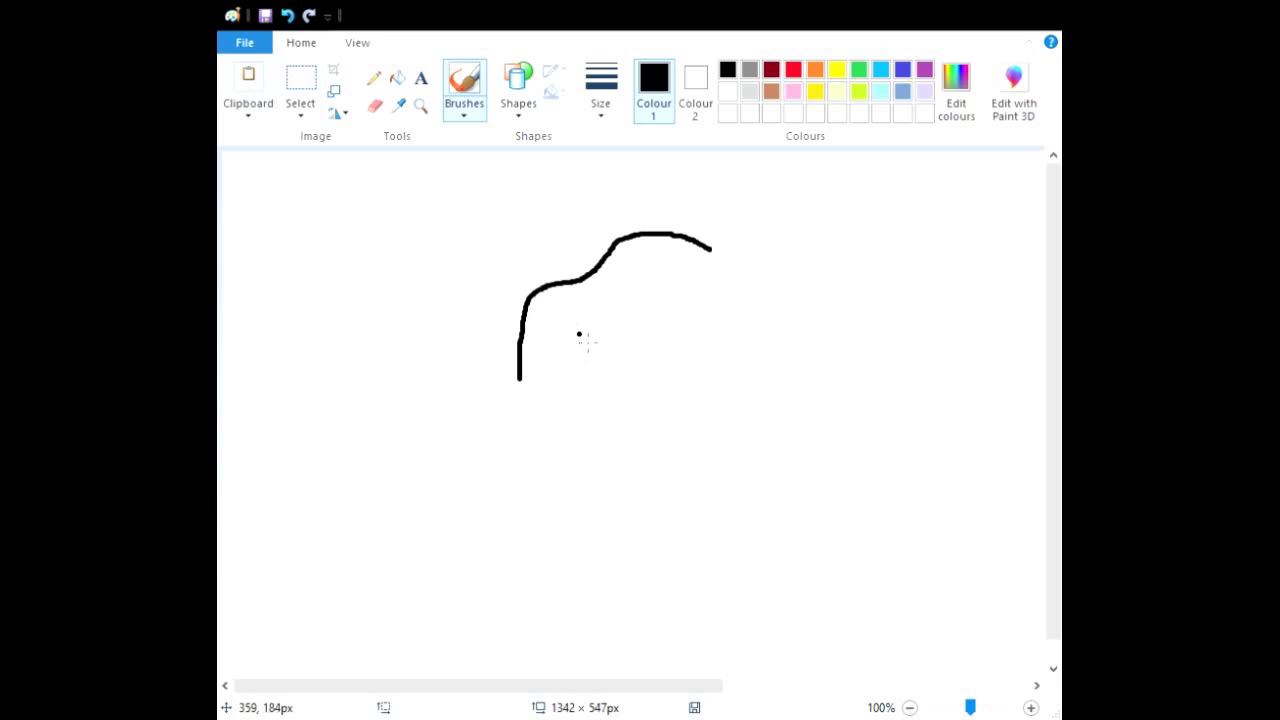
left_click(287, 15)
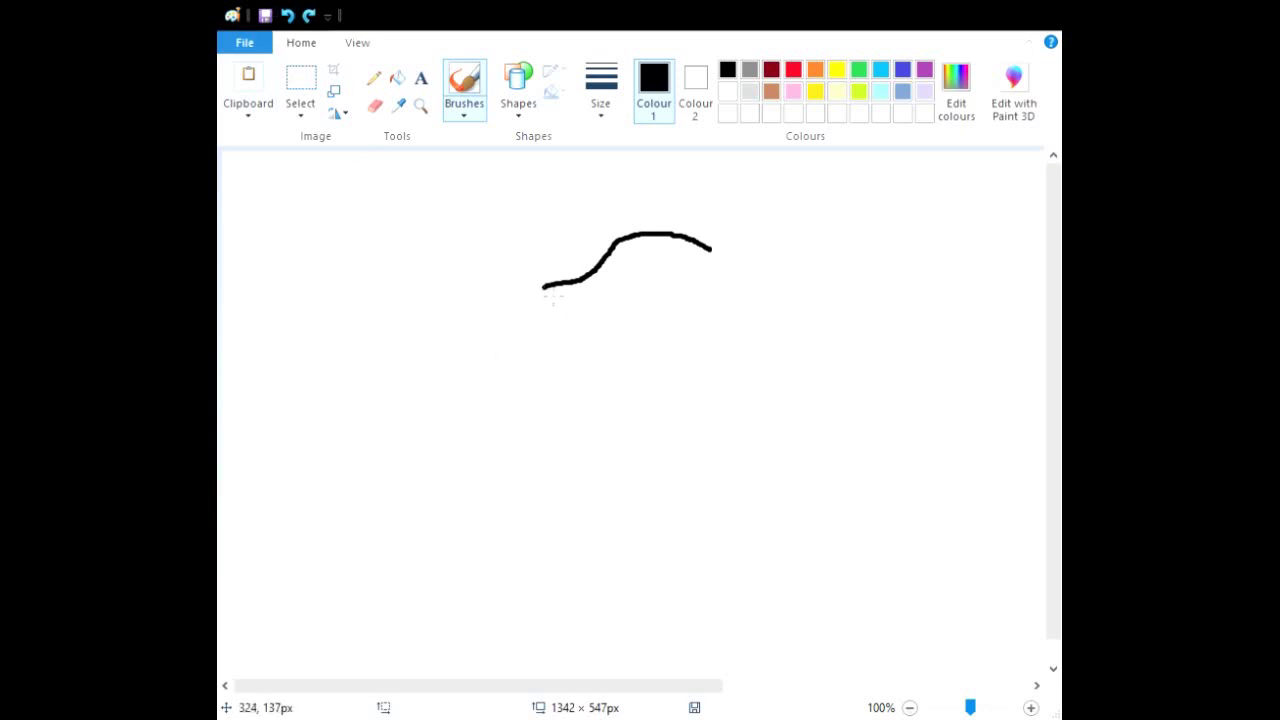
Complete the closed black head outline with a brow, a protruding rounded muzzle, a flat bottom and a rounded back.
mouse_move(544, 287)
left_mouse_down()
mouse_move(515, 347)
mouse_move(479, 378)
mouse_move(481, 421)
mouse_move(540, 479)
mouse_move(602, 490)
left_mouse_up()
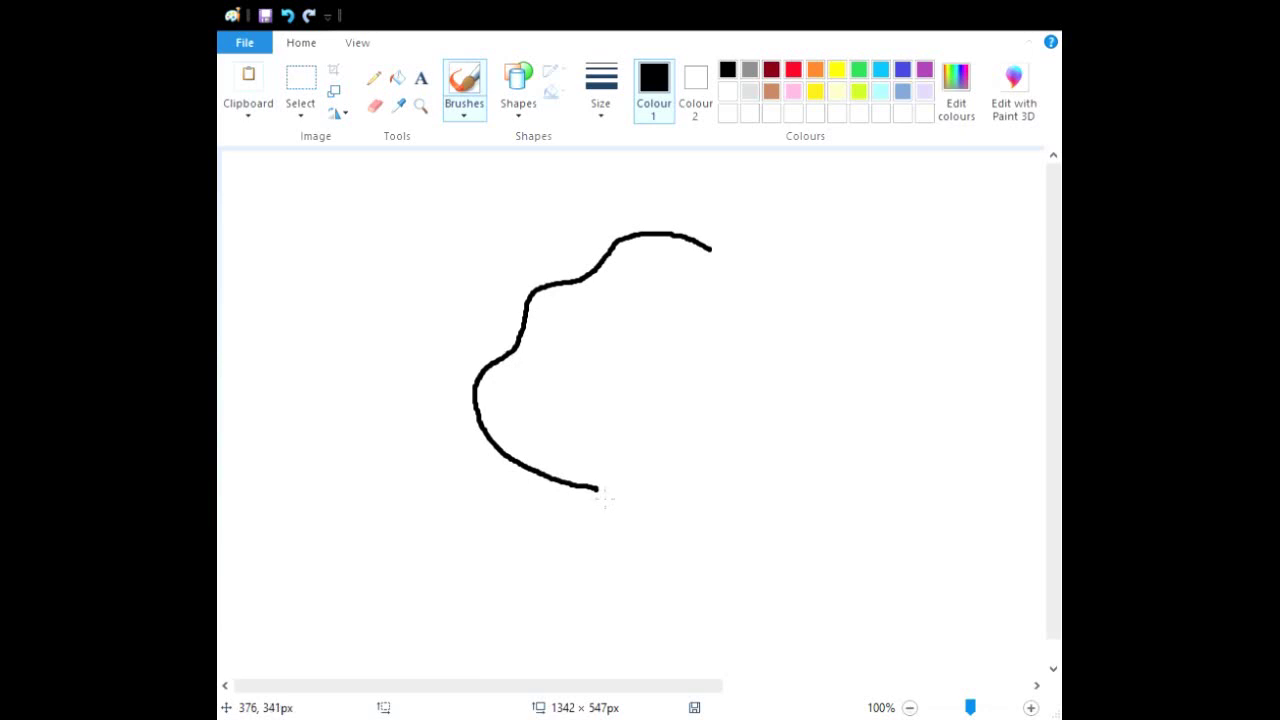
mouse_move(598, 491)
left_mouse_down()
mouse_move(697, 495)
mouse_move(734, 477)
mouse_move(774, 412)
mouse_move(782, 358)
mouse_move(712, 248)
left_mouse_up()
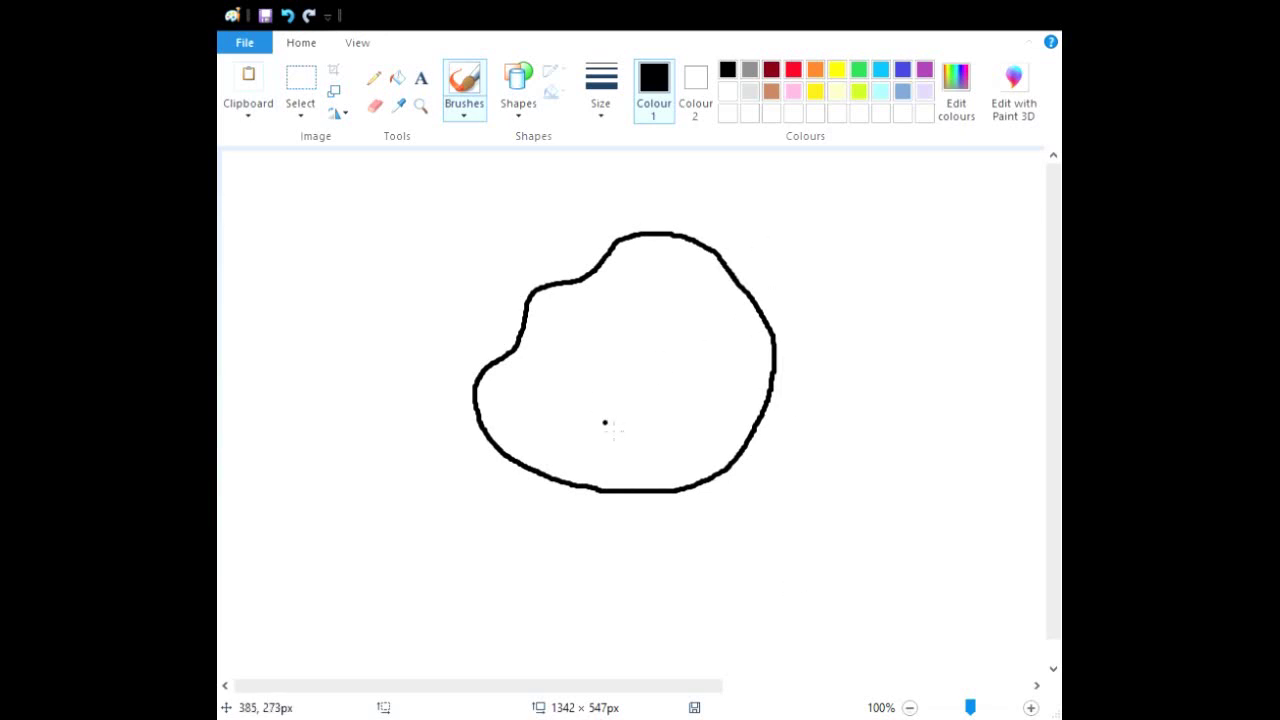
Draw a small almond-shaped eye just behind the brow in a thinner black line, with a curved line near its front corner.
left_click(420, 105)
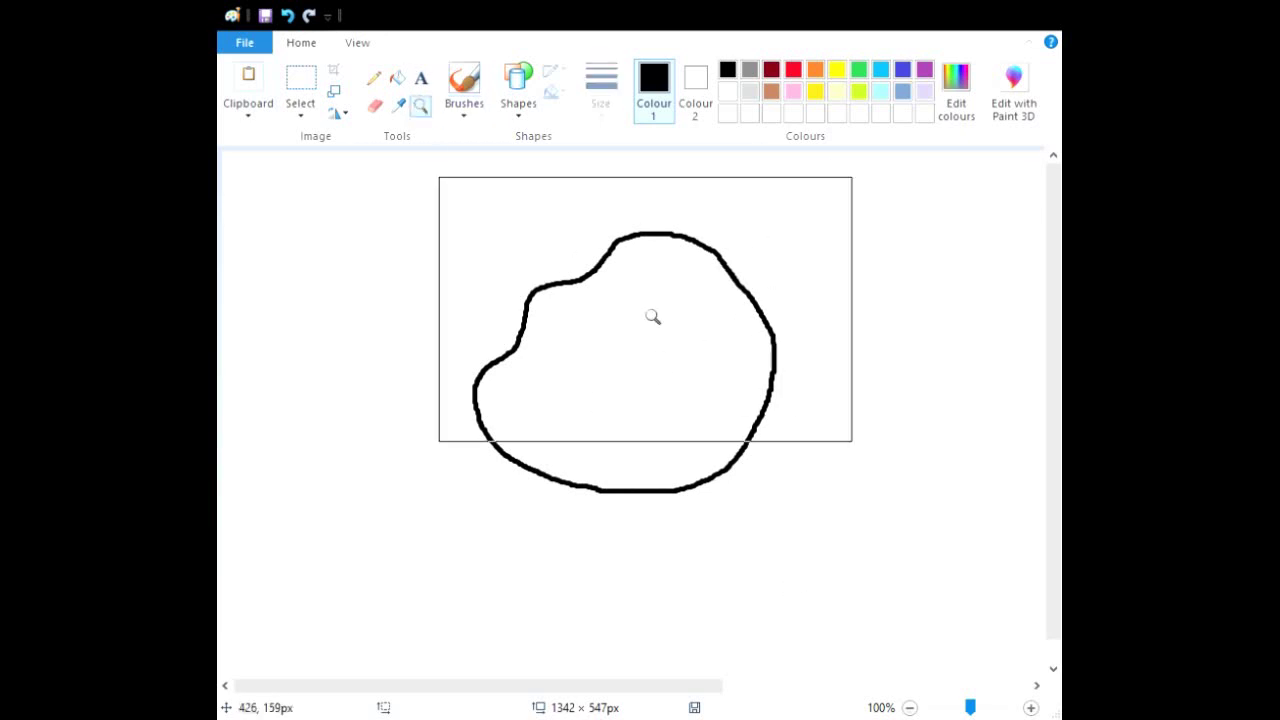
left_click(660, 372)
left_click_drag(542, 686, 515, 687)
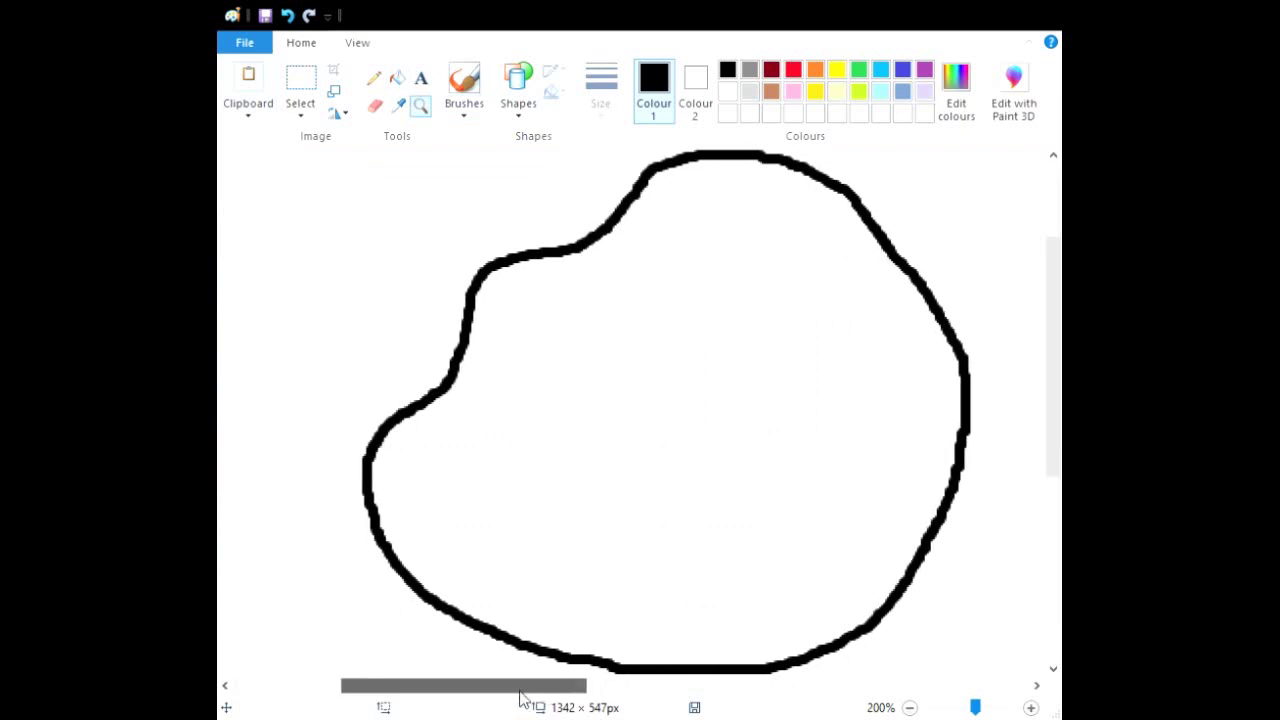
left_click(597, 303)
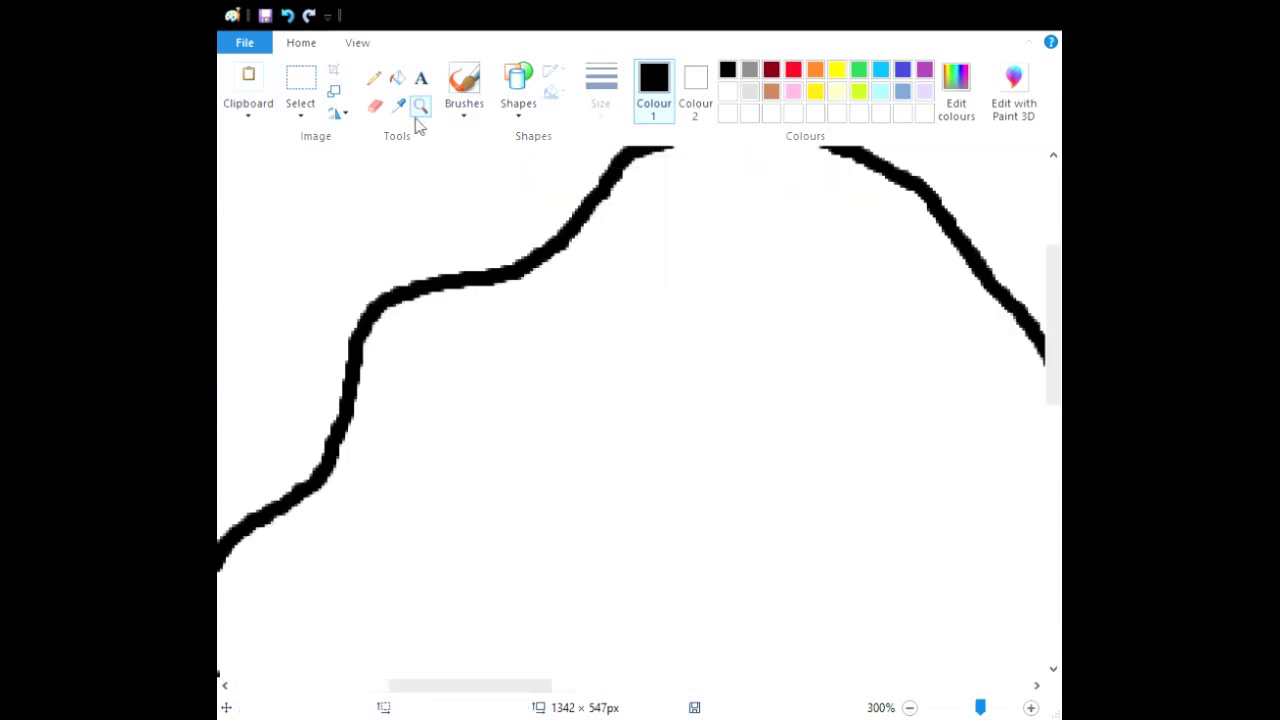
left_click(463, 84)
left_click_drag(500, 690, 443, 694)
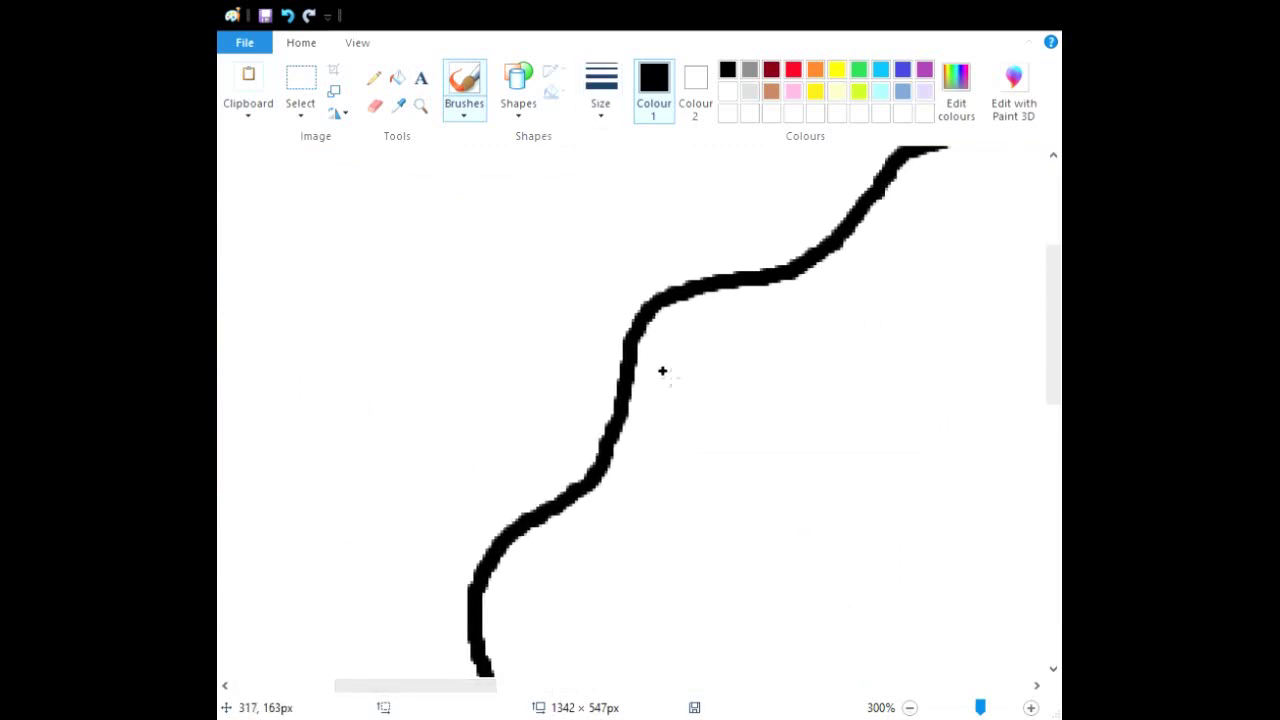
mouse_move(664, 374)
left_mouse_down()
mouse_move(711, 350)
mouse_move(770, 376)
left_mouse_up()
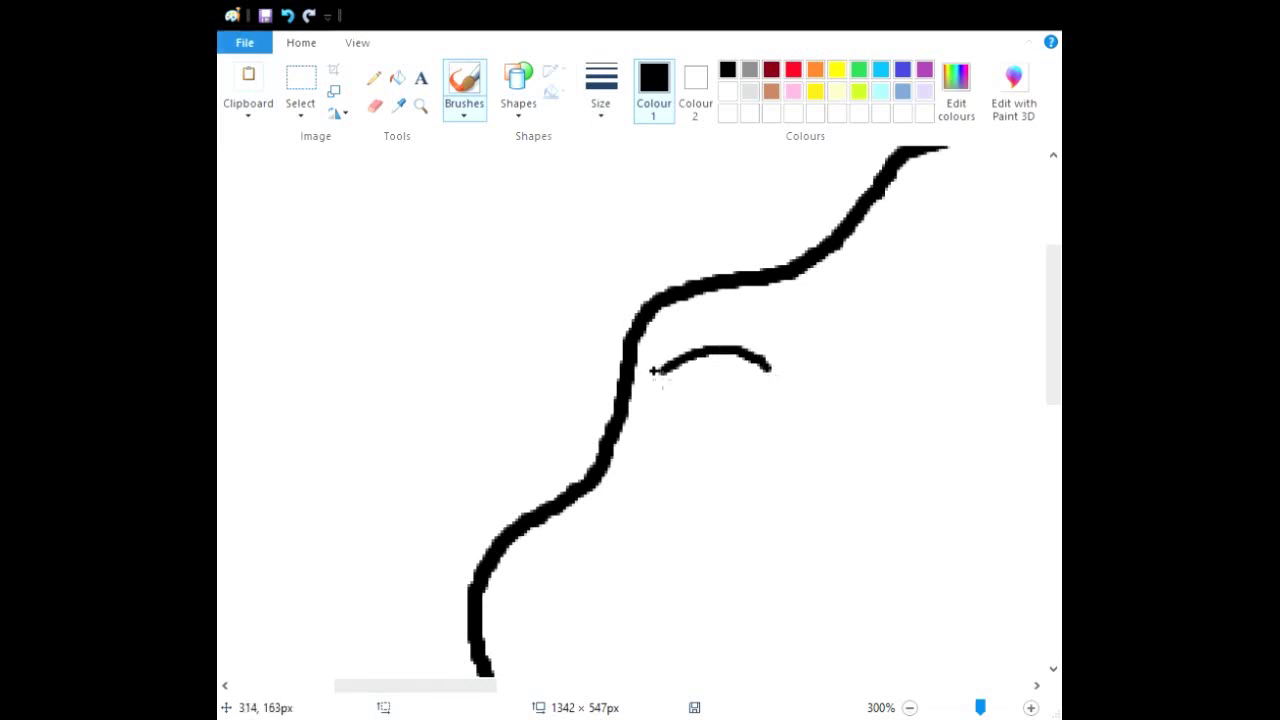
mouse_move(670, 387)
left_mouse_down()
mouse_move(739, 412)
mouse_move(775, 390)
mouse_move(777, 373)
left_mouse_up()
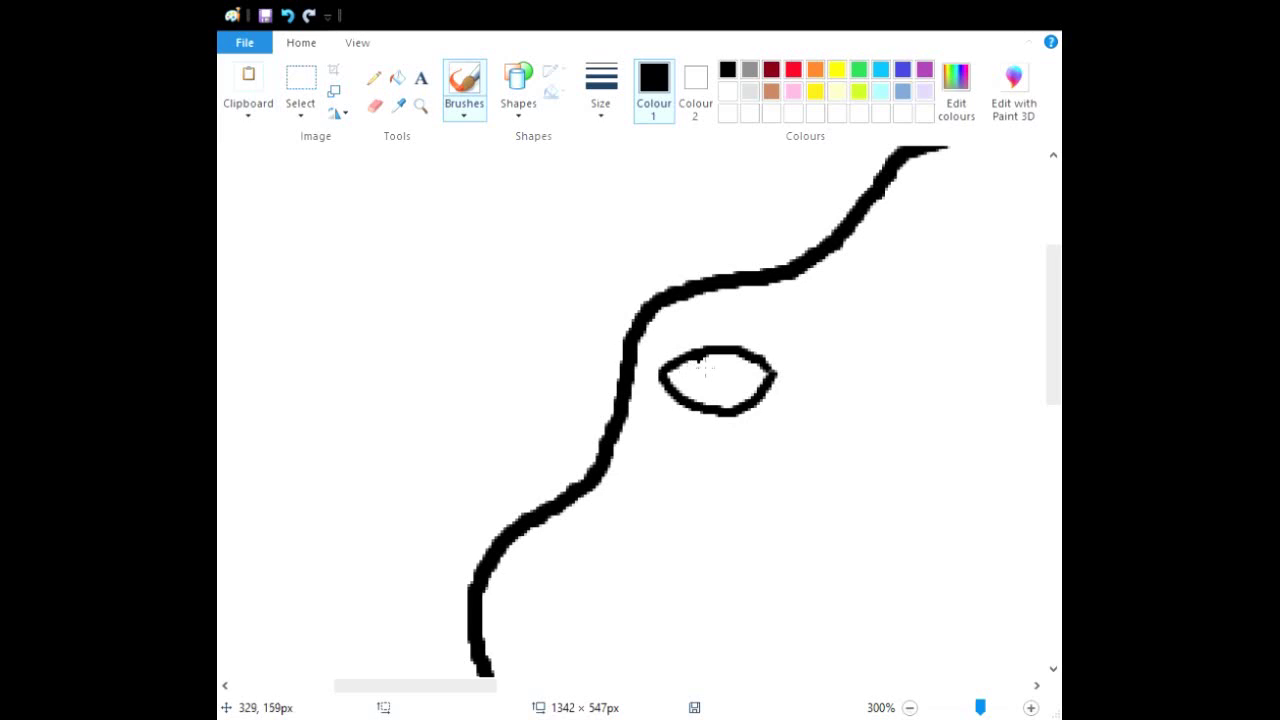
left_click_drag(698, 370, 696, 403)
scroll(704, 434, "down", 5)
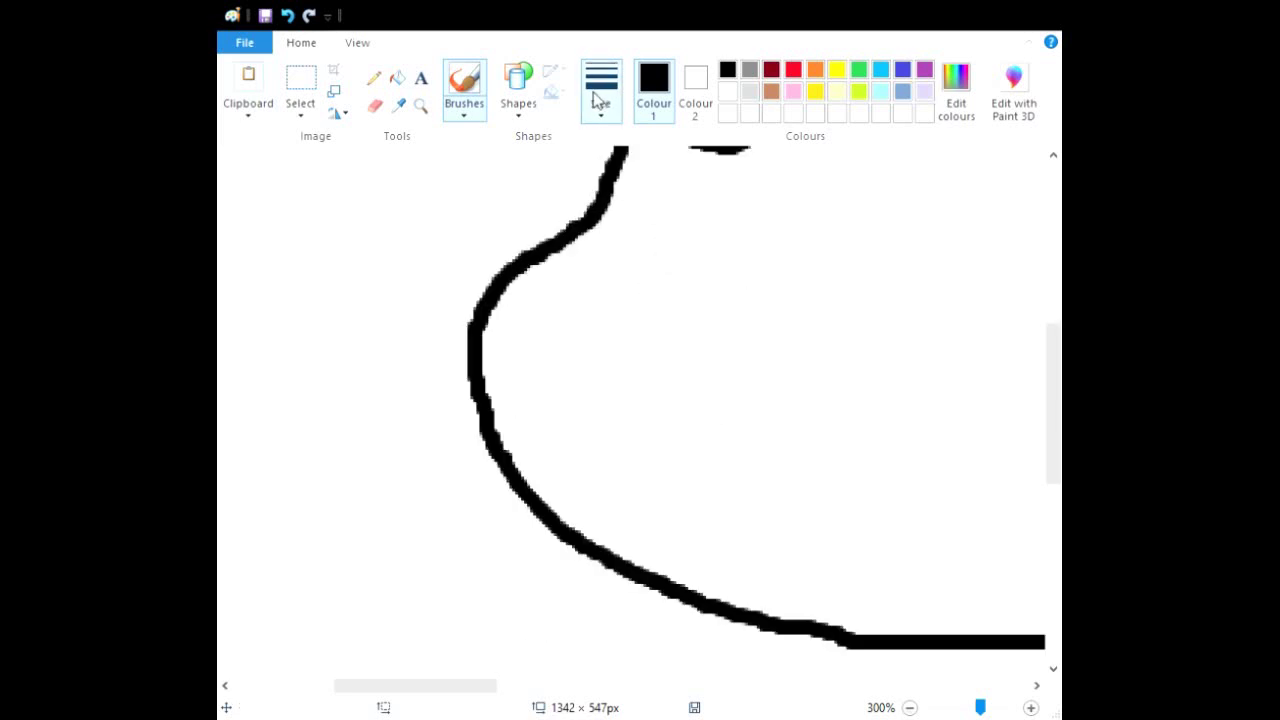
scroll(666, 354, "up", 2)
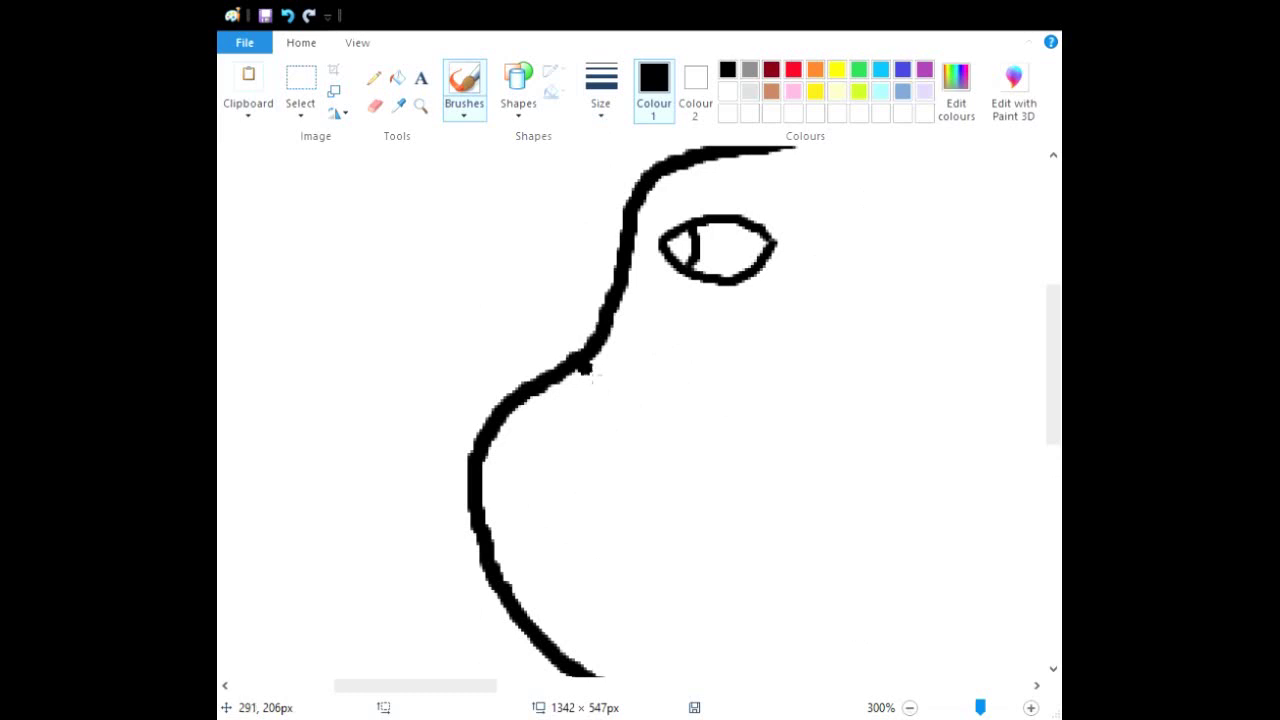
mouse_move(588, 366)
left_mouse_down()
mouse_move(635, 381)
mouse_move(611, 461)
left_mouse_up()
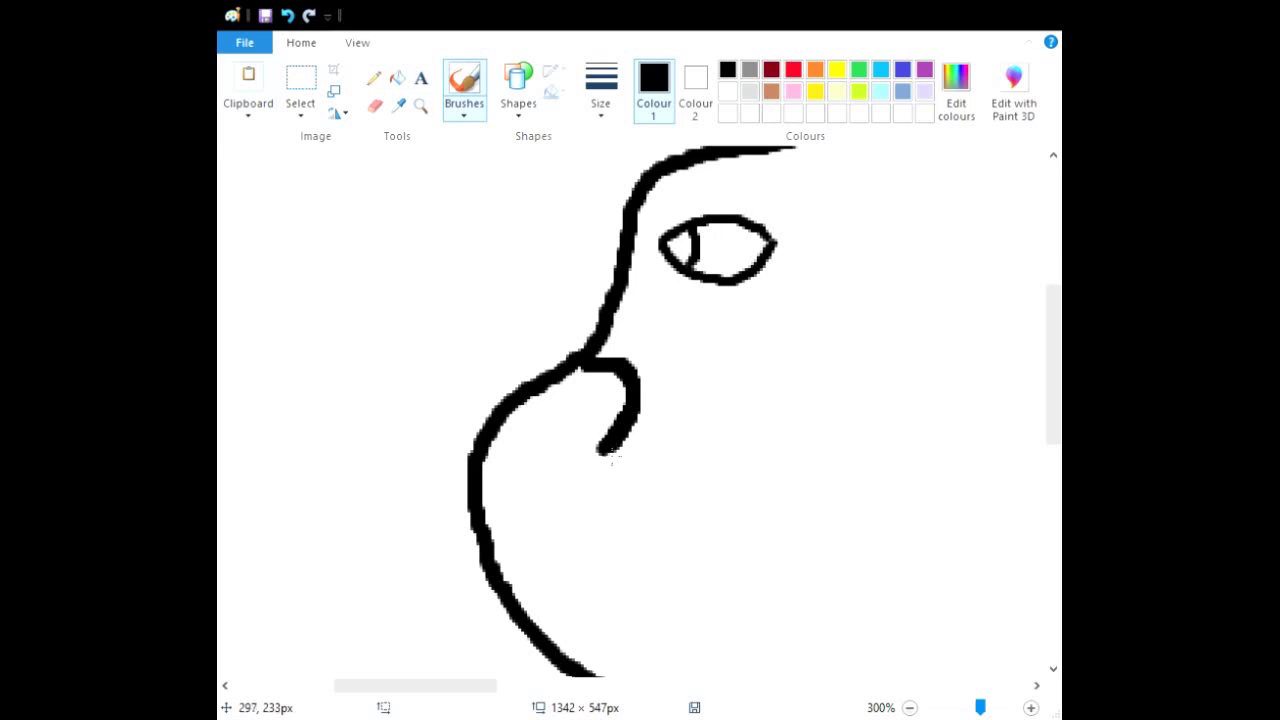
mouse_move(611, 461)
left_mouse_down()
mouse_move(603, 413)
mouse_move(585, 397)
left_mouse_up()
key("ctrl+z")
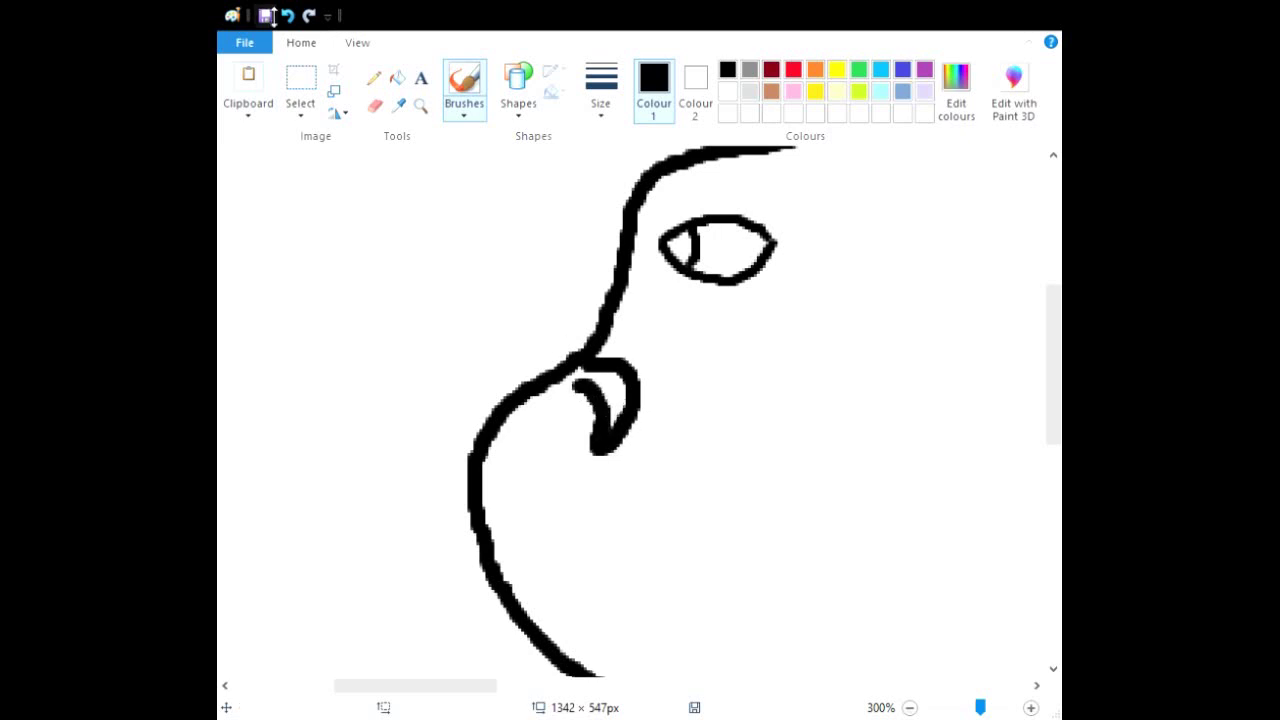
key("ctrl+z")
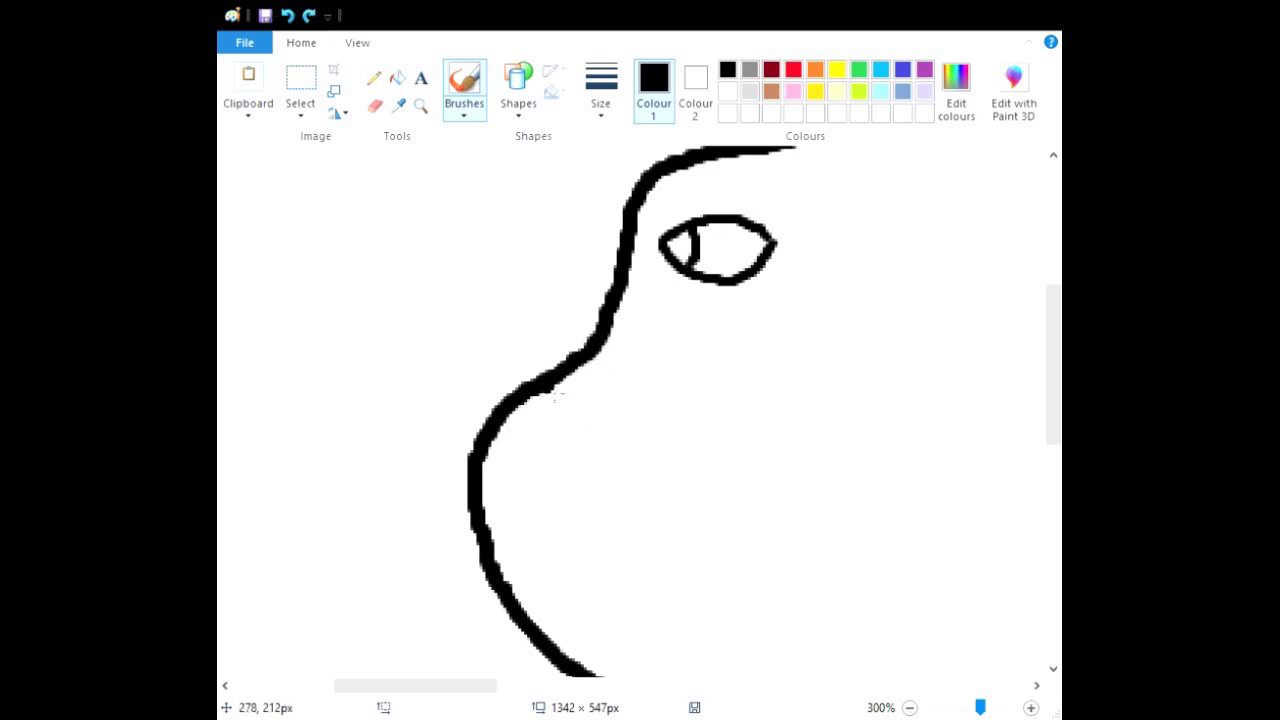
Draw a thick black half-oval nostril on top of the muzzle and a hooked line curving around behind it.
mouse_move(545, 405)
left_mouse_down()
mouse_move(590, 381)
mouse_move(636, 388)
mouse_move(621, 424)
mouse_move(536, 414)
left_mouse_up()
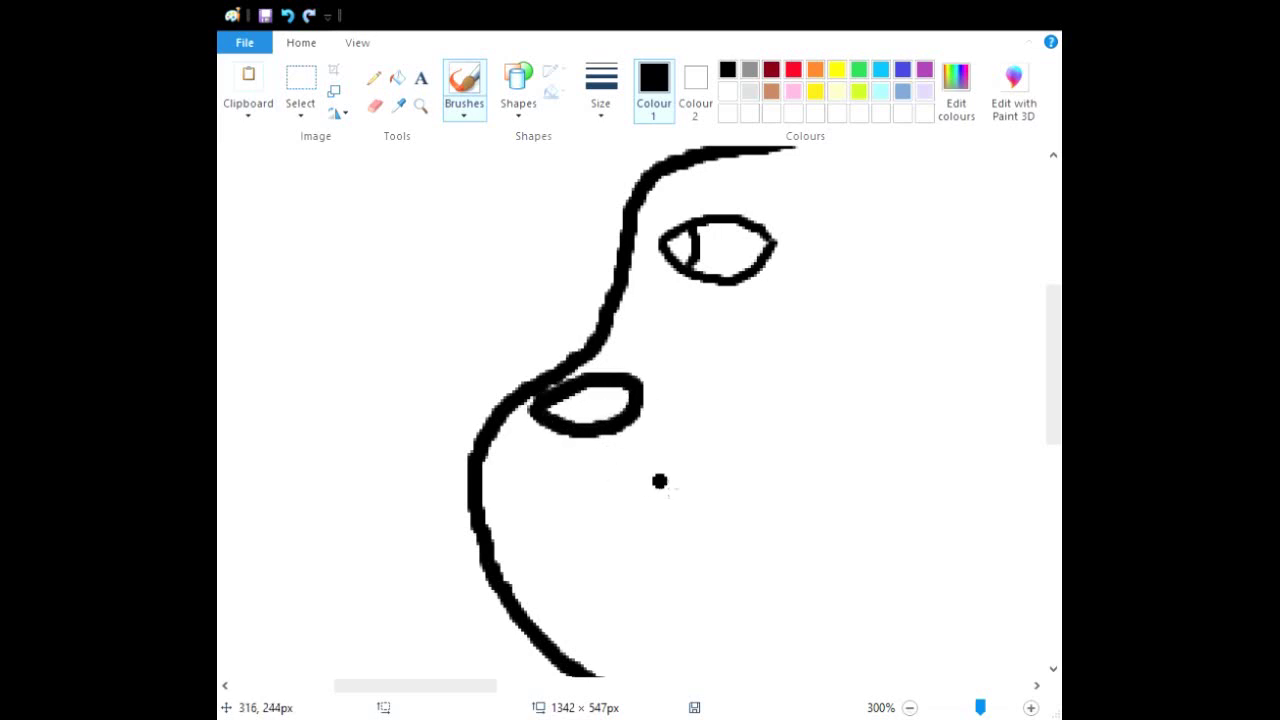
mouse_move(598, 352)
left_mouse_down()
mouse_move(659, 352)
mouse_move(684, 384)
mouse_move(669, 427)
mouse_move(588, 476)
left_mouse_up()
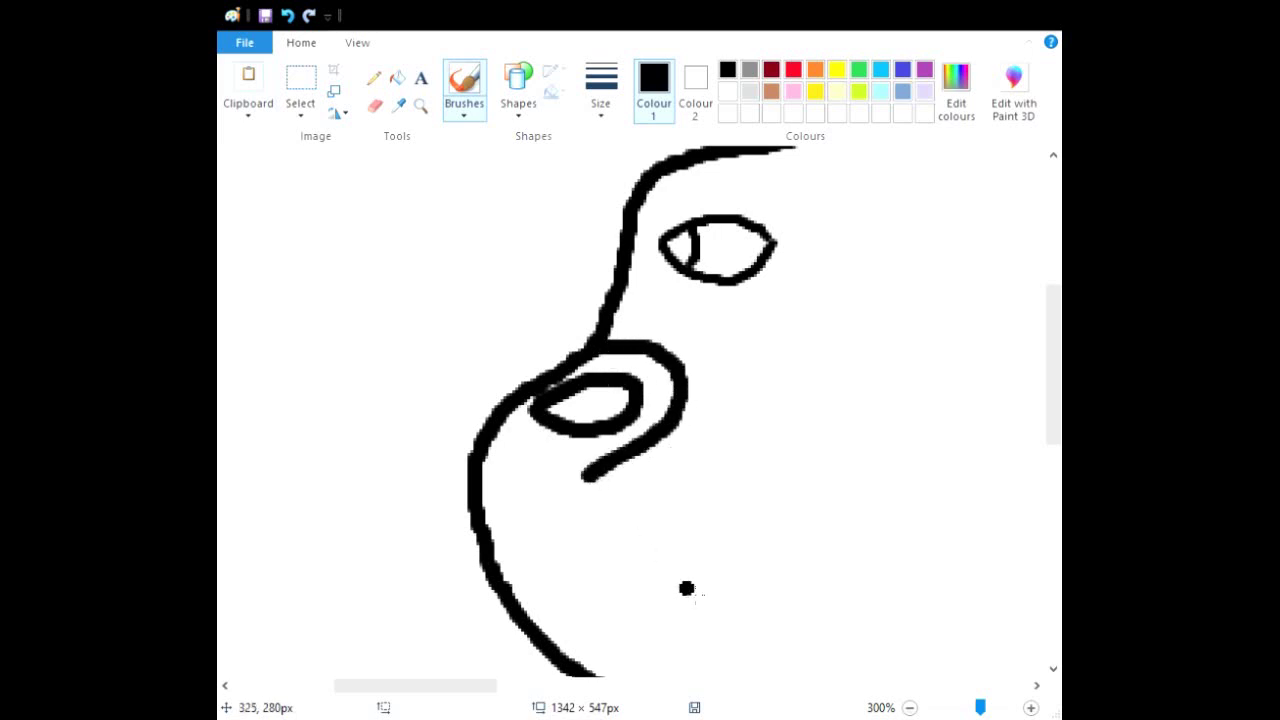
Draw a curved black line from the brow notch down to the lower jaw, separating the face from the rest of the head.
scroll(686, 589, "down", 3)
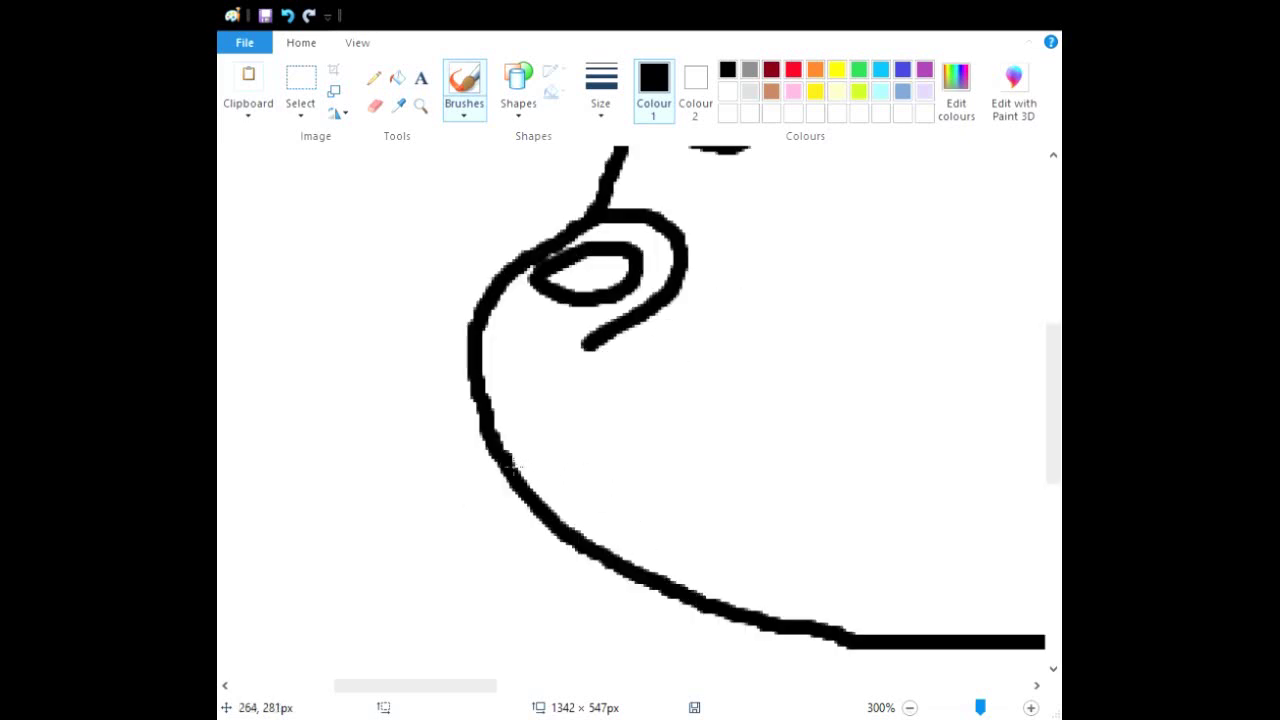
left_click_drag(493, 684, 545, 684)
scroll(643, 563, "up", 6)
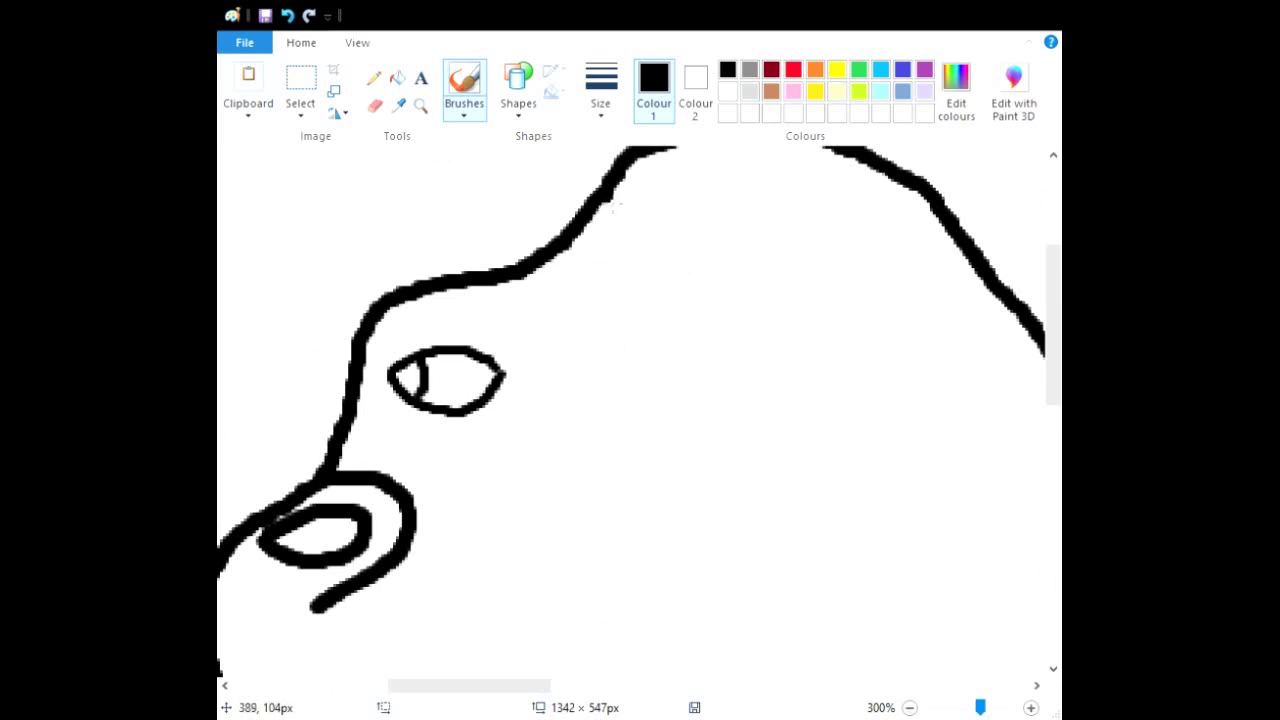
mouse_move(531, 270)
left_mouse_down()
mouse_move(569, 386)
mouse_move(567, 462)
mouse_move(499, 646)
left_mouse_up()
scroll(514, 534, "down", 5)
left_click_drag(483, 692, 403, 692)
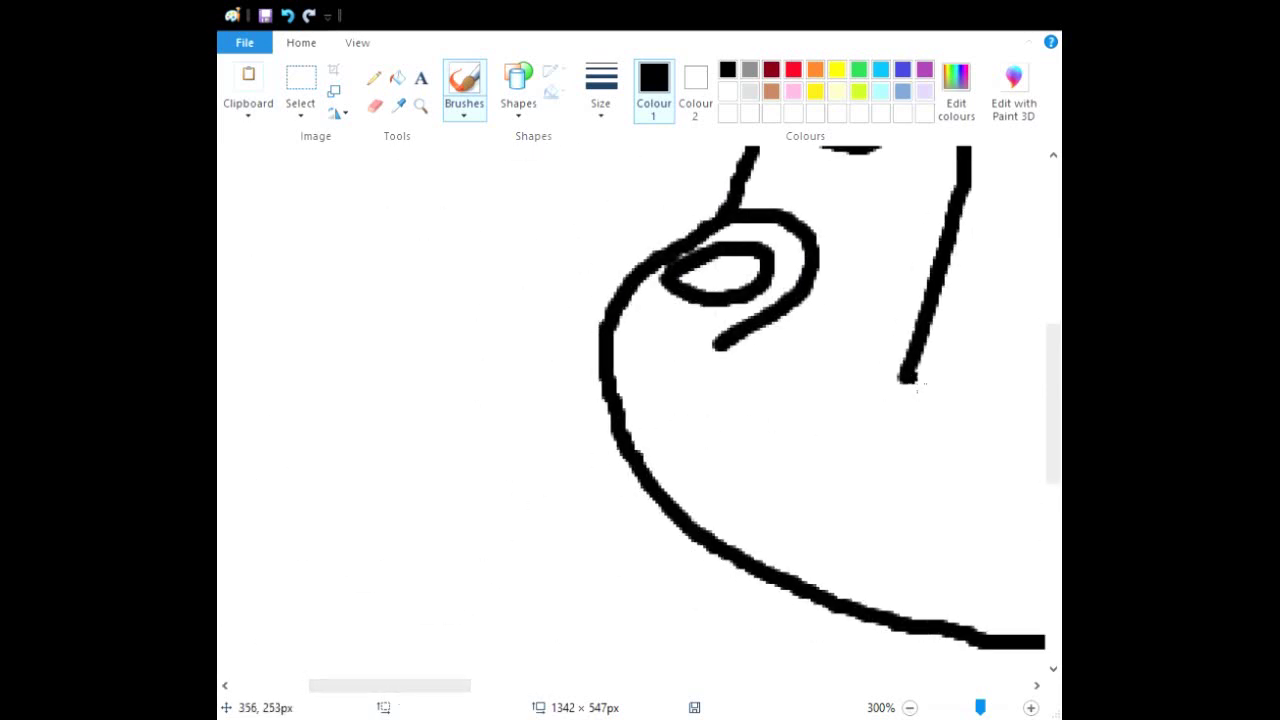
left_click_drag(908, 376, 803, 586)
Draw a nearly horizontal black mouth line from the front edge of the muzzle back beneath the nose.
scroll(815, 516, "up", 2)
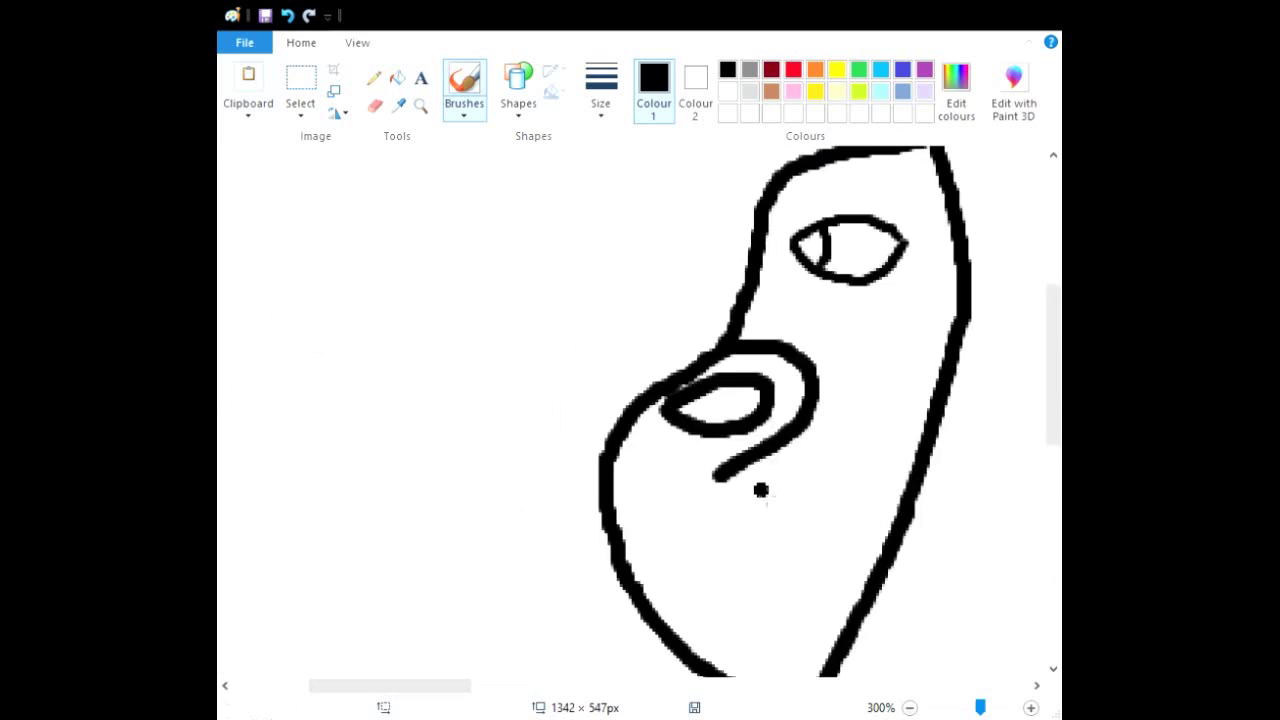
scroll(726, 463, "down", 2)
left_click_drag(616, 399, 806, 399)
left_click(760, 540)
scroll(760, 540, "up", 4)
scroll(757, 543, "down", 2)
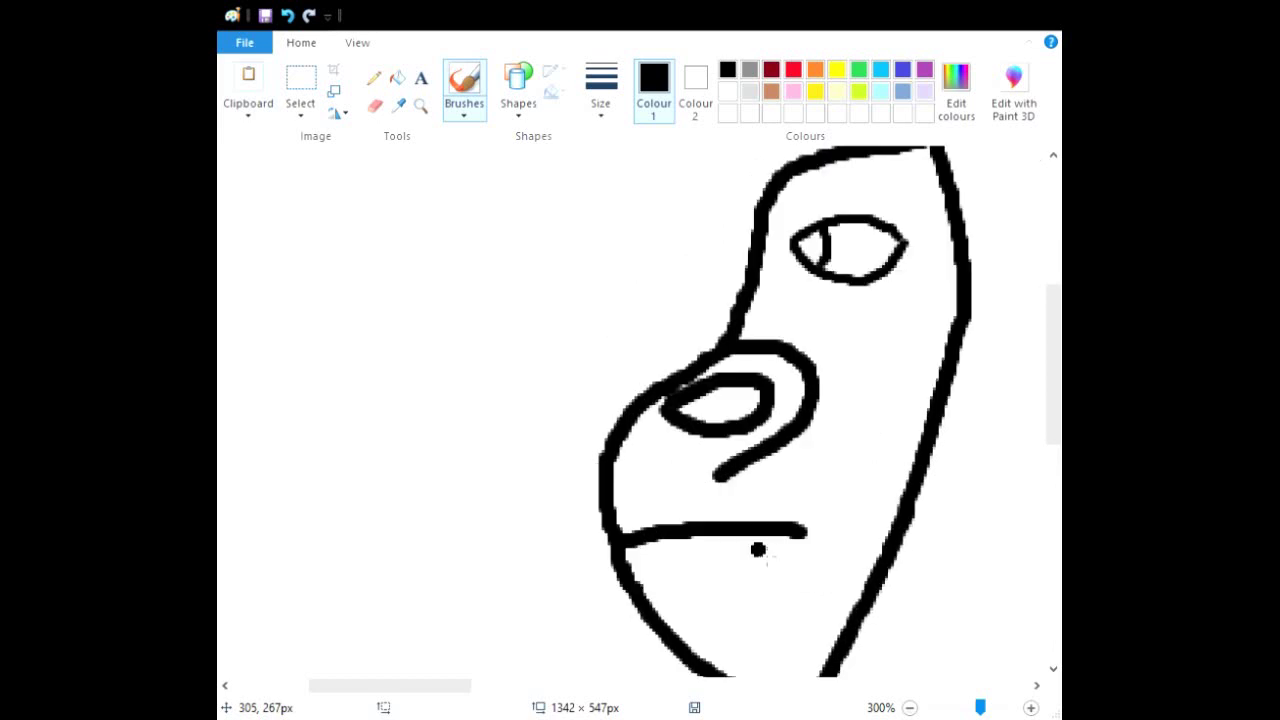
Draw an ear outline tapering to a point at its base on the back of the head, with a small spiral inside.
left_click(909, 707)
left_click(909, 707)
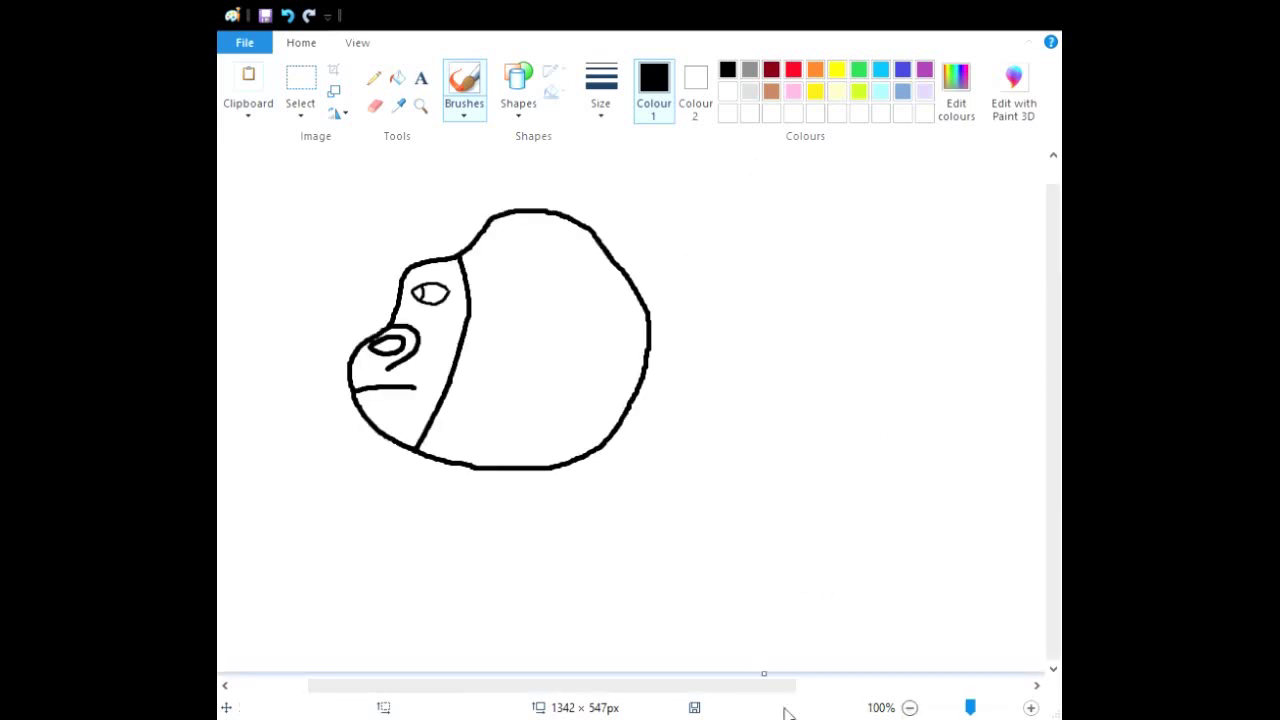
left_click_drag(560, 691, 515, 703)
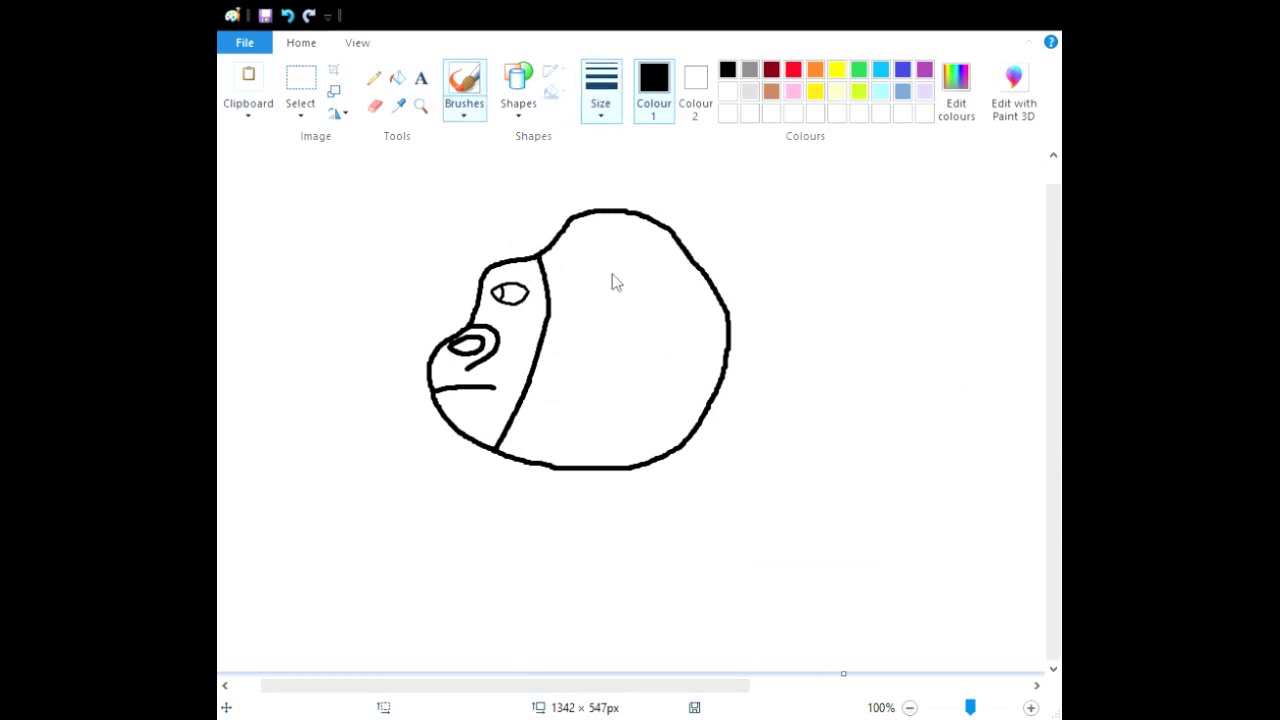
left_click(417, 112)
left_click(638, 375)
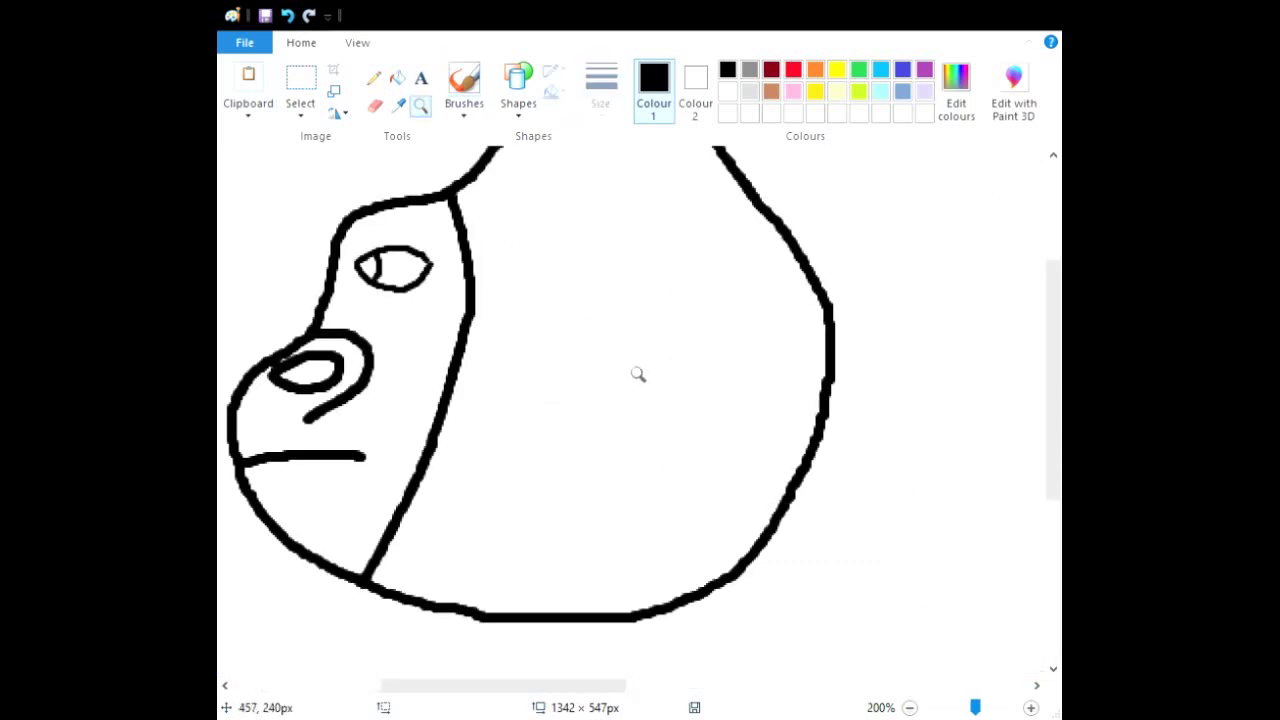
left_click(464, 85)
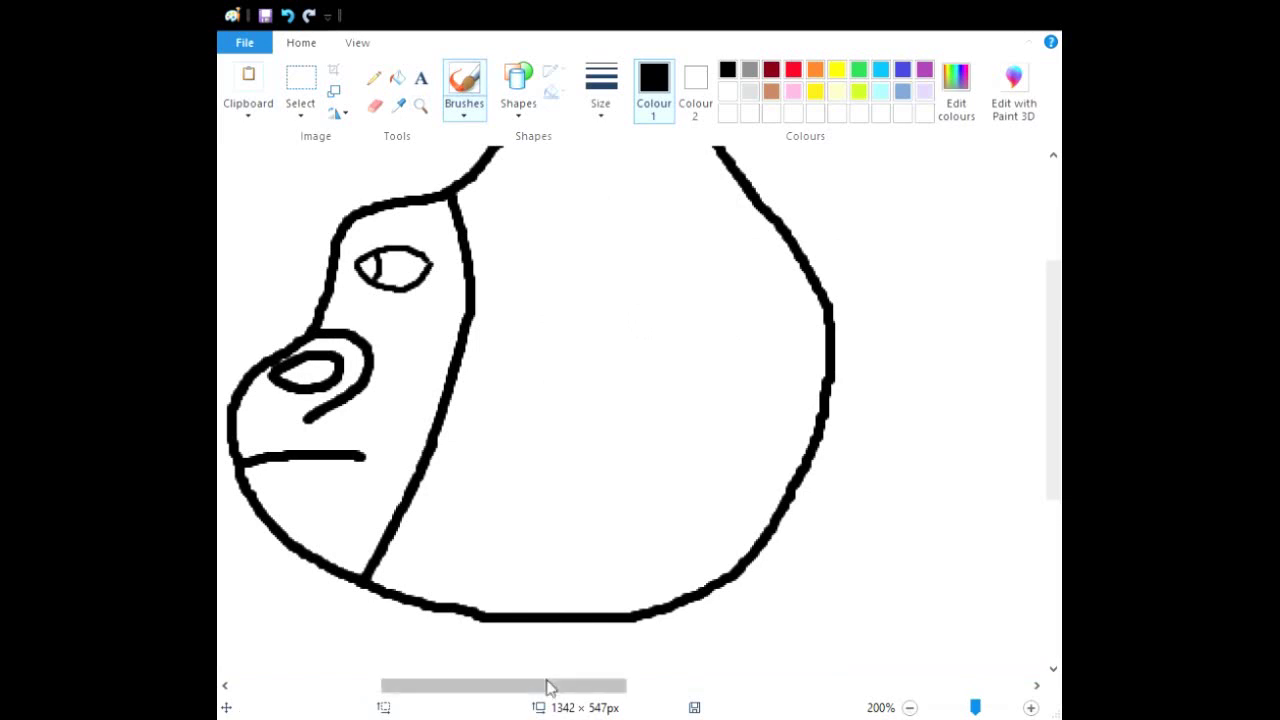
left_click_drag(549, 686, 526, 686)
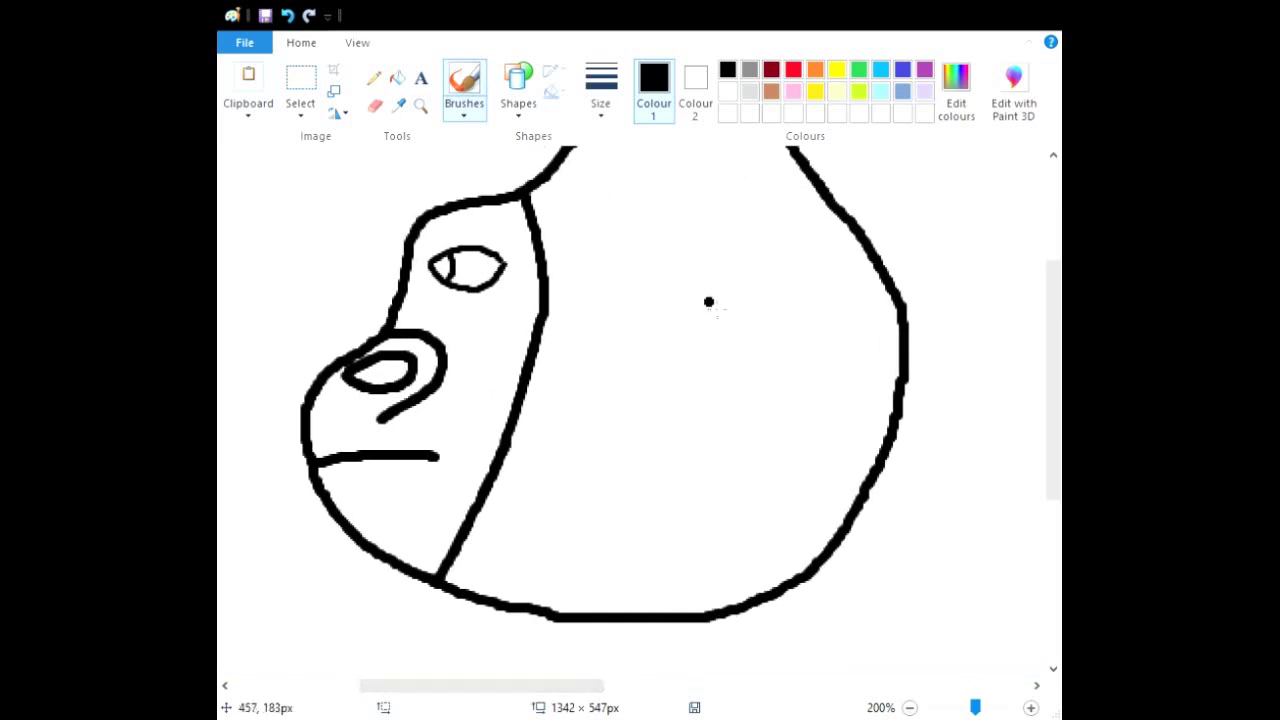
mouse_move(714, 304)
left_mouse_down()
mouse_move(725, 250)
mouse_move(760, 248)
mouse_move(790, 268)
mouse_move(796, 310)
mouse_move(748, 372)
mouse_move(731, 374)
mouse_move(712, 306)
left_mouse_up()
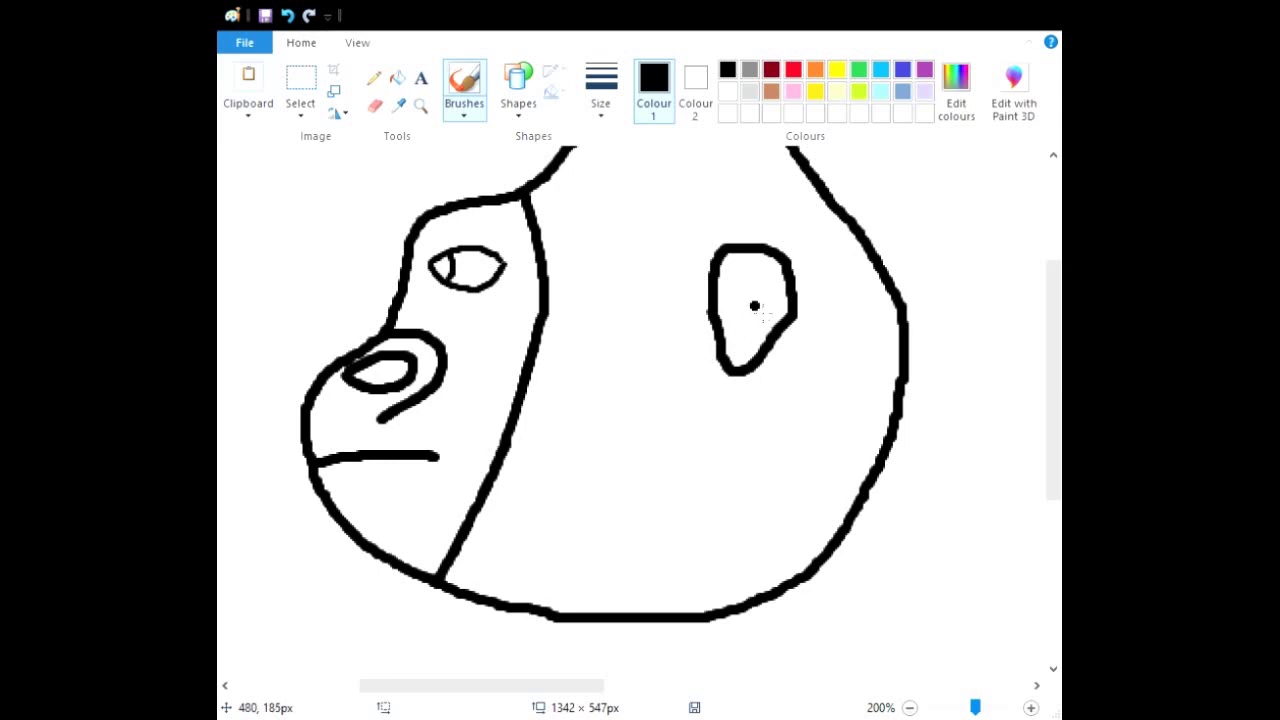
mouse_move(756, 308)
left_mouse_down()
mouse_move(758, 280)
mouse_move(740, 288)
mouse_move(738, 316)
mouse_move(750, 320)
mouse_move(772, 318)
mouse_move(778, 296)
left_mouse_up()
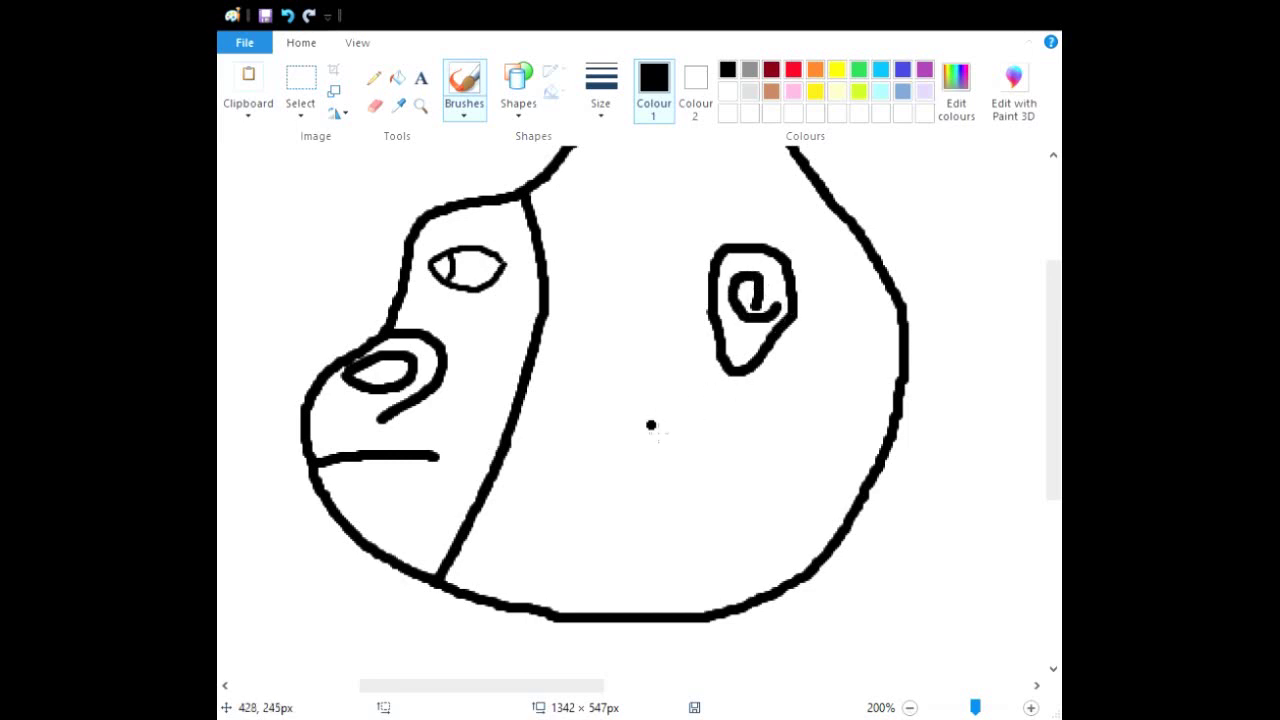
left_click_drag(584, 687, 535, 689)
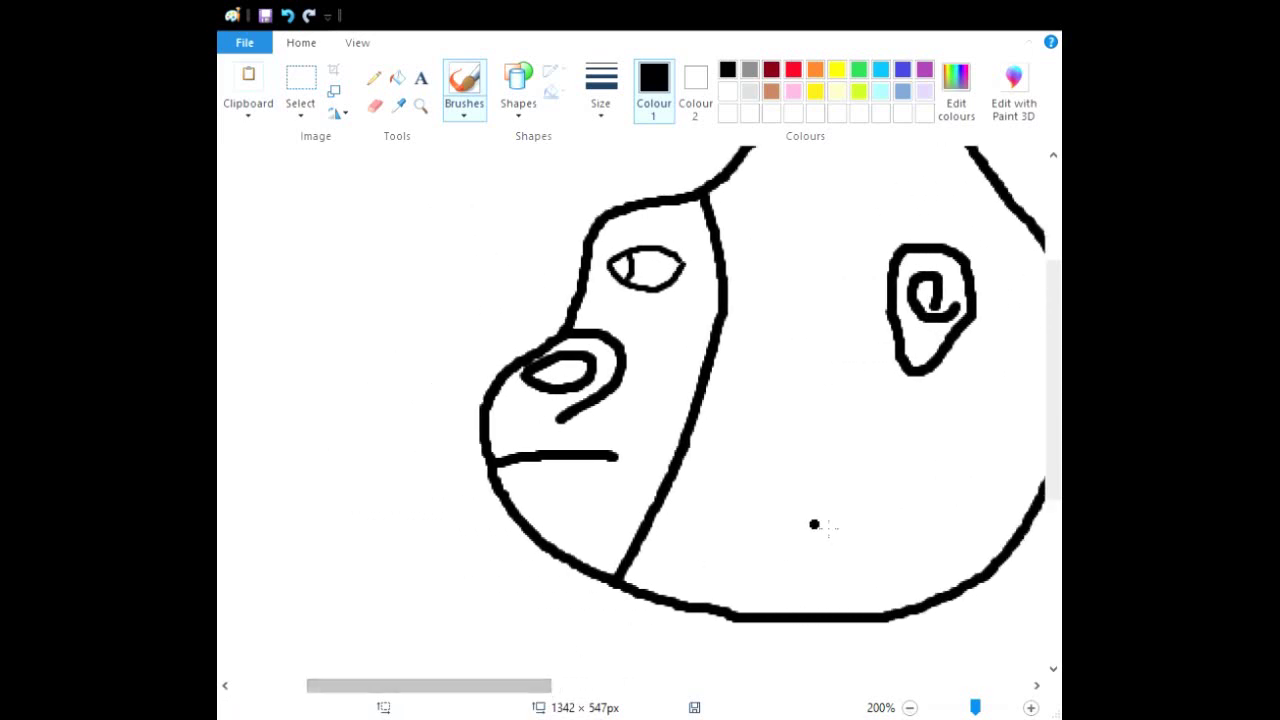
scroll(828, 518, "up", 3)
scroll(828, 518, "down", 5)
scroll(828, 518, "up", 5)
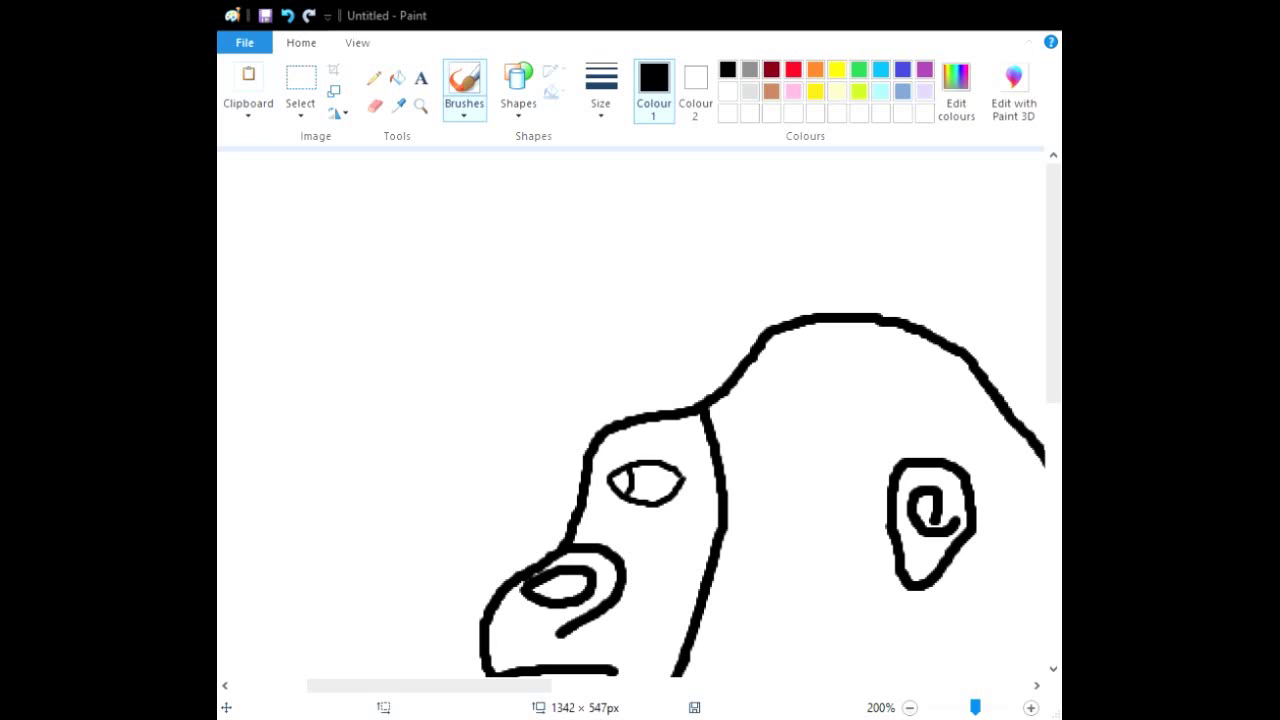
Draw a black five-point star about 59 × 47 px on the forehead, thin its outline and move it beside the brow notch.
scroll(994, 317, "down", 3)
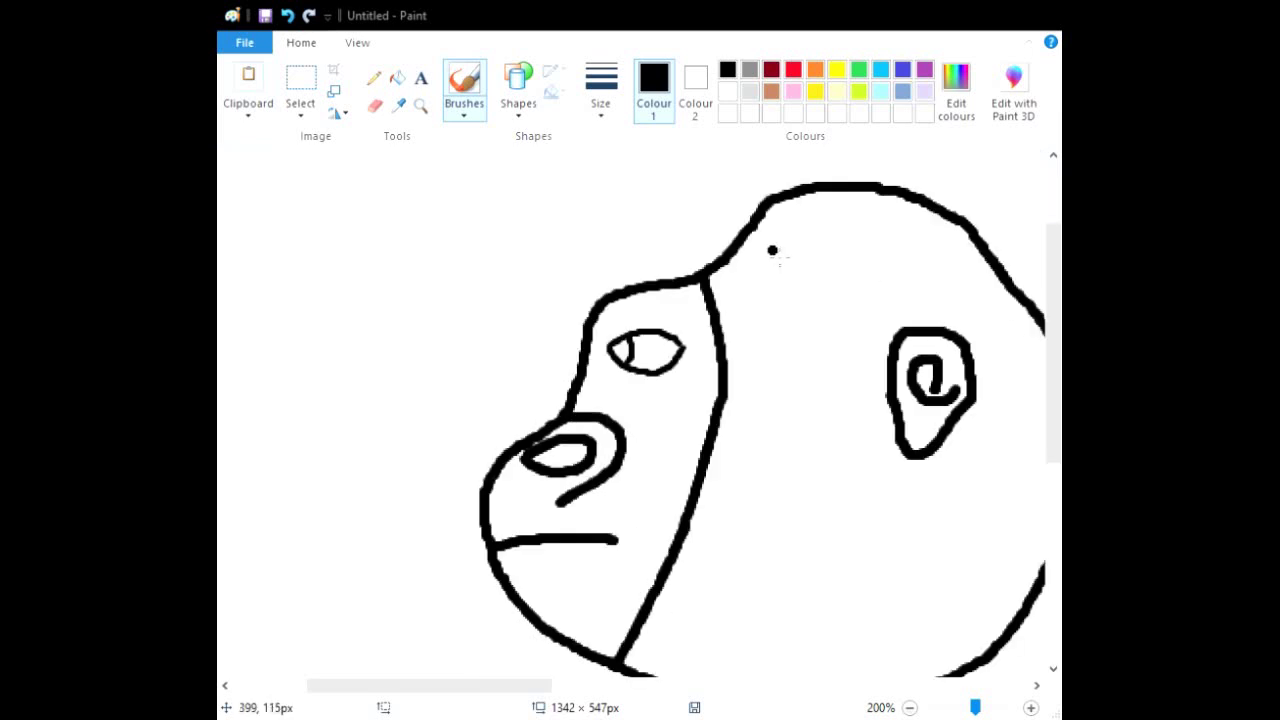
left_click(524, 120)
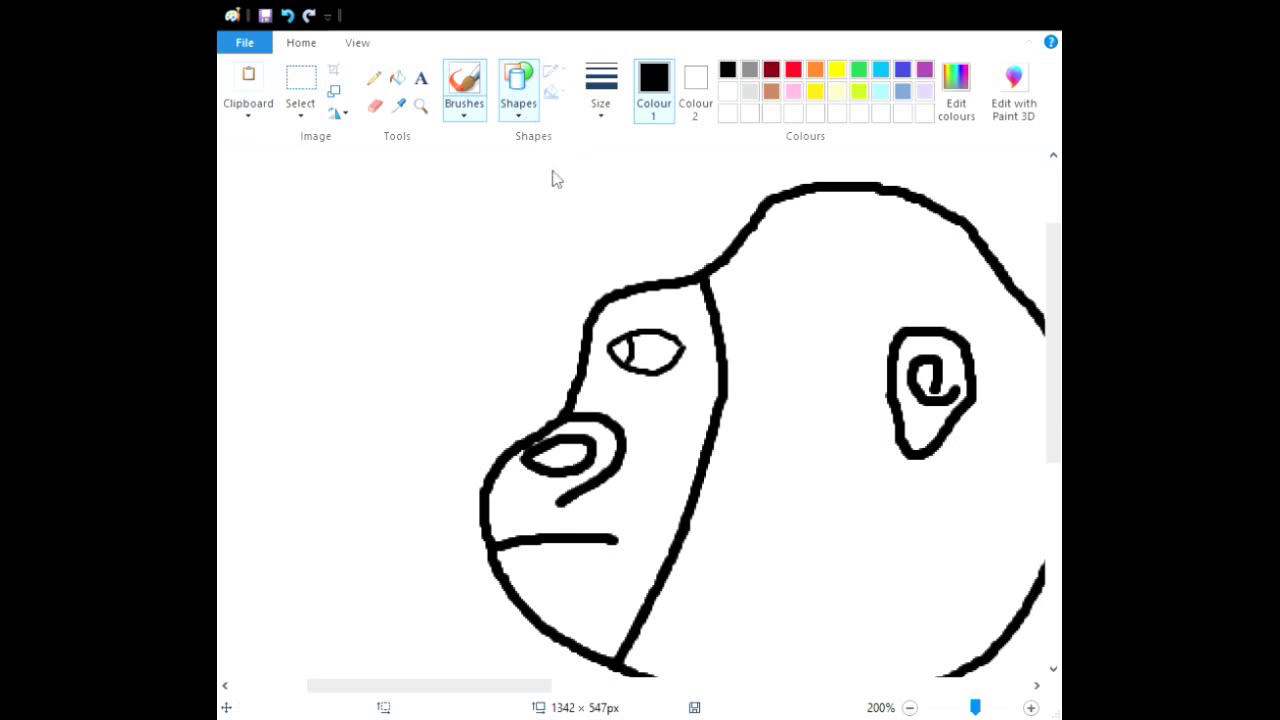
left_click_drag(740, 255, 855, 346)
left_click(600, 95)
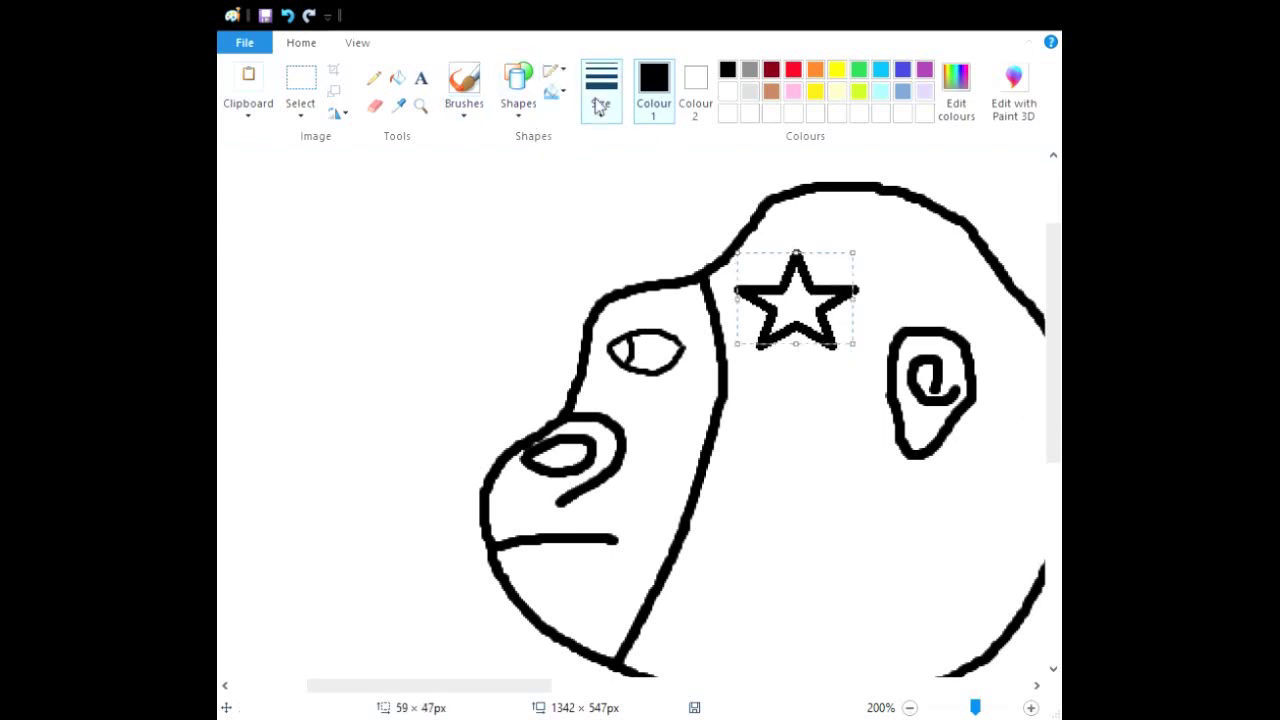
left_click(636, 200)
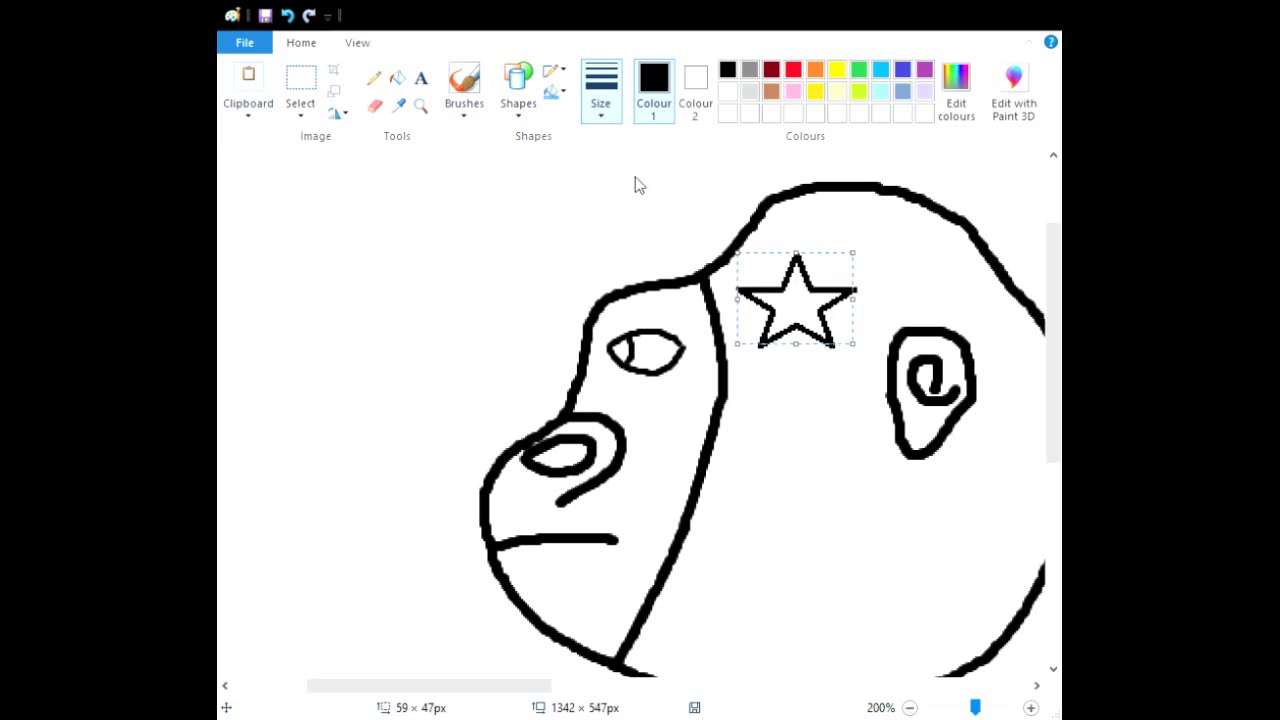
left_click_drag(815, 307, 775, 289)
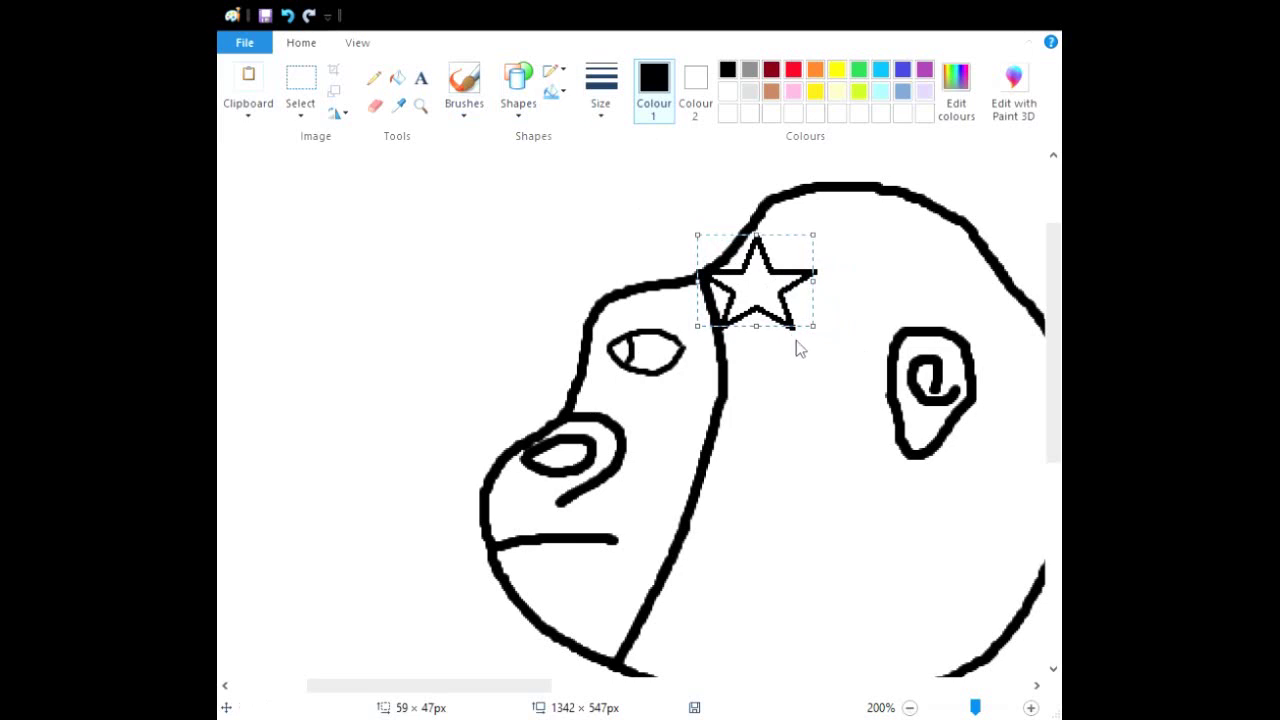
Rotate the star upside down and place it across the head outline just above the brow notch.
key("alt+h")
key("r")
key("o")
key("r")
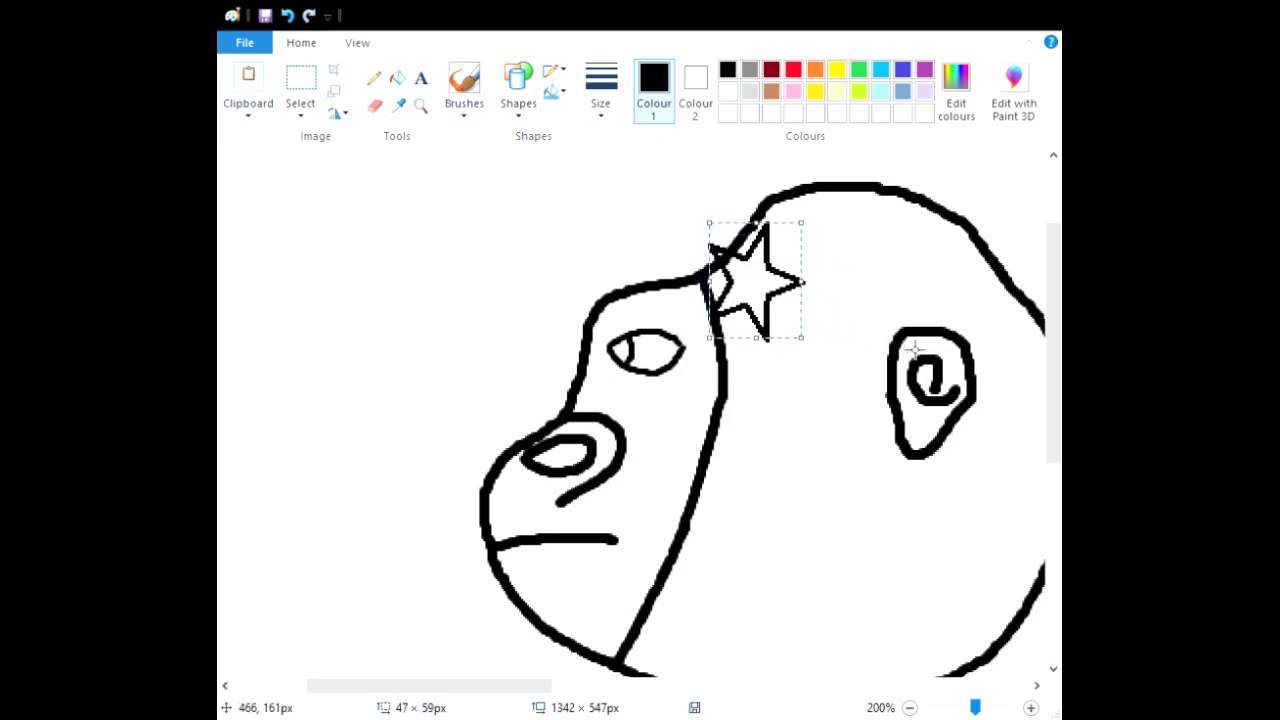
mouse_move(757, 292)
left_mouse_down()
mouse_move(762, 272)
mouse_move(744, 278)
mouse_move(754, 264)
mouse_move(743, 276)
mouse_move(741, 254)
mouse_move(771, 285)
left_mouse_up()
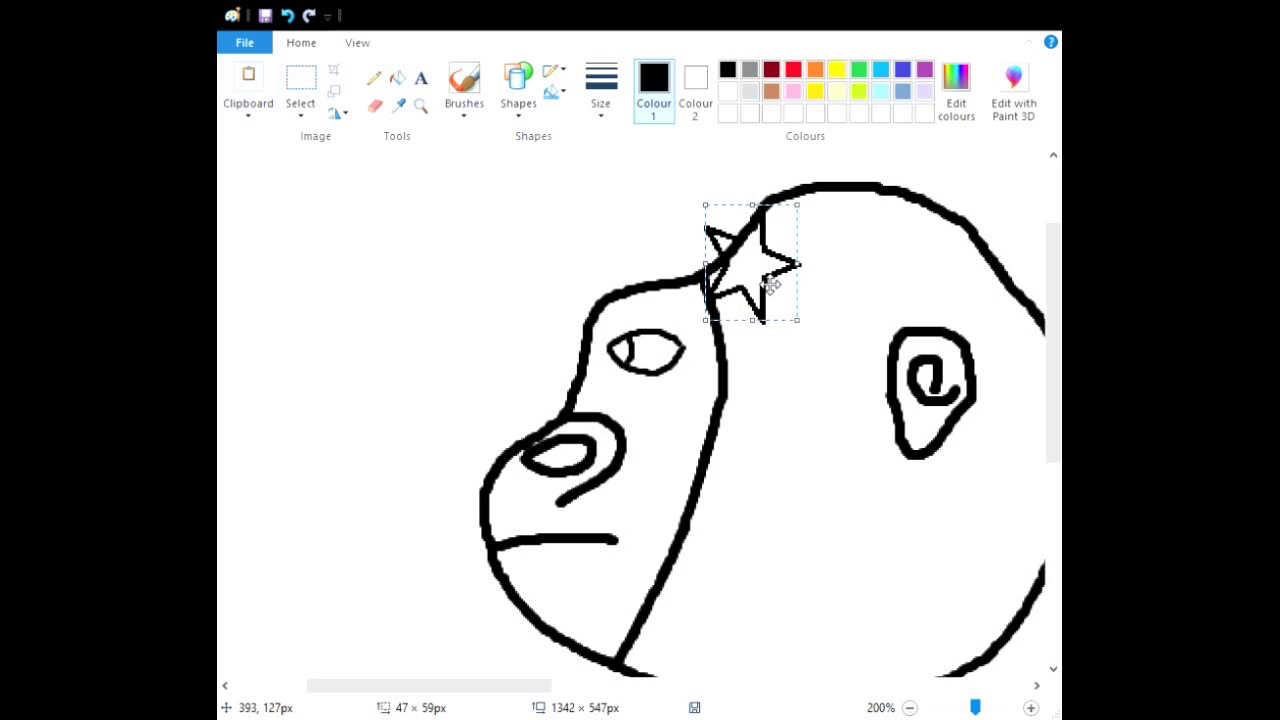
mouse_move(771, 286)
left_mouse_down()
mouse_move(804, 299)
mouse_move(782, 329)
mouse_move(799, 340)
mouse_move(779, 308)
mouse_move(789, 304)
left_mouse_up()
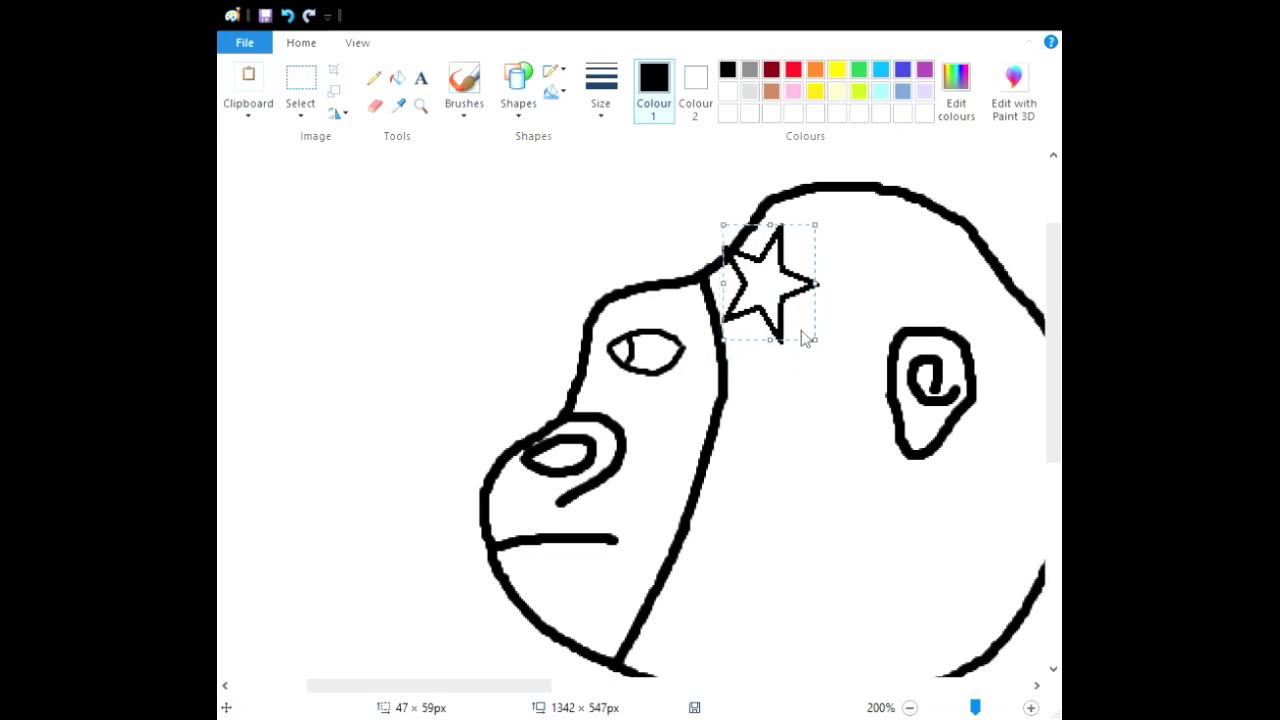
left_click_drag(781, 287, 752, 264)
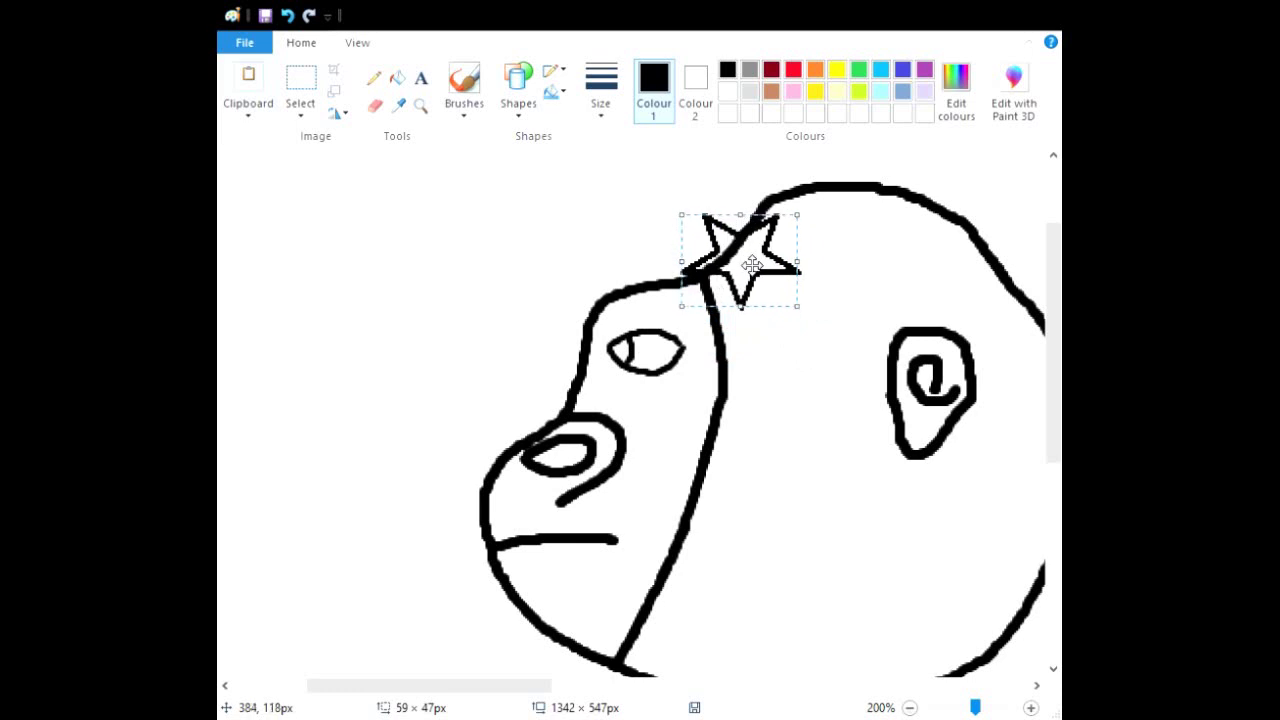
Erase the parts of the star that stick out beyond the head outline.
left_click(420, 105)
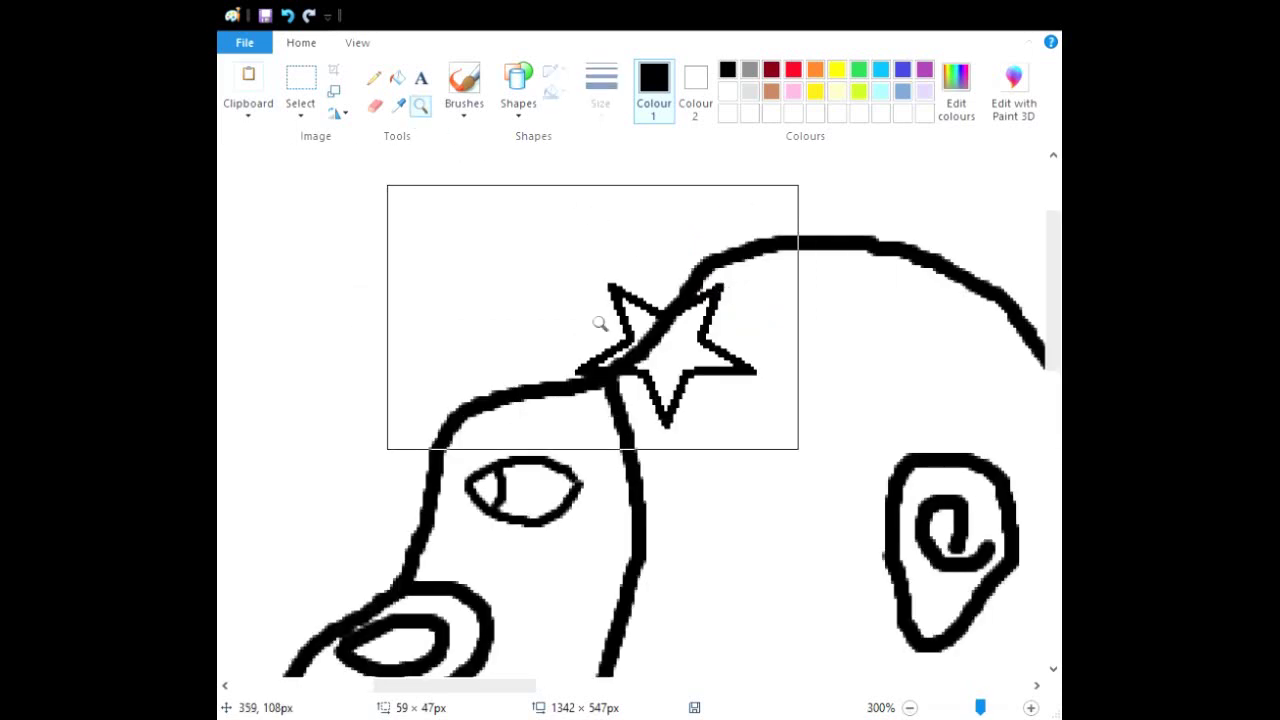
left_click(752, 262)
left_click(375, 106)
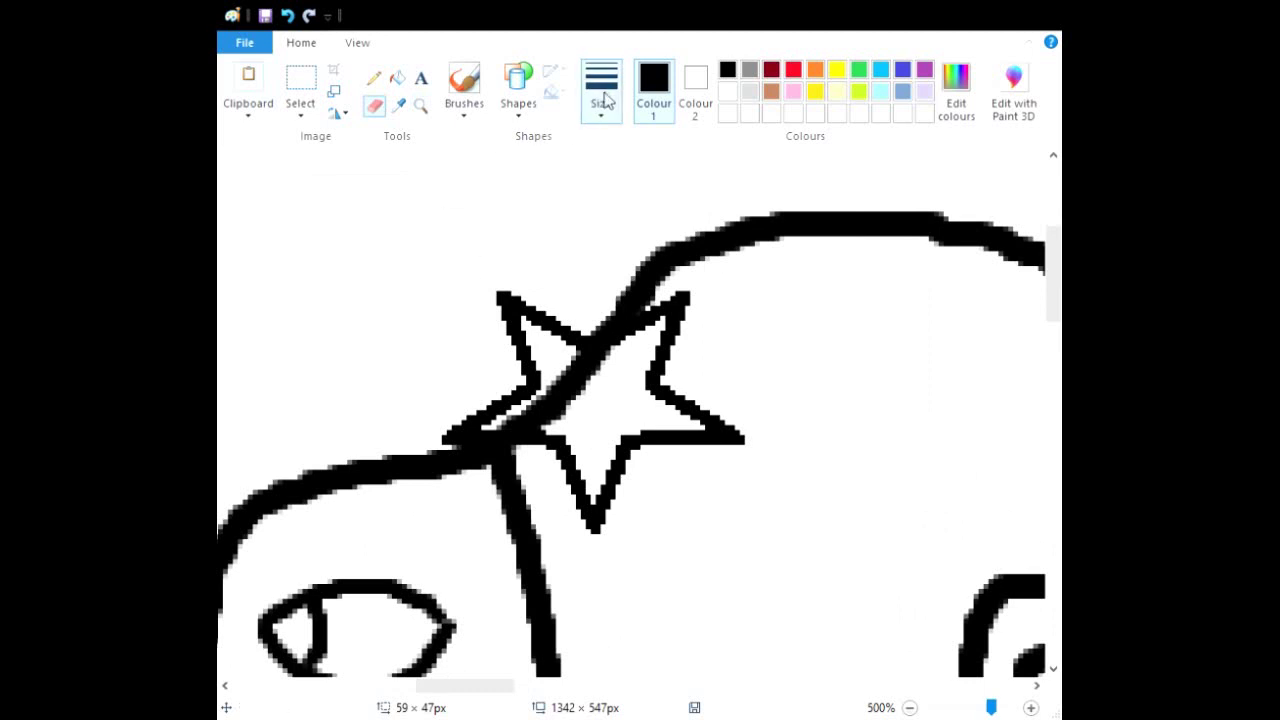
mouse_move(565, 300)
left_mouse_down()
mouse_move(495, 325)
mouse_move(501, 295)
mouse_move(511, 355)
mouse_move(456, 415)
mouse_move(461, 405)
mouse_move(426, 415)
mouse_move(526, 350)
mouse_move(451, 415)
left_mouse_up()
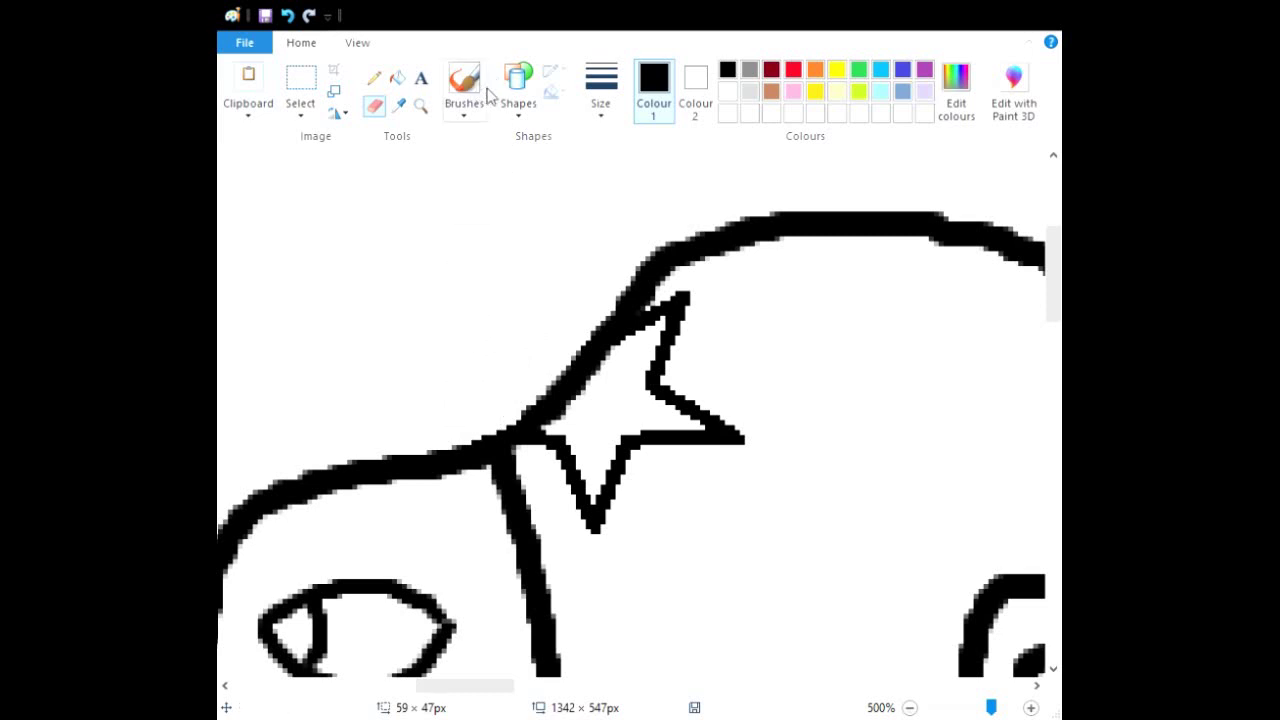
Draw a straight black line from the star's inner corner to the head outline, separating its upper point from the rest.
left_click(520, 92)
left_click(514, 143)
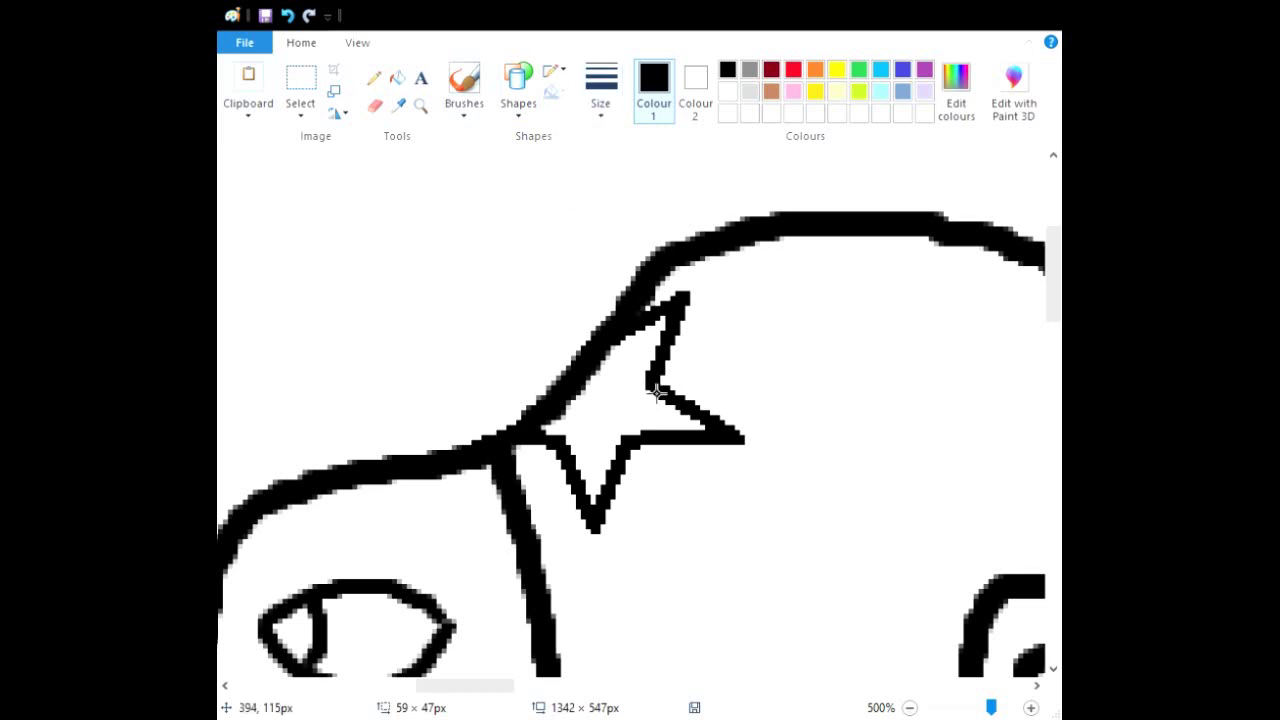
mouse_move(657, 390)
left_mouse_down()
mouse_move(577, 410)
mouse_move(585, 393)
left_mouse_up()
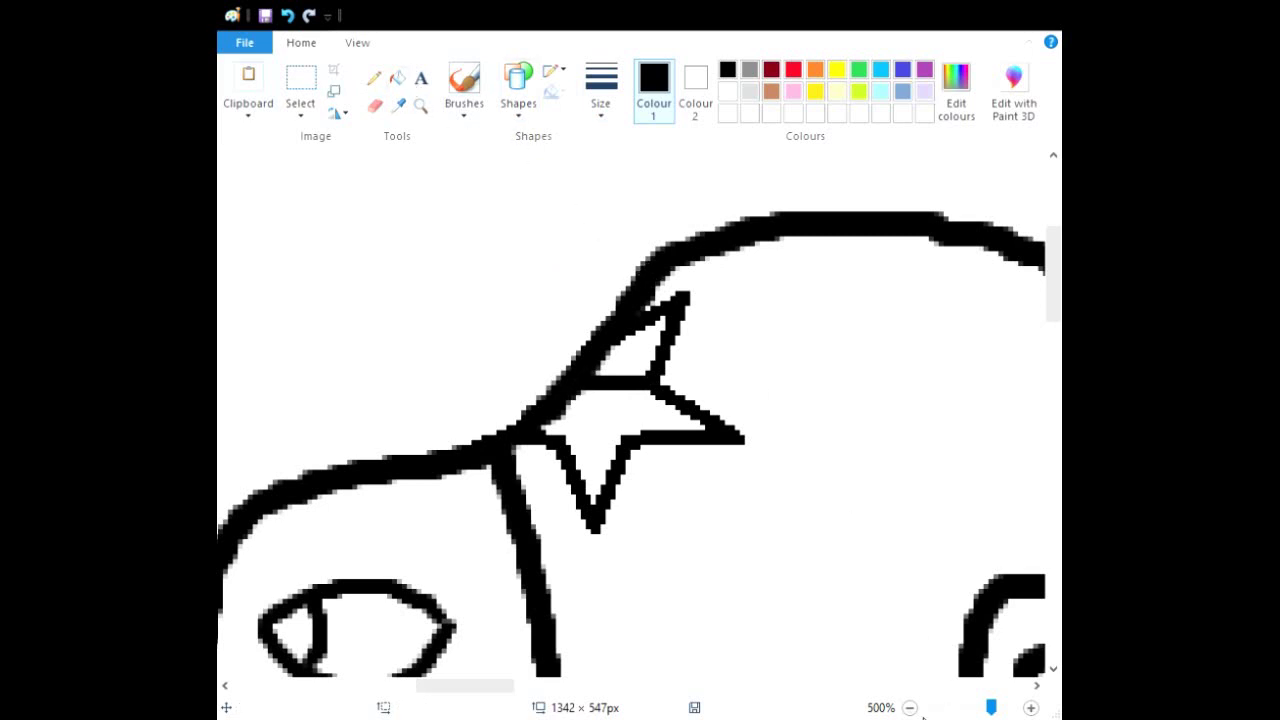
left_click(910, 708)
left_click(910, 708)
left_click(910, 708)
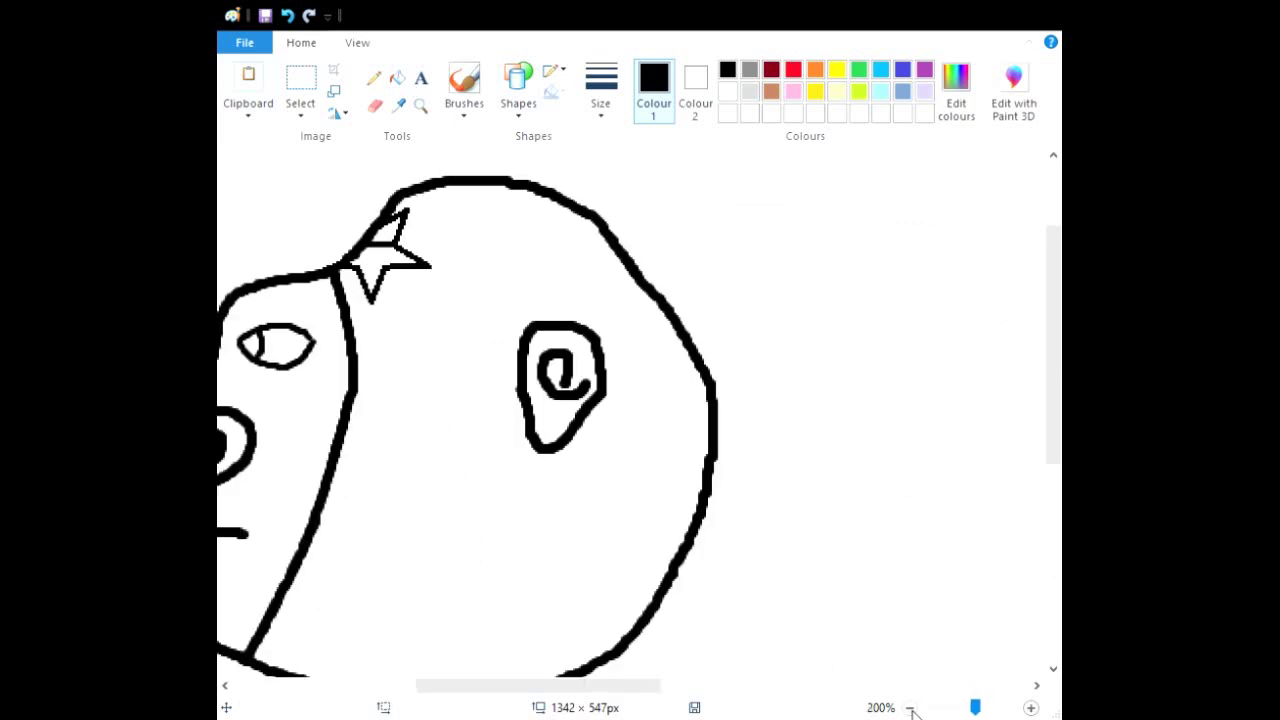
left_click(910, 708)
left_click_drag(603, 684, 418, 690)
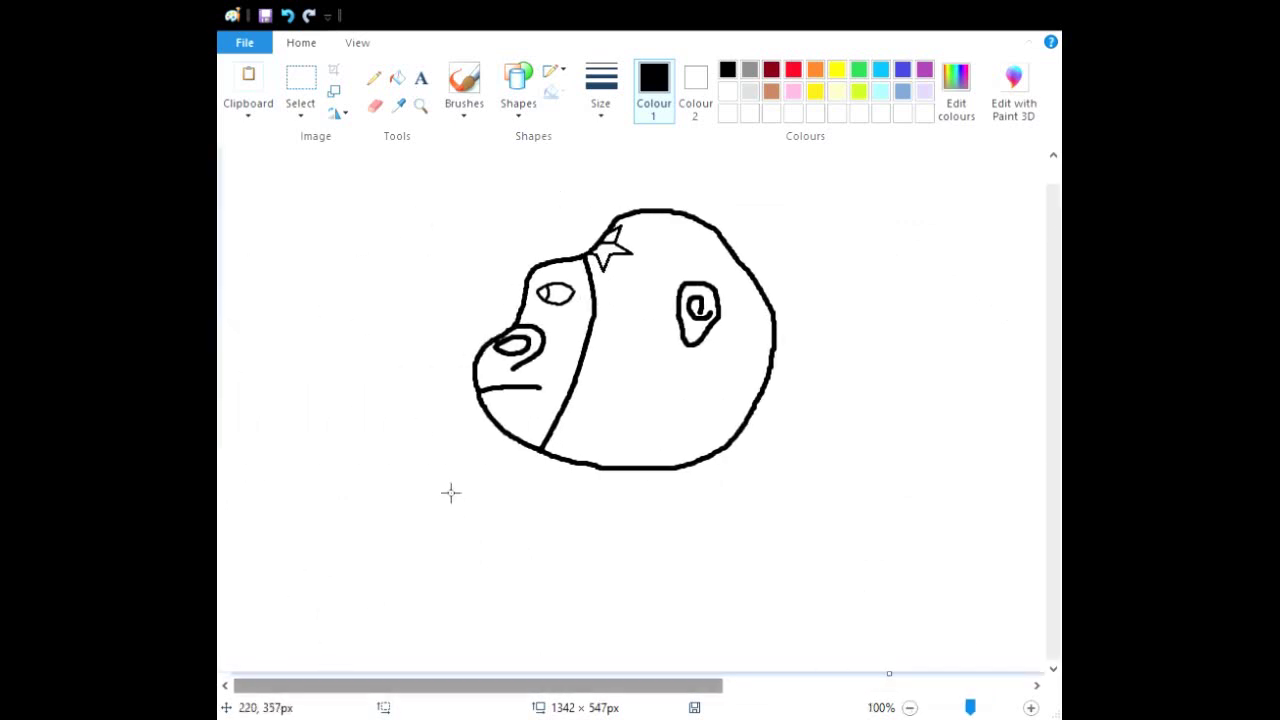
scroll(432, 491, "up", 1)
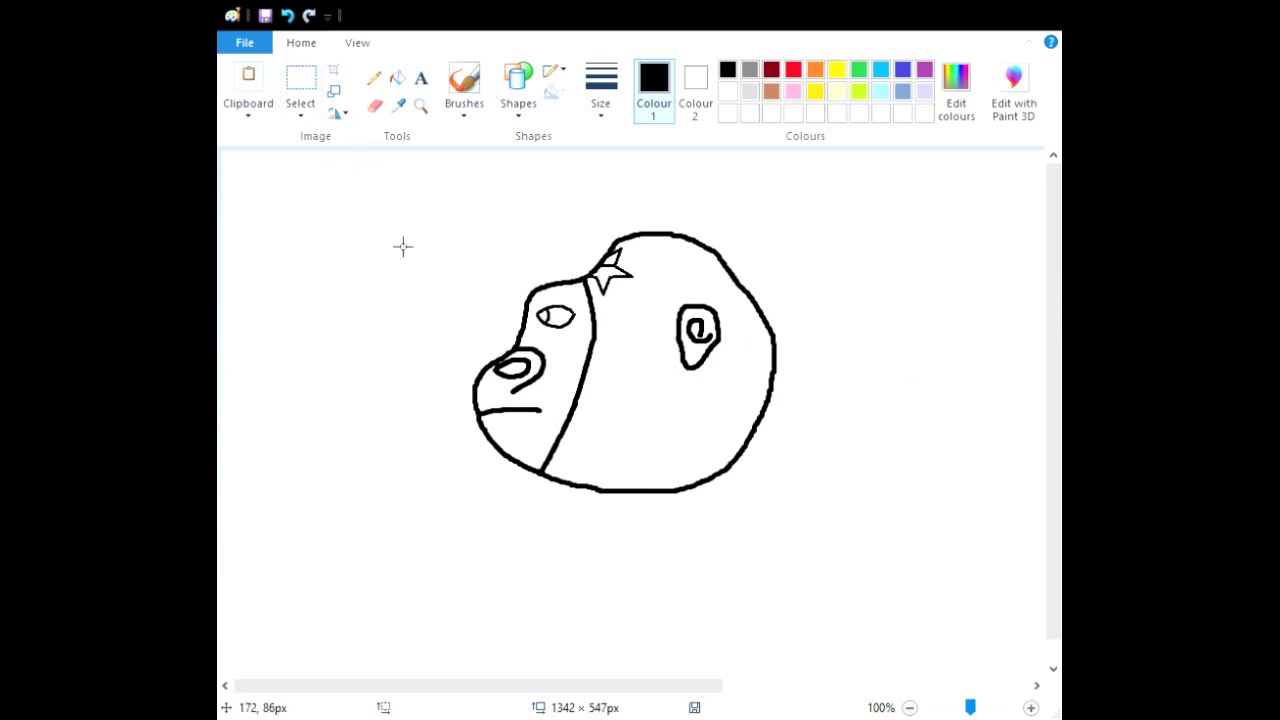
left_click_drag(287, 677, 302, 675)
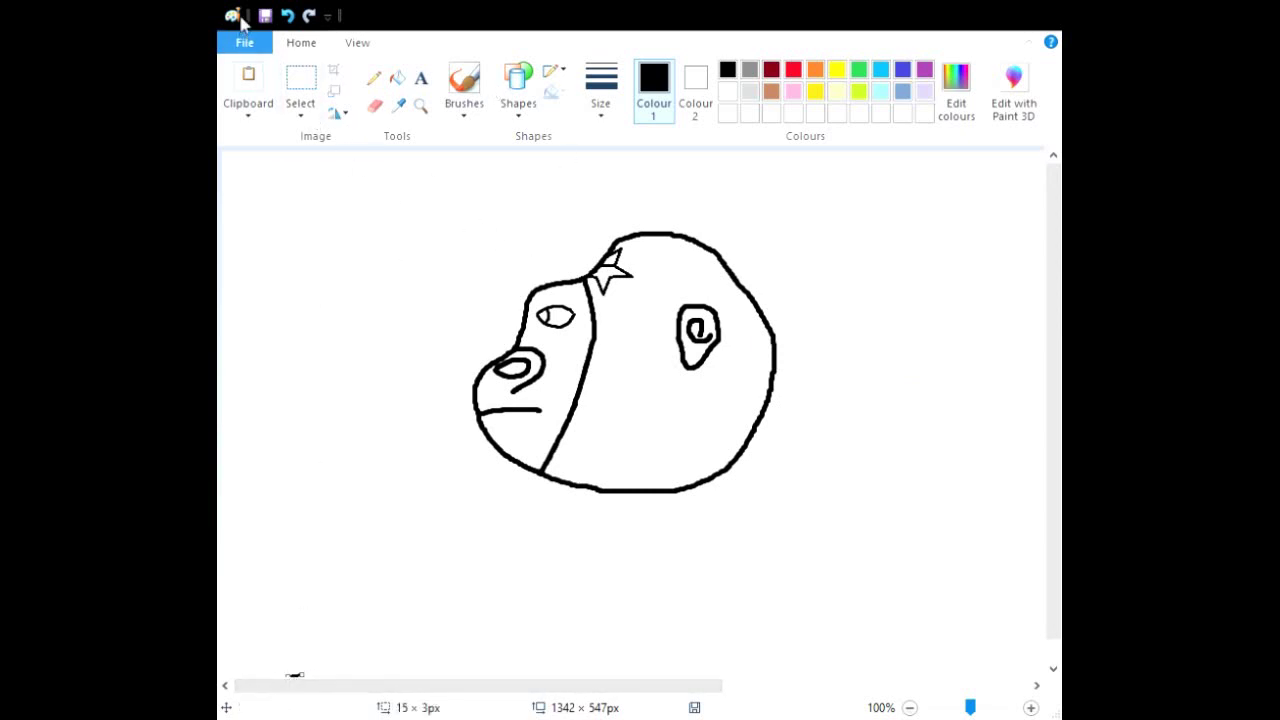
left_click(288, 17)
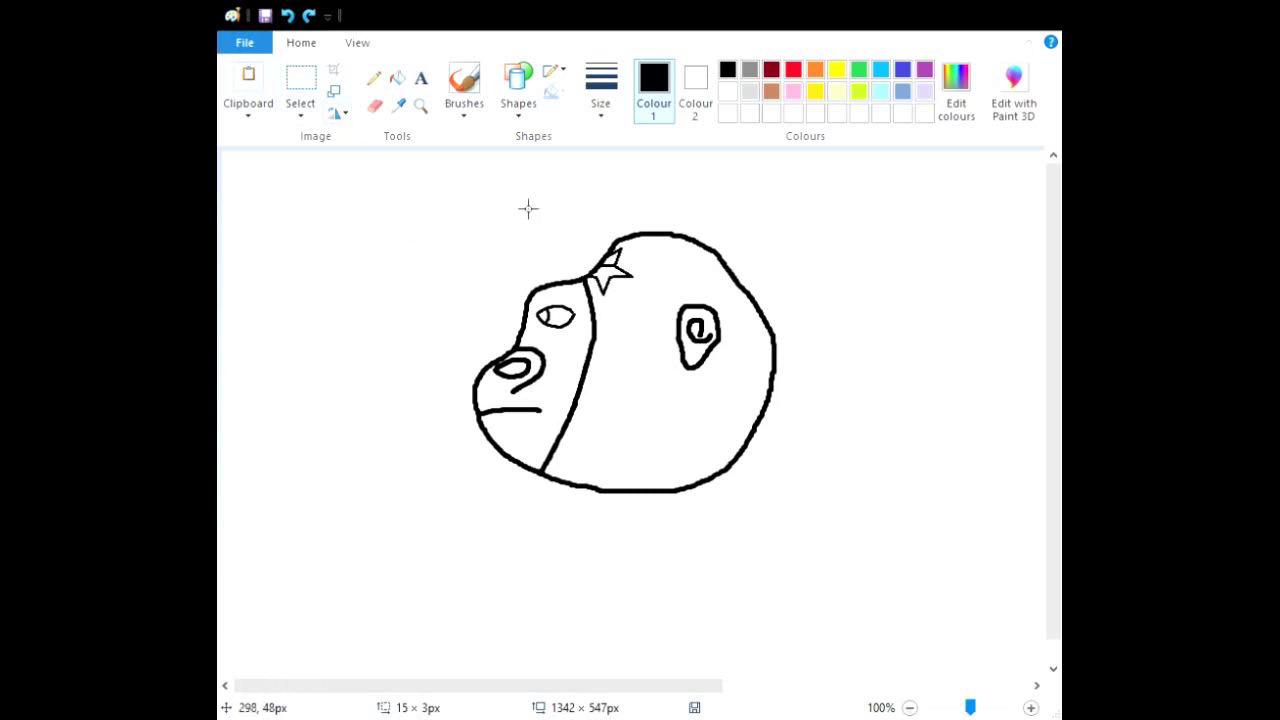
Fill the pupil, the nostril and the back of the head with near-black.
left_click(396, 80)
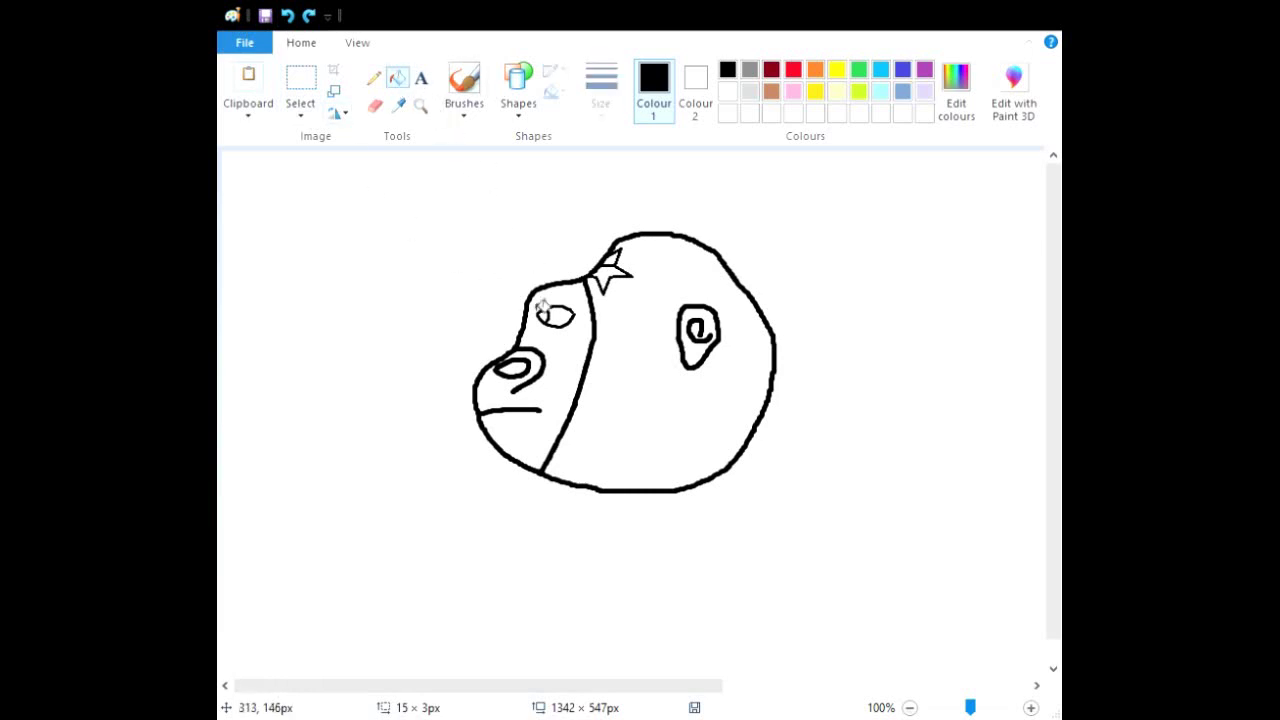
left_click(546, 316)
left_click(515, 367)
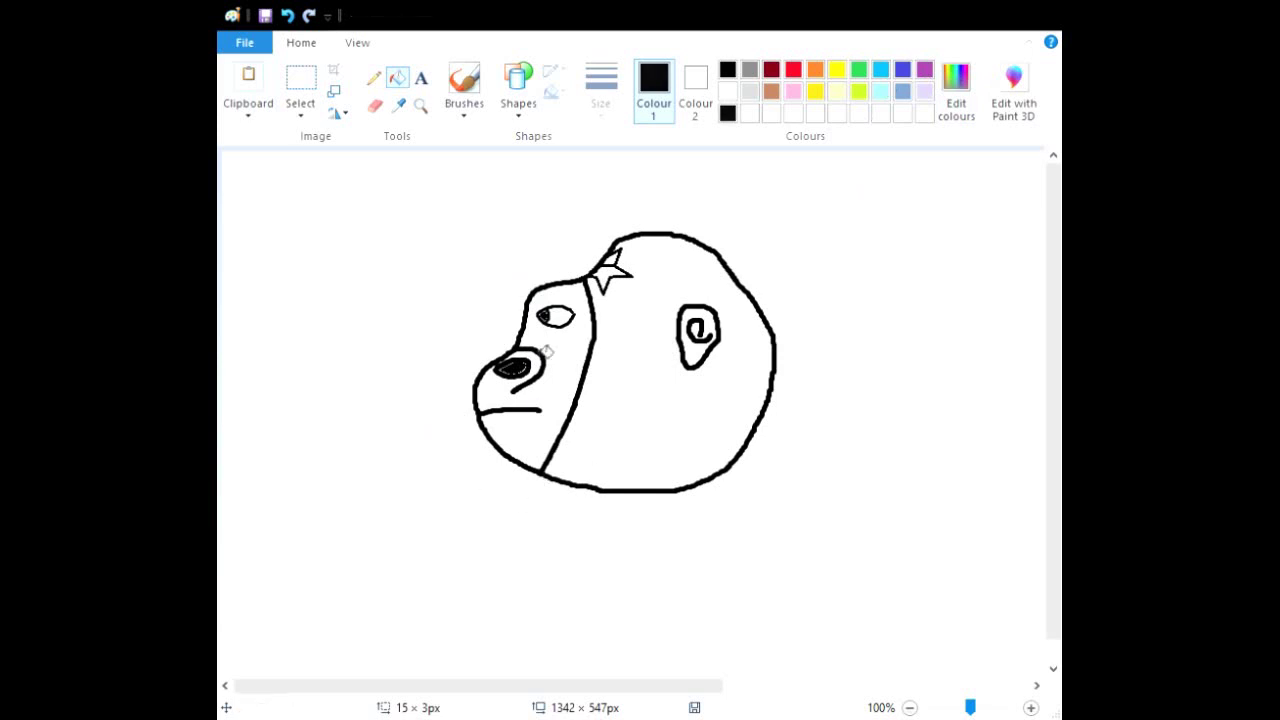
left_click(655, 346)
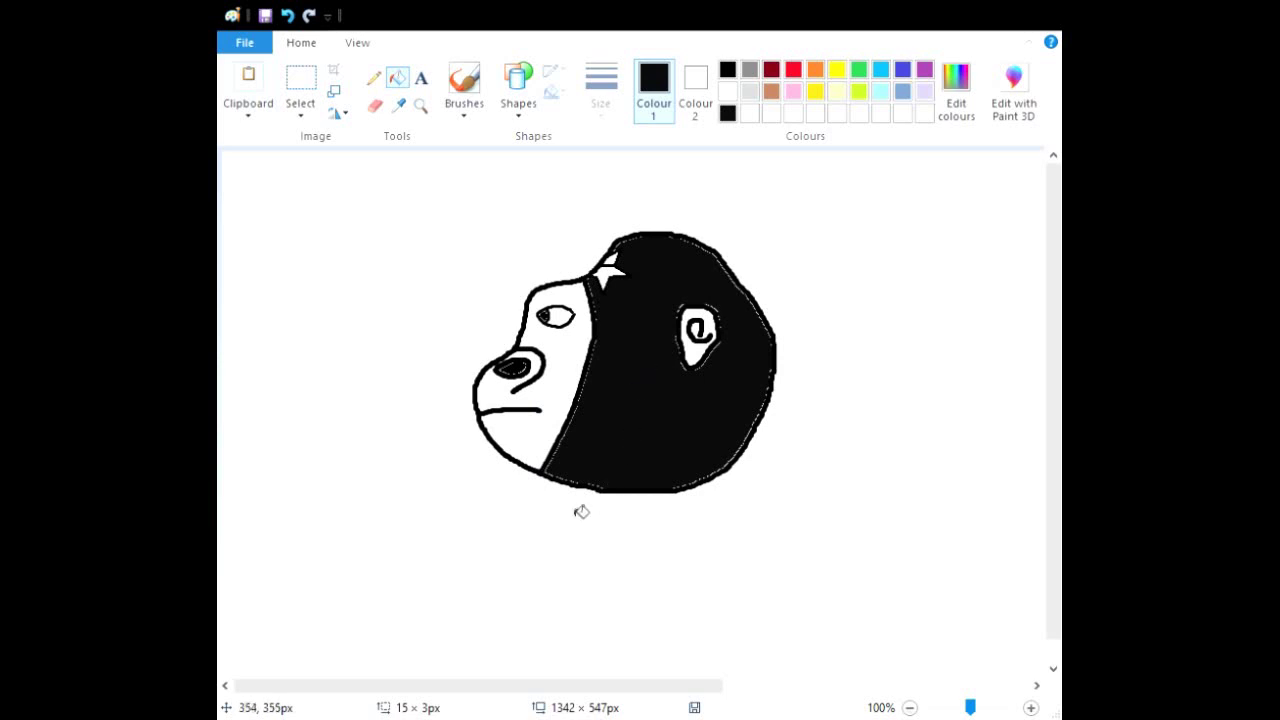
Fill the face and the ear with mid-grey and the centre of the ear spiral with black.
left_click(749, 69)
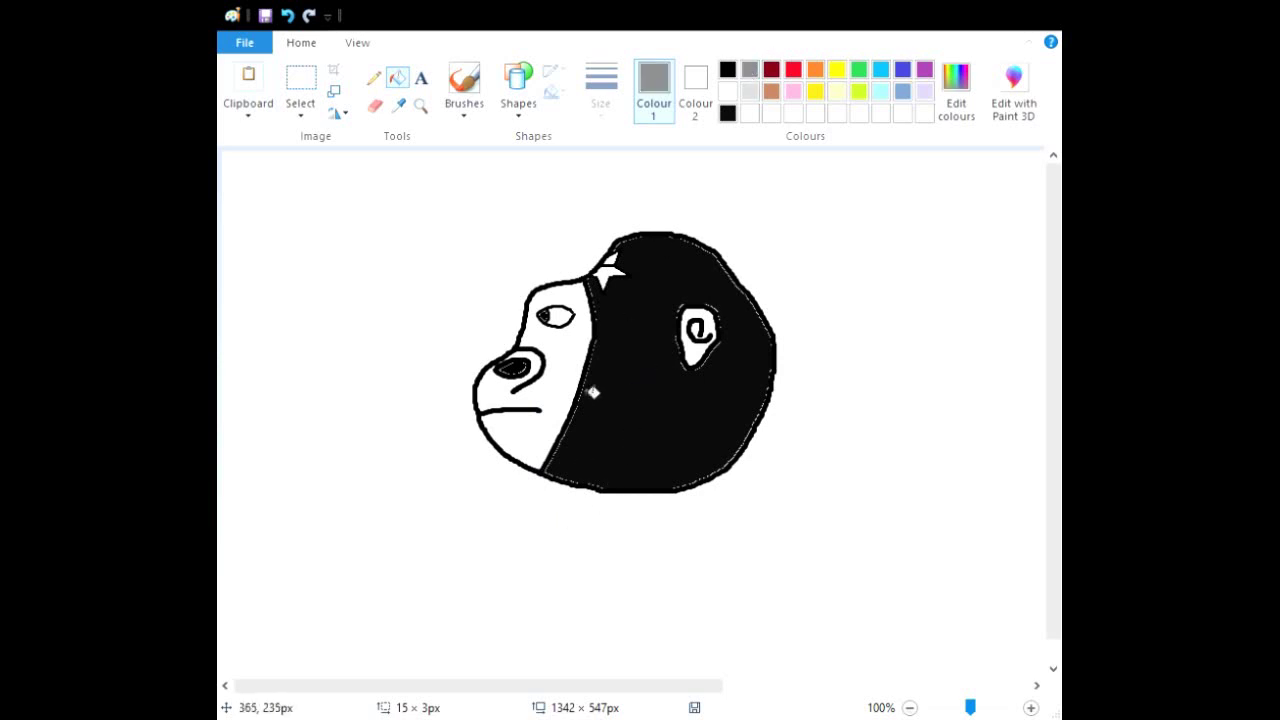
left_click(551, 378)
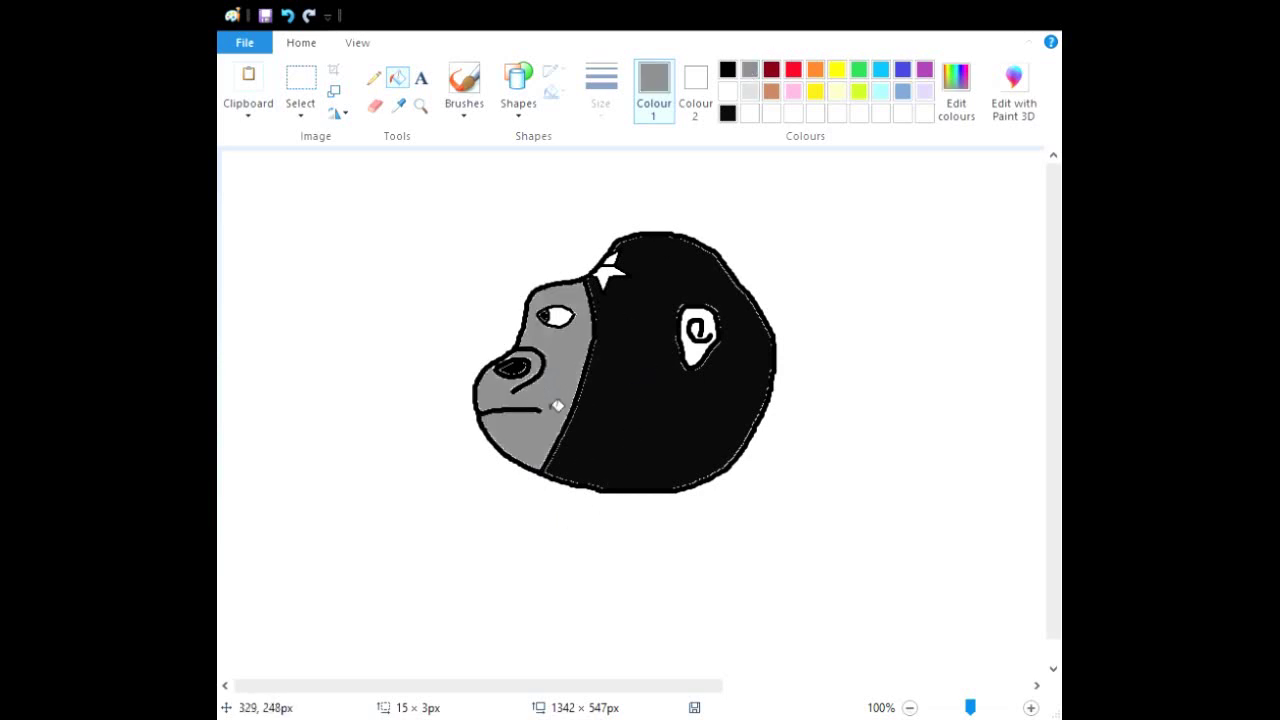
left_click(708, 324)
left_click(727, 70)
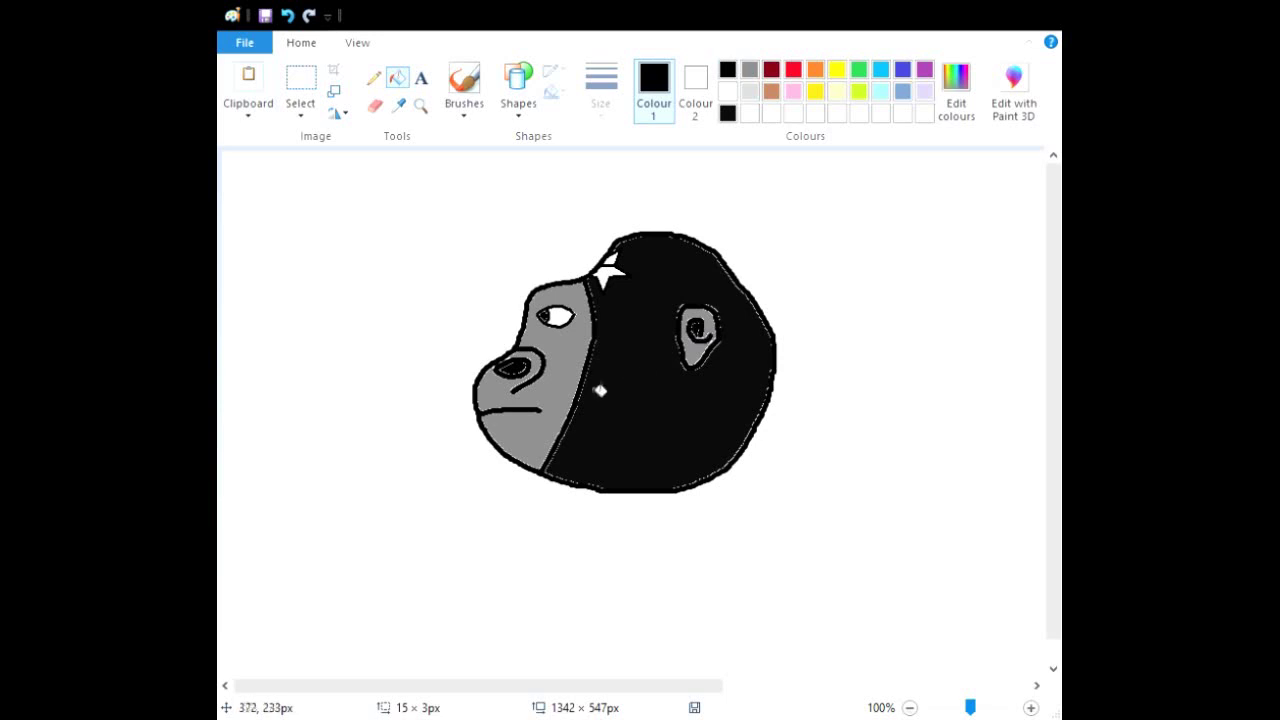
Fill the star's separated upper point with red and its remaining part with green.
left_click(793, 71)
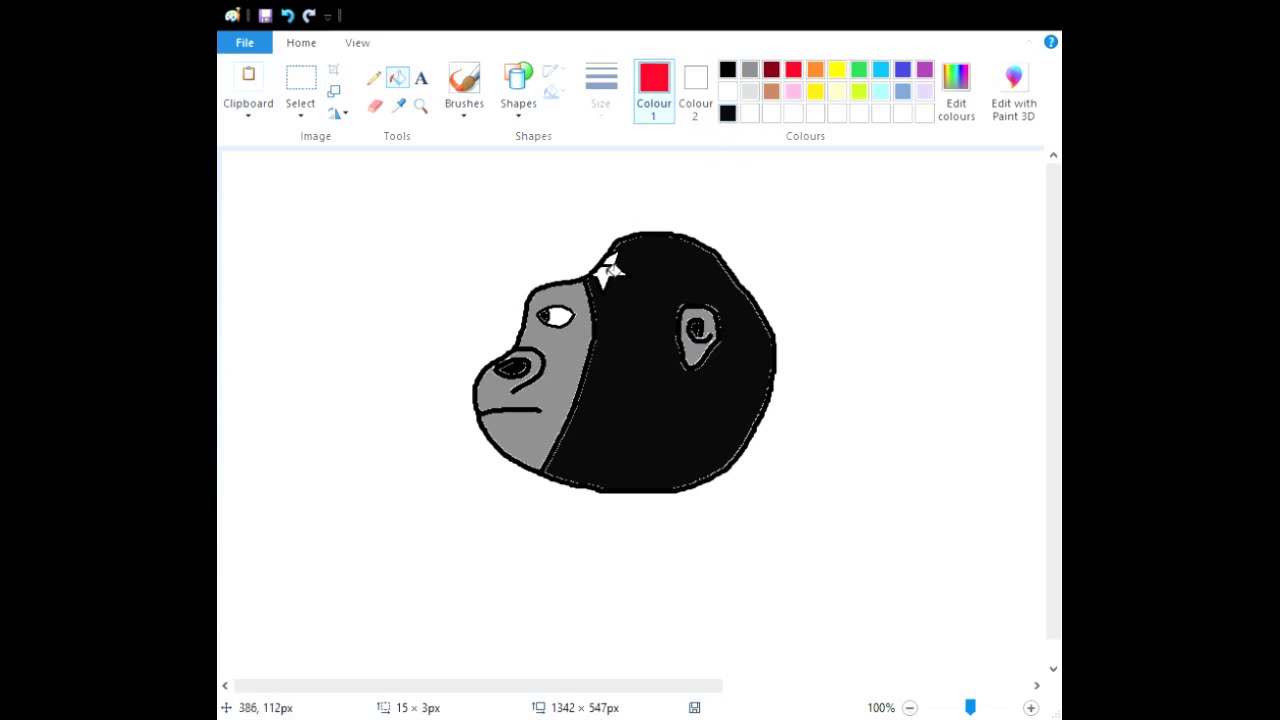
left_click(859, 70)
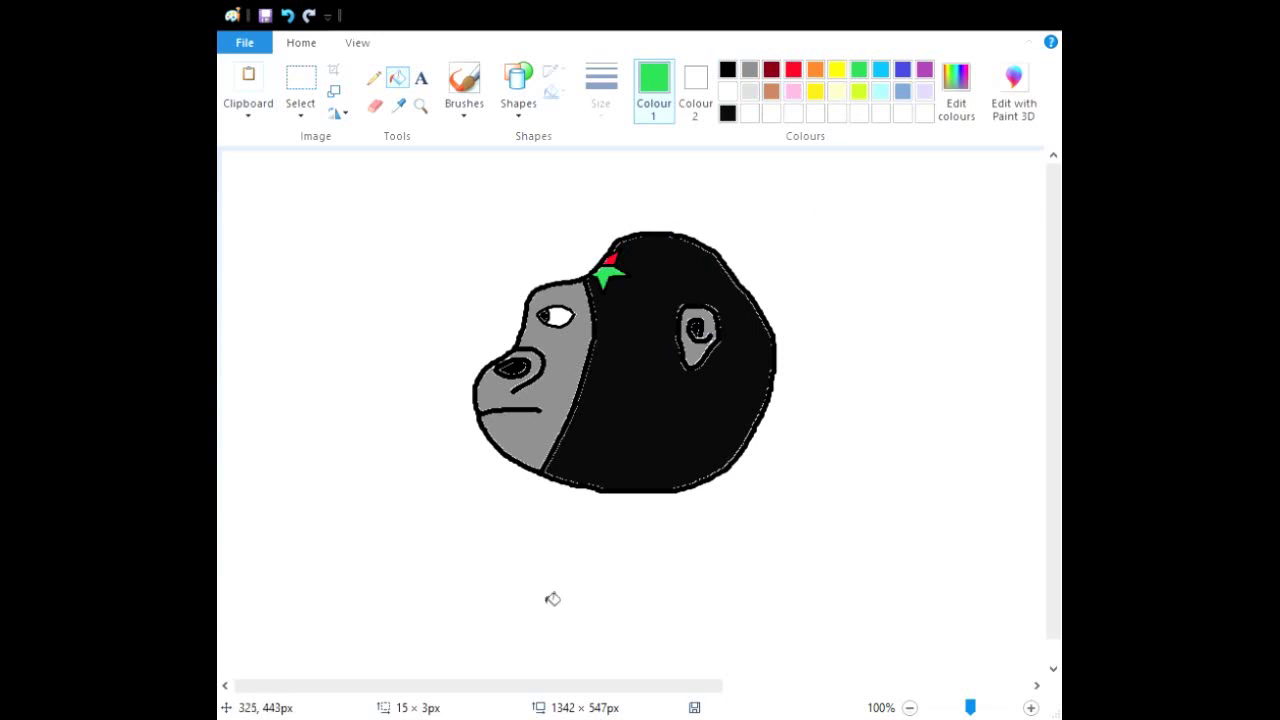
Select the whole head and move it into the upper-left corner of the canvas.
left_click(303, 90)
left_click_drag(812, 605, 384, 160)
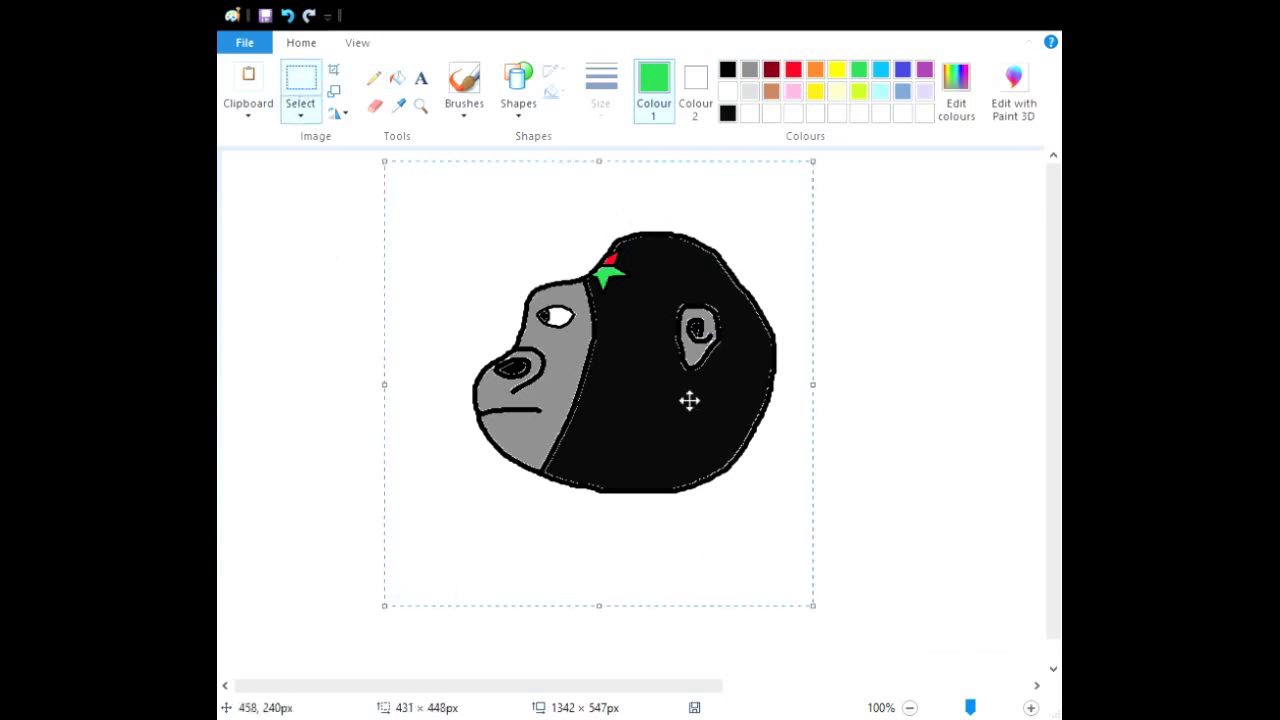
mouse_move(726, 443)
left_mouse_down()
mouse_move(634, 440)
mouse_move(557, 389)
mouse_move(483, 369)
left_mouse_up()
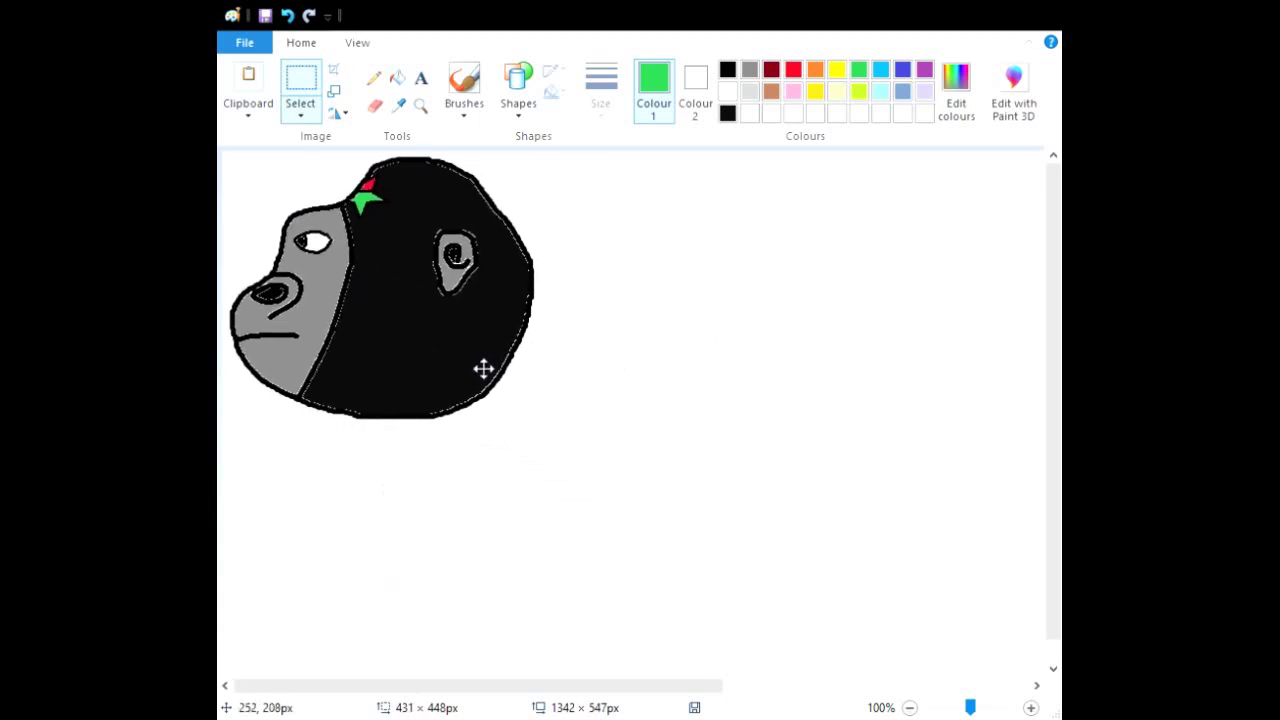
left_click(777, 306)
Shrink the canvas to 323 × 276 px so it closely frames the head.
scroll(825, 648, "down", 1)
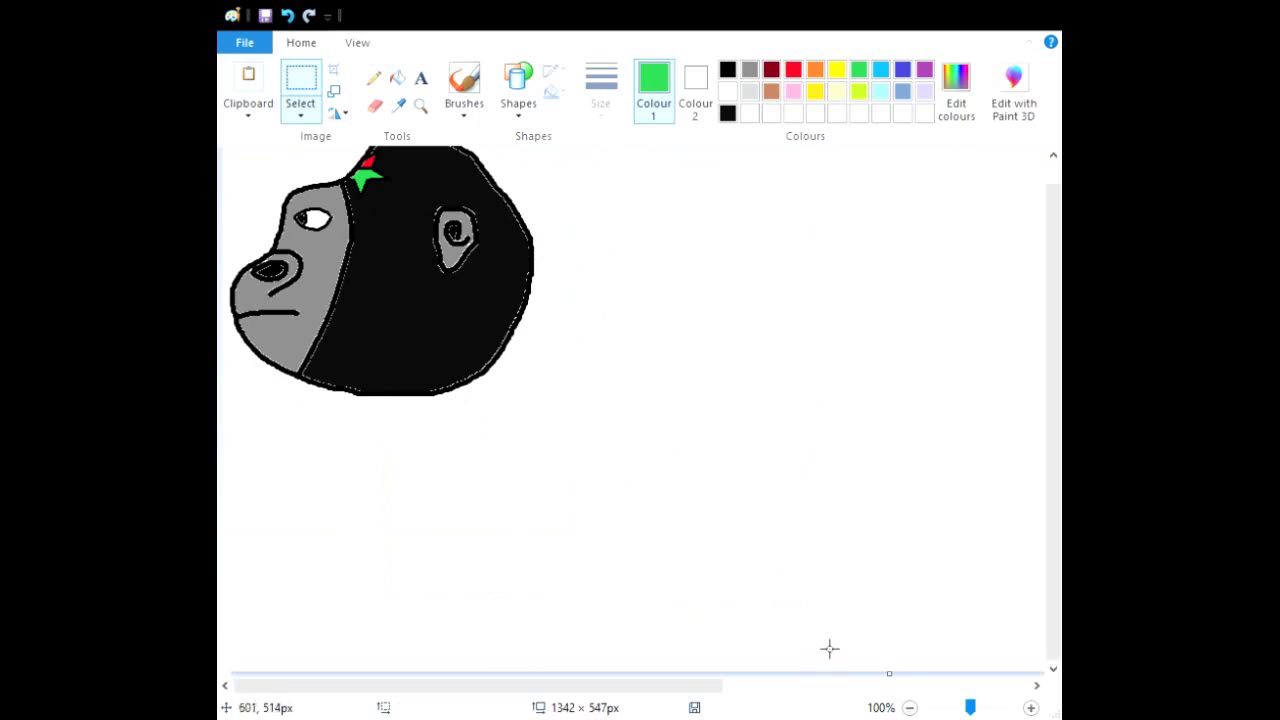
left_click_drag(631, 690, 953, 698)
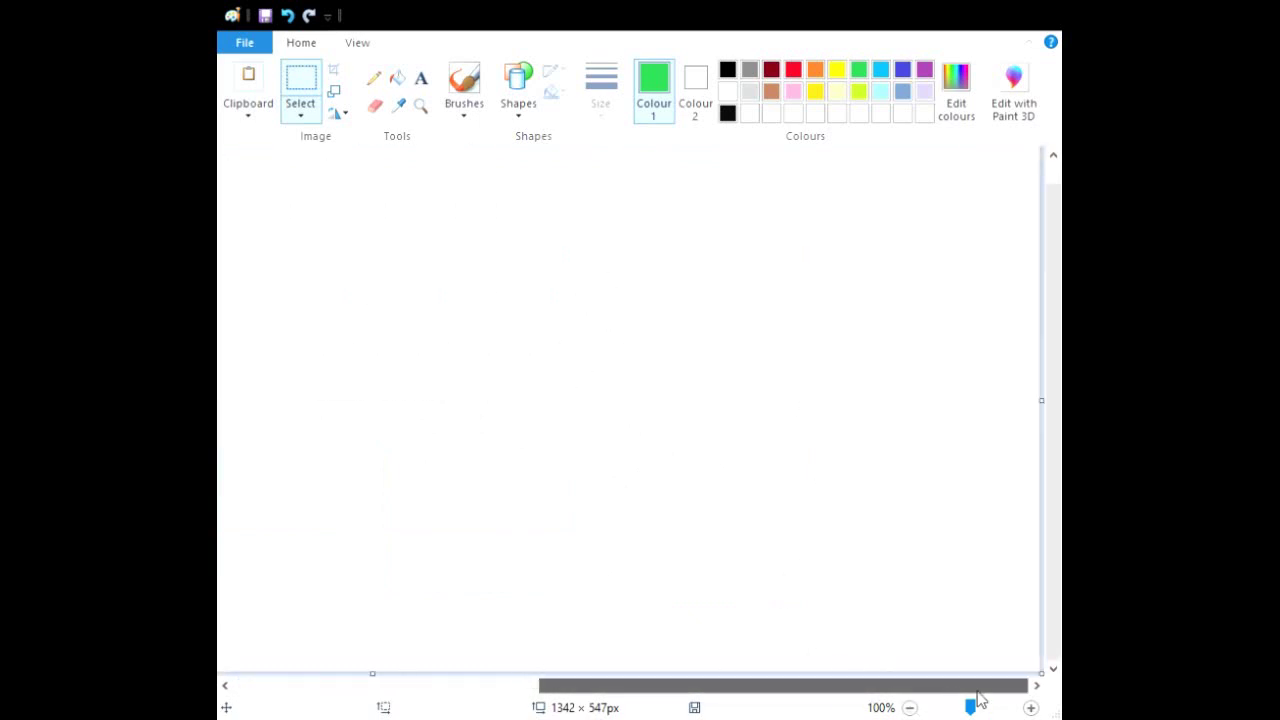
left_click_drag(1042, 672, 745, 548)
left_click_drag(940, 473, 869, 431)
left_click_drag(867, 288, 543, 317)
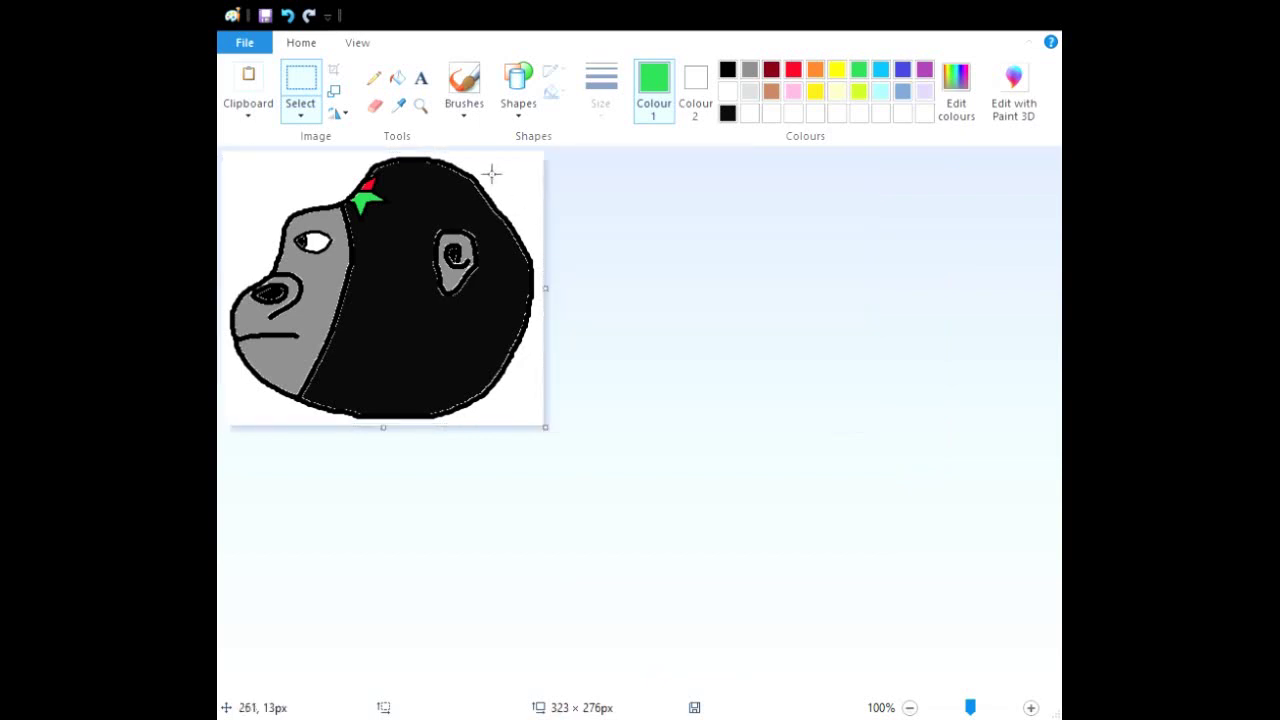
Fill the grey face and the near-black back of the head with white so only the black outlines remain.
left_click(464, 85)
left_click(727, 69)
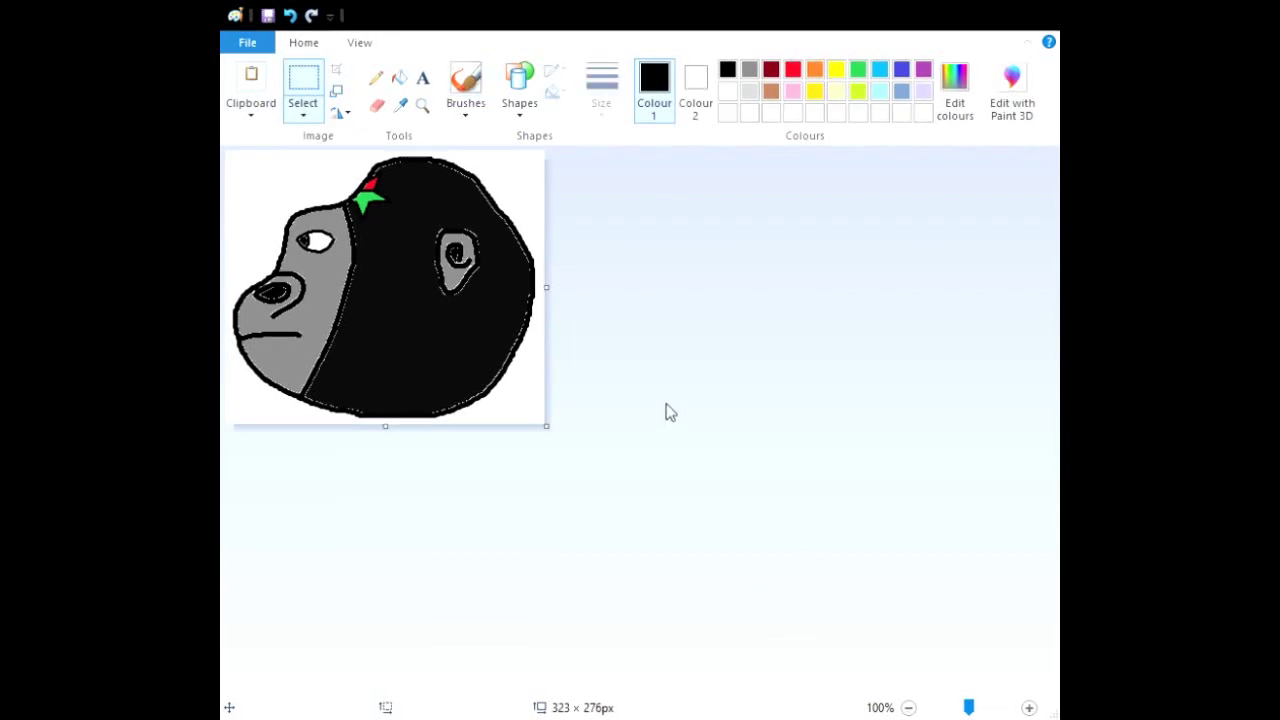
left_click(481, 82)
left_click(1030, 707)
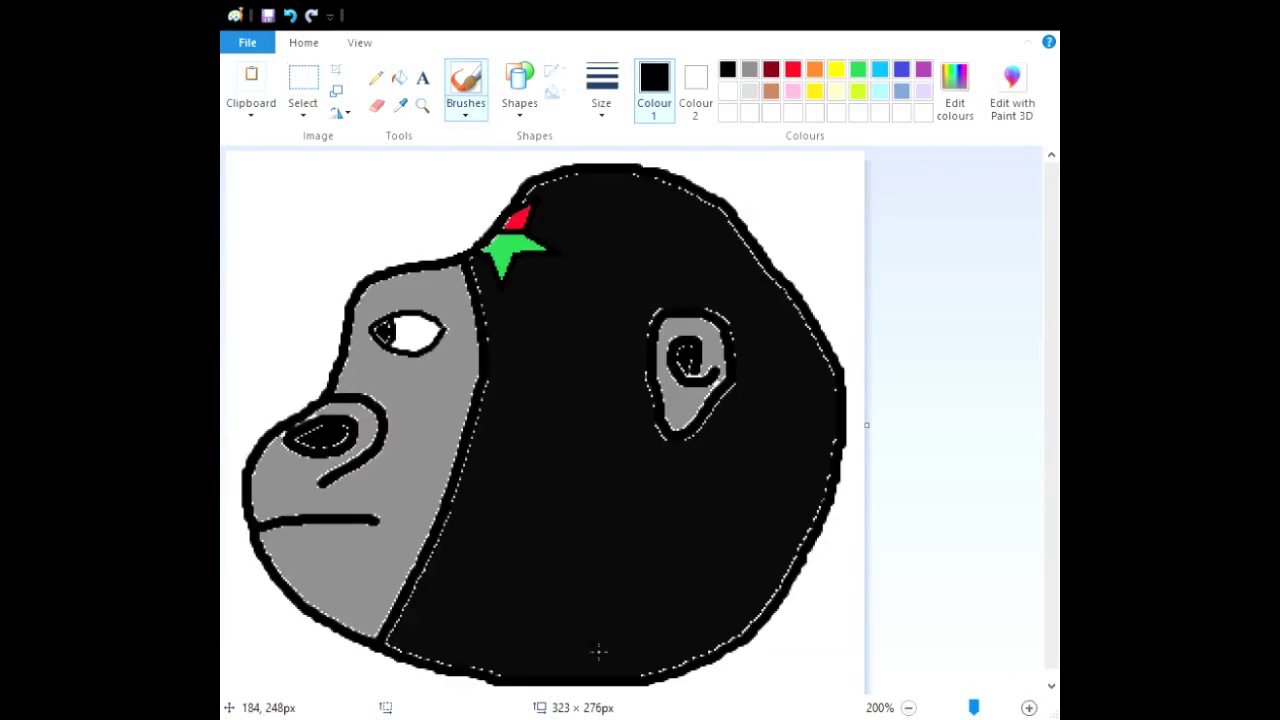
left_click(395, 82)
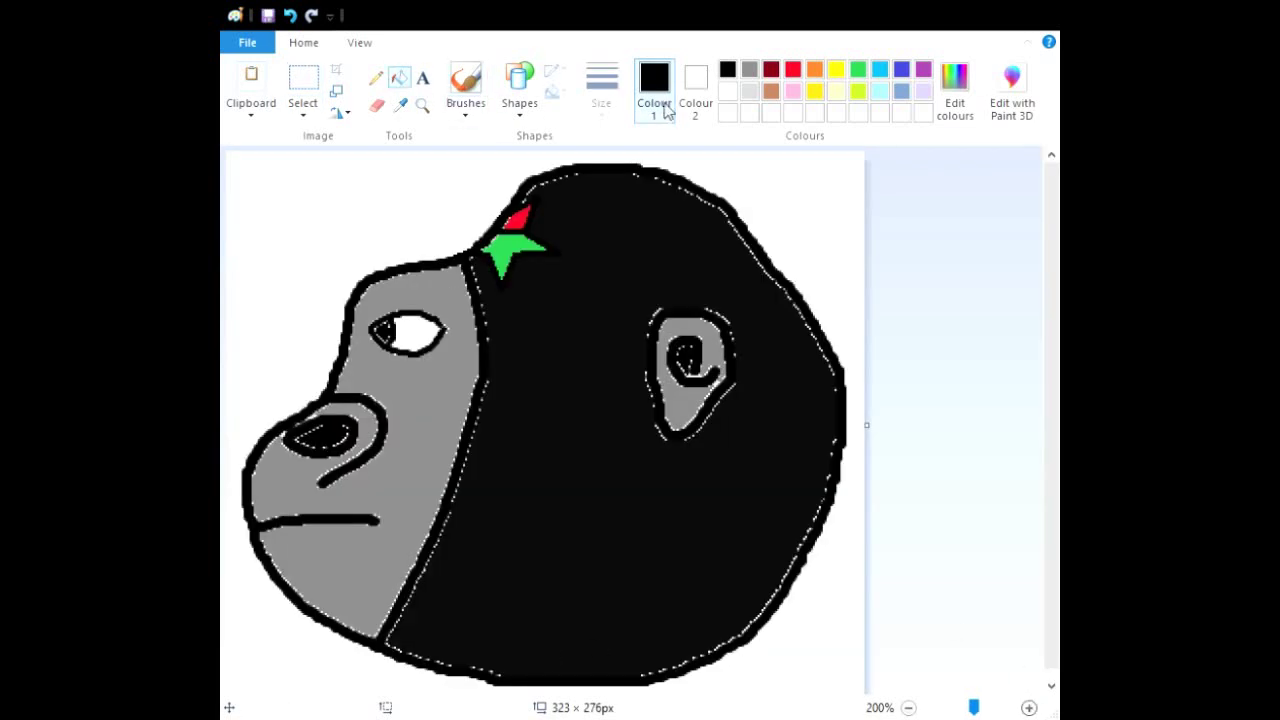
left_click(728, 92)
left_click(414, 417)
left_click(540, 402)
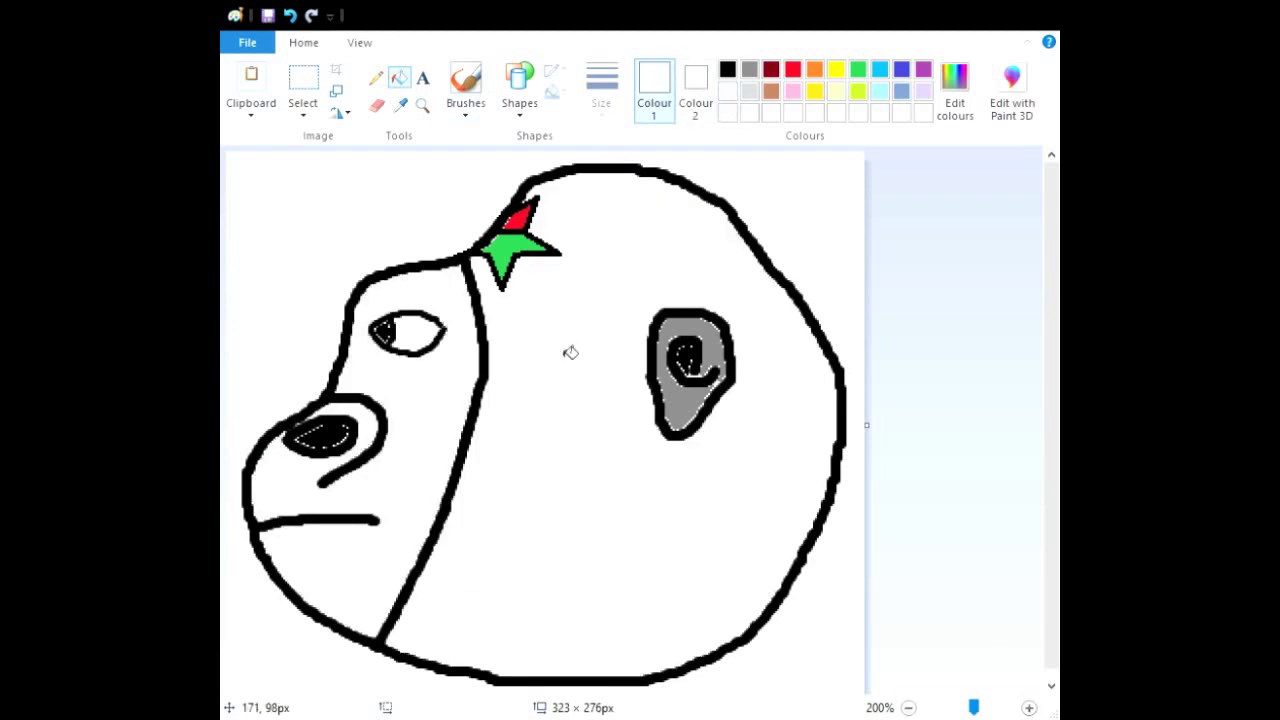
Erase the almond-shaped eye and its pupil from the face, keeping the surrounding head outline.
left_click(422, 105)
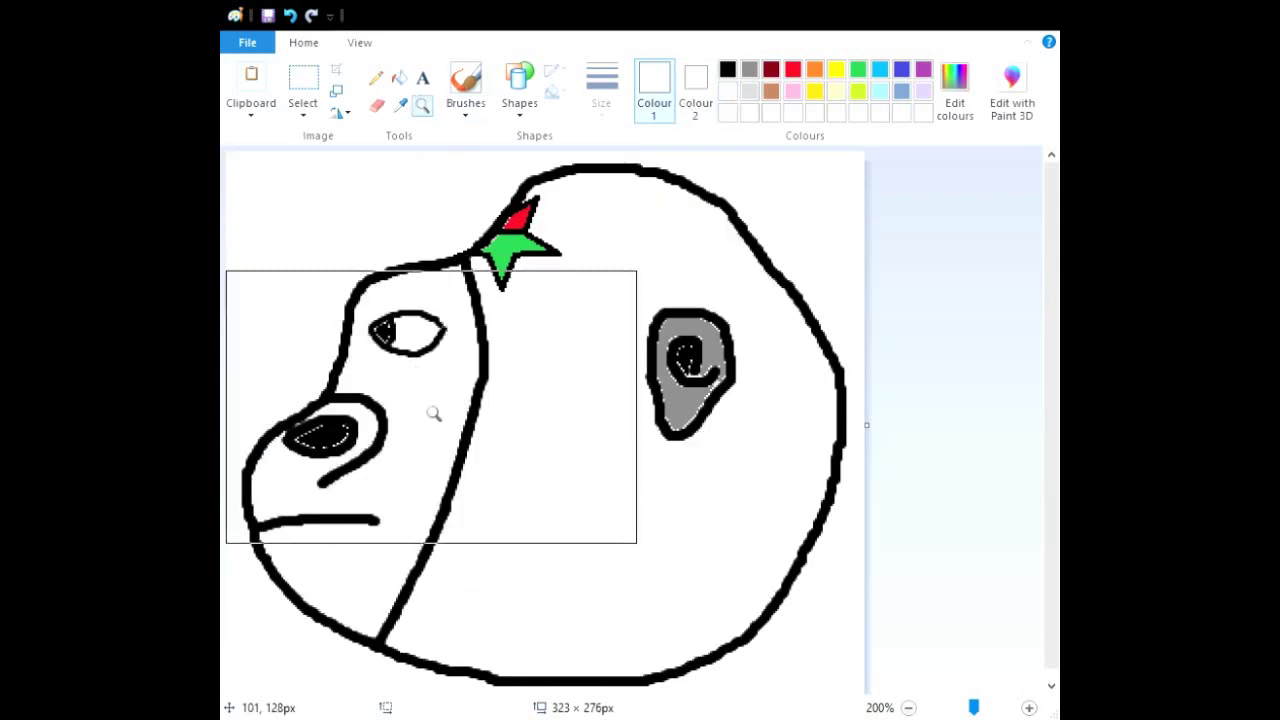
left_click(428, 405)
left_click(430, 254)
left_click(376, 105)
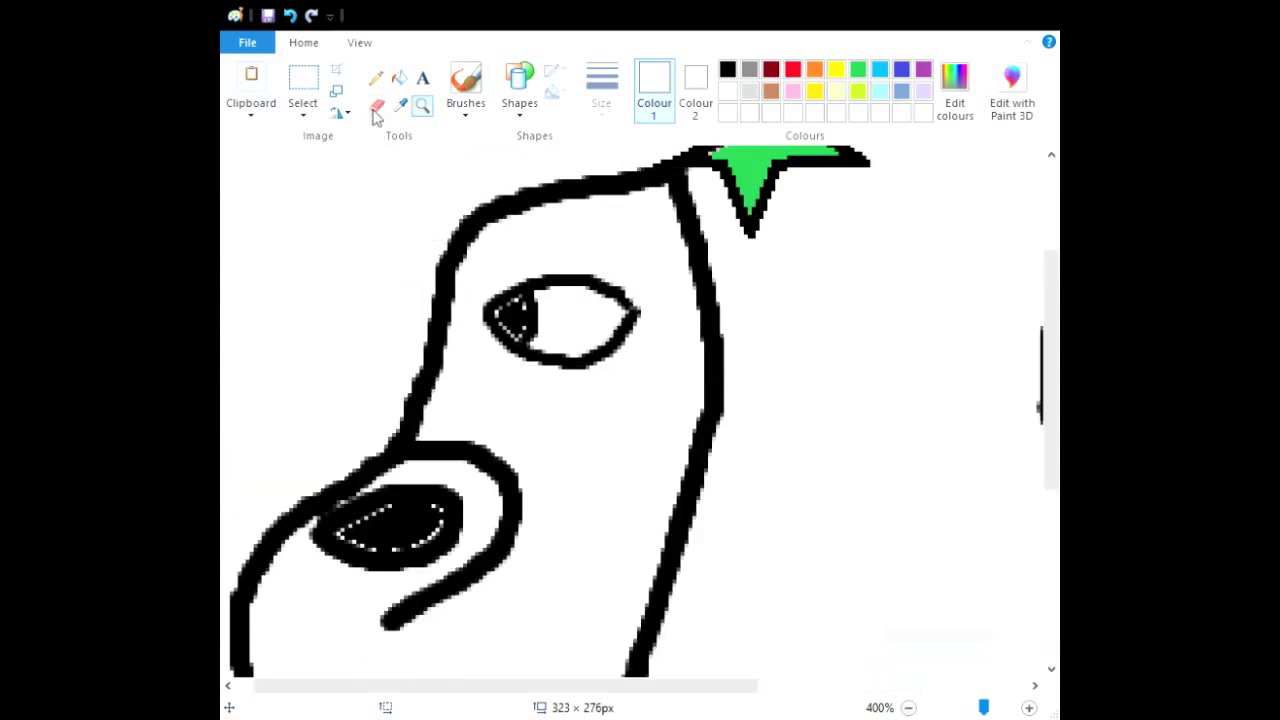
mouse_move(543, 351)
left_mouse_down()
mouse_move(467, 337)
mouse_move(490, 305)
mouse_move(549, 289)
mouse_move(617, 294)
mouse_move(625, 333)
mouse_move(534, 357)
mouse_move(506, 329)
mouse_move(534, 317)
mouse_move(509, 263)
left_mouse_up()
Brush a black angry eye in its place, with a slanted straight upper lid, rounded lower edge and curved iris line.
left_click(465, 73)
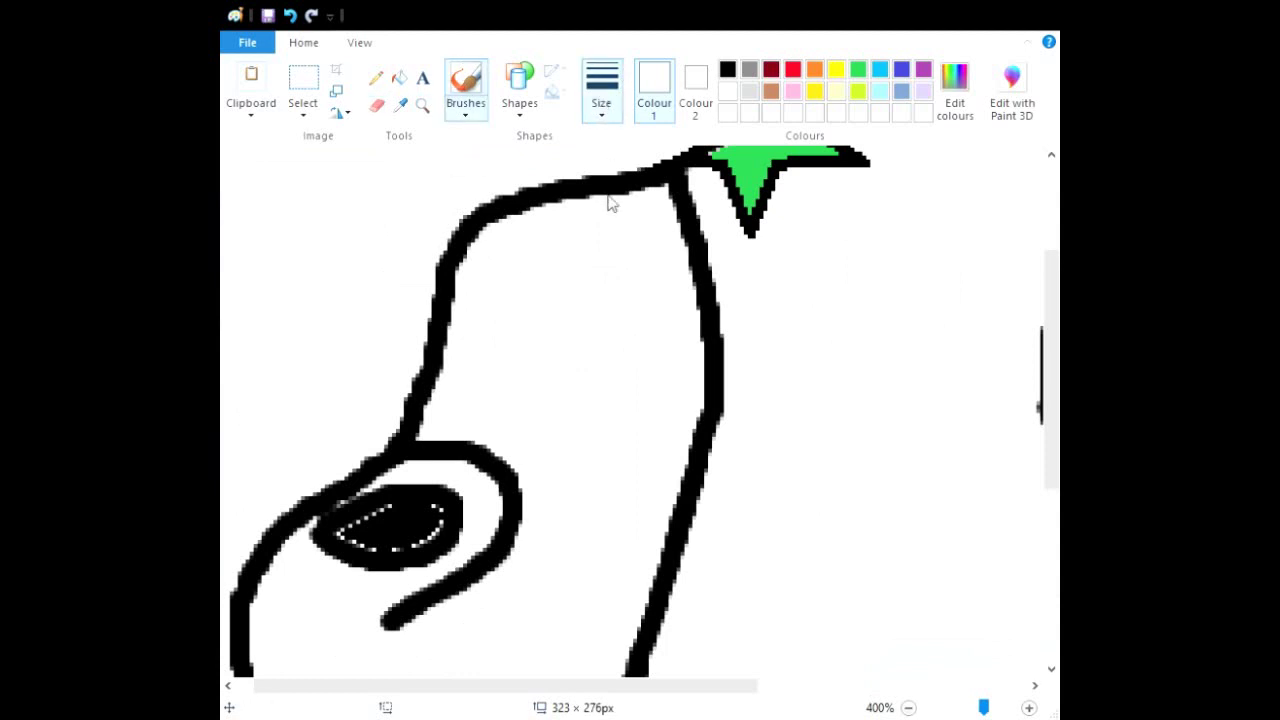
left_click(727, 72)
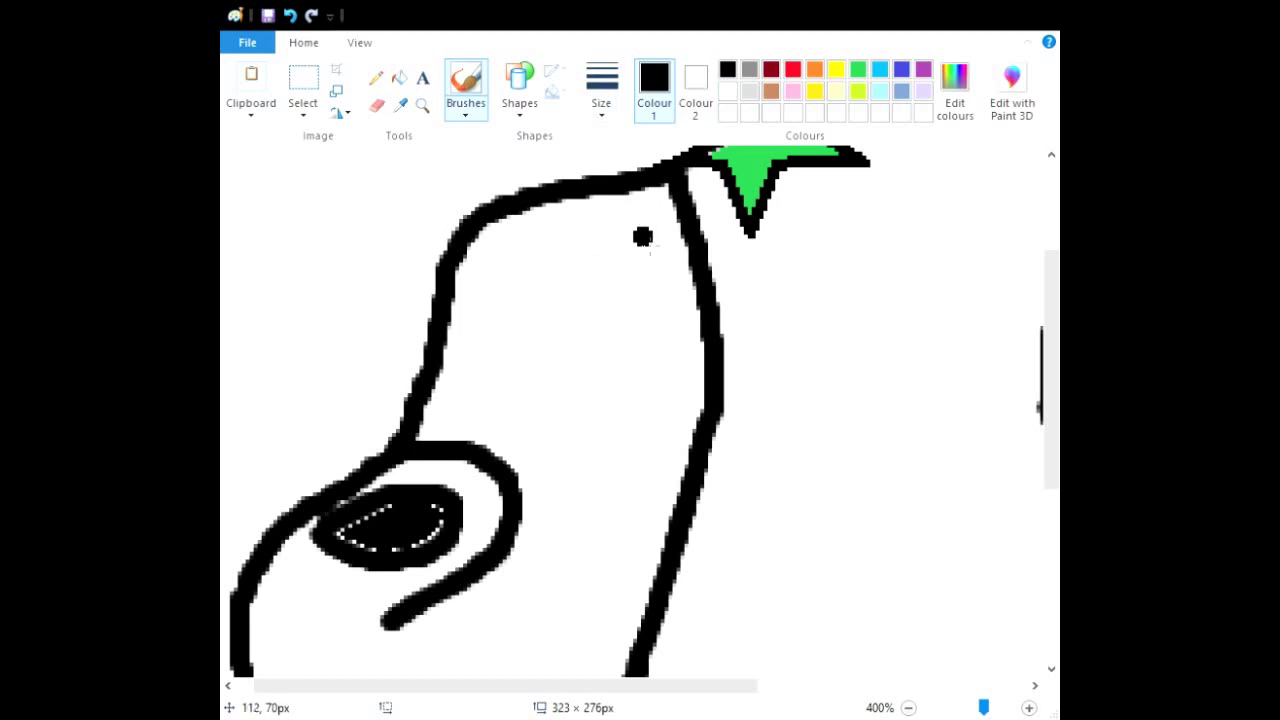
mouse_move(641, 233)
left_mouse_down()
mouse_move(482, 354)
mouse_move(567, 384)
mouse_move(642, 363)
mouse_move(668, 333)
mouse_move(648, 240)
left_mouse_up()
left_click_drag(557, 320, 565, 374)
Trim the end of the mouth line and extend it in black into an open, downturned mouth reaching the jaw outline.
scroll(586, 460, "down", 4)
left_click(372, 106)
left_click_drag(543, 685, 520, 690)
left_click(465, 85)
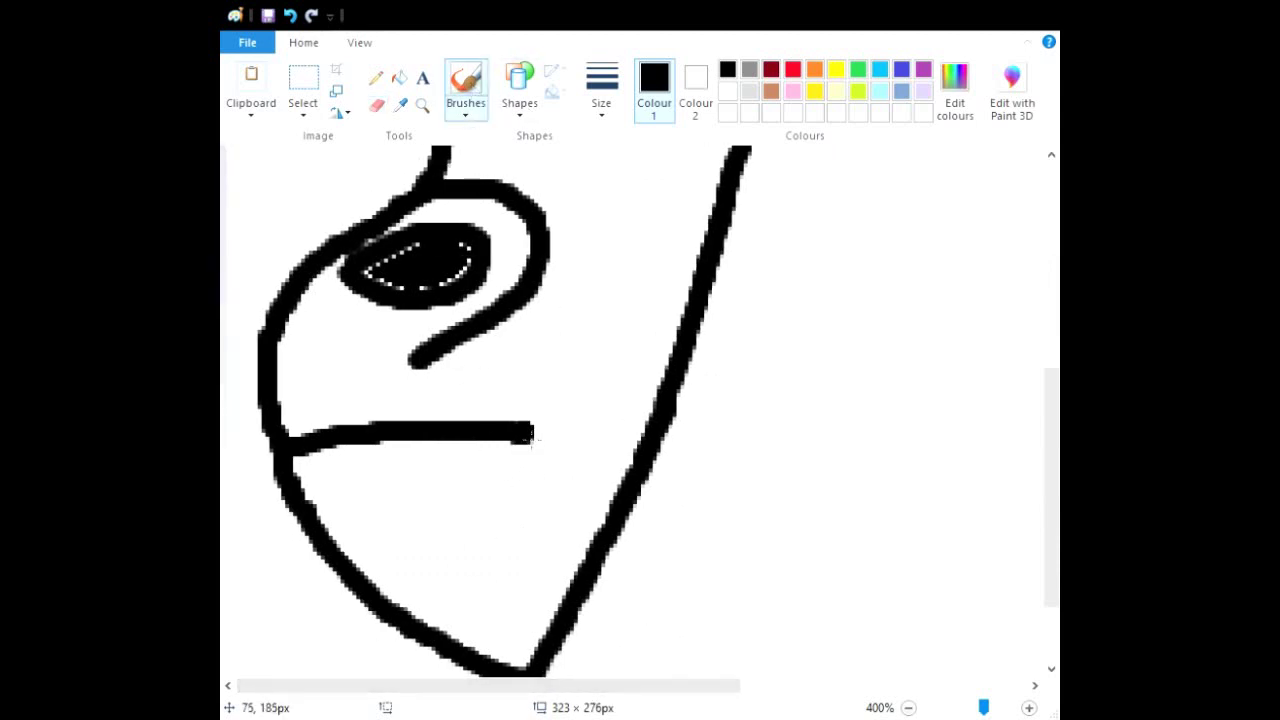
mouse_move(531, 437)
left_mouse_down()
mouse_move(568, 430)
mouse_move(590, 452)
mouse_move(595, 515)
mouse_move(578, 534)
mouse_move(537, 508)
mouse_move(432, 497)
mouse_move(322, 540)
left_mouse_up()
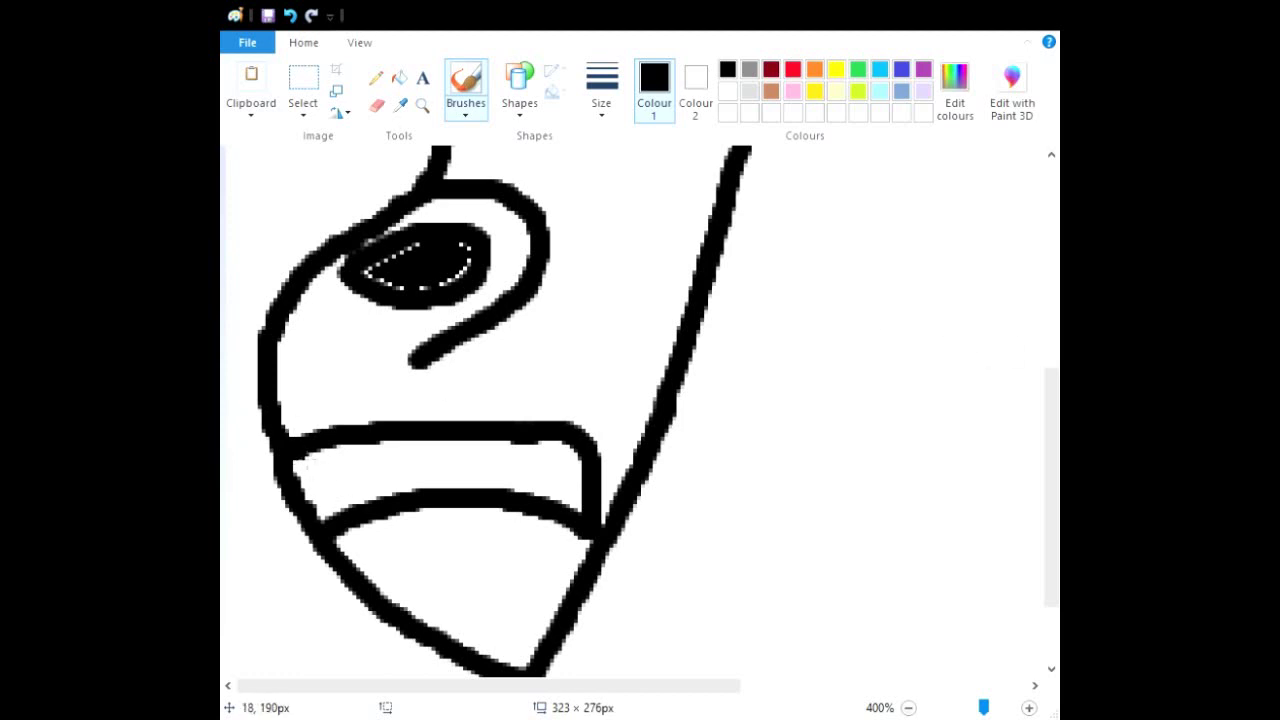
mouse_move(307, 462)
left_mouse_down()
mouse_move(355, 510)
mouse_move(378, 442)
mouse_move(362, 500)
left_mouse_up()
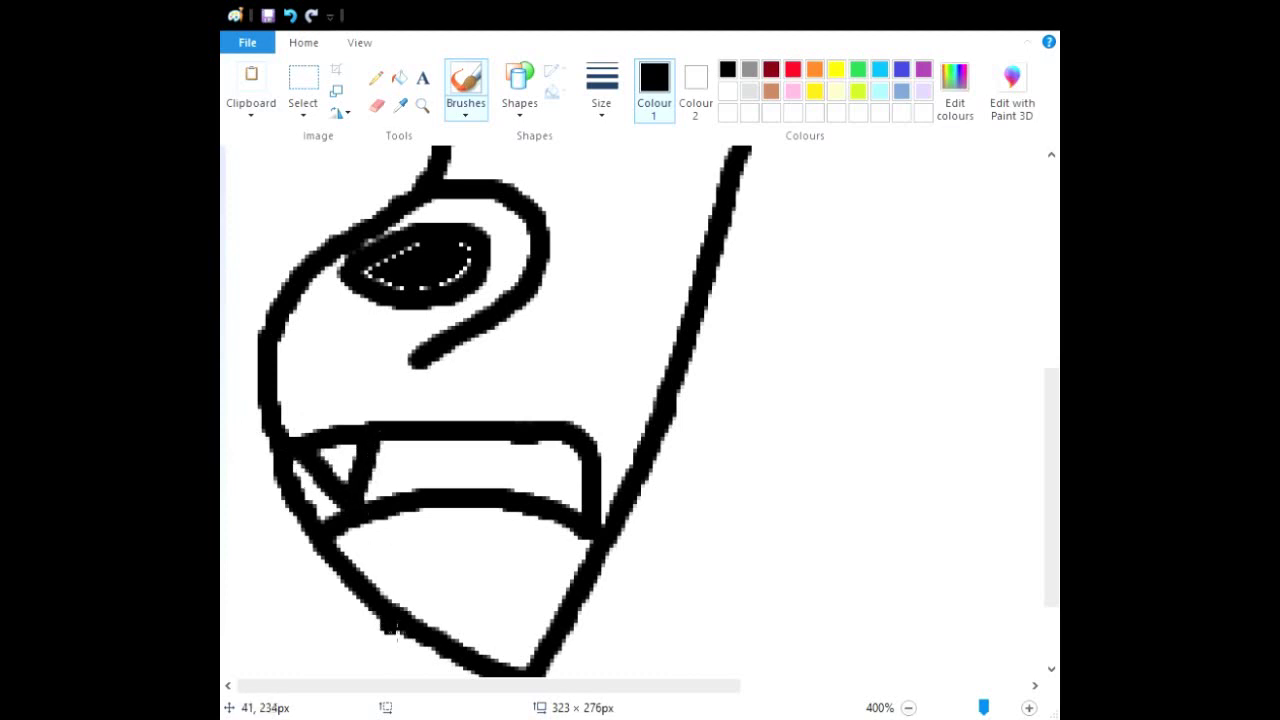
left_click(290, 15)
left_click(290, 15)
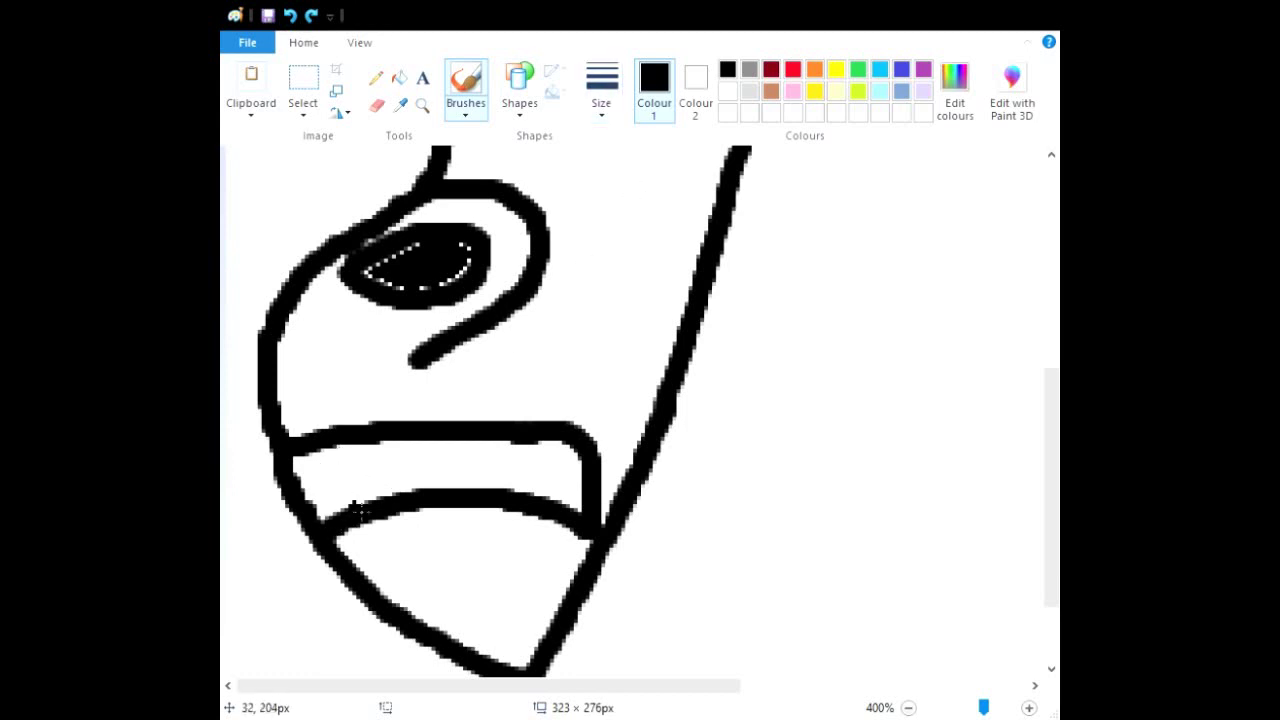
Draw a pointed fang at the front of the mouth using a thin black diagonal line and a vertical line.
mouse_move(360, 509)
left_mouse_down()
mouse_move(286, 453)
mouse_move(336, 452)
mouse_move(377, 498)
mouse_move(392, 440)
left_mouse_up()
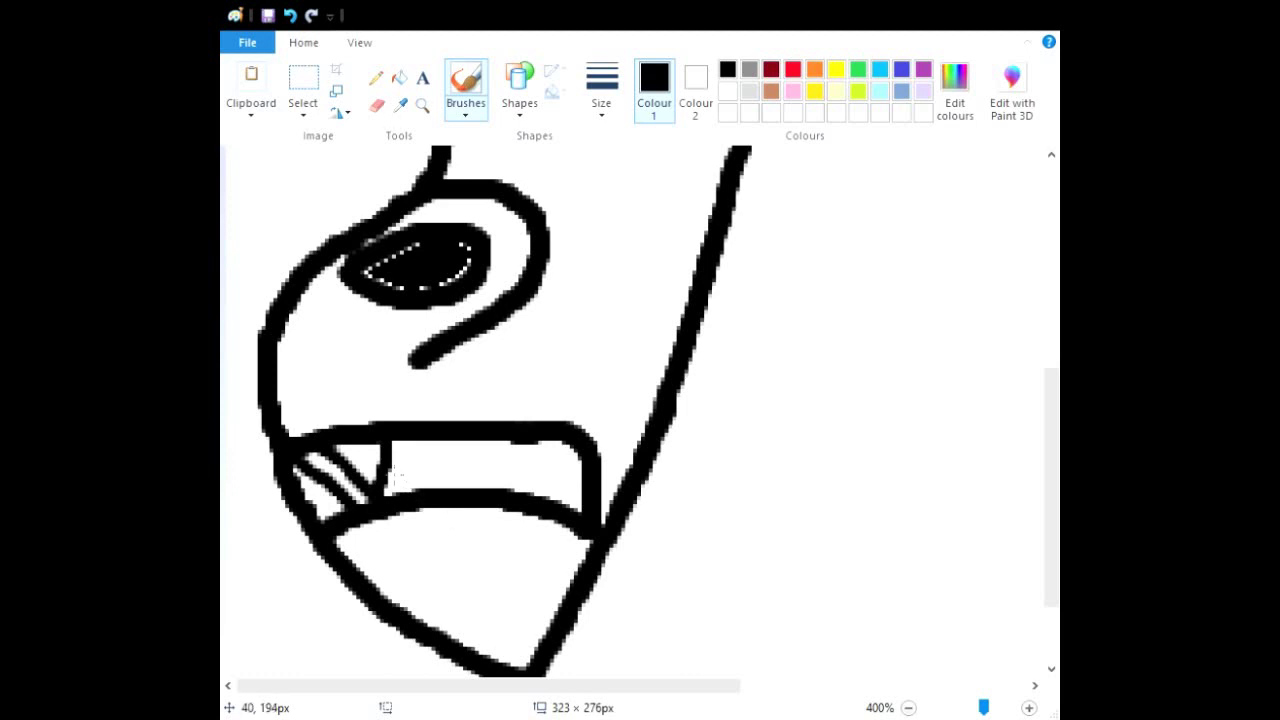
left_click(289, 15)
left_click(289, 15)
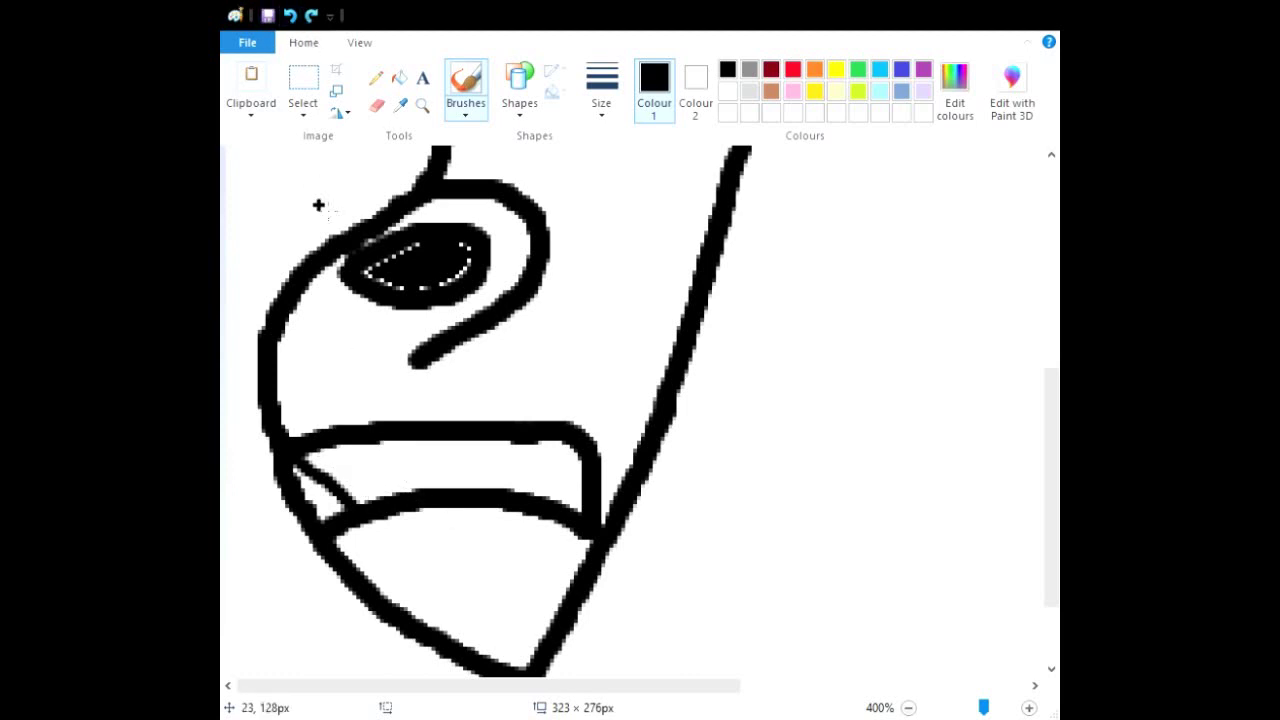
left_click_drag(351, 452, 355, 508)
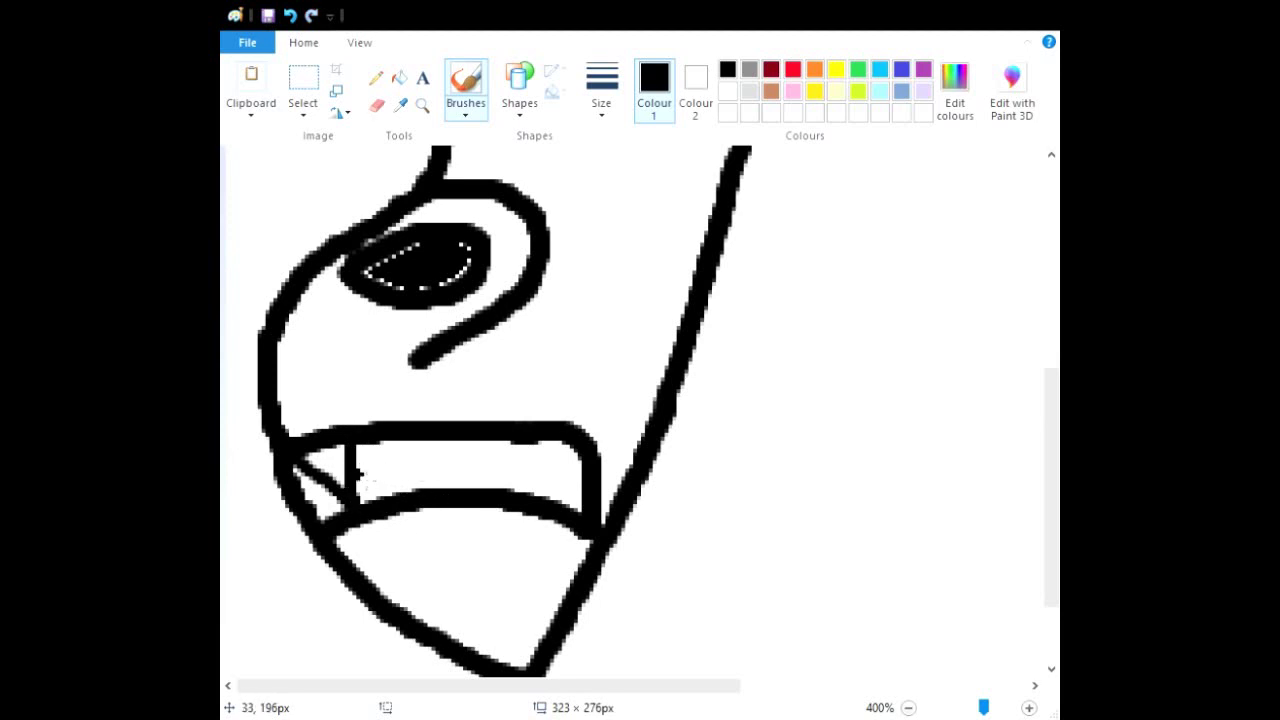
Divide the rest of the mouth into two rows of teeth with a thin horizontal line and three short curved vertical lines.
left_click_drag(360, 470, 576, 479)
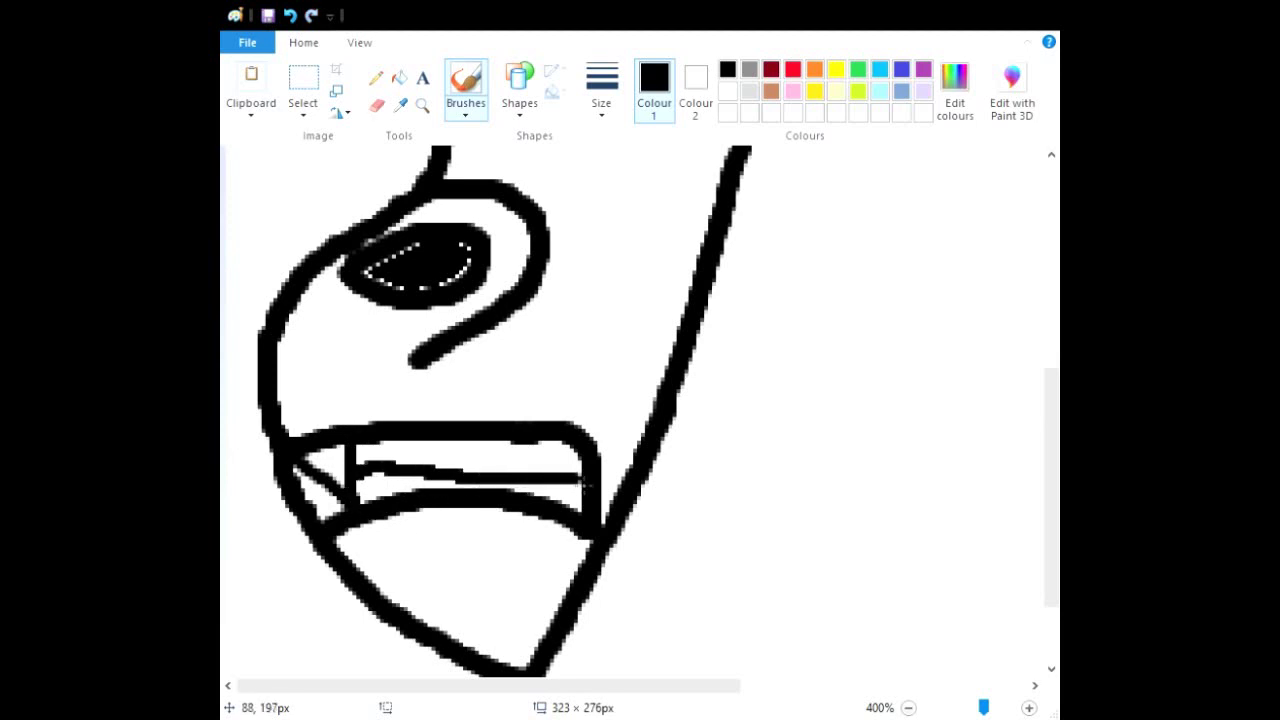
left_click(289, 15)
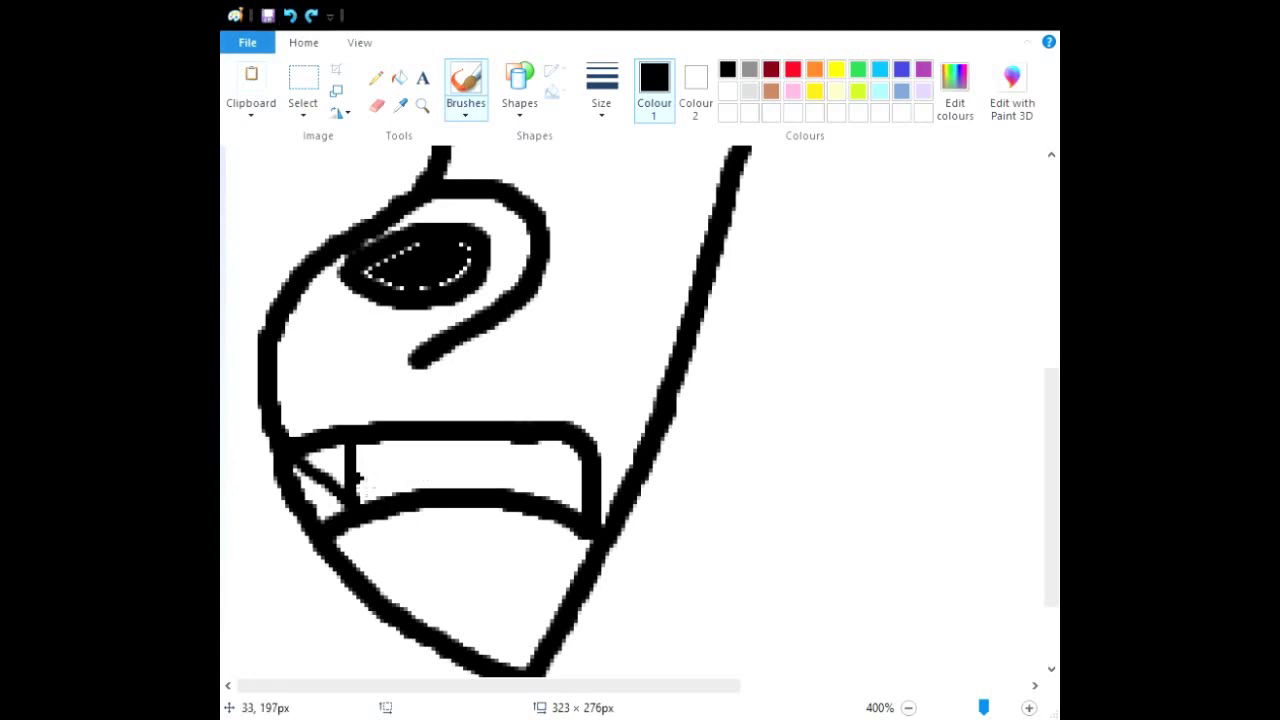
mouse_move(361, 478)
left_mouse_down()
mouse_move(600, 460)
mouse_move(539, 479)
left_mouse_up()
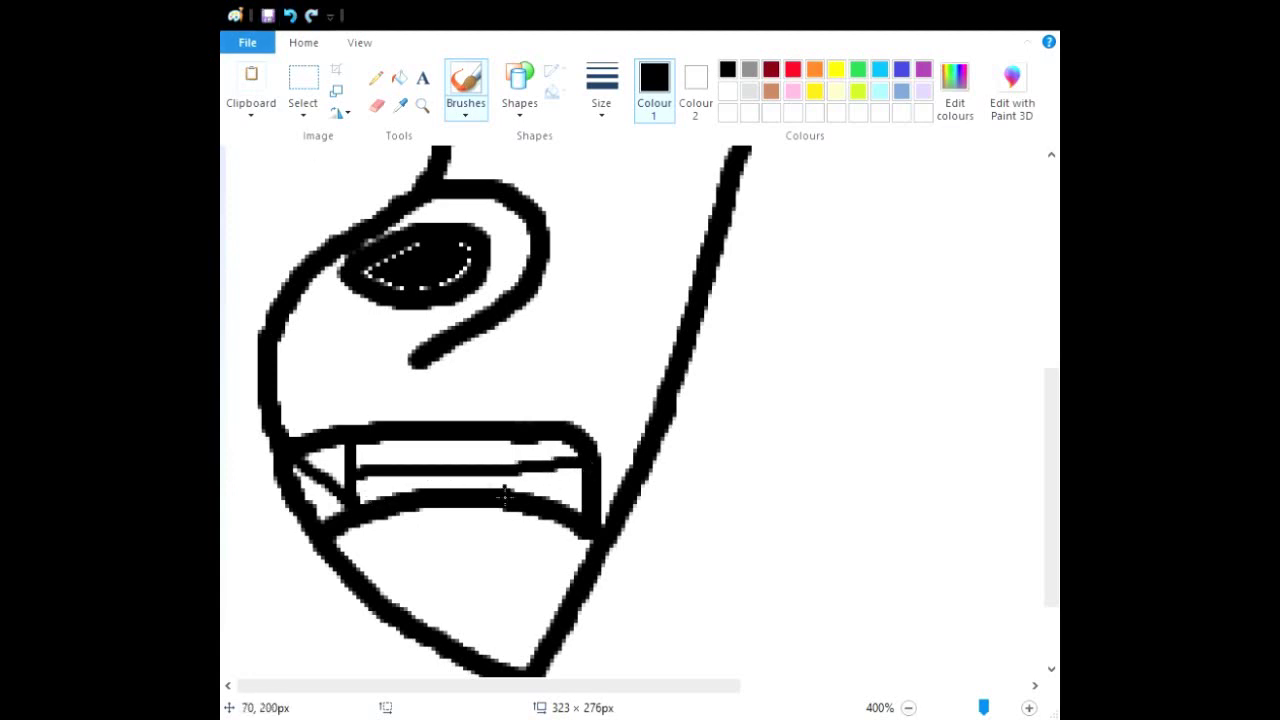
left_click_drag(373, 443, 400, 492)
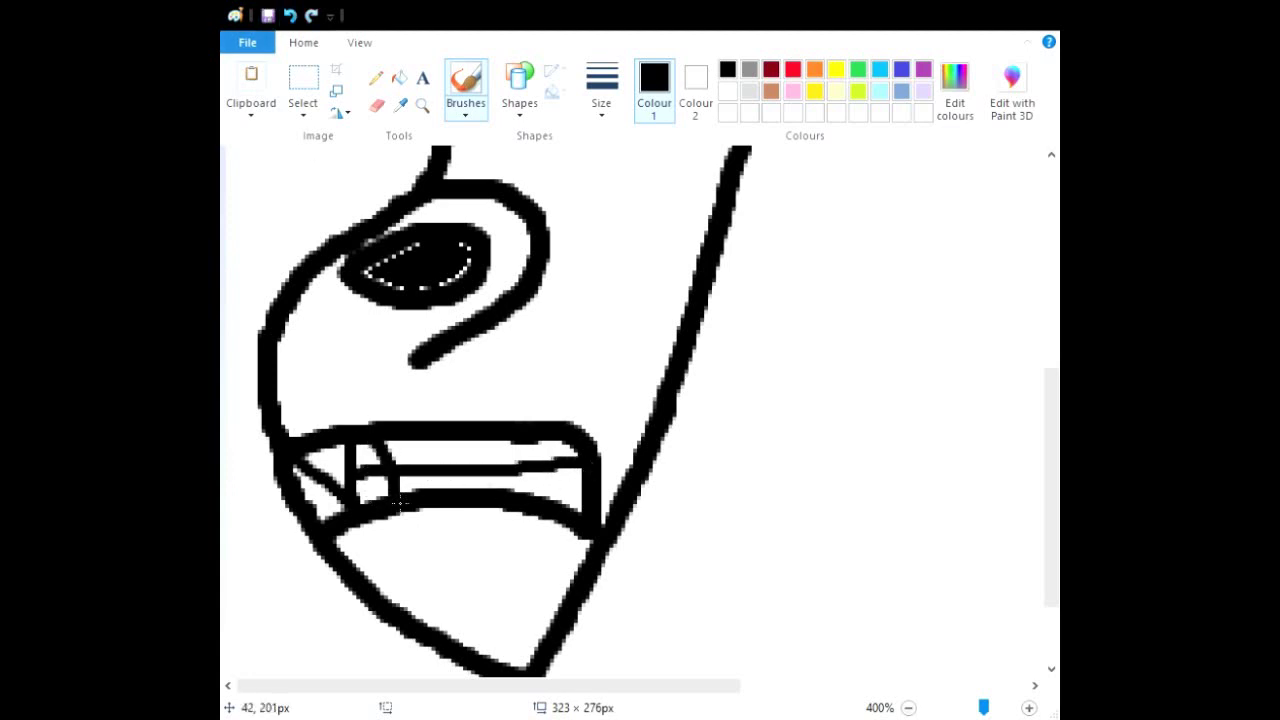
left_click_drag(462, 454, 466, 498)
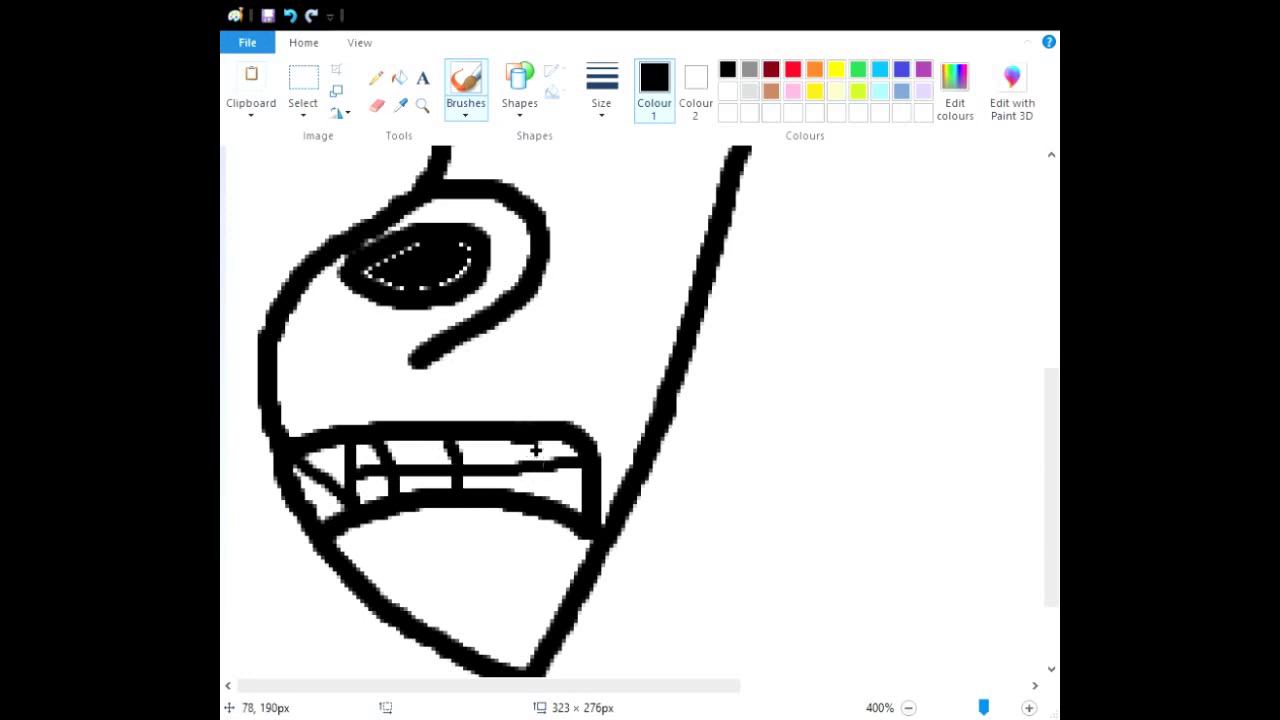
left_click_drag(552, 450, 563, 494)
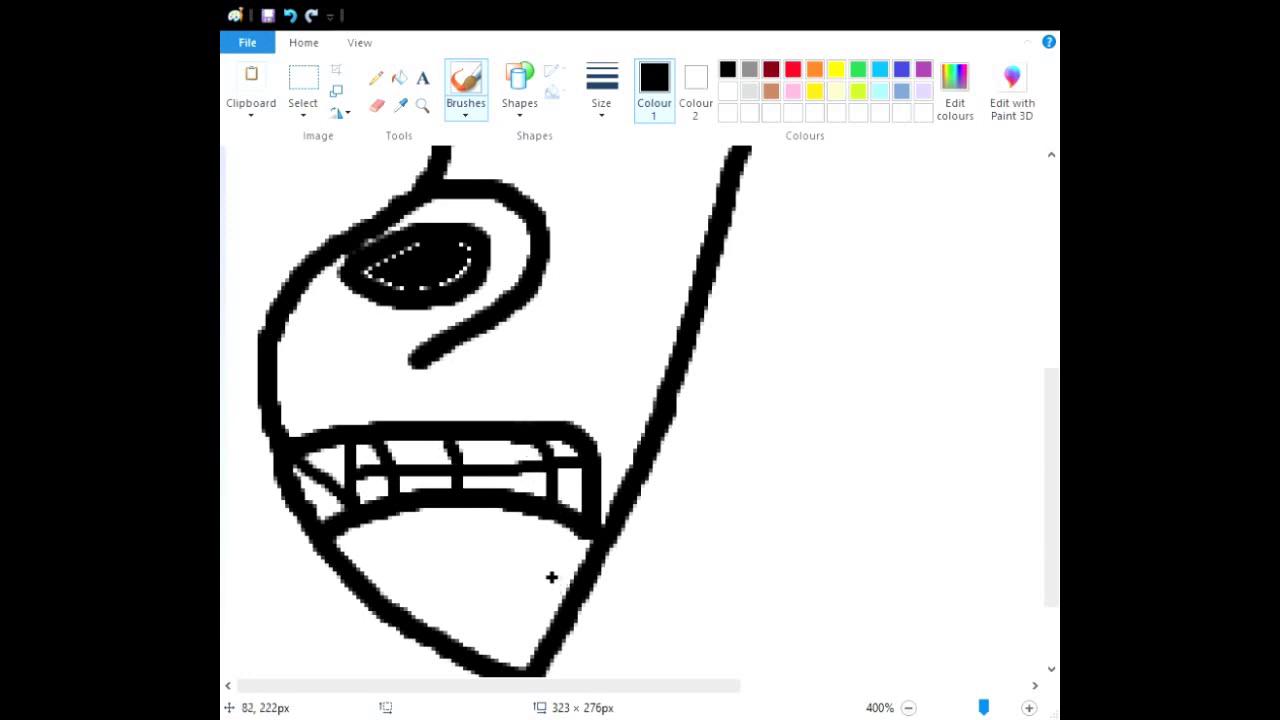
Fill the pupil of the angry eye with black.
scroll(548, 581, "up", 10)
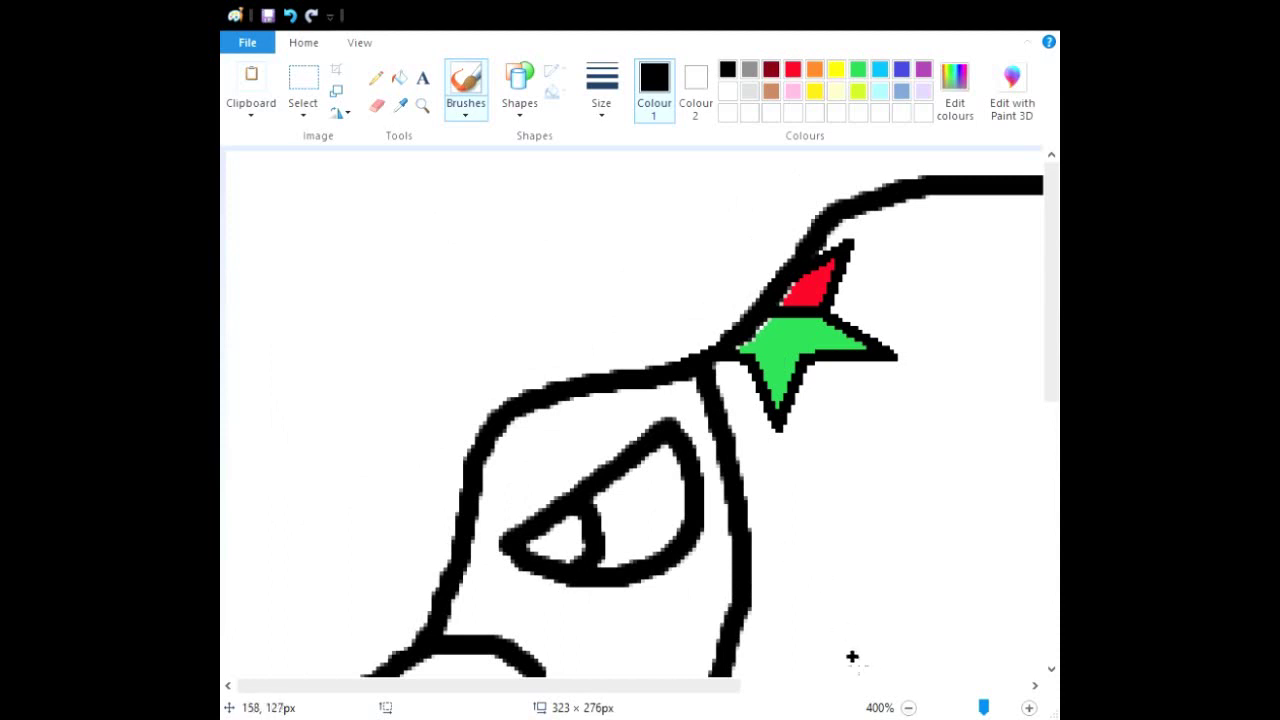
left_click(908, 707)
left_click(908, 707)
left_click(908, 707)
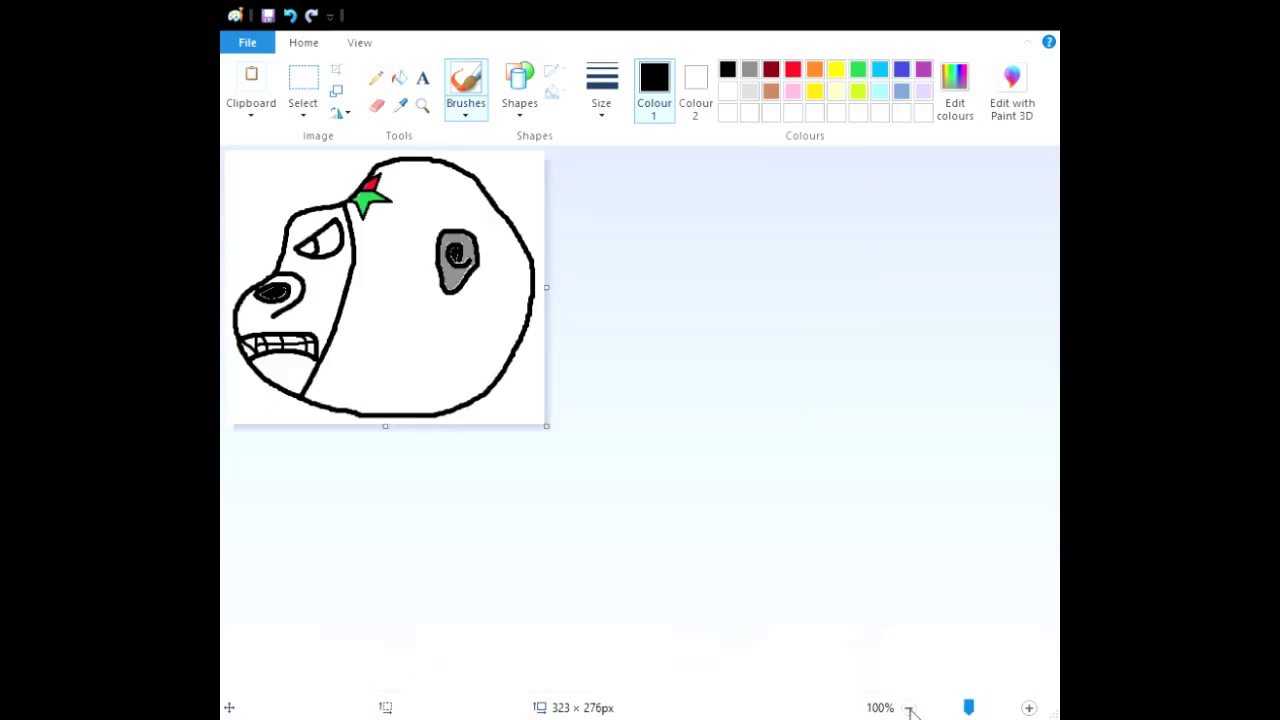
left_click(402, 80)
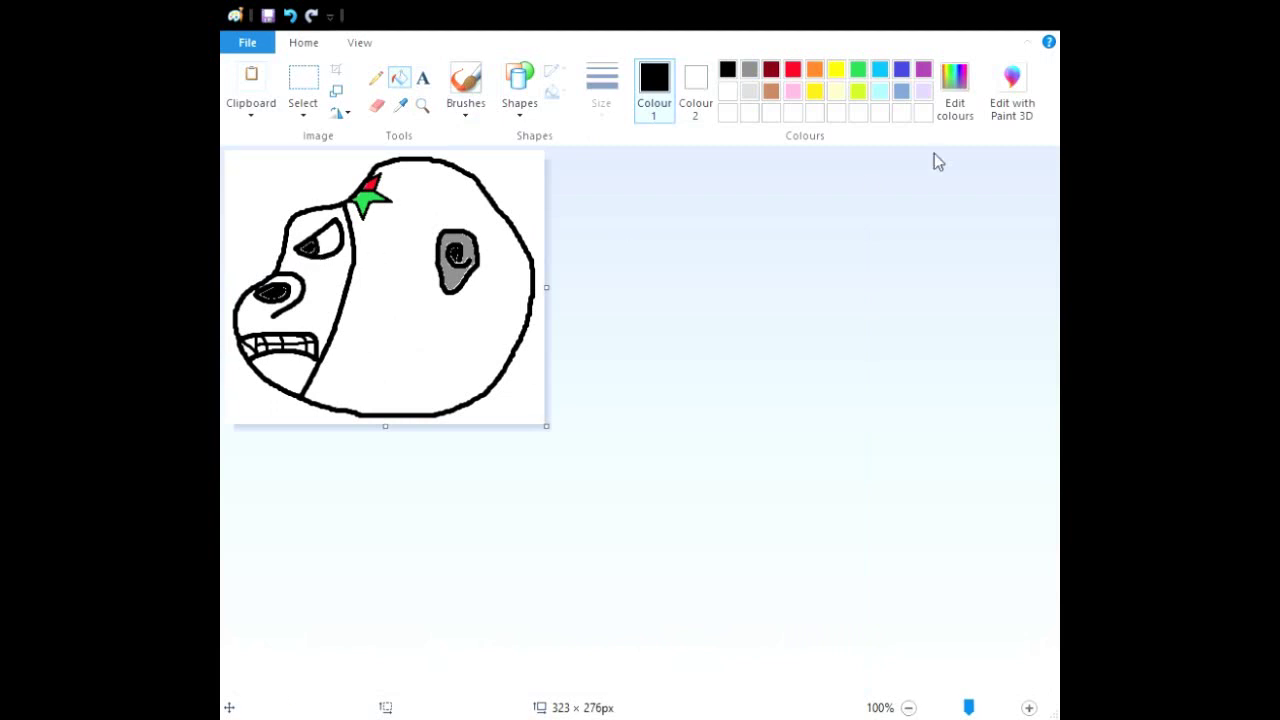
Fill the upper face and the chin with mid-grey and the back of the head with near-black.
left_click(750, 69)
left_click(318, 290)
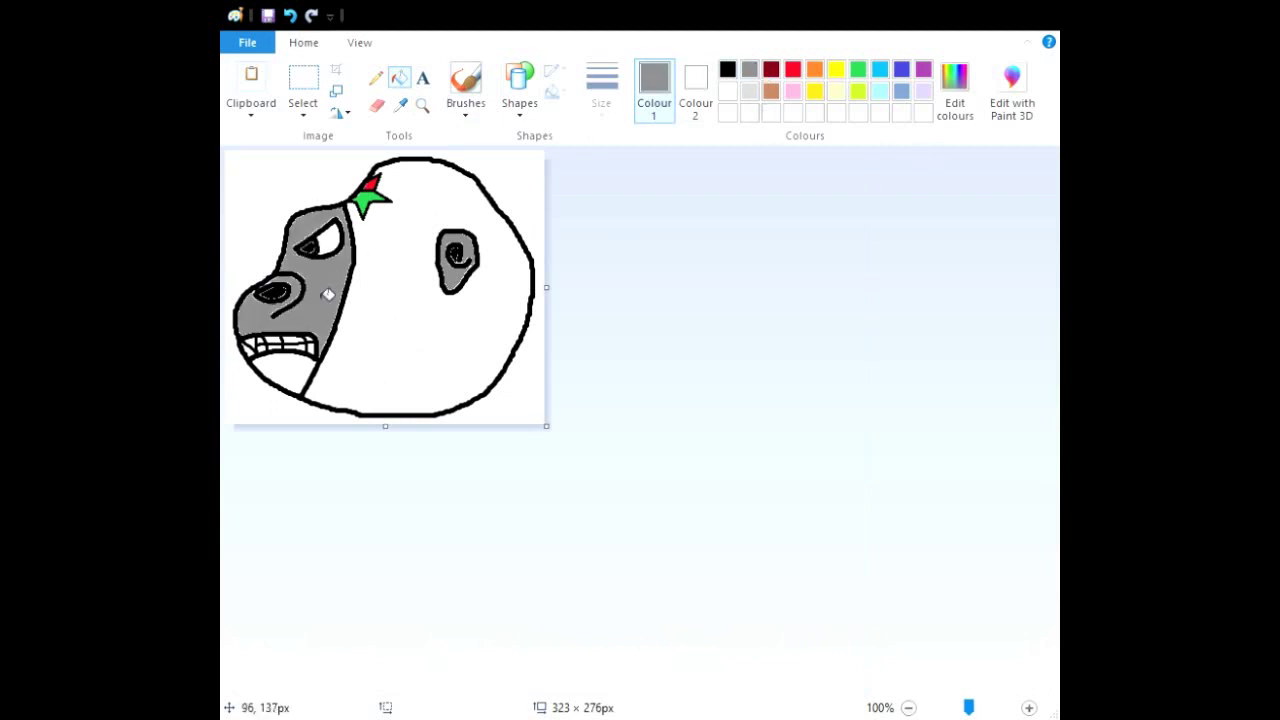
left_click(291, 389)
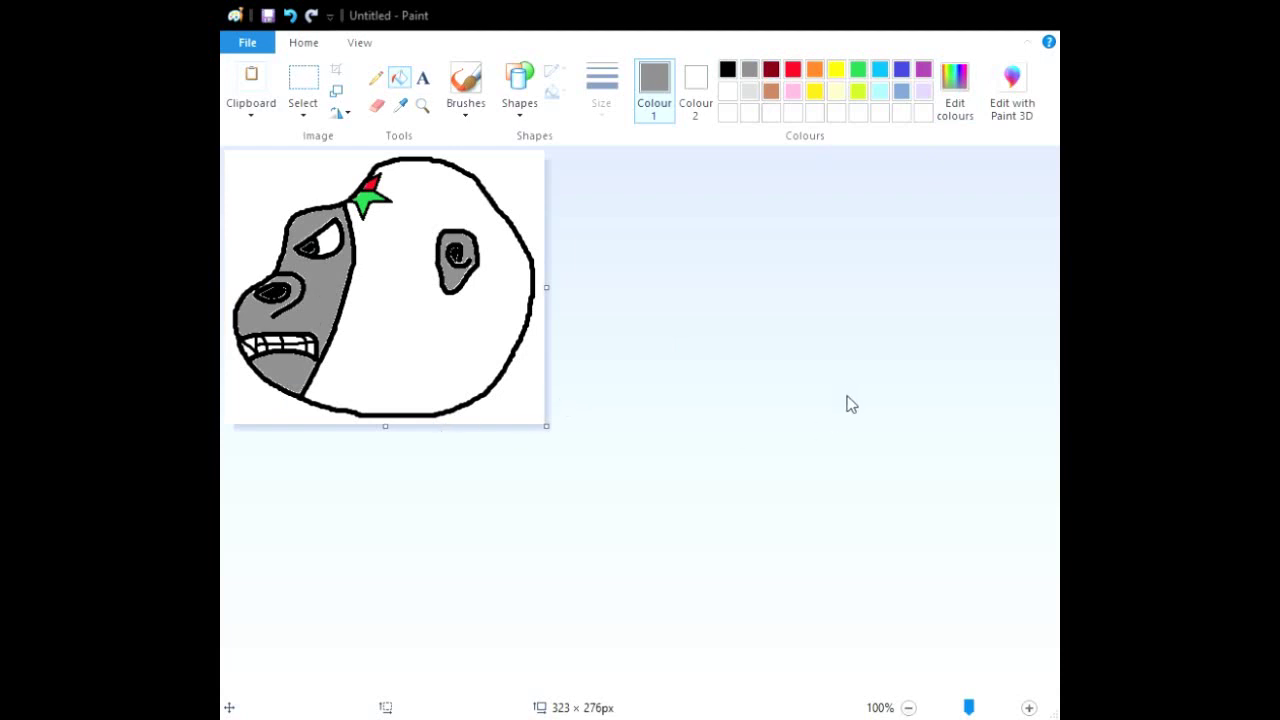
left_click(727, 69)
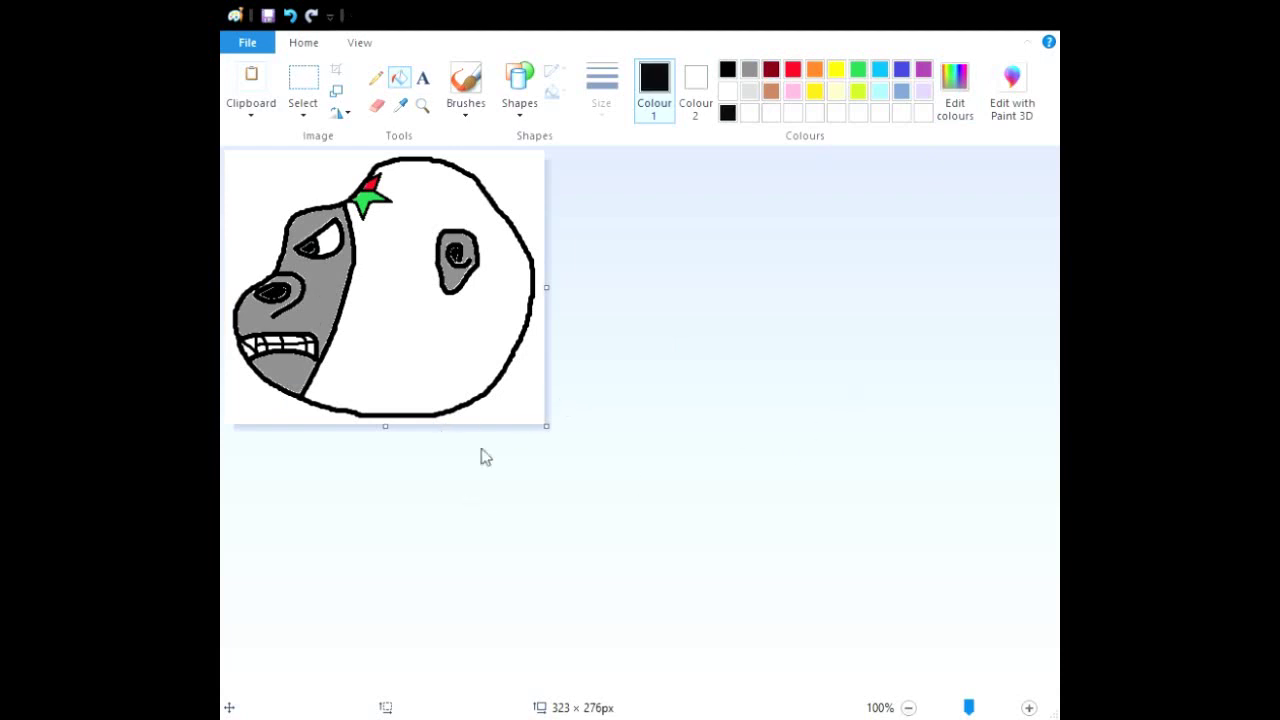
left_click(397, 332)
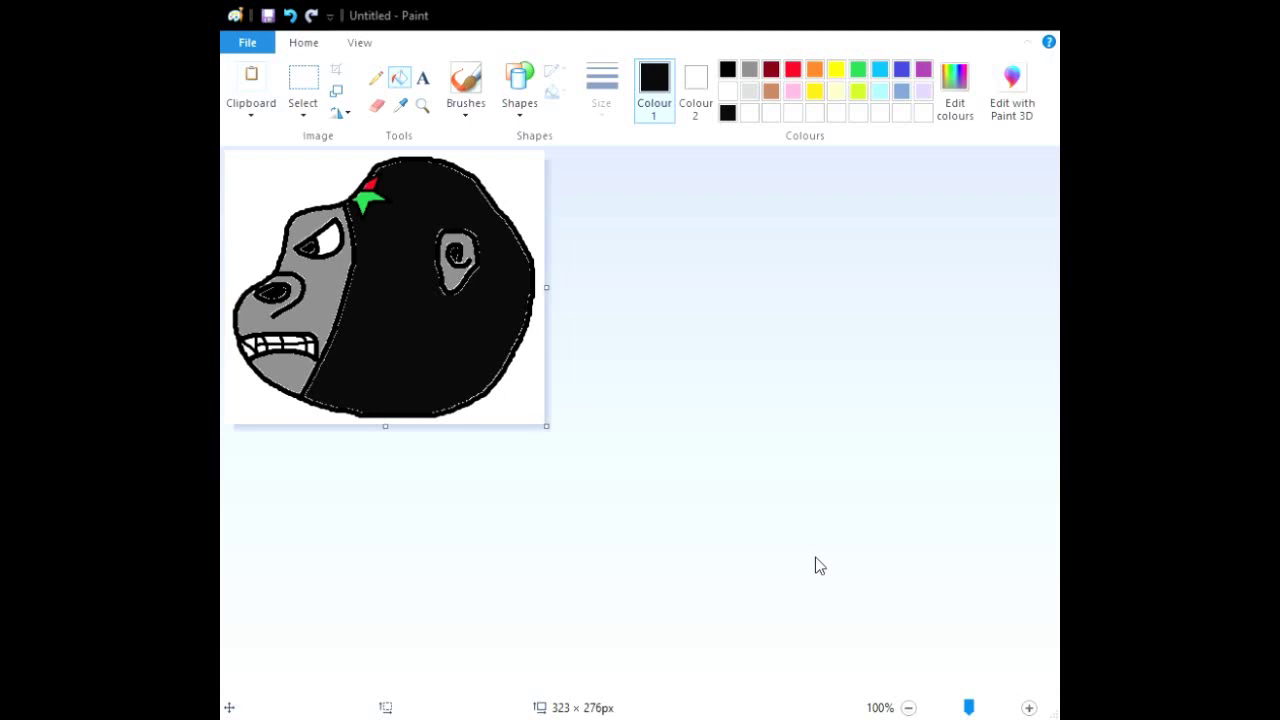
Fill the back of the head, the upper face and the chin with white again, leaving the ear grey.
key("ctrl+a")
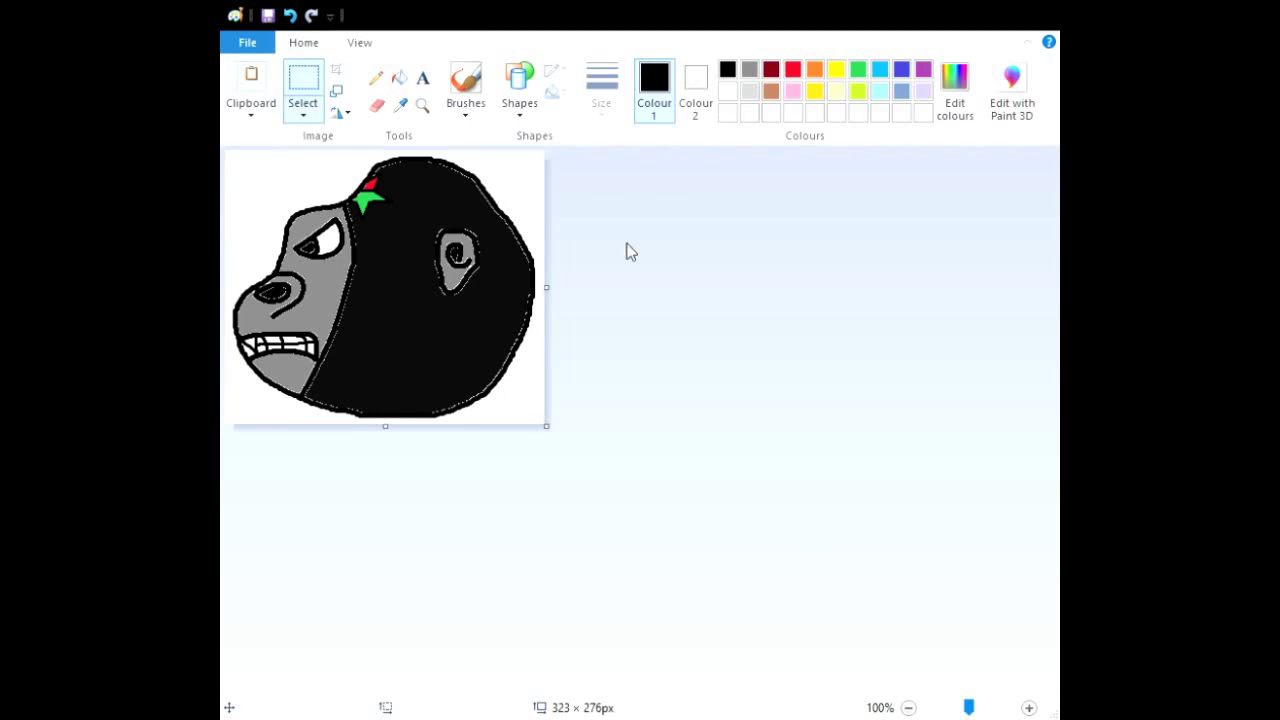
left_click(398, 82)
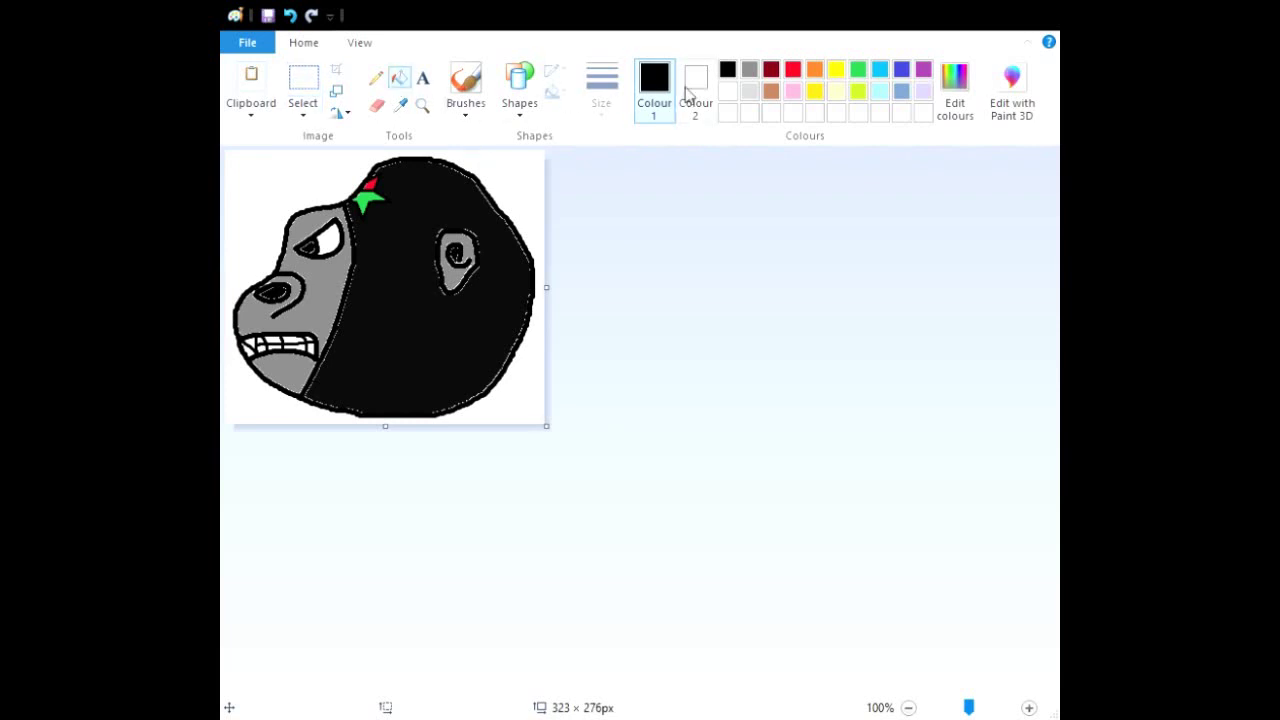
left_click(729, 93)
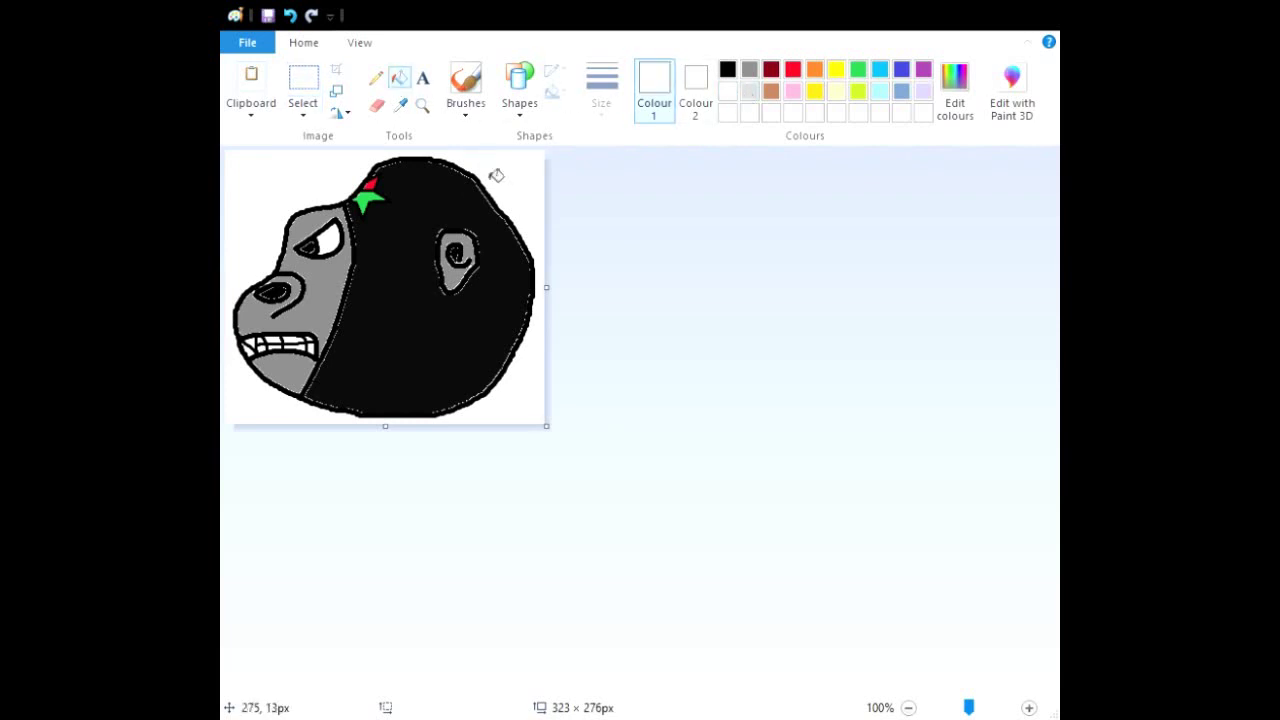
left_click(413, 250)
left_click(328, 296)
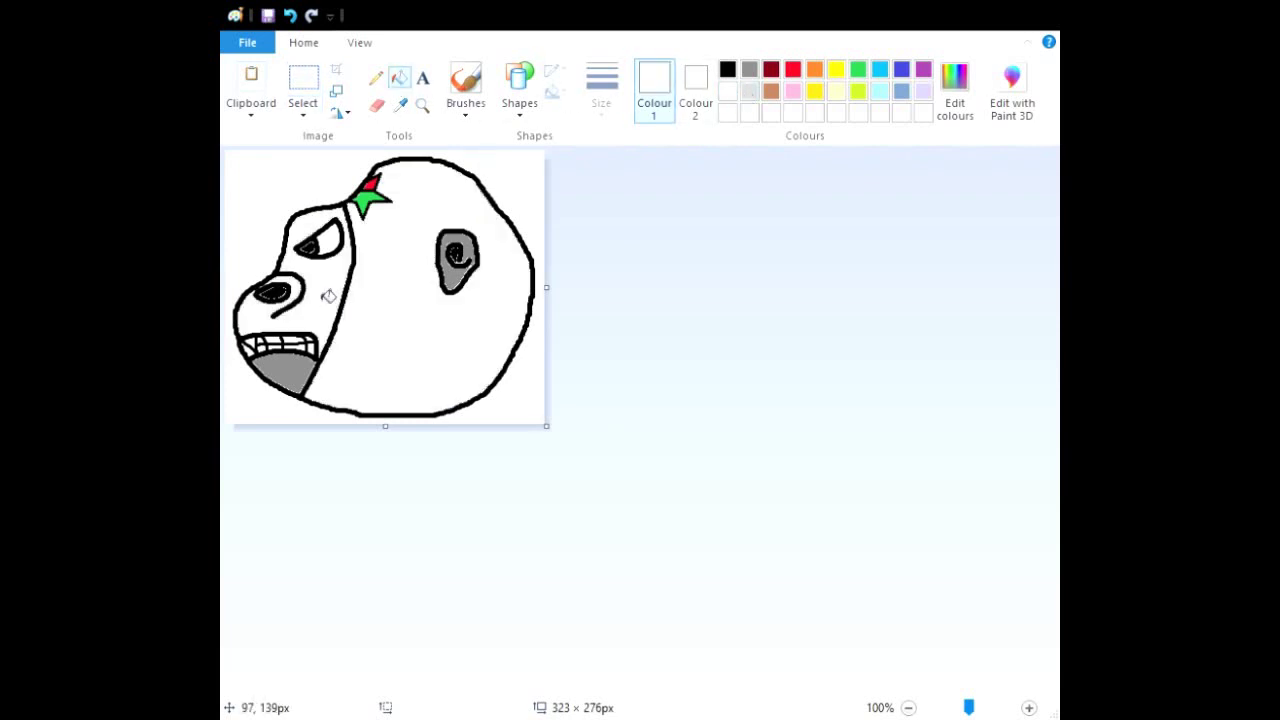
left_click(286, 372)
Erase the lower front fang and the chin outline from beneath the upper fang to the face's dividing line.
left_click(422, 104)
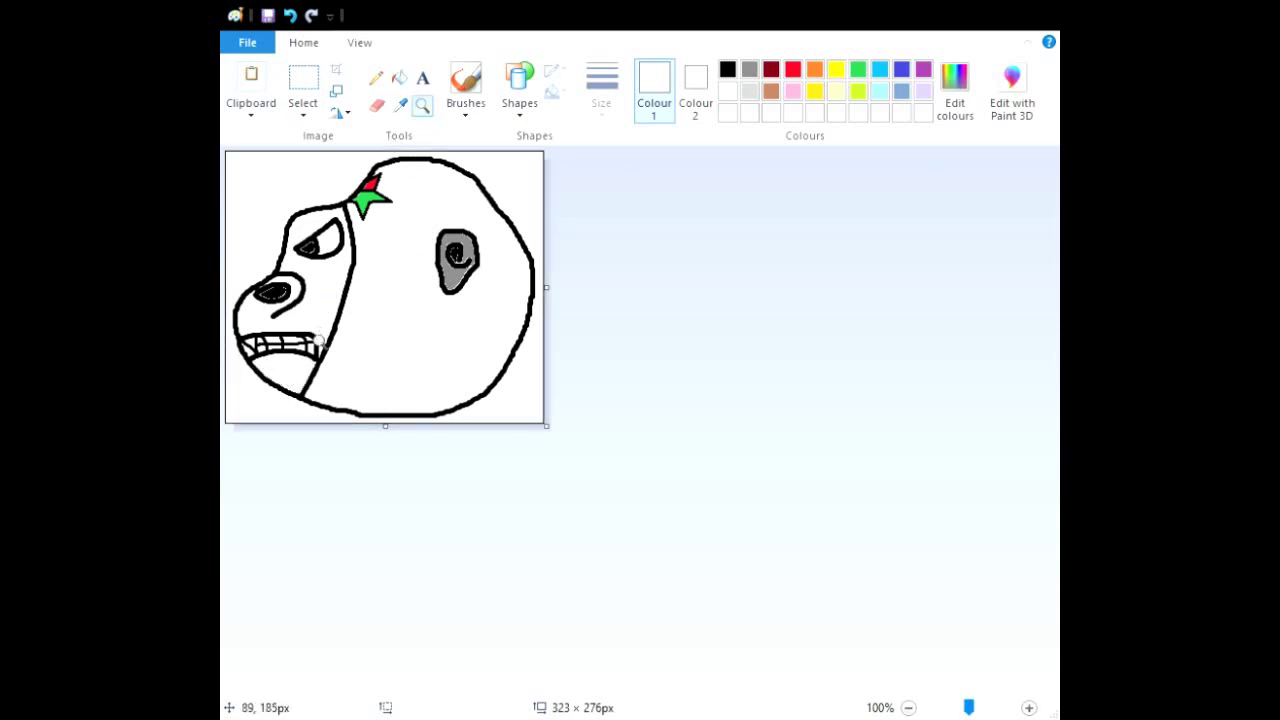
left_click(316, 334)
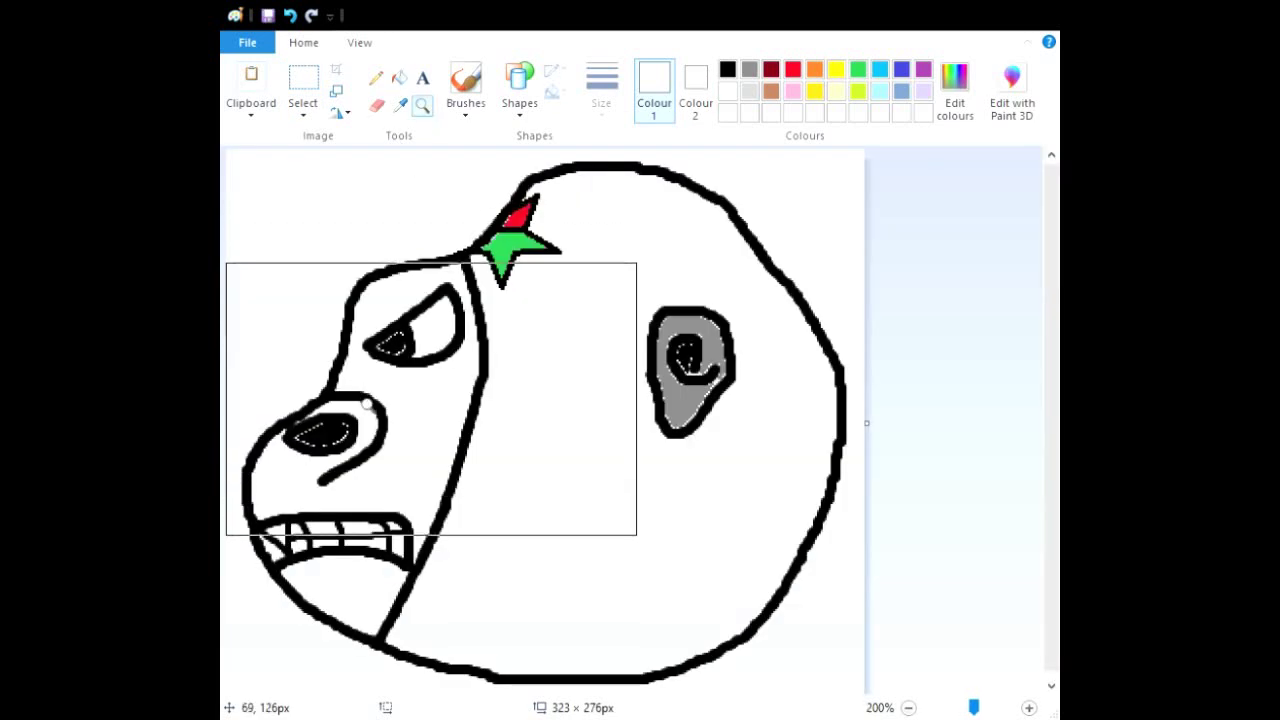
left_click(376, 106)
scroll(457, 363, "down", 1)
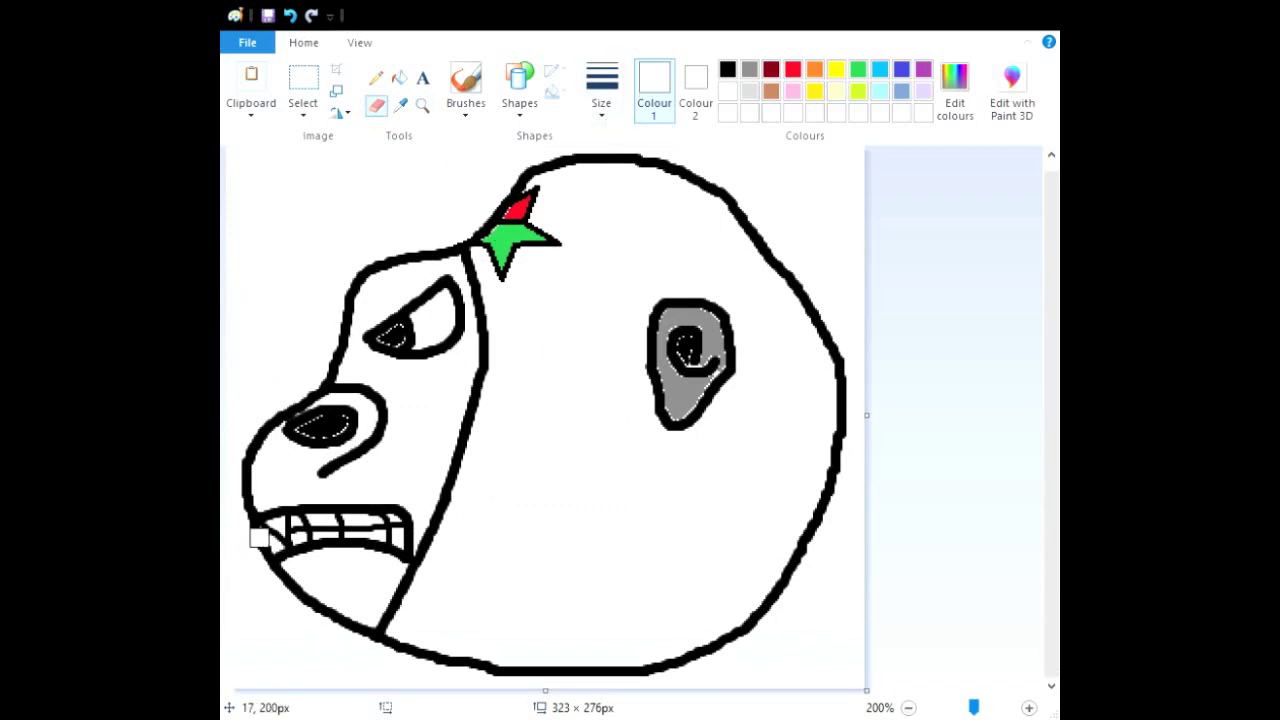
left_click(422, 105)
left_click(292, 540)
left_click(326, 375)
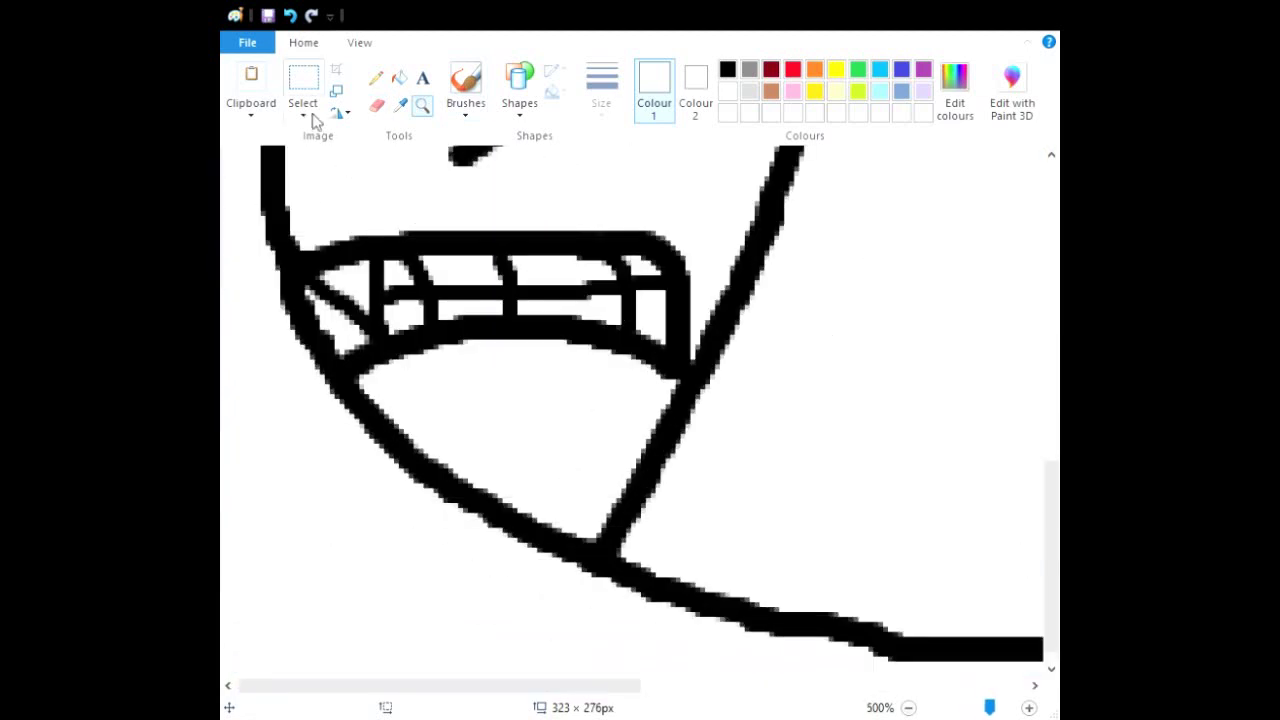
left_click(378, 107)
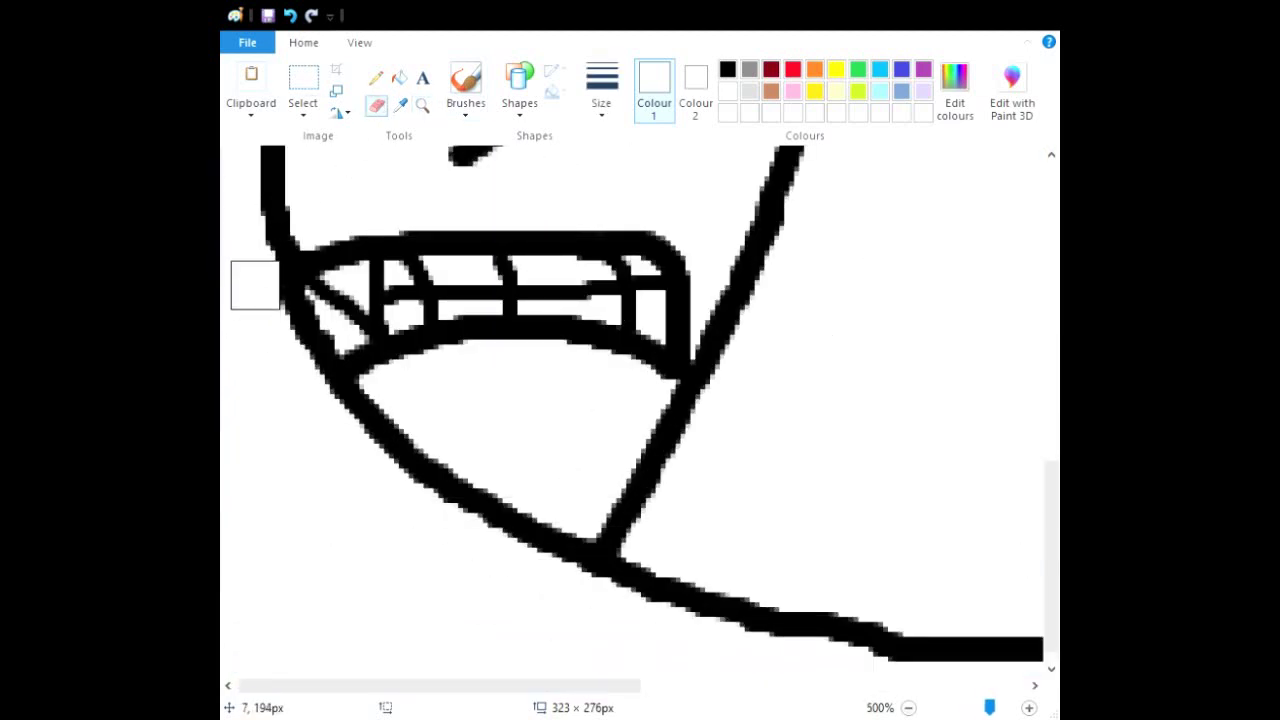
mouse_move(265, 295)
left_mouse_down()
mouse_move(310, 359)
mouse_move(289, 406)
mouse_move(346, 417)
mouse_move(409, 345)
mouse_move(397, 366)
left_mouse_up()
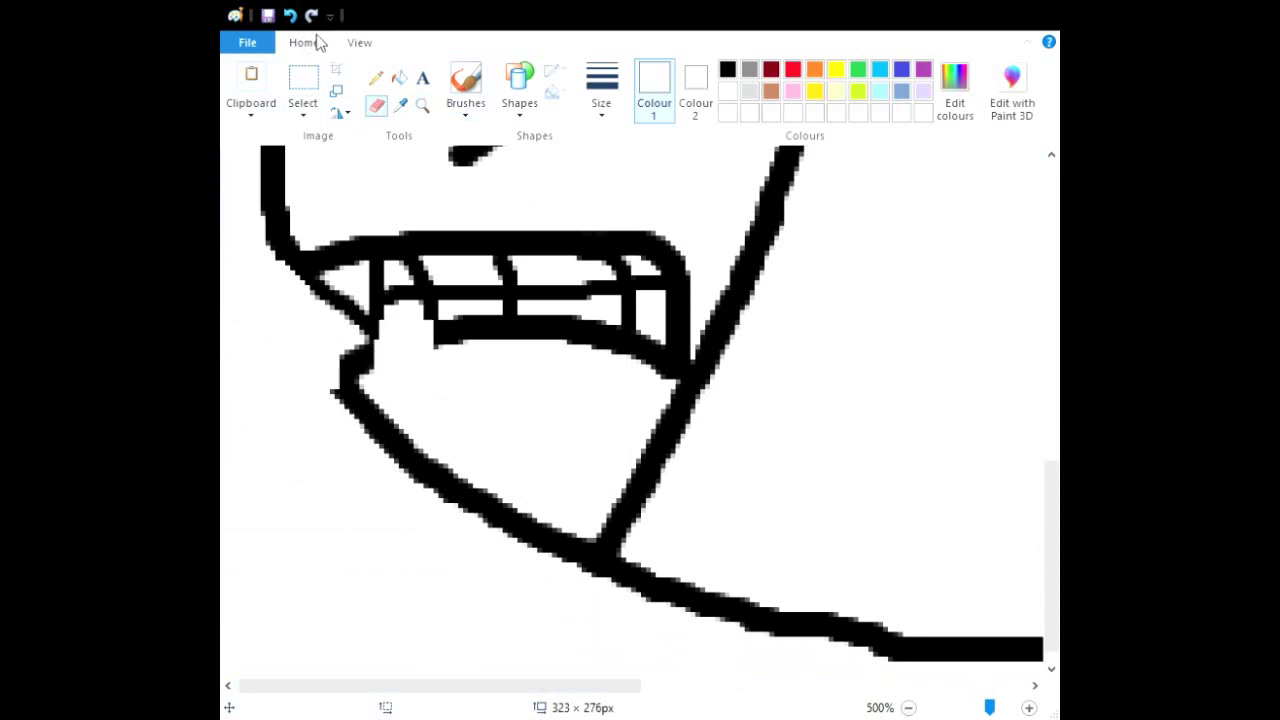
left_click(291, 16)
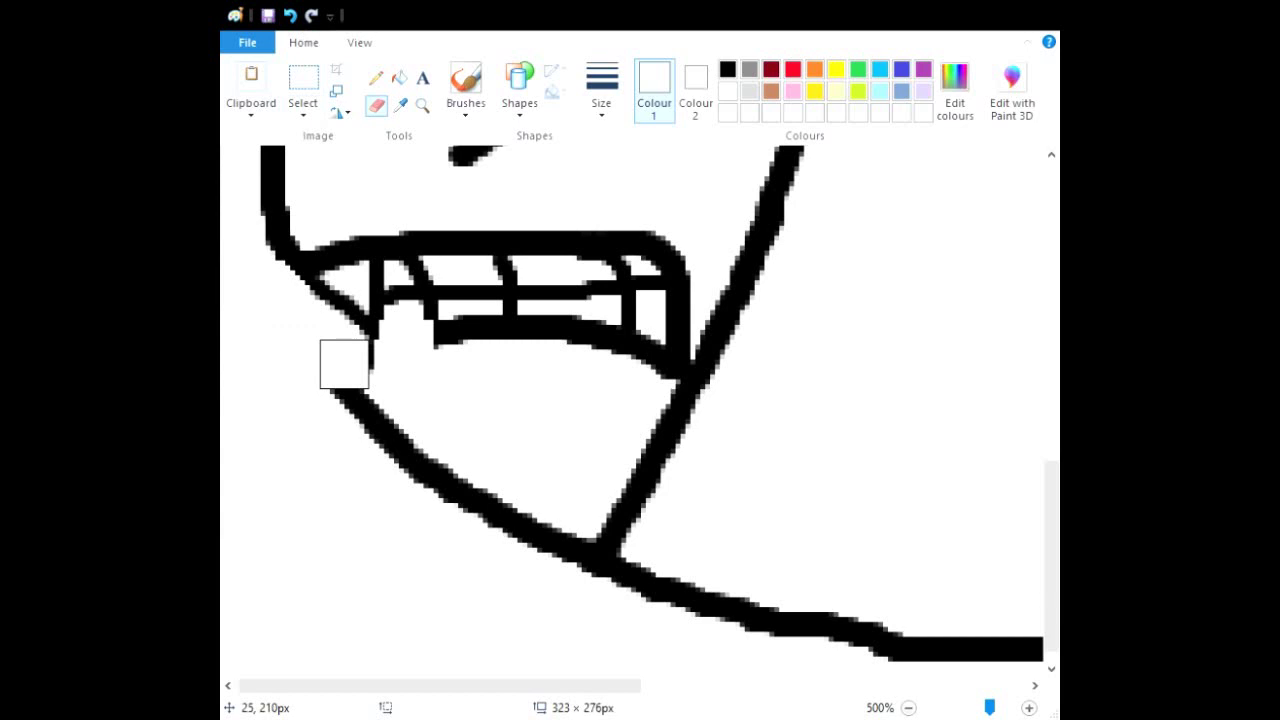
mouse_move(344, 364)
left_mouse_down()
mouse_move(330, 368)
mouse_move(439, 473)
mouse_move(557, 543)
mouse_move(563, 566)
left_mouse_up()
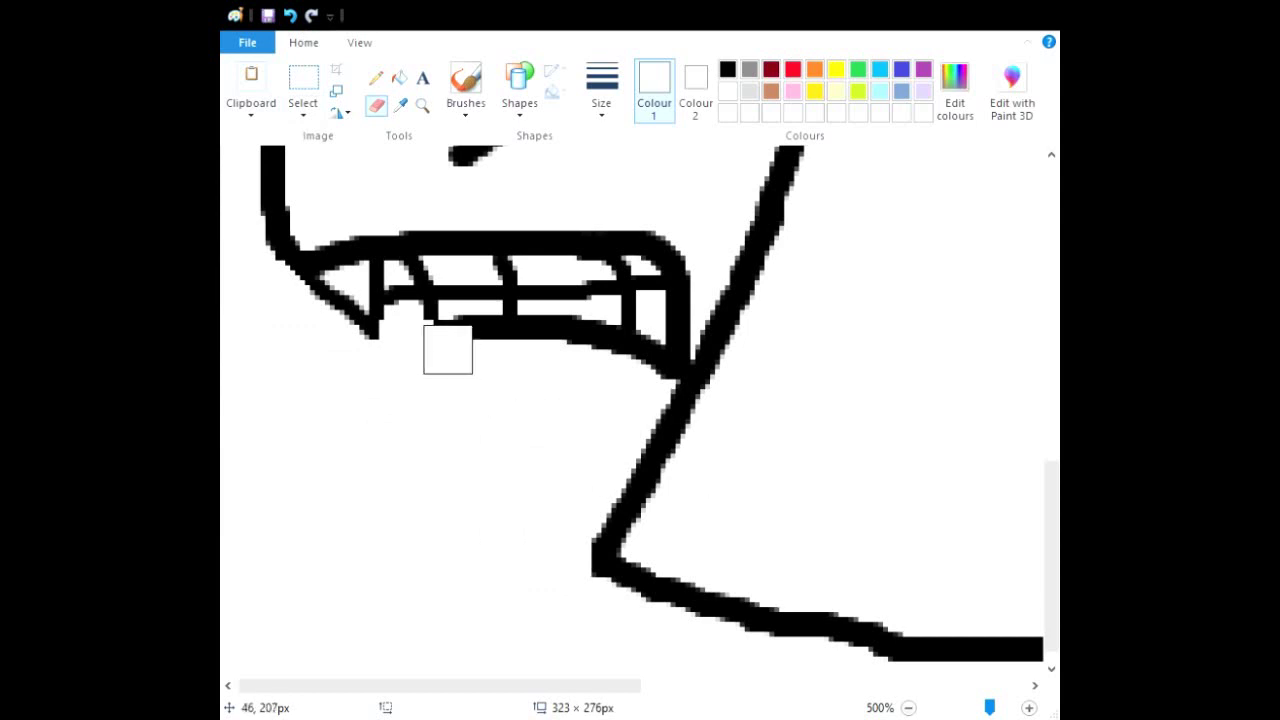
Erase the lower row of teeth, the mouth's lower edge and the lower end of the face's dividing line.
mouse_move(448, 349)
left_mouse_down()
mouse_move(576, 324)
mouse_move(596, 329)
mouse_move(517, 324)
mouse_move(601, 339)
mouse_move(650, 314)
mouse_move(695, 324)
mouse_move(631, 359)
mouse_move(705, 364)
mouse_move(695, 414)
mouse_move(581, 607)
mouse_move(626, 596)
mouse_move(685, 508)
mouse_move(674, 606)
left_mouse_up()
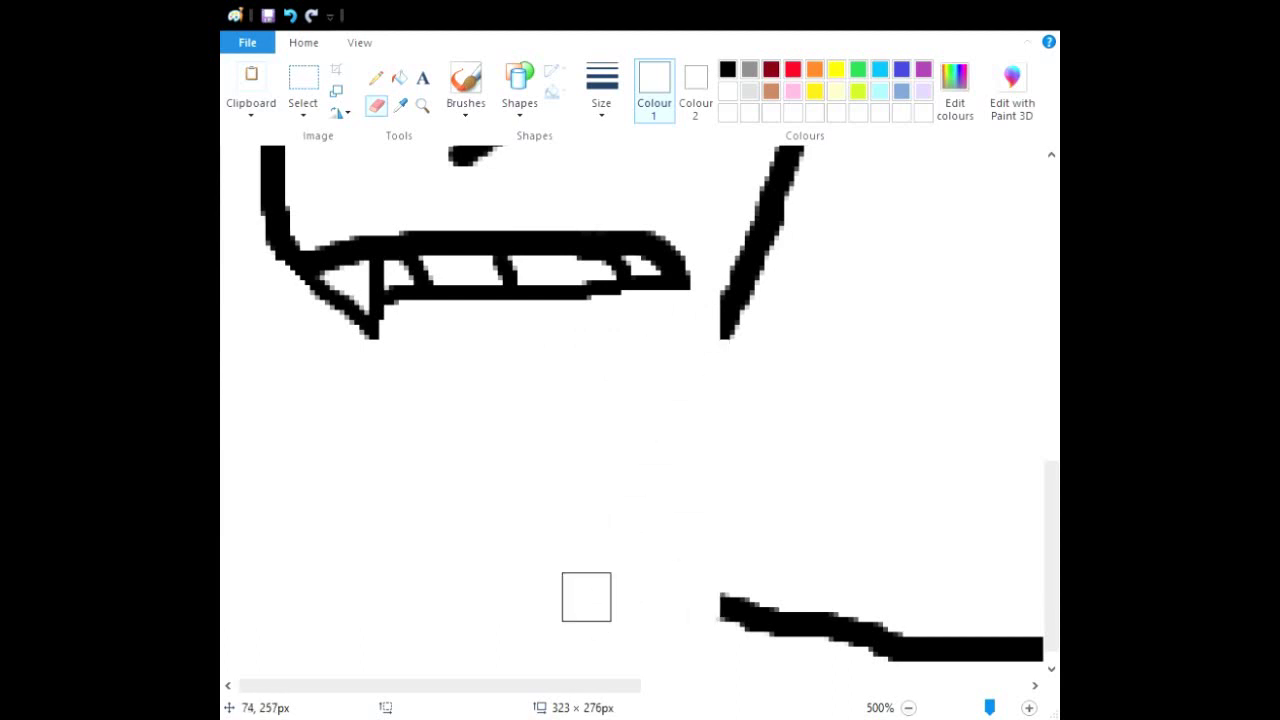
scroll(650, 557, "up", 3)
scroll(640, 520, "down", 2)
scroll(574, 317, "down", 1)
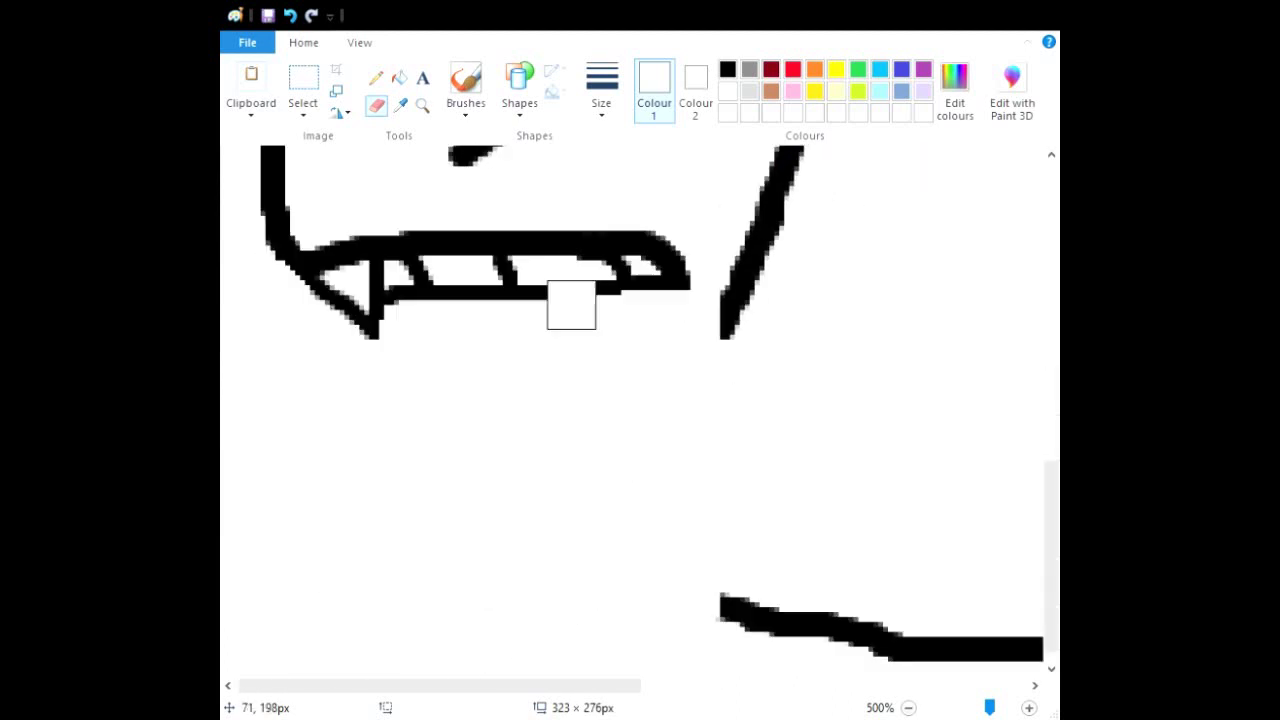
Brush a thick black curve from the back corner of the upper teeth downward and forward as the open mouth's inner edge.
left_click(466, 80)
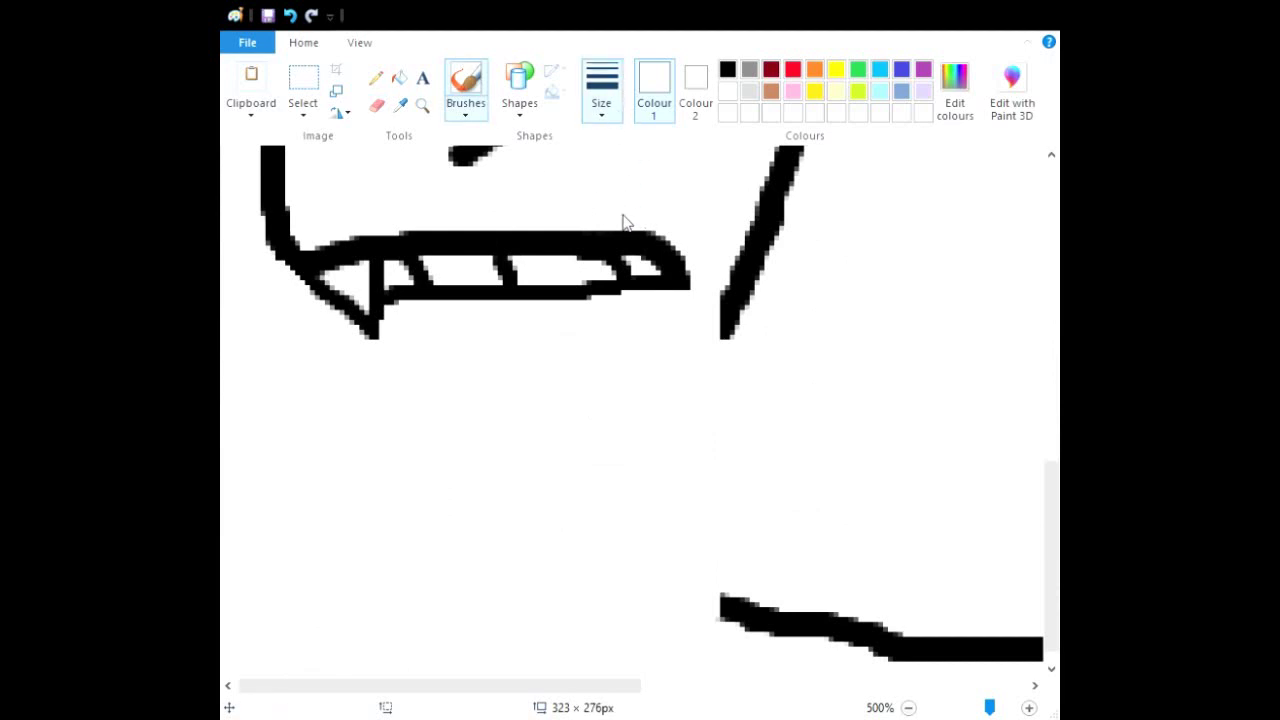
left_click(727, 70)
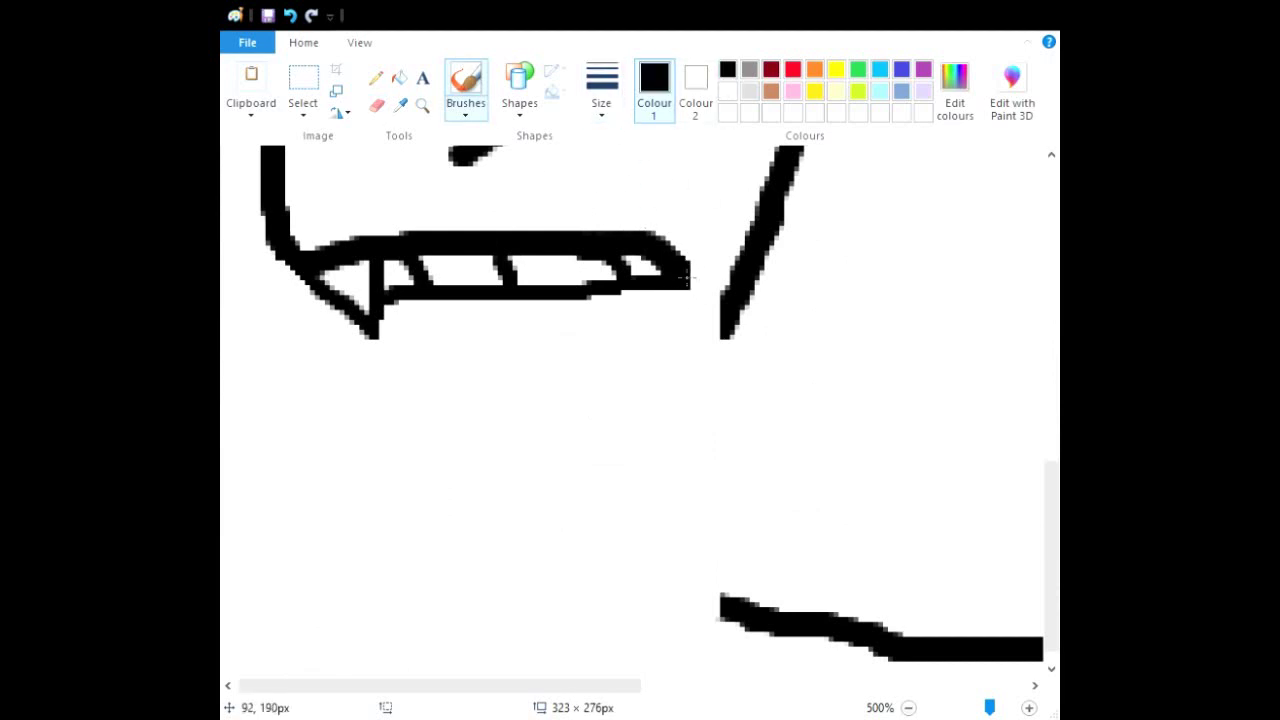
mouse_move(681, 282)
left_mouse_down()
mouse_move(700, 322)
mouse_move(681, 417)
mouse_move(610, 508)
mouse_move(500, 586)
left_mouse_up()
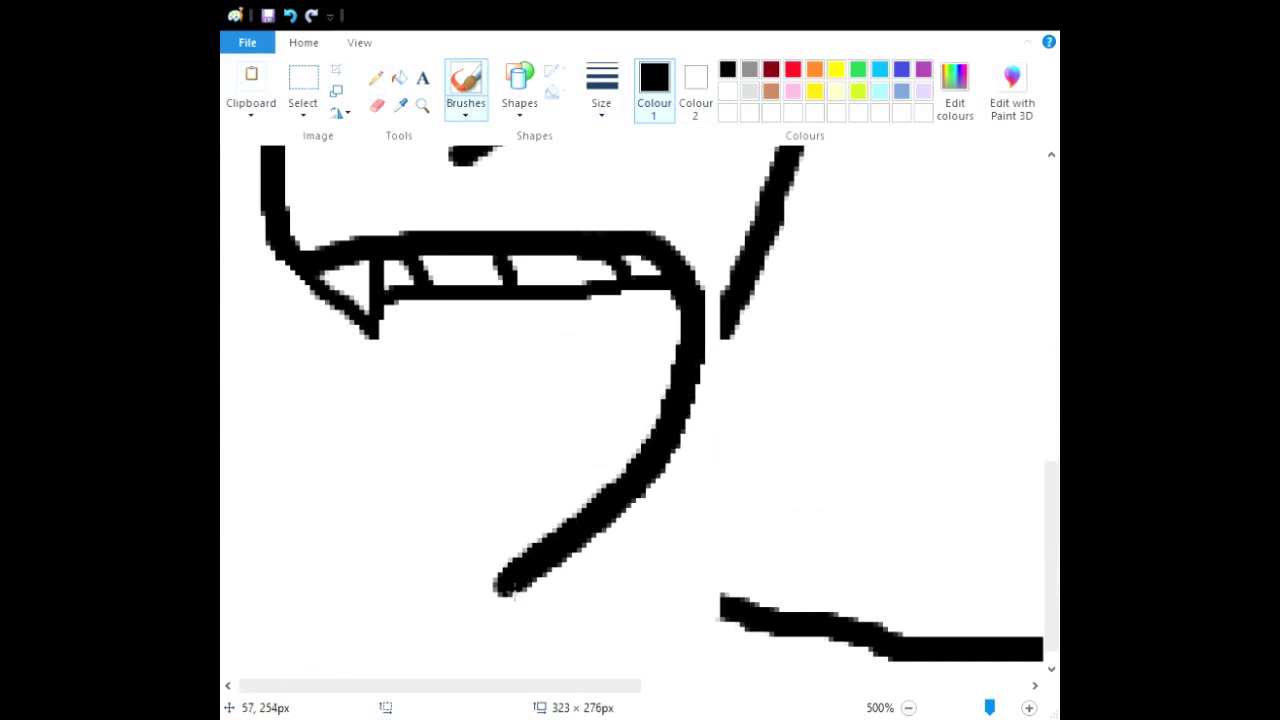
scroll(519, 500, "down", 1)
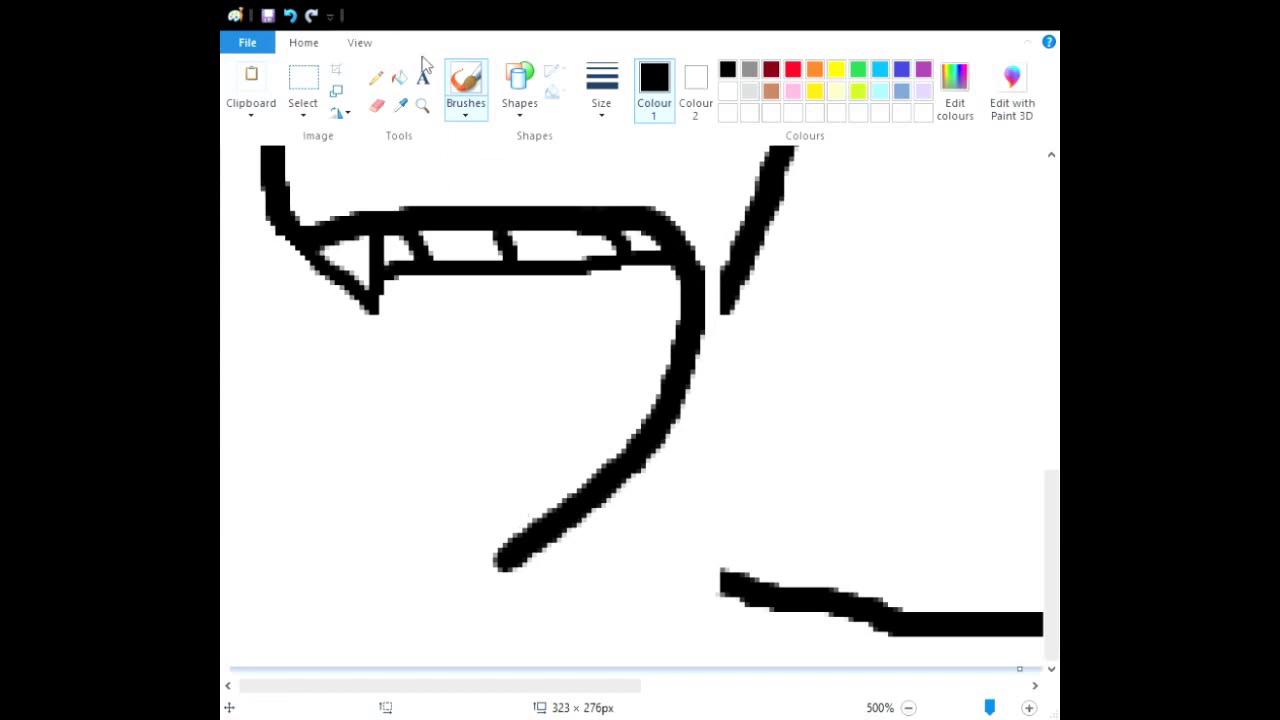
left_click(290, 15)
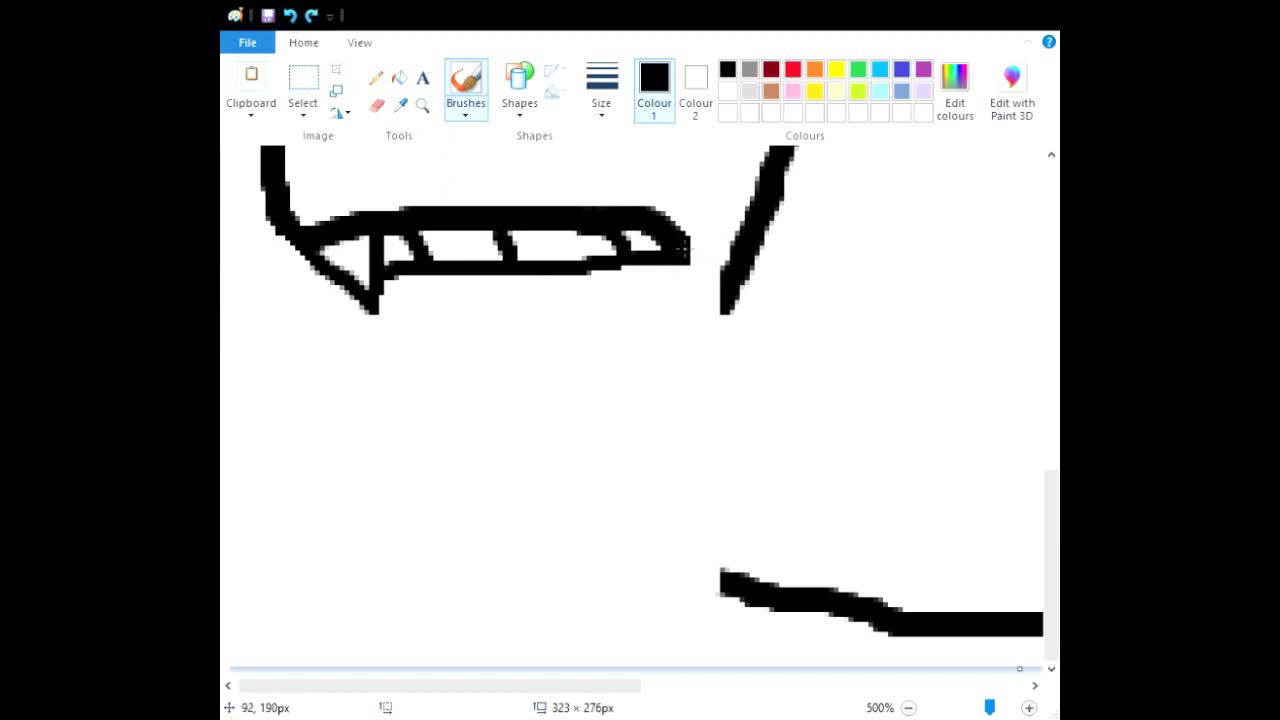
mouse_move(692, 260)
left_mouse_down()
mouse_move(692, 395)
mouse_move(648, 476)
mouse_move(524, 614)
left_mouse_up()
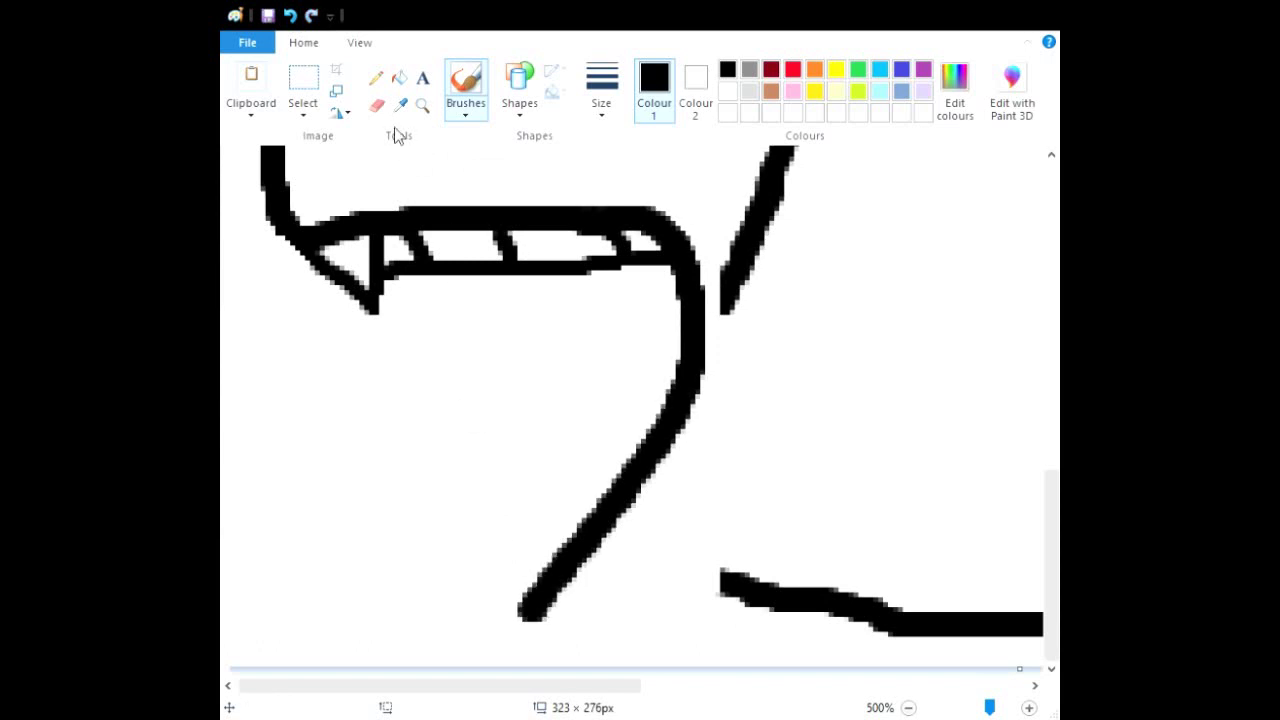
Erase the dividing line between face and back of head below eye level, plus the adjoining piece of the lower head outline.
left_click(377, 107)
mouse_move(714, 551)
left_mouse_down()
mouse_move(730, 582)
mouse_move(899, 622)
left_mouse_up()
scroll(794, 554, "up", 3)
scroll(791, 537, "down", 1)
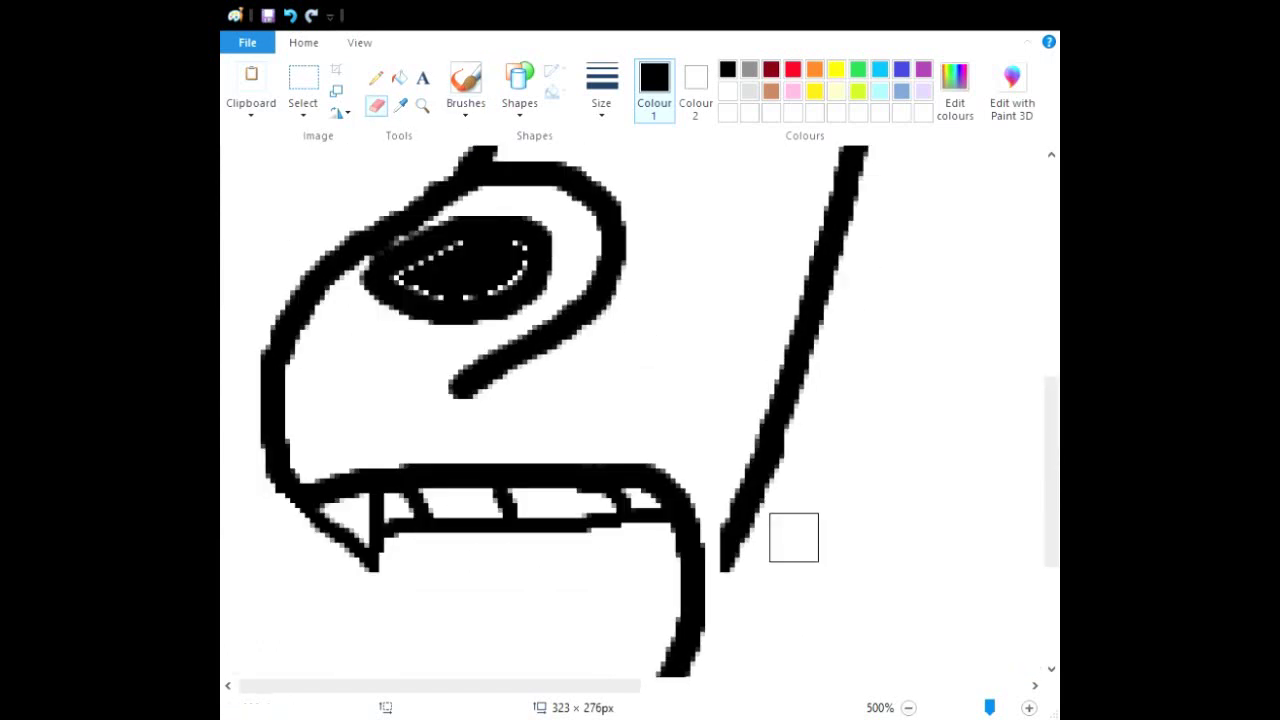
left_click_drag(734, 547, 866, 214)
scroll(894, 429, "up", 3)
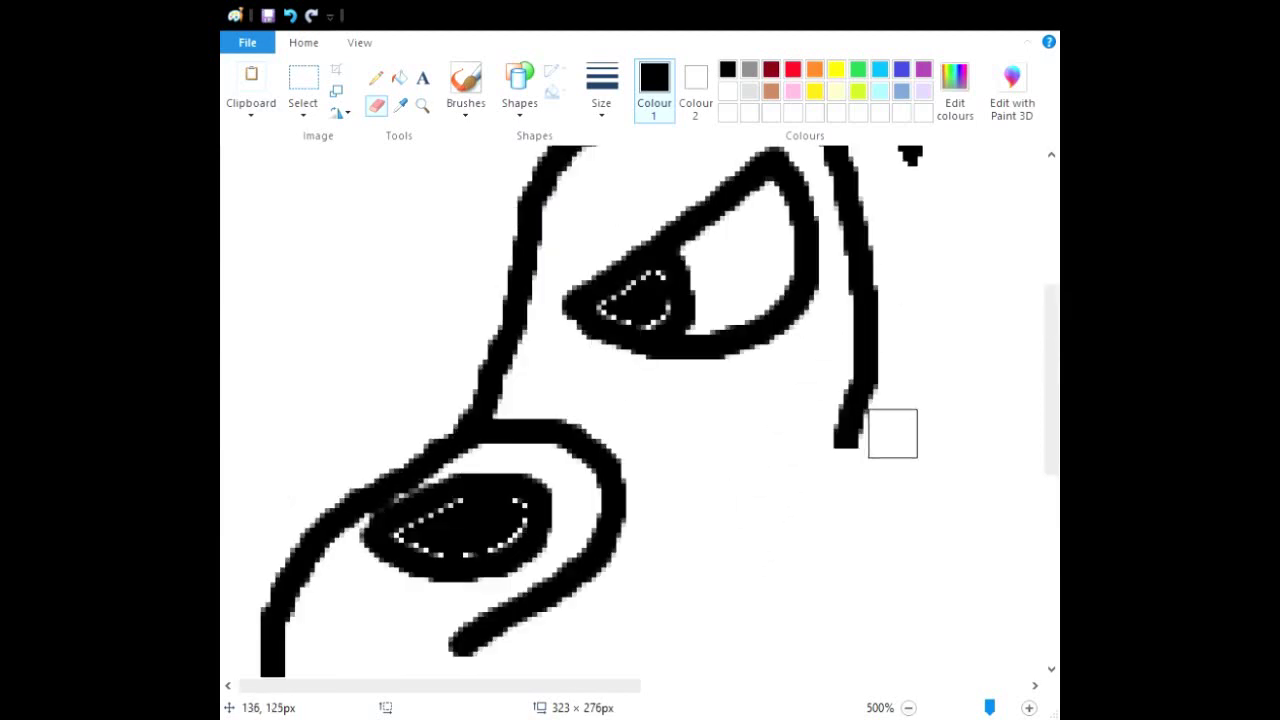
left_click_drag(854, 534, 823, 506)
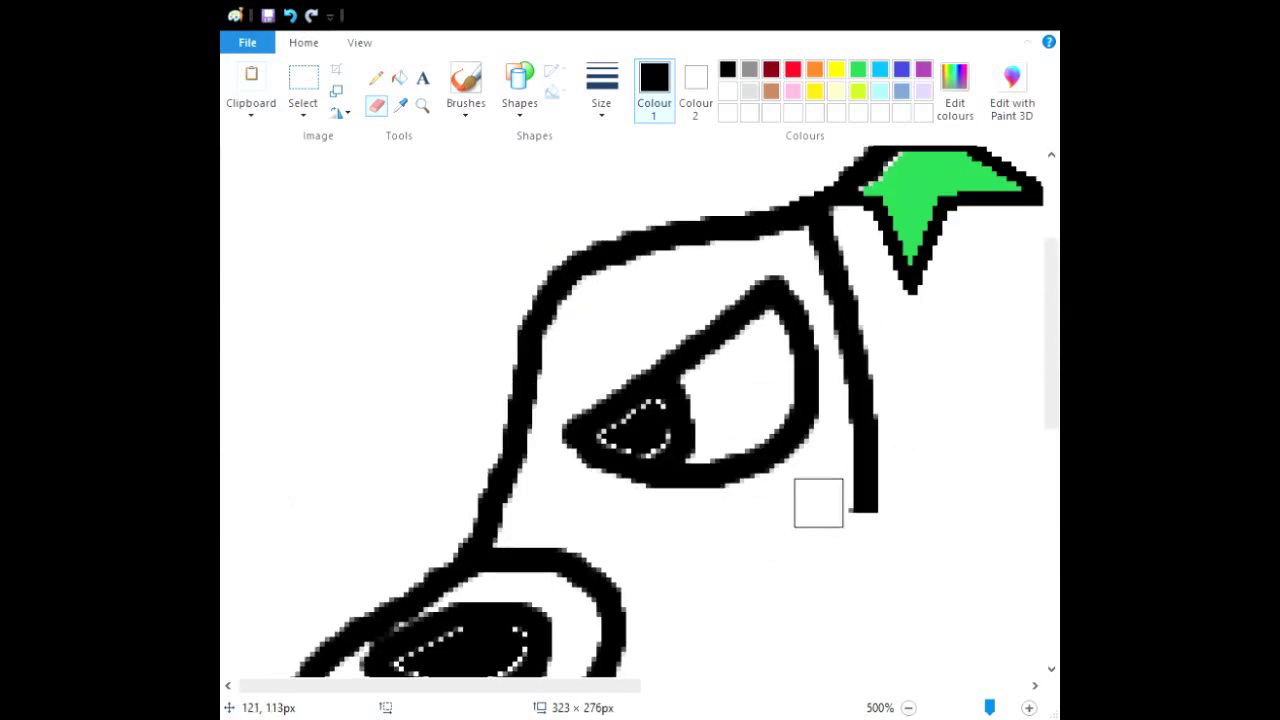
Draw the underside of the open lower jaw in black, joining the jaw tip to the bottom outline of the head.
scroll(820, 527, "down", 6)
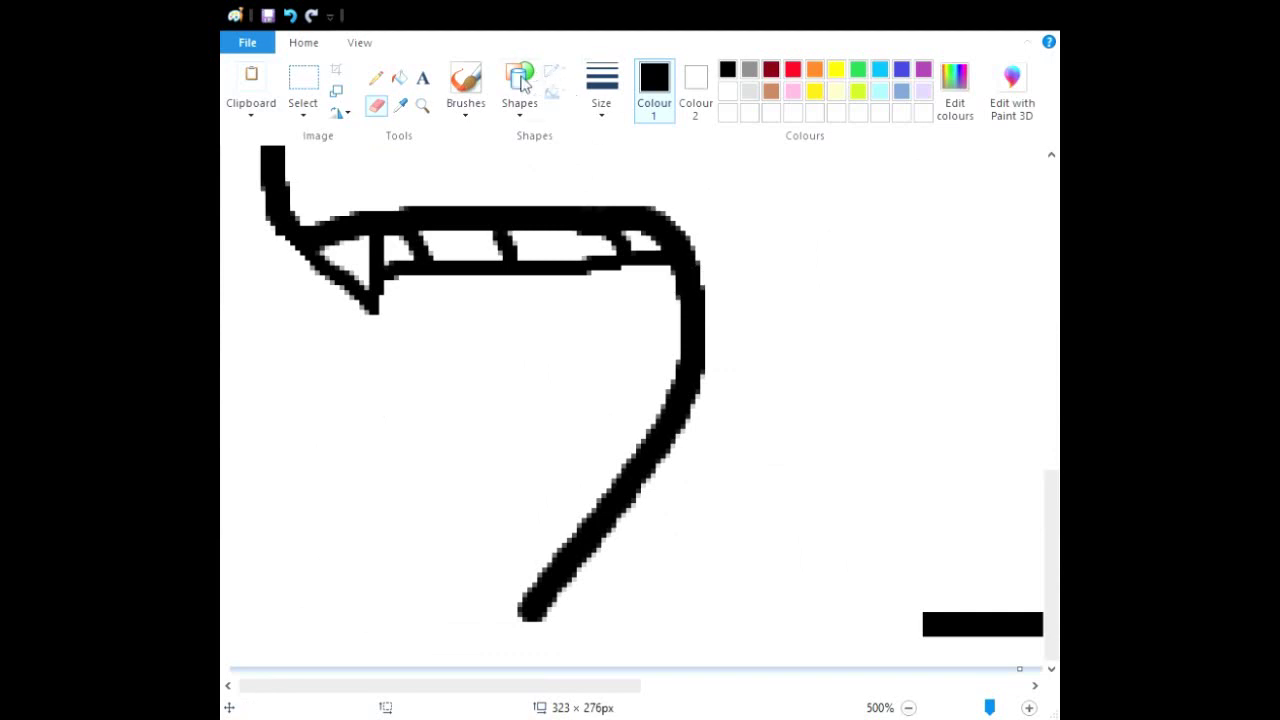
left_click(473, 86)
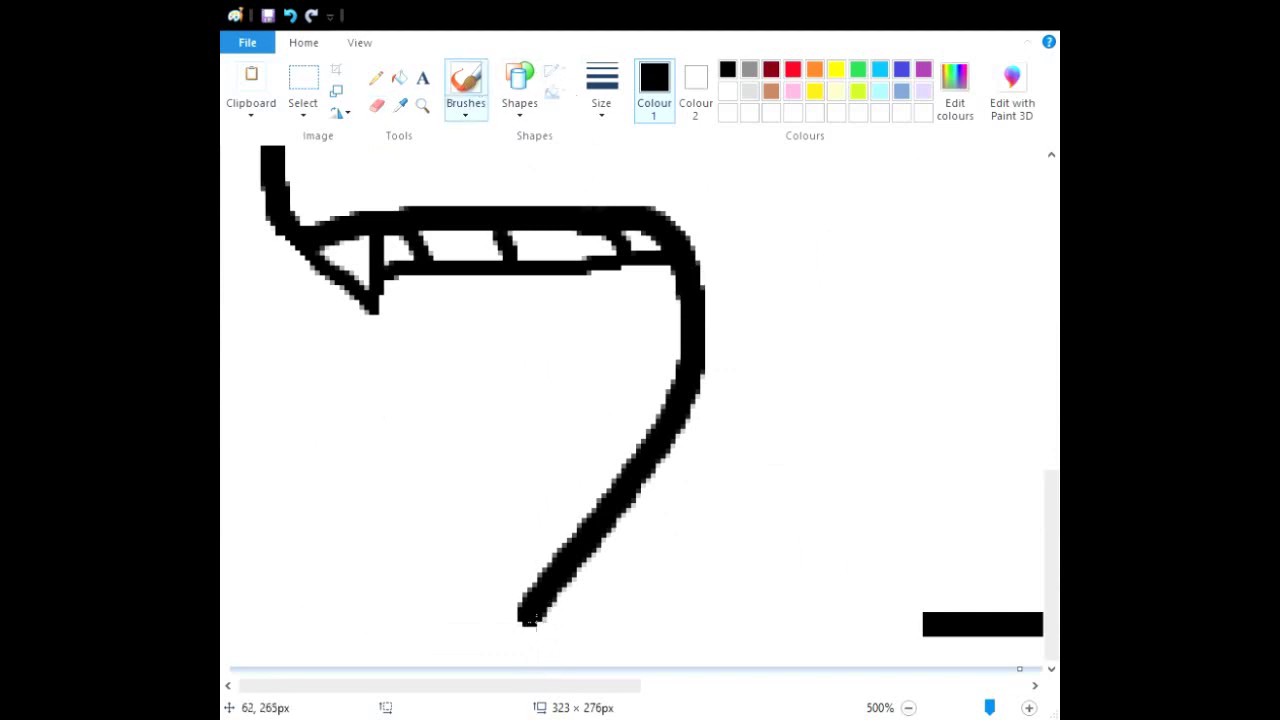
mouse_move(533, 617)
left_mouse_down()
mouse_move(614, 662)
mouse_move(727, 660)
mouse_move(927, 627)
left_mouse_up()
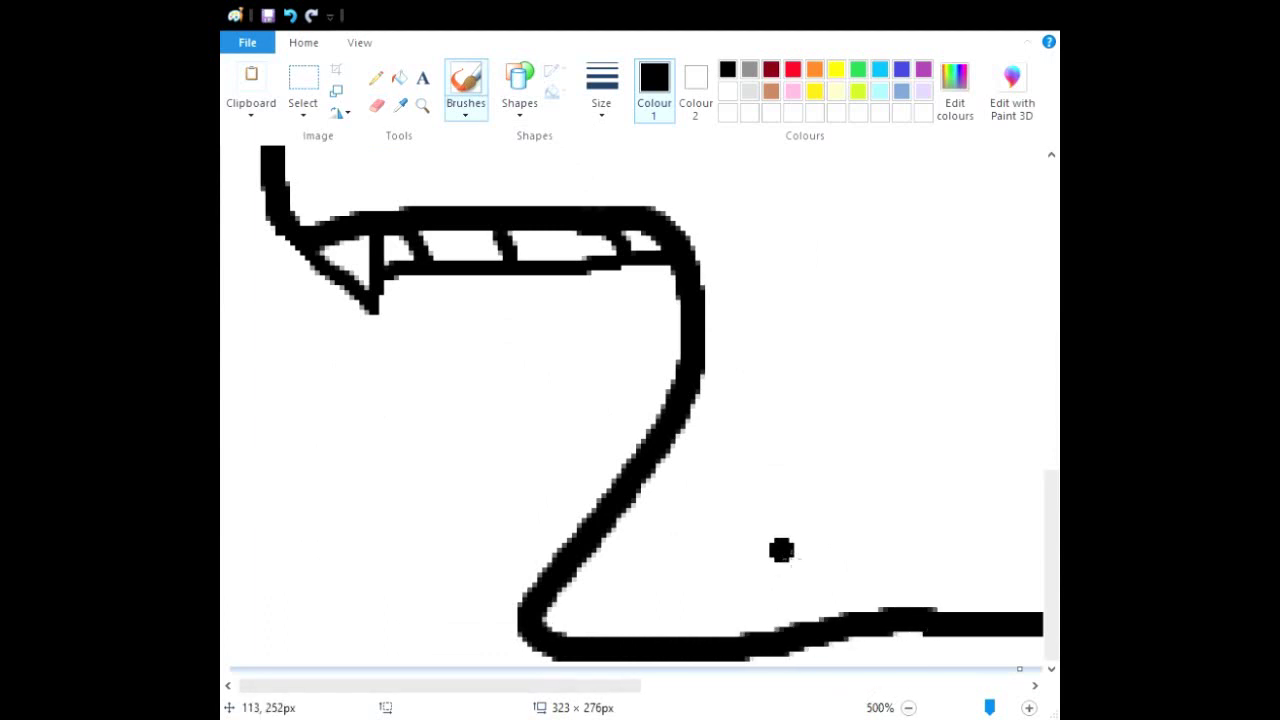
Redraw the dividing line between face and back of head nearly straight down from eye level to the bottom outline.
scroll(781, 549, "up", 10)
scroll(781, 549, "down", 3)
scroll(840, 306, "up", 2)
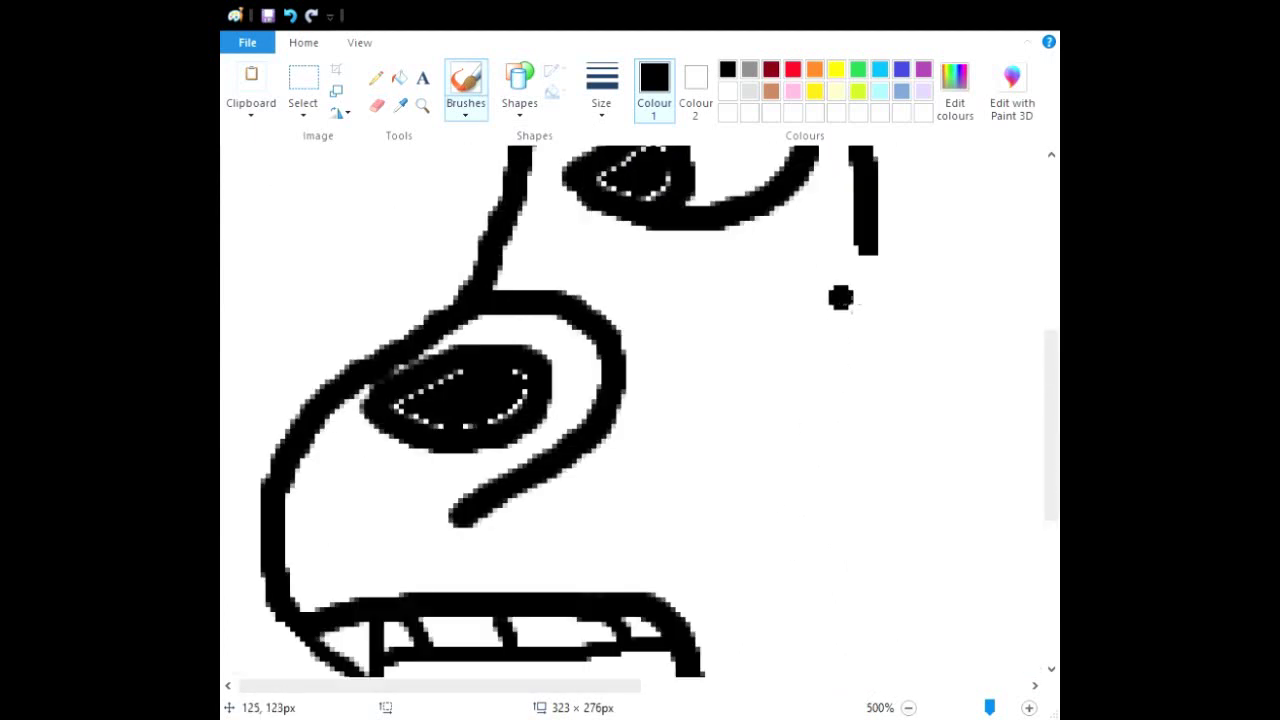
left_click_drag(871, 237, 874, 664)
scroll(873, 664, "down", 4)
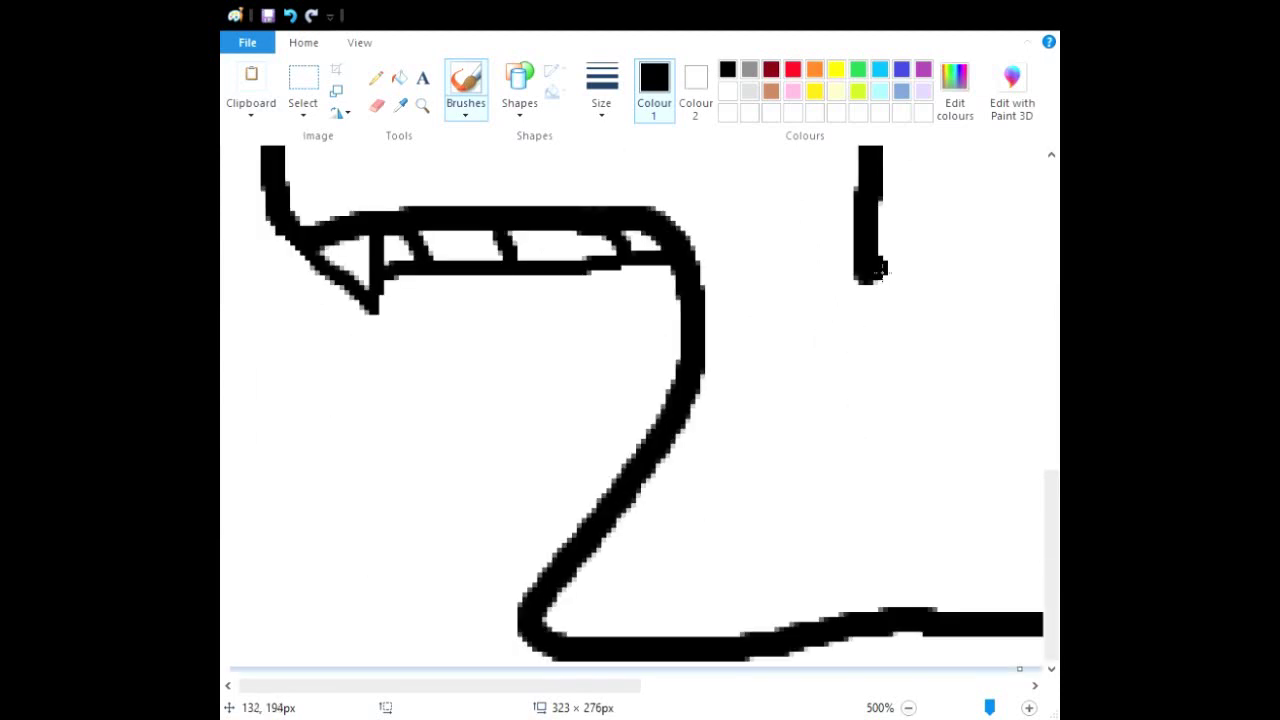
left_click_drag(872, 272, 882, 622)
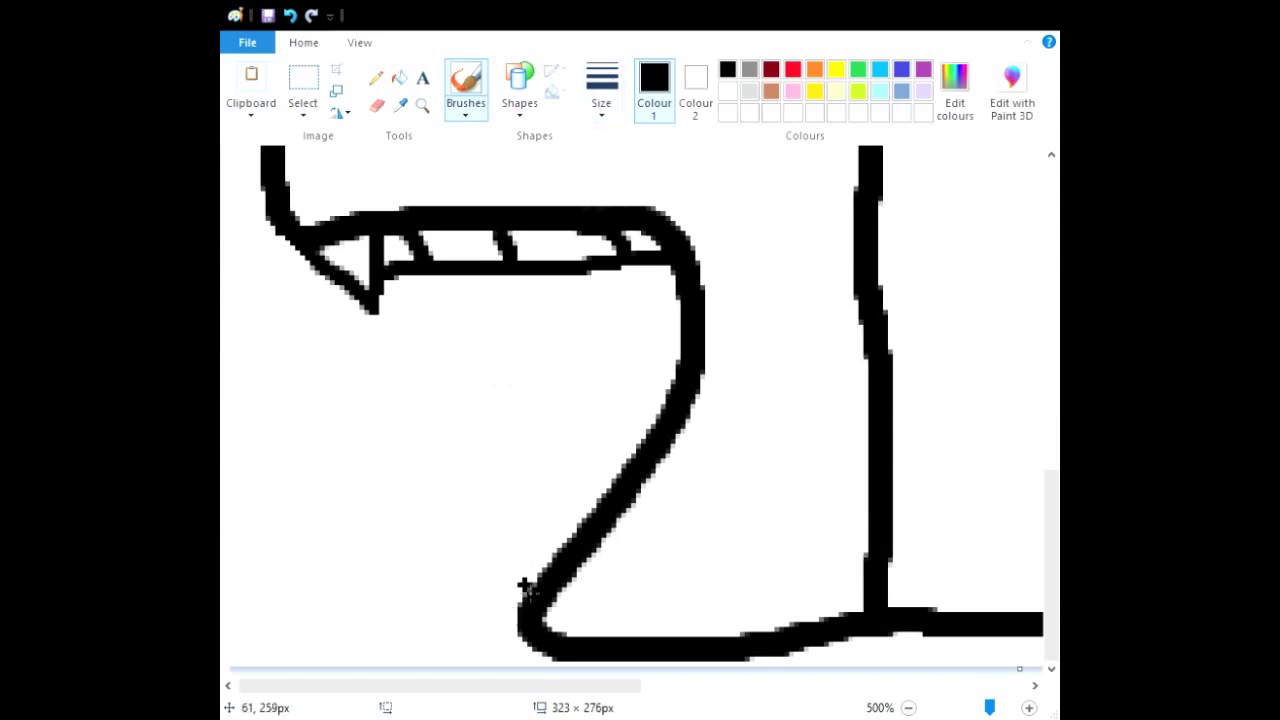
Draw a thin-lined pointed fang at the lower jaw's tip and a row of four teeth along its inner edge.
mouse_move(525, 620)
left_mouse_down()
mouse_move(471, 586)
mouse_move(438, 530)
mouse_move(530, 571)
left_mouse_up()
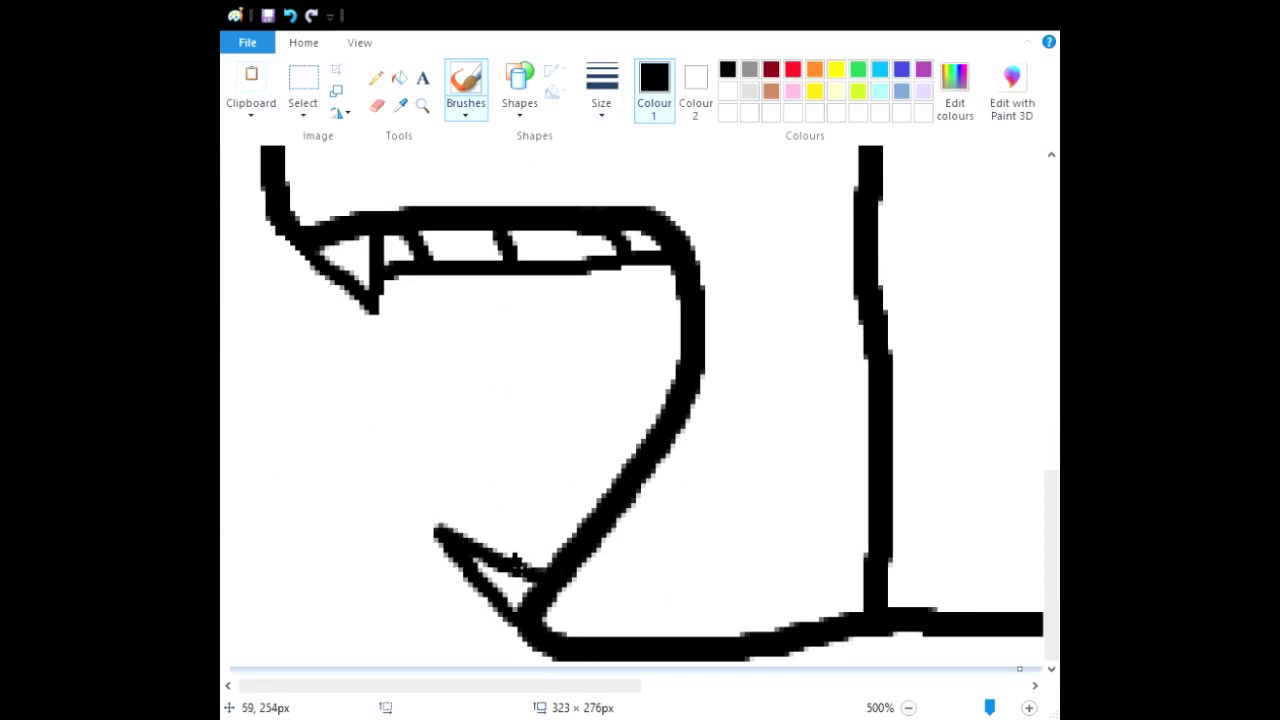
mouse_move(507, 558)
left_mouse_down()
mouse_move(558, 486)
mouse_move(605, 470)
mouse_move(645, 420)
mouse_move(665, 425)
left_mouse_up()
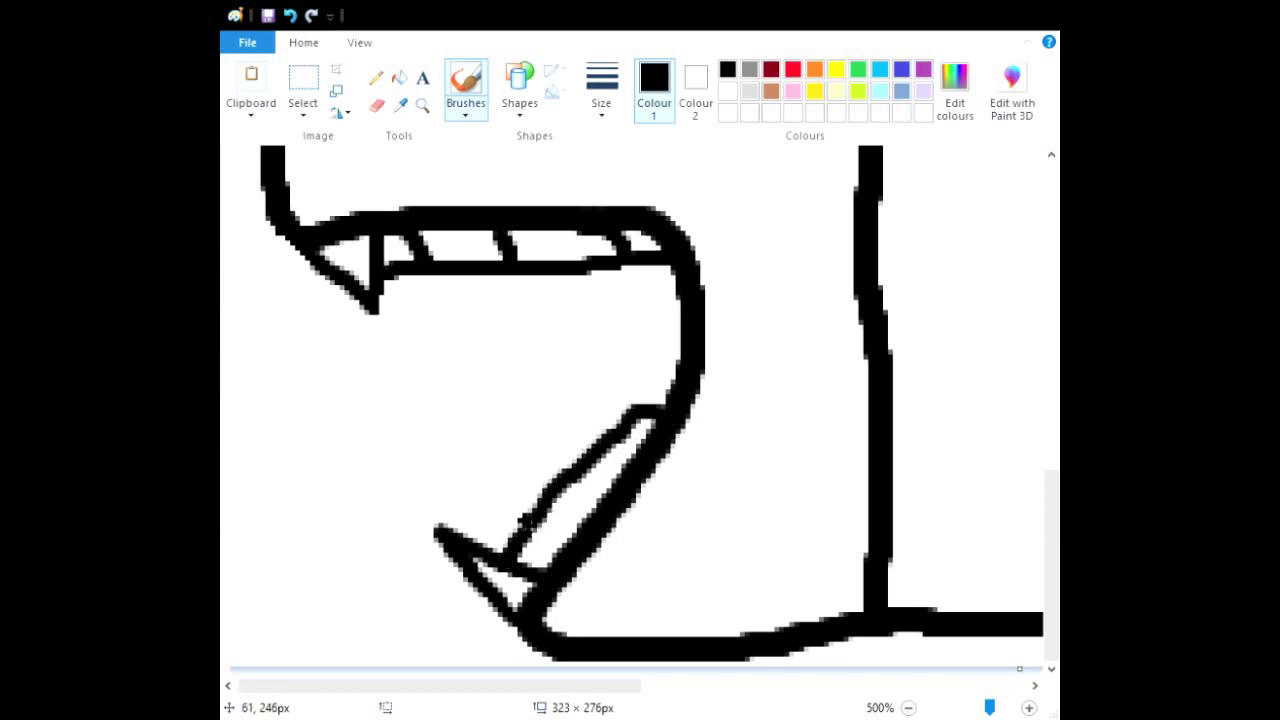
left_click_drag(531, 532, 558, 552)
mouse_move(552, 500)
left_mouse_down()
mouse_move(602, 513)
mouse_move(632, 447)
left_mouse_up()
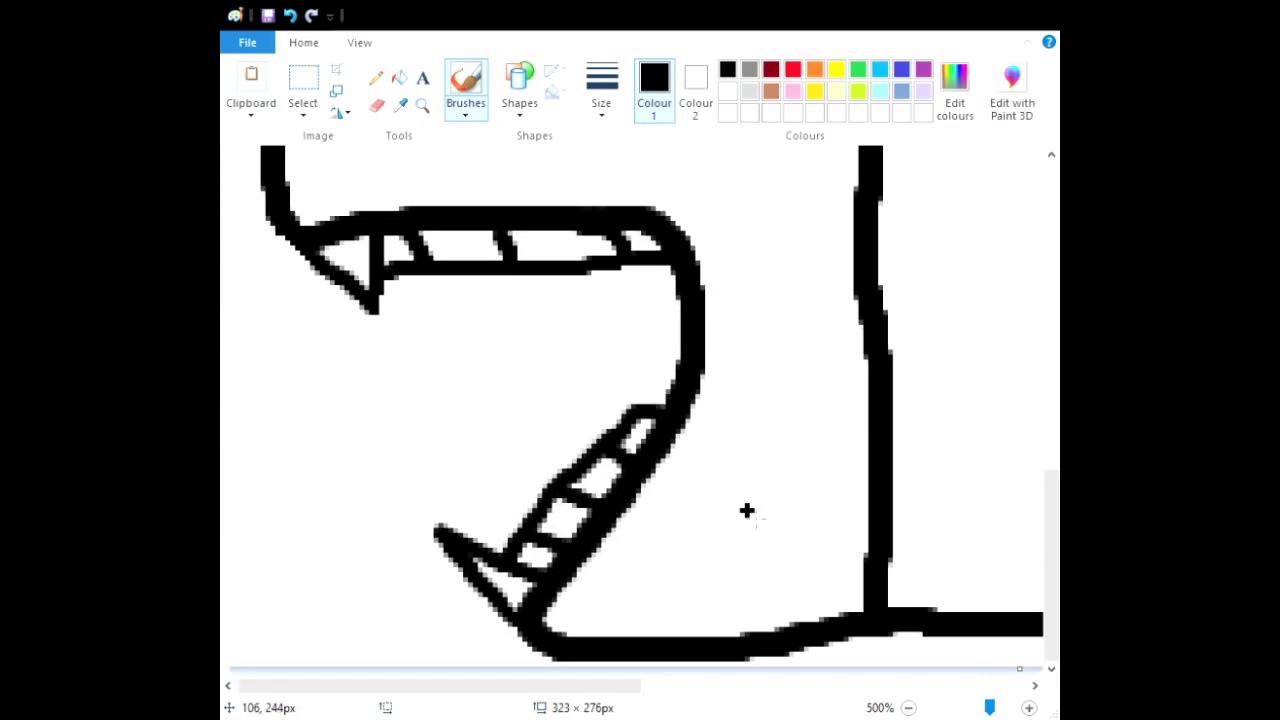
Fill the face with mid-grey and the back of the head with near-black.
scroll(747, 510, "up", 8)
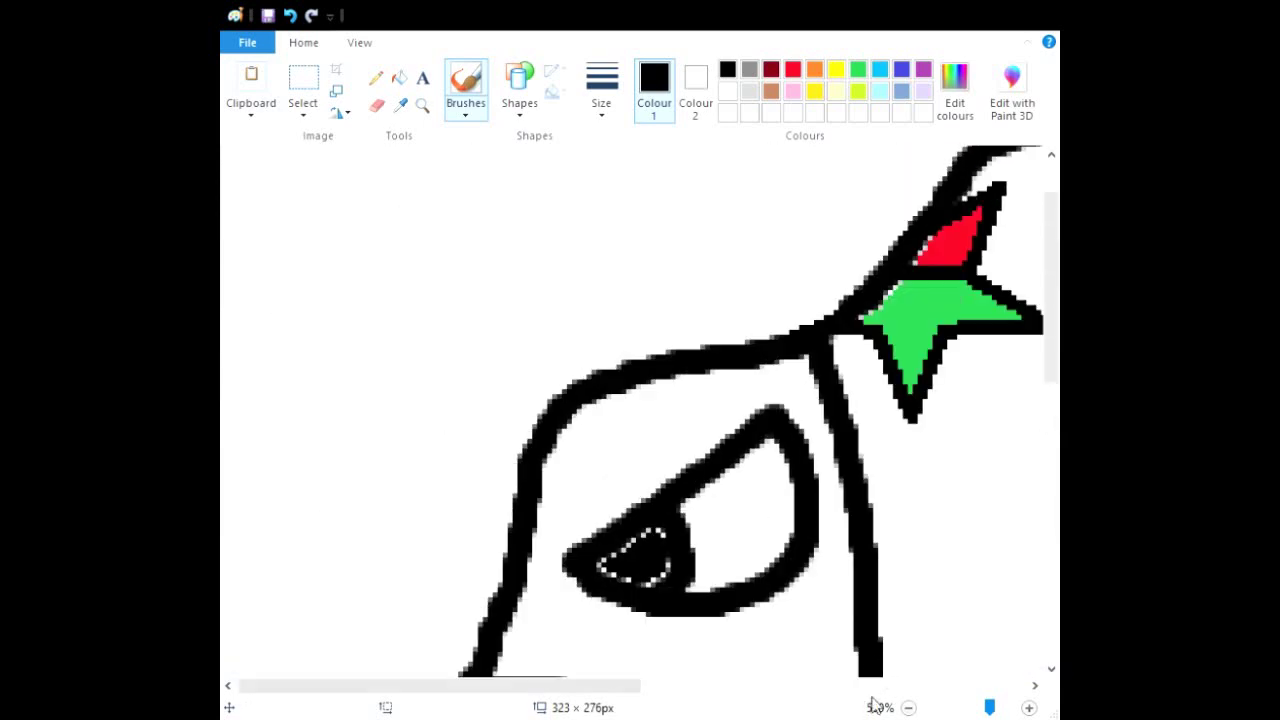
left_click(907, 708)
left_click(907, 708)
left_click(907, 708)
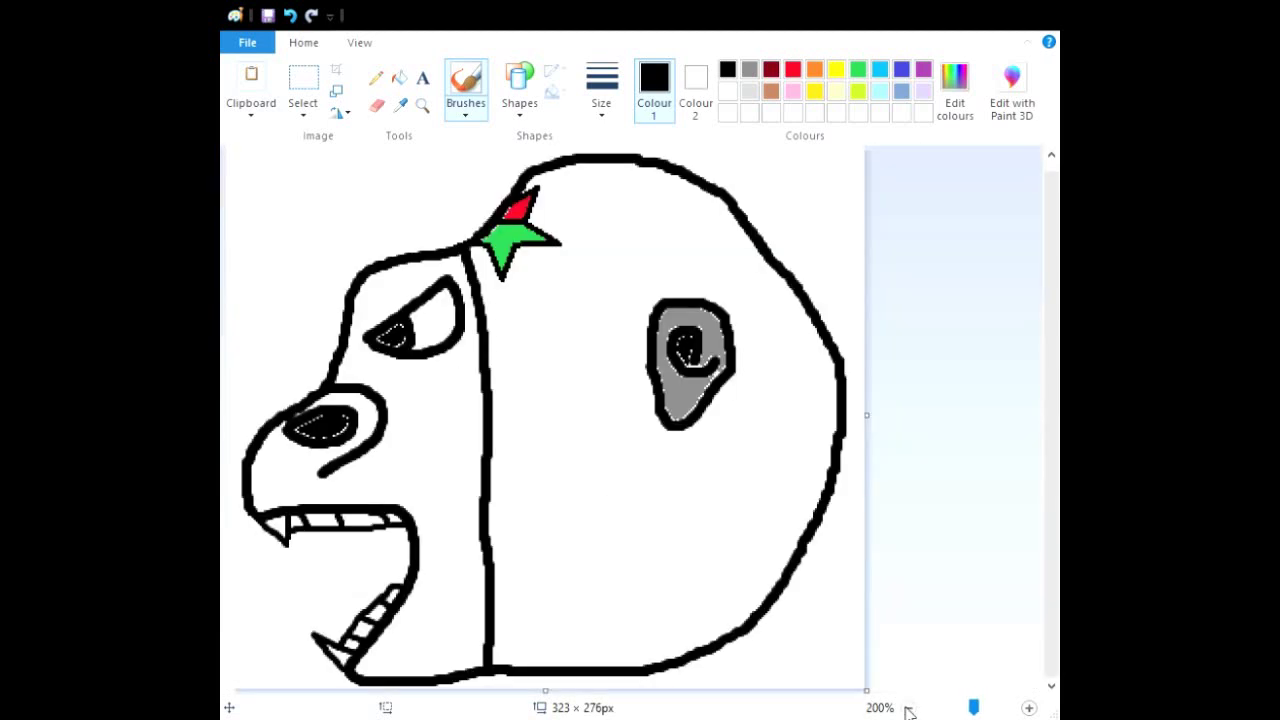
left_click(907, 708)
left_click(399, 78)
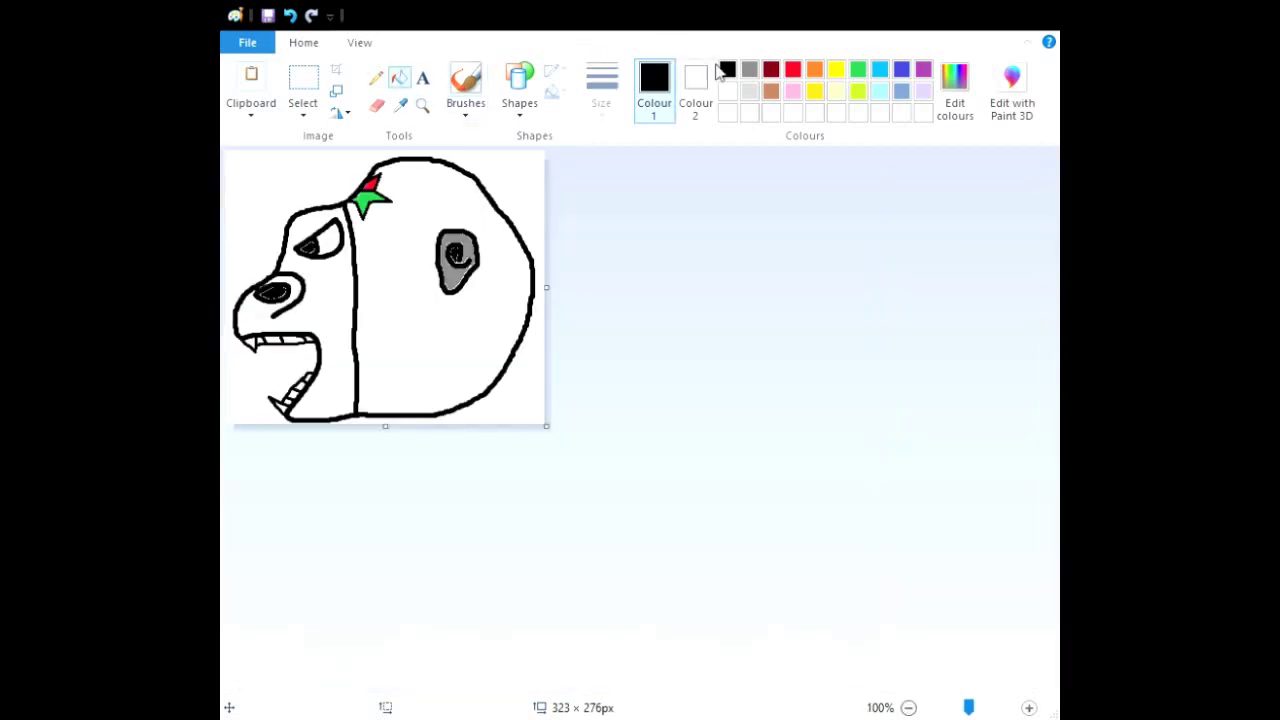
left_click(750, 70)
left_click(336, 318)
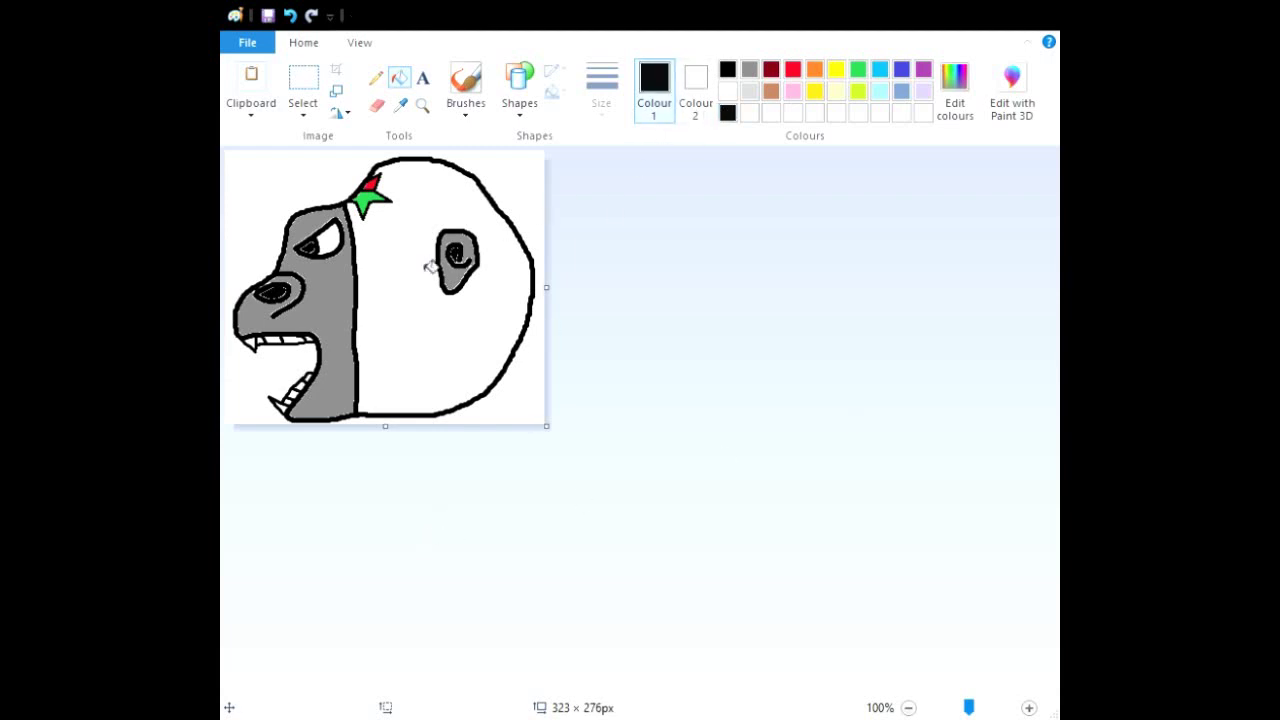
left_click(420, 267)
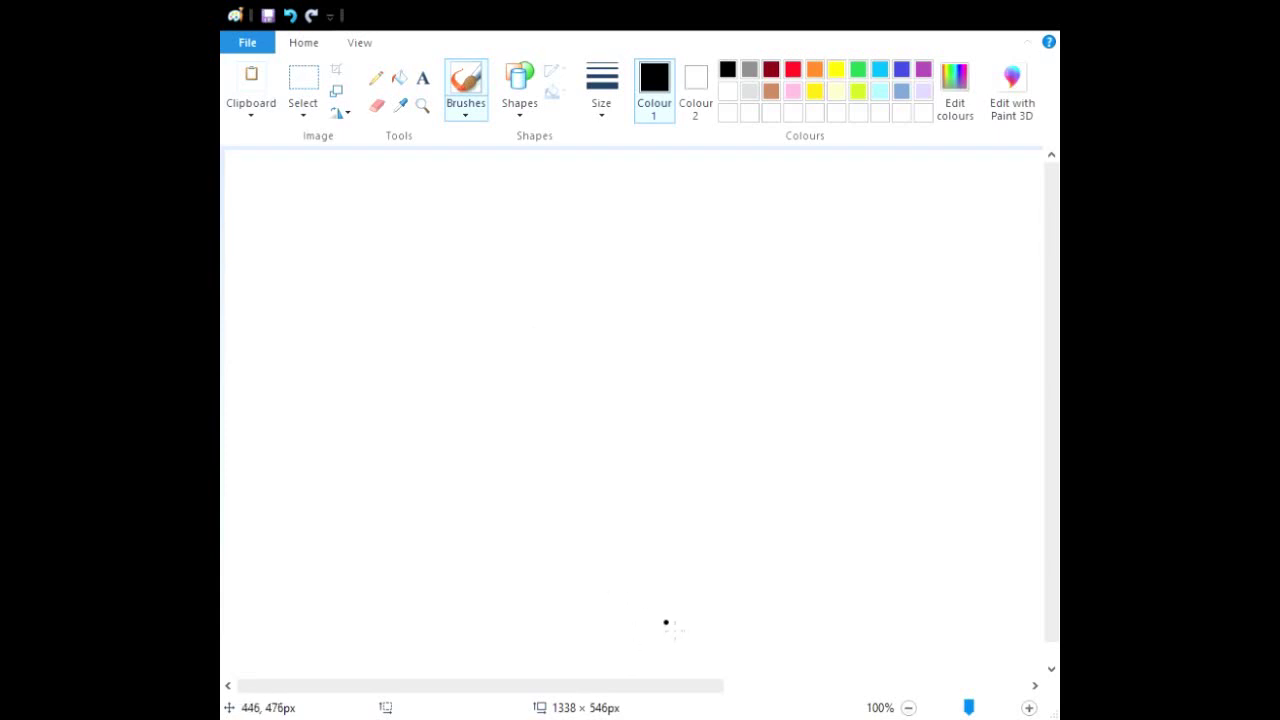
Draw a tall closed side-view torso outline in black, then erase the lower stretch of its back edge.
mouse_move(649, 626)
left_mouse_down()
mouse_move(592, 617)
mouse_move(560, 561)
mouse_move(566, 474)
mouse_move(540, 370)
mouse_move(563, 296)
mouse_move(551, 204)
mouse_move(592, 177)
mouse_move(645, 176)
mouse_move(694, 222)
mouse_move(771, 352)
mouse_move(772, 452)
mouse_move(663, 636)
left_mouse_up()
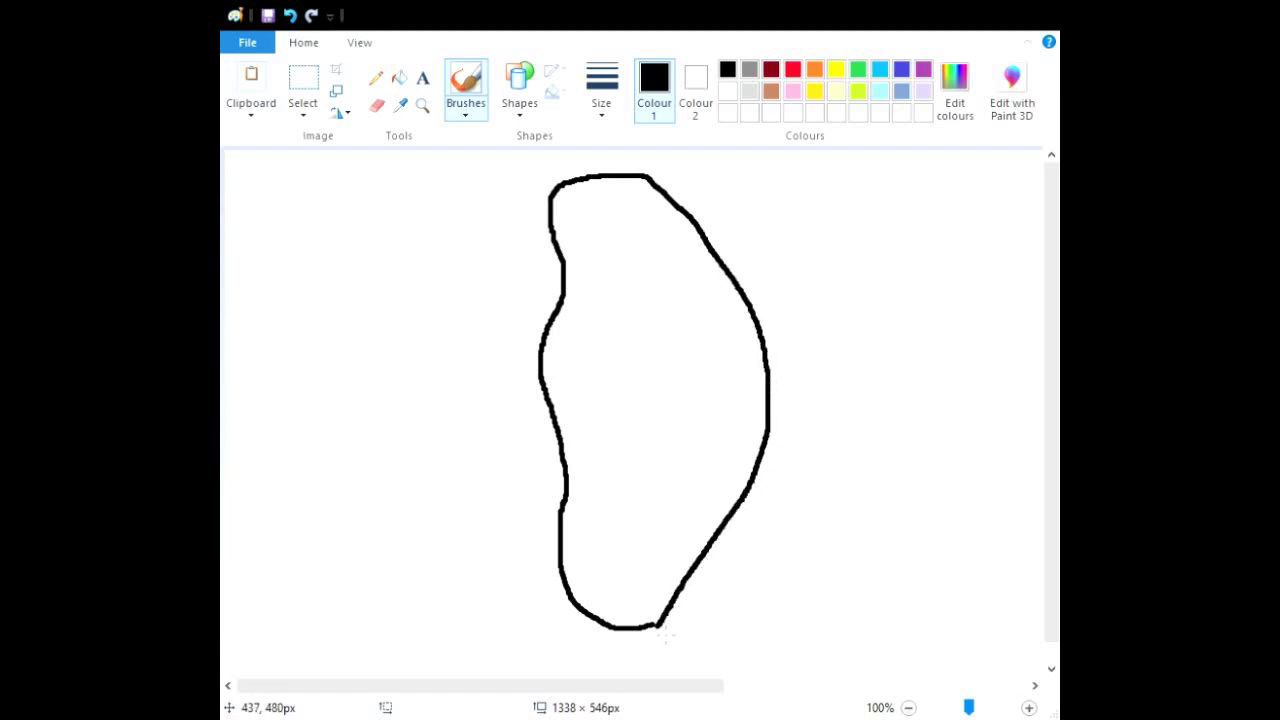
left_click(422, 106)
left_click(752, 556)
left_click(498, 493)
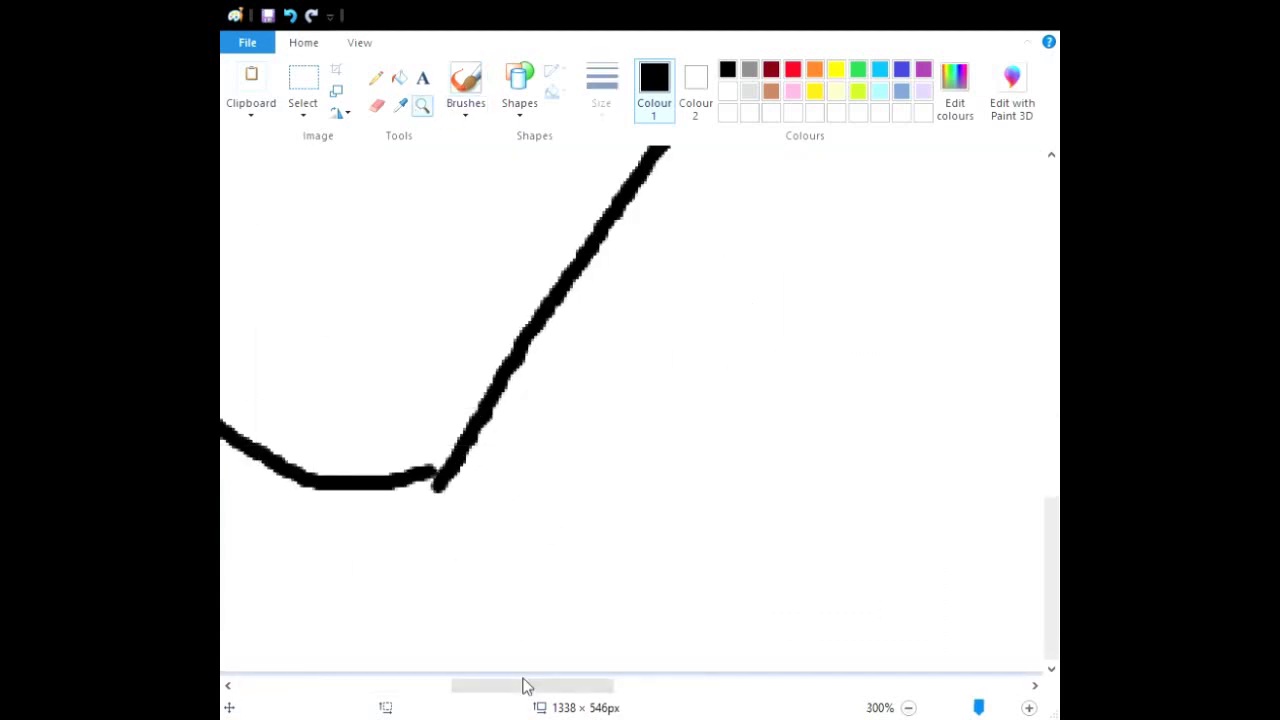
left_click_drag(523, 686, 509, 689)
left_click(376, 105)
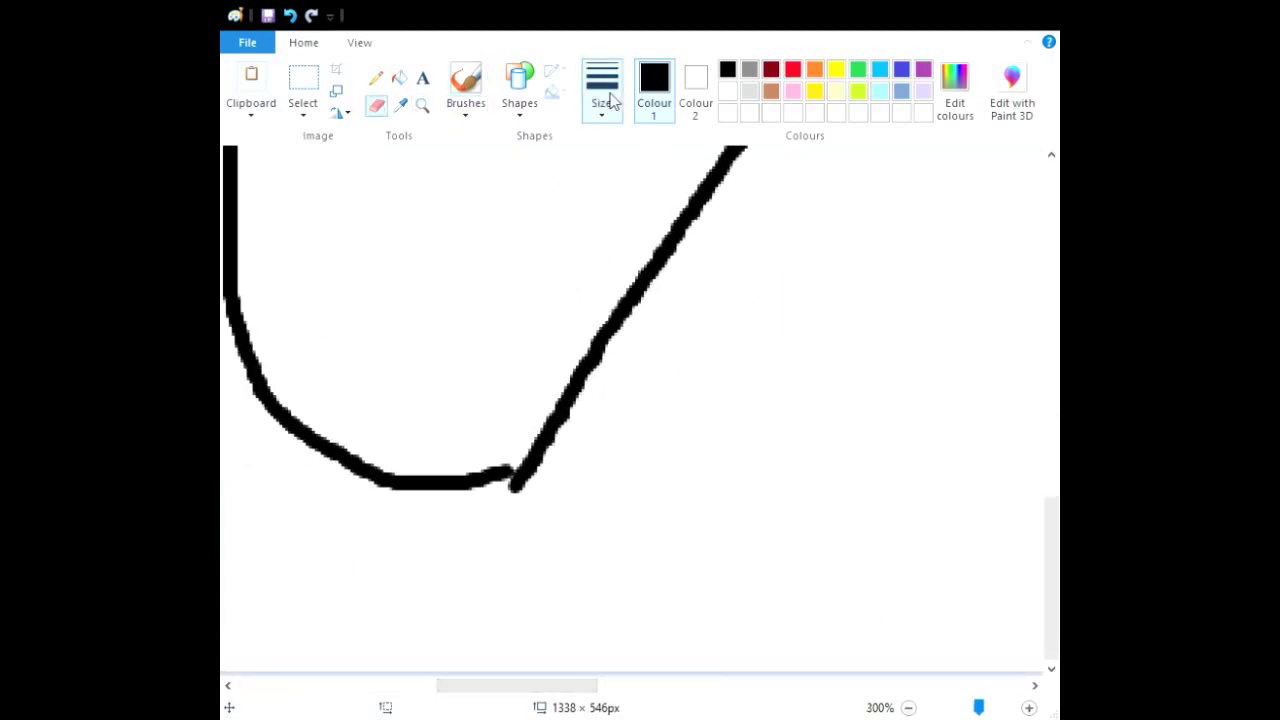
mouse_move(520, 506)
left_mouse_down()
mouse_move(534, 466)
mouse_move(520, 499)
mouse_move(614, 317)
mouse_move(670, 240)
mouse_move(730, 195)
left_mouse_up()
scroll(726, 391, "up", 4)
mouse_move(706, 566)
left_mouse_down()
mouse_move(792, 445)
mouse_move(830, 350)
left_mouse_up()
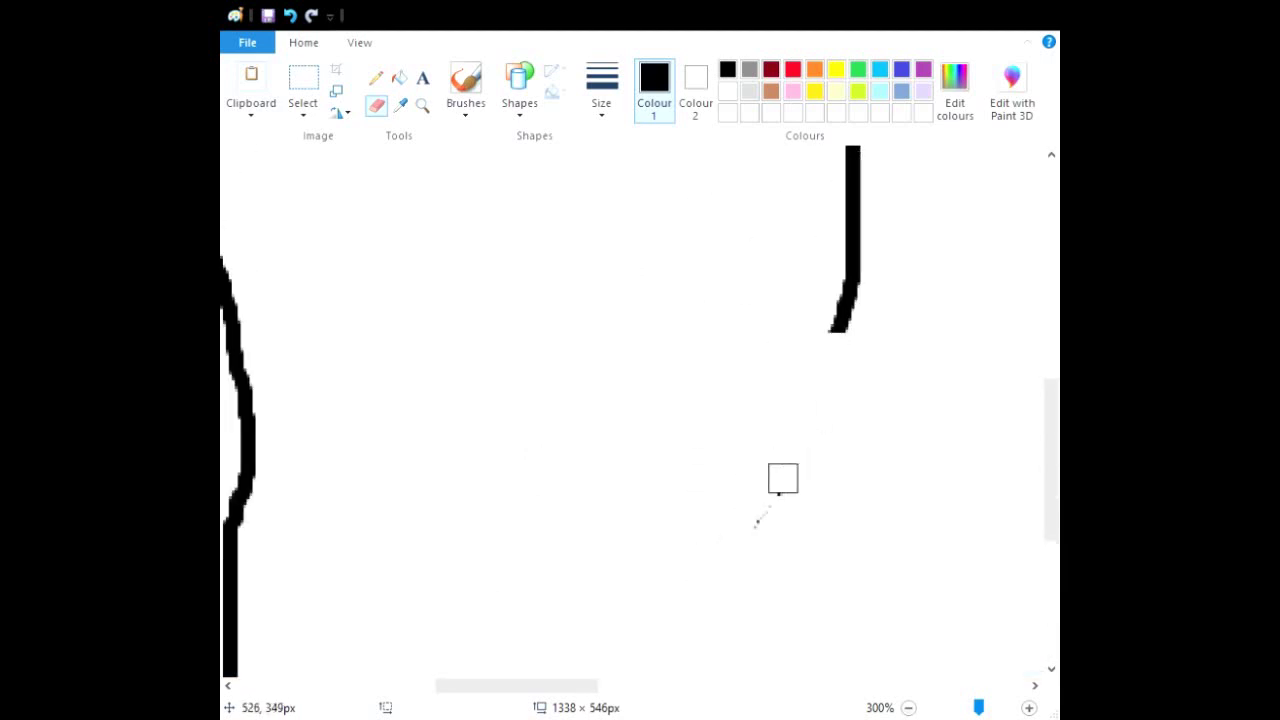
Redraw the torso's lower back edge in black as a fuller curve from the bottom outline to the remaining back line.
scroll(734, 523, "down", 3)
left_click(466, 90)
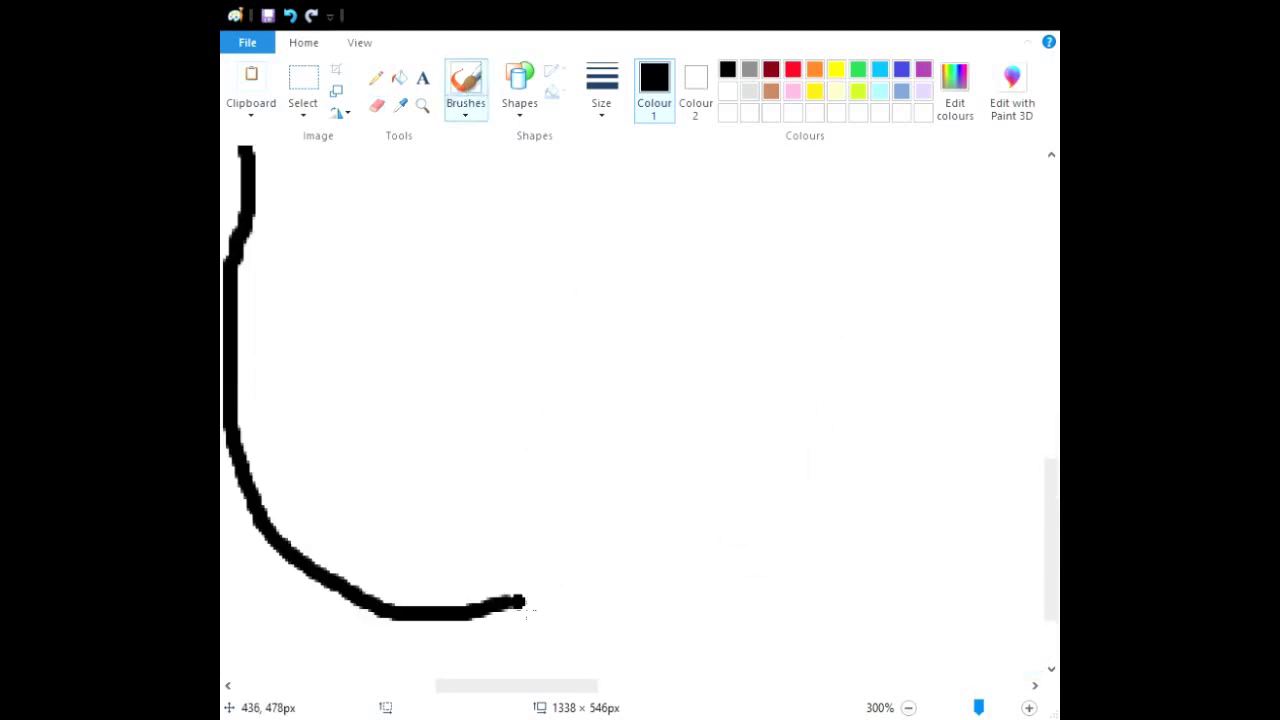
mouse_move(515, 604)
left_mouse_down()
mouse_move(589, 572)
mouse_move(672, 484)
mouse_move(809, 206)
left_mouse_up()
scroll(845, 440, "up", 4)
scroll(843, 440, "down", 1)
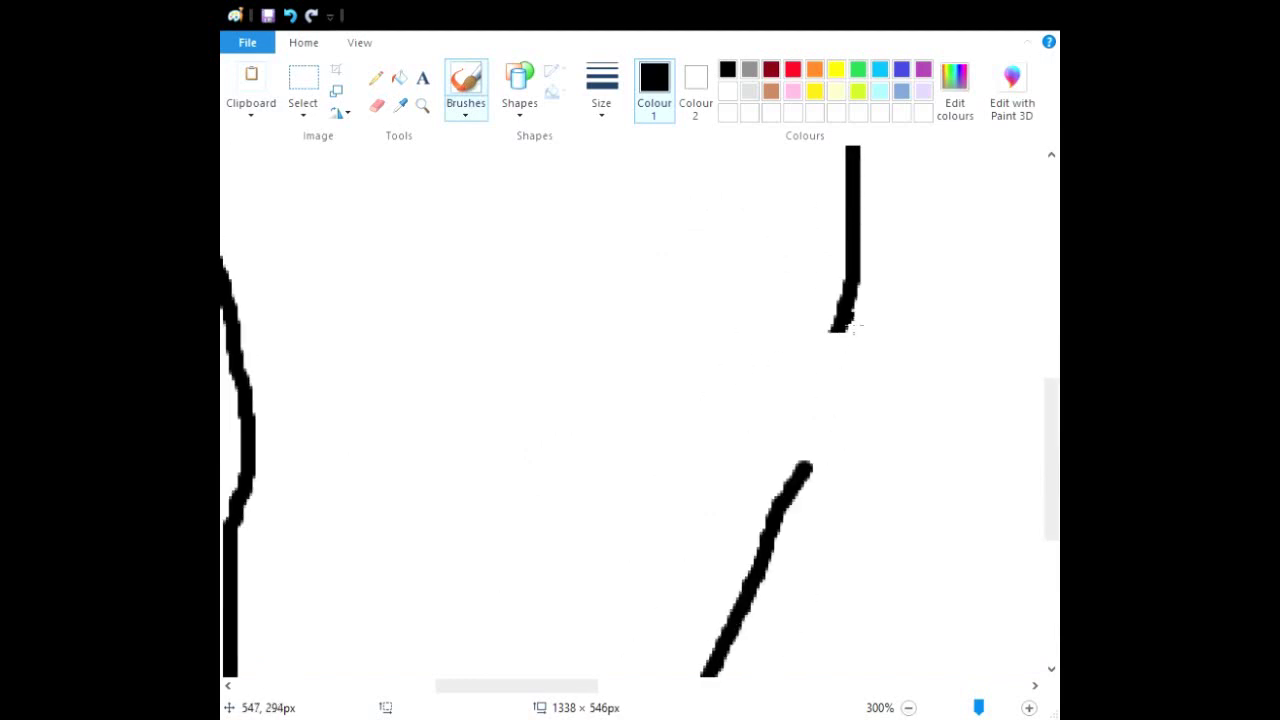
mouse_move(845, 336)
left_mouse_down()
mouse_move(806, 450)
mouse_move(812, 472)
left_mouse_up()
left_click(376, 105)
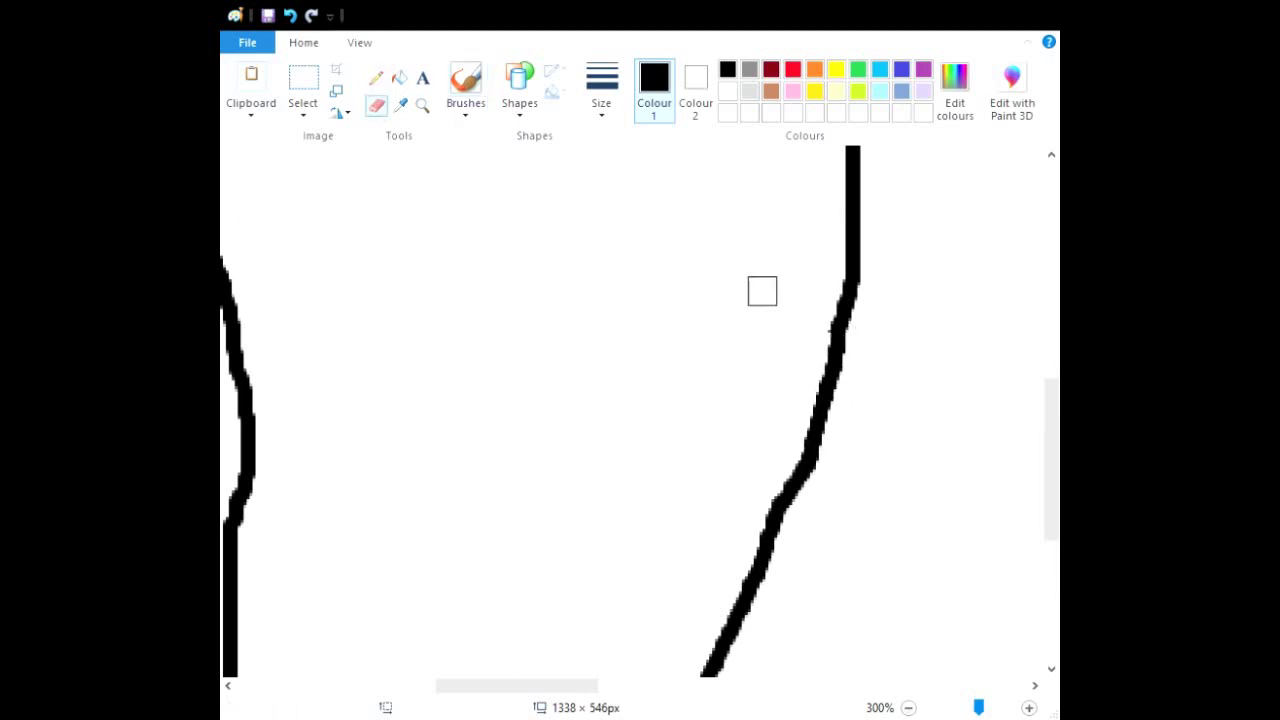
left_click(908, 708)
left_click(908, 708)
left_click_drag(808, 690, 540, 700)
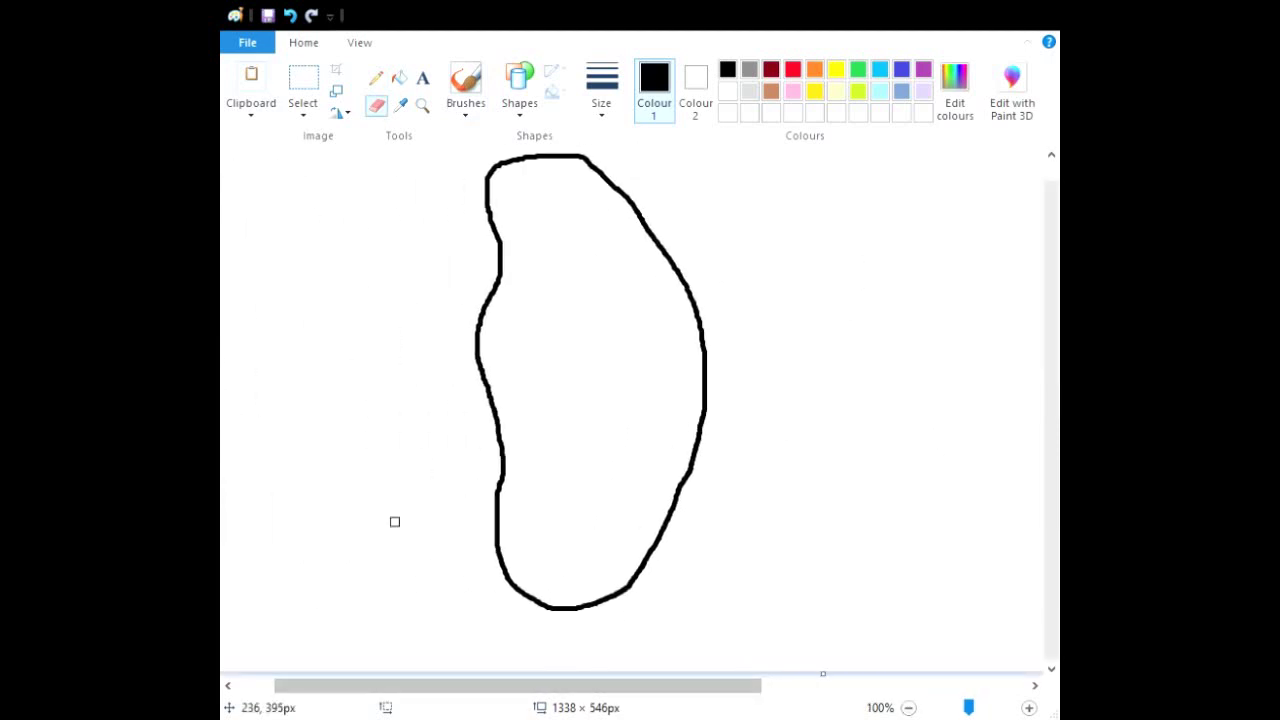
Draw the line separating the torso's front from its back, a rounded chest muscle and three small belly bumps.
left_click(465, 82)
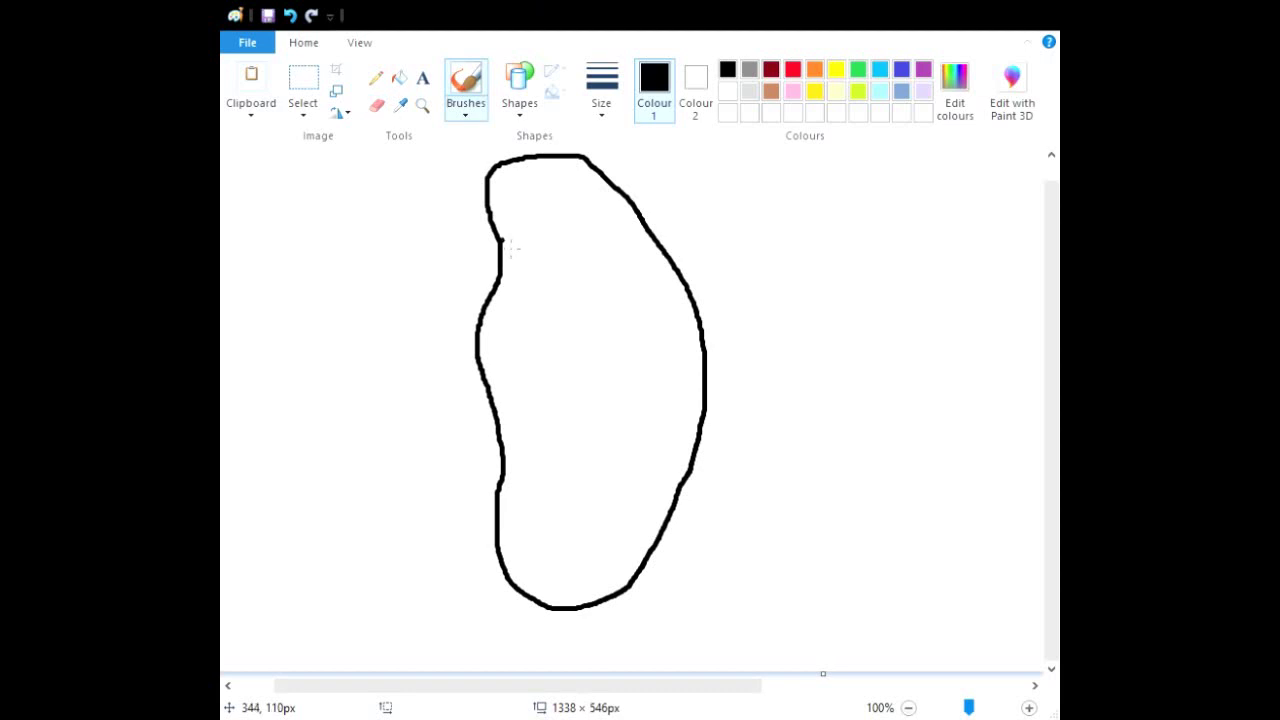
mouse_move(500, 241)
left_mouse_down()
mouse_move(552, 292)
mouse_move(570, 347)
mouse_move(553, 600)
left_mouse_up()
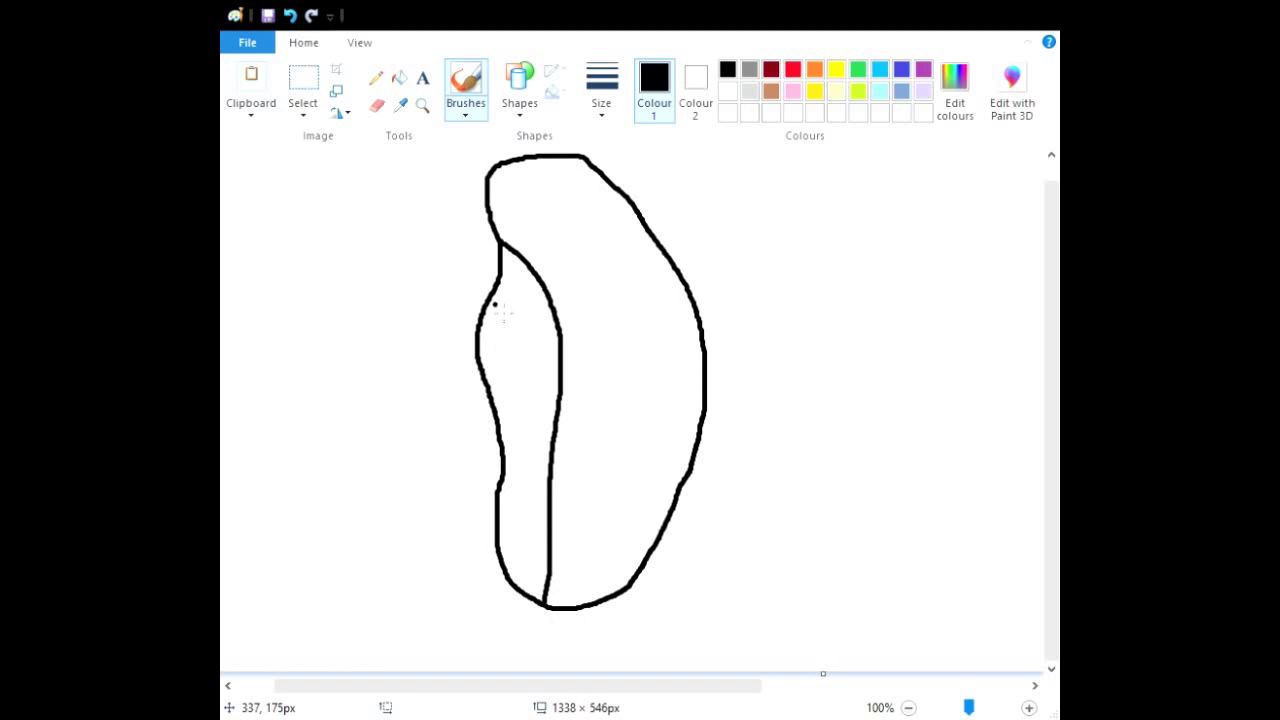
mouse_move(516, 290)
left_mouse_down()
mouse_move(540, 288)
mouse_move(558, 306)
mouse_move(549, 363)
mouse_move(502, 401)
left_mouse_up()
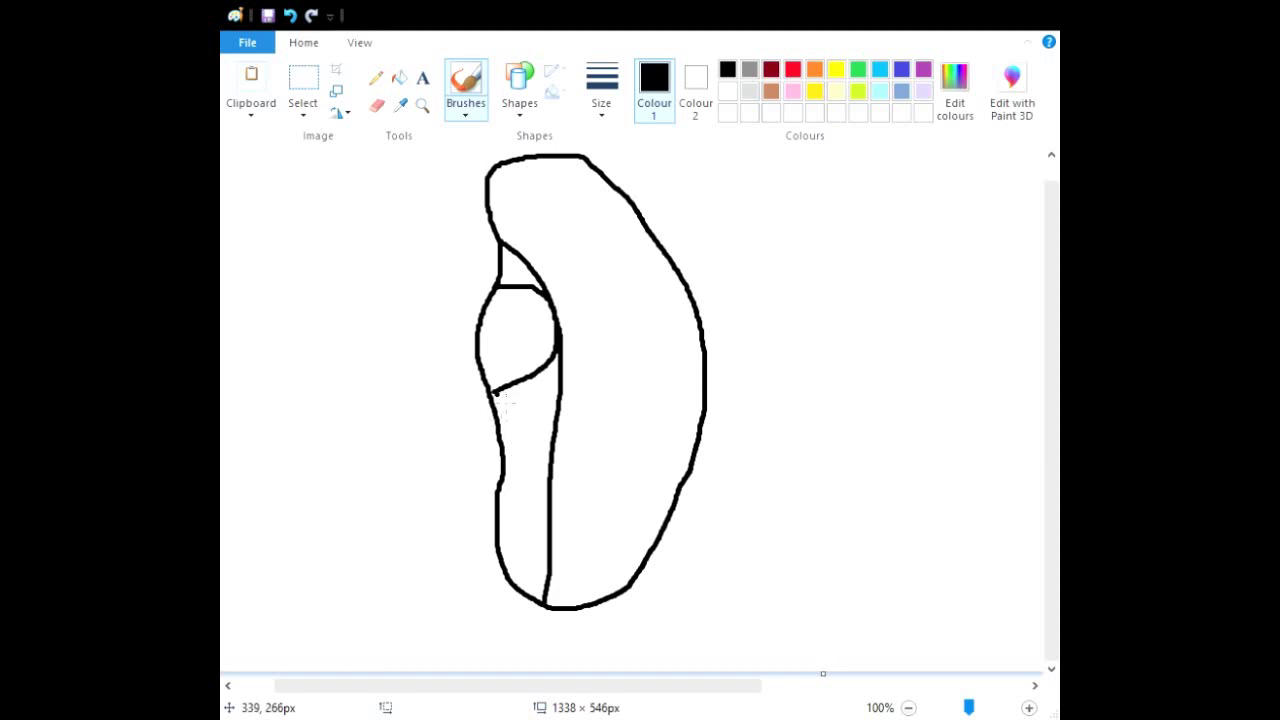
mouse_move(491, 393)
left_mouse_down()
mouse_move(510, 404)
mouse_move(524, 428)
mouse_move(510, 445)
mouse_move(532, 463)
left_mouse_up()
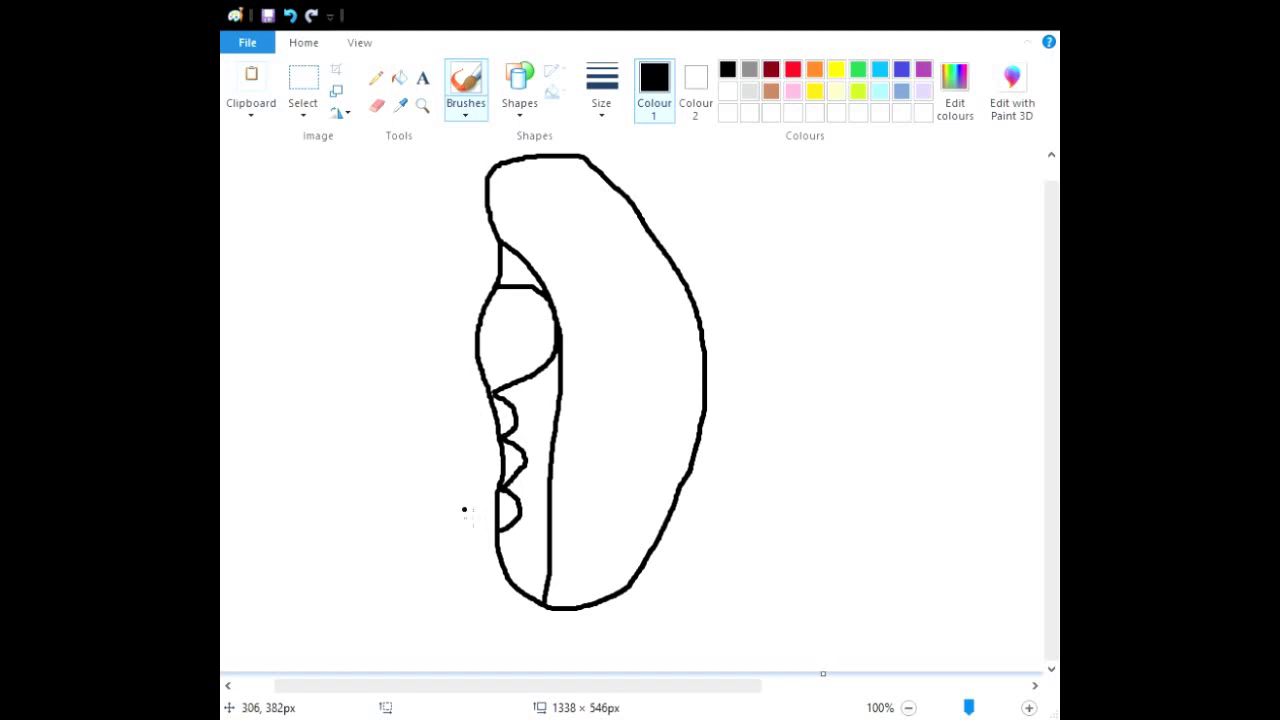
scroll(478, 533, "up", 1)
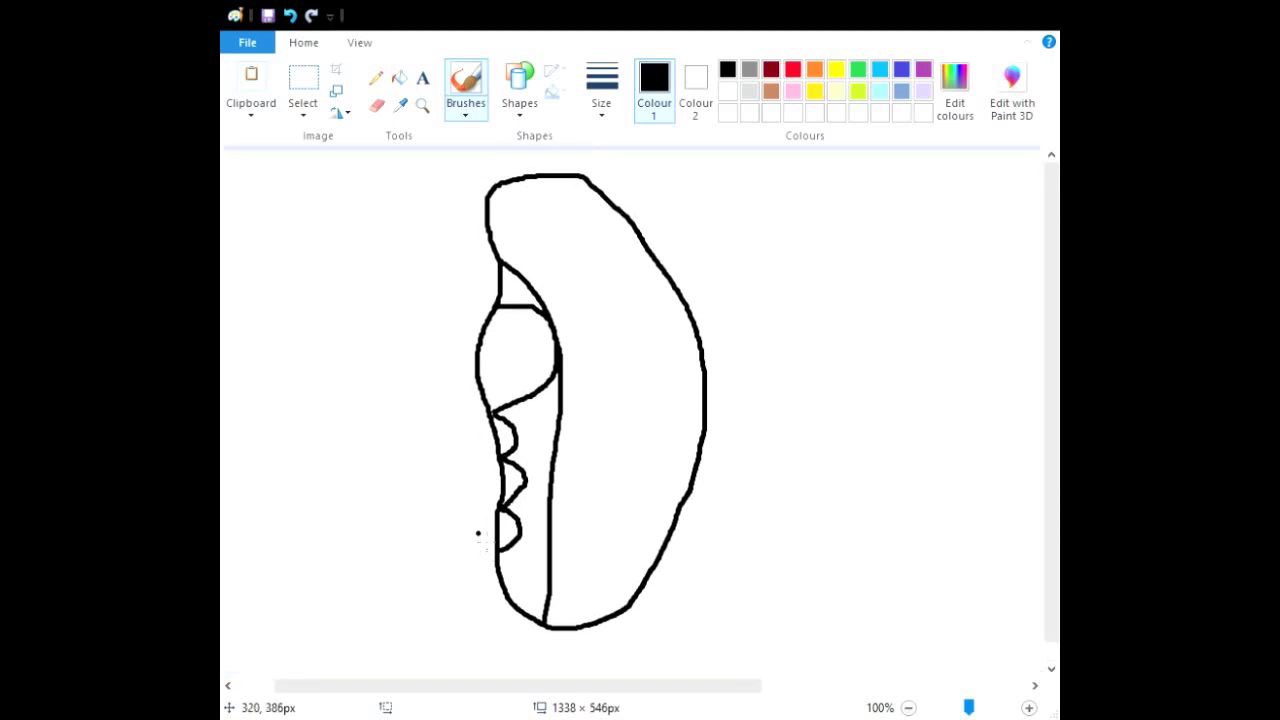
Fill the torso's back with near-black, and the neck area, chest and belly strip with mid-grey.
left_click(399, 78)
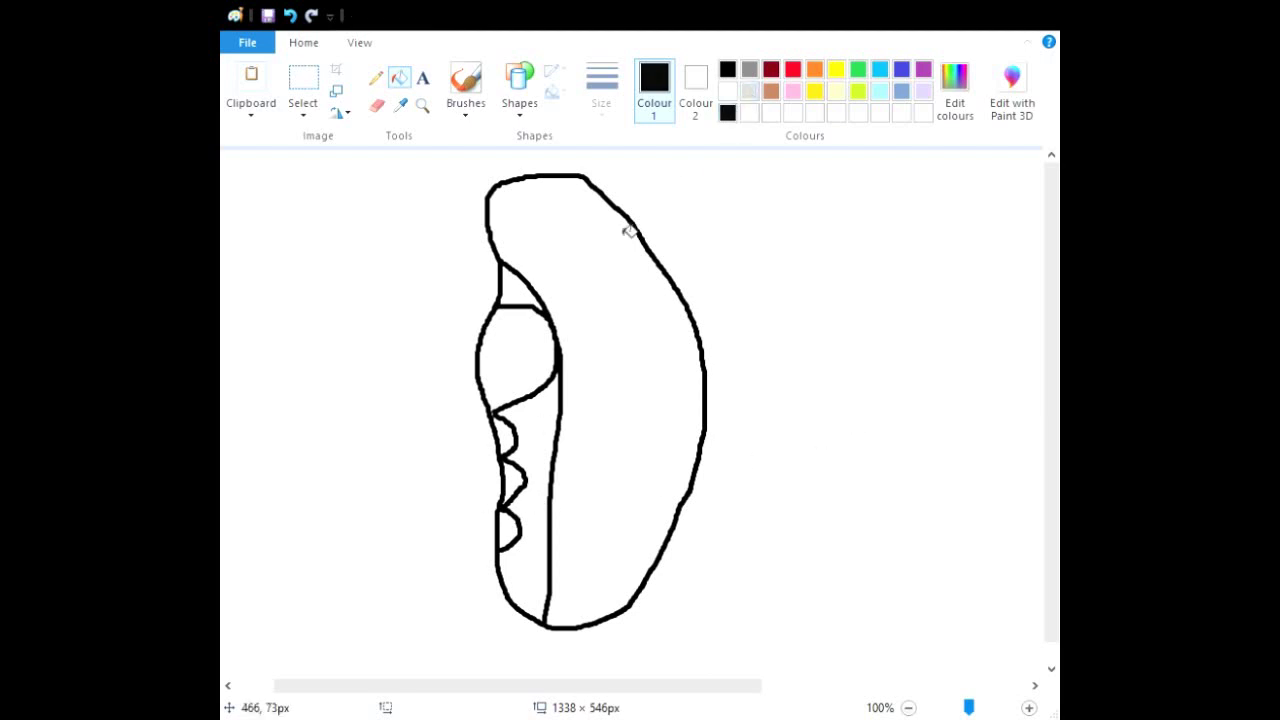
left_click(607, 253)
left_click(749, 69)
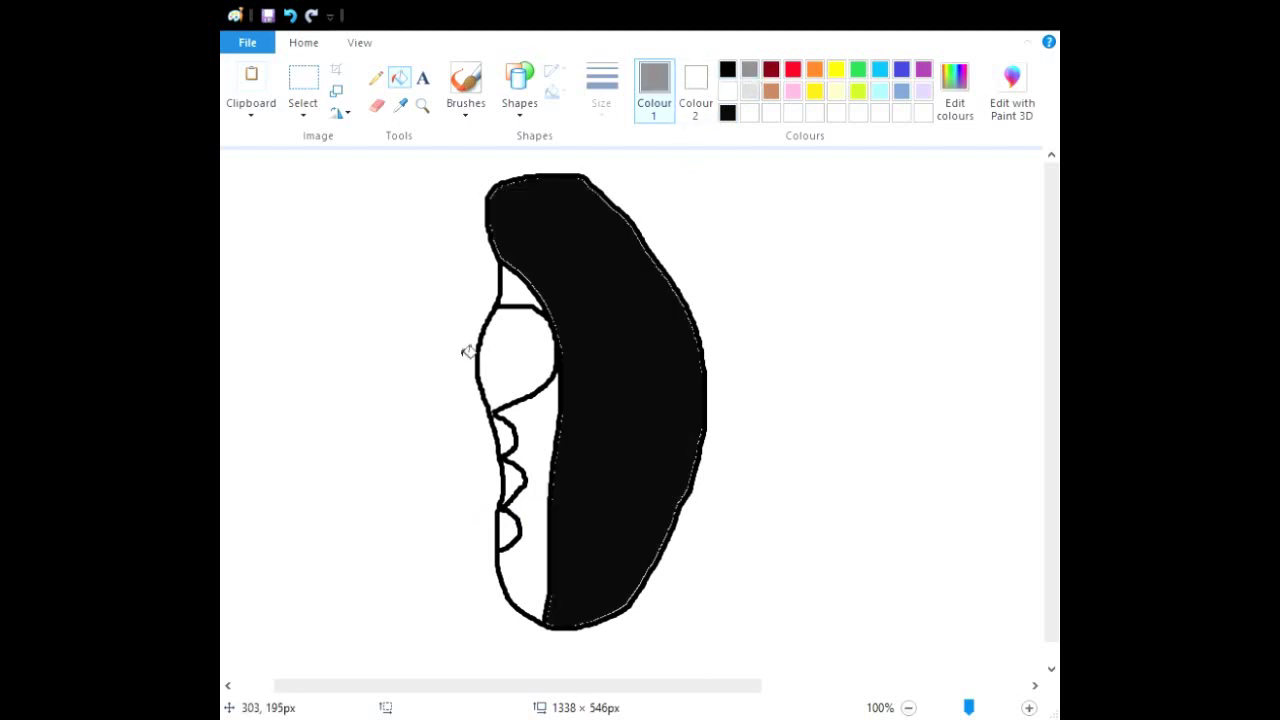
left_click(525, 298)
left_click(525, 345)
left_click(532, 420)
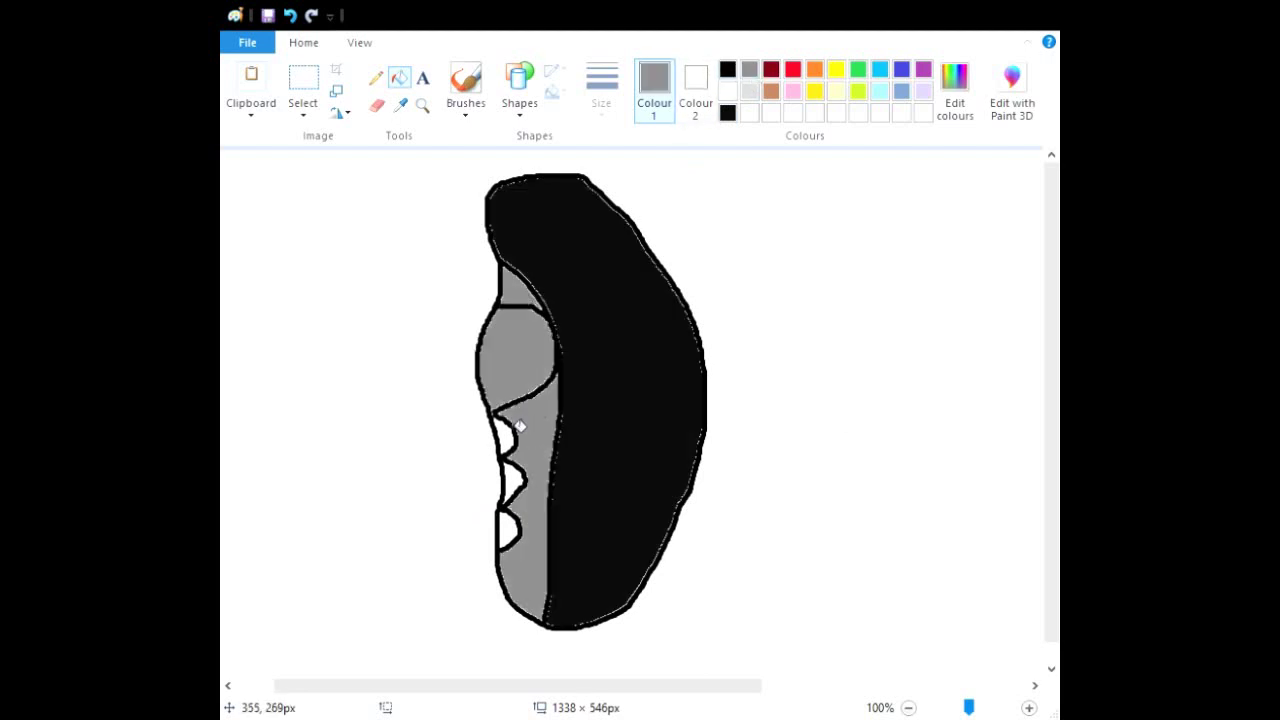
Fill the three belly bumps along the torso's front edge with the same mid-grey.
left_click(515, 430)
left_click(300, 14)
left_click(510, 447)
left_click(507, 487)
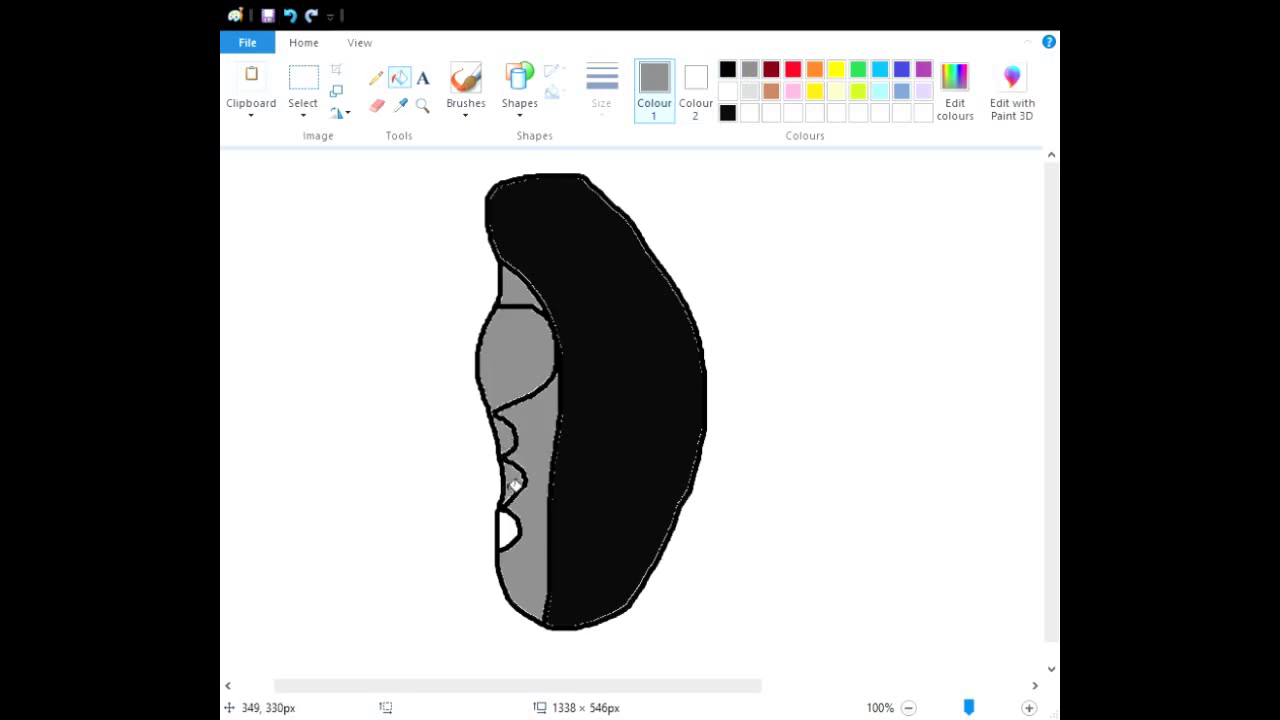
left_click(513, 527)
scroll(402, 470, "down", 1)
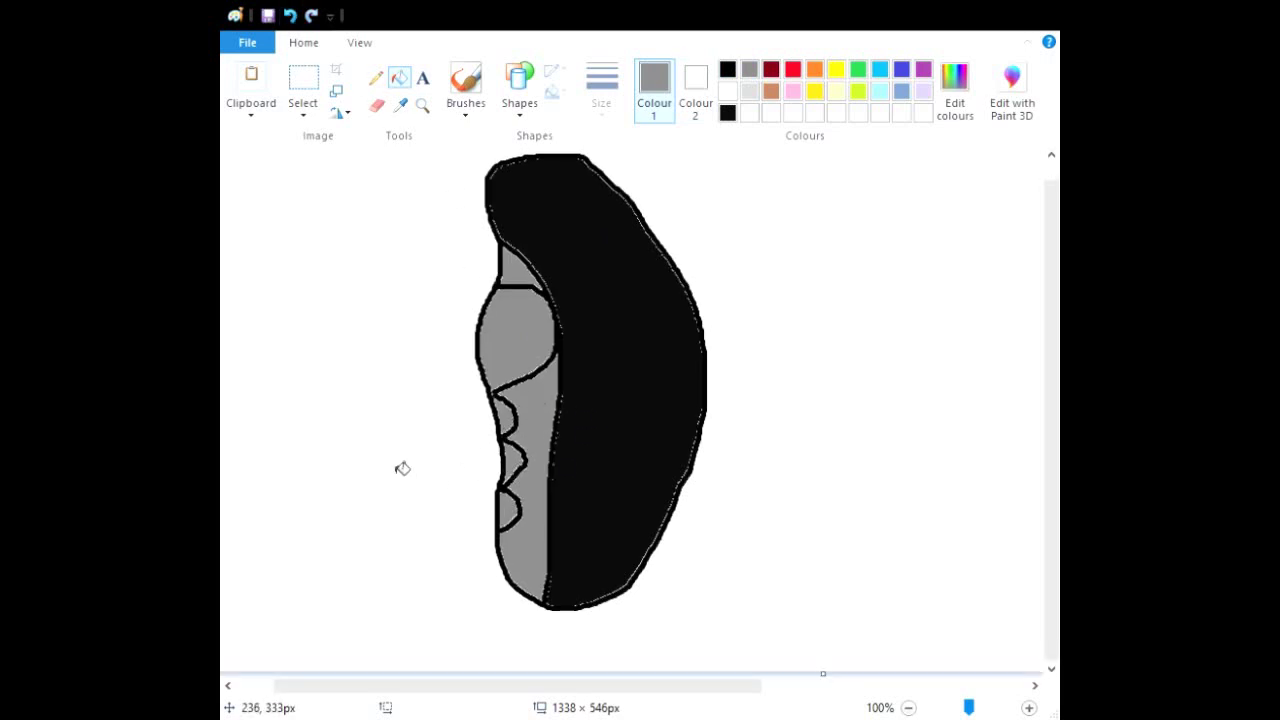
Move the finished torso to the upper left of the canvas.
scroll(402, 469, "up", 1)
left_click(303, 80)
left_click_drag(722, 640, 434, 163)
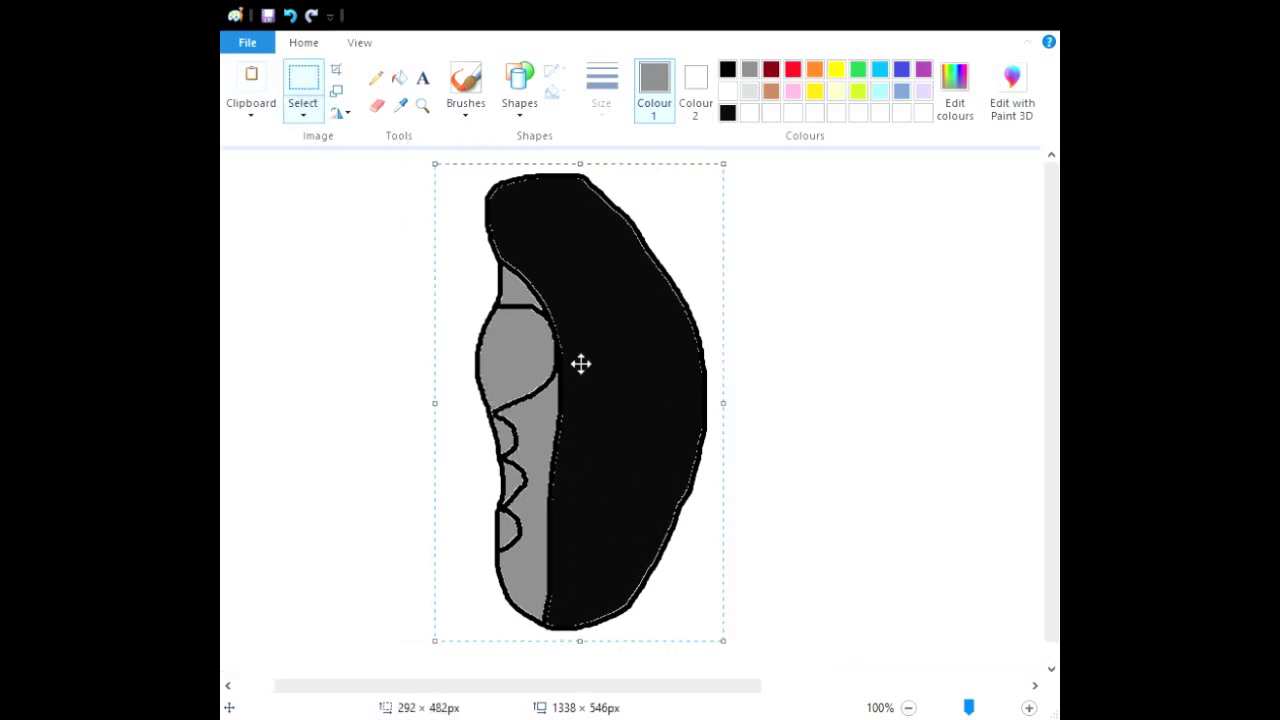
mouse_move(583, 373)
left_mouse_down()
mouse_move(486, 400)
mouse_move(339, 356)
left_mouse_up()
left_click(683, 283)
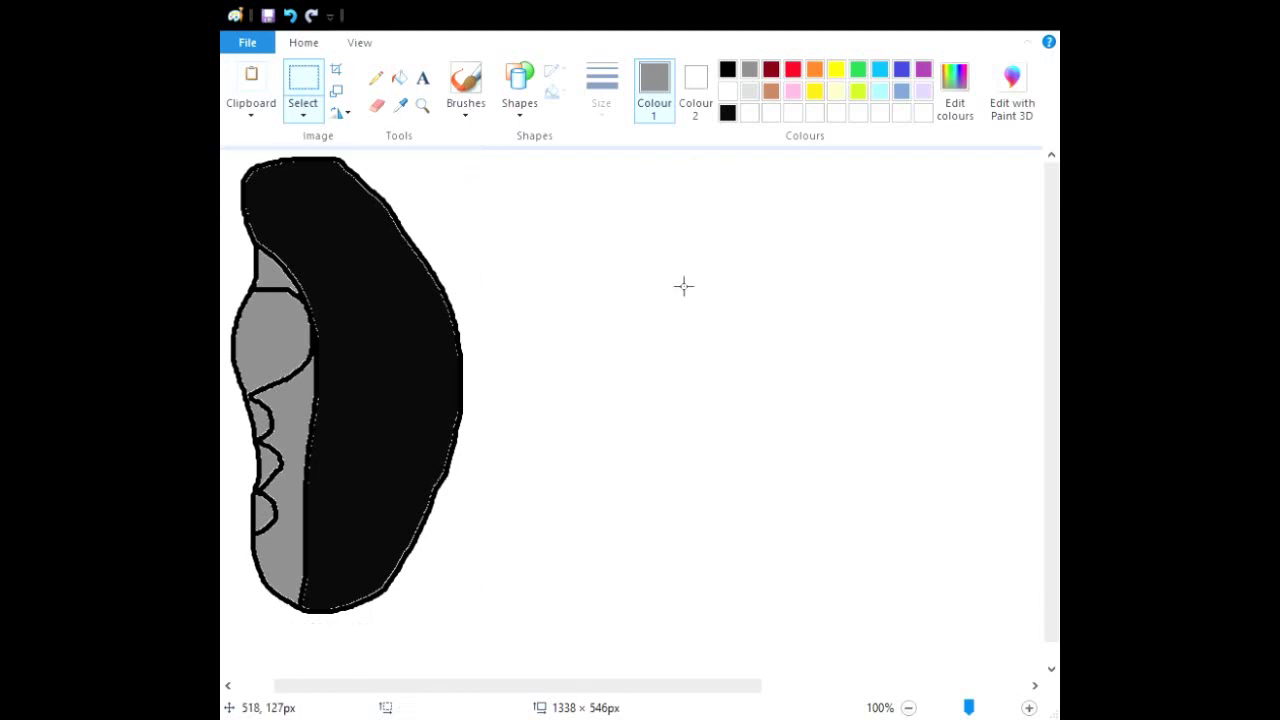
Shrink the canvas around the torso to 311 × 473 px.
scroll(728, 349, "down", 1)
mouse_move(752, 690)
left_mouse_down()
mouse_move(1018, 690)
mouse_move(395, 648)
left_mouse_up()
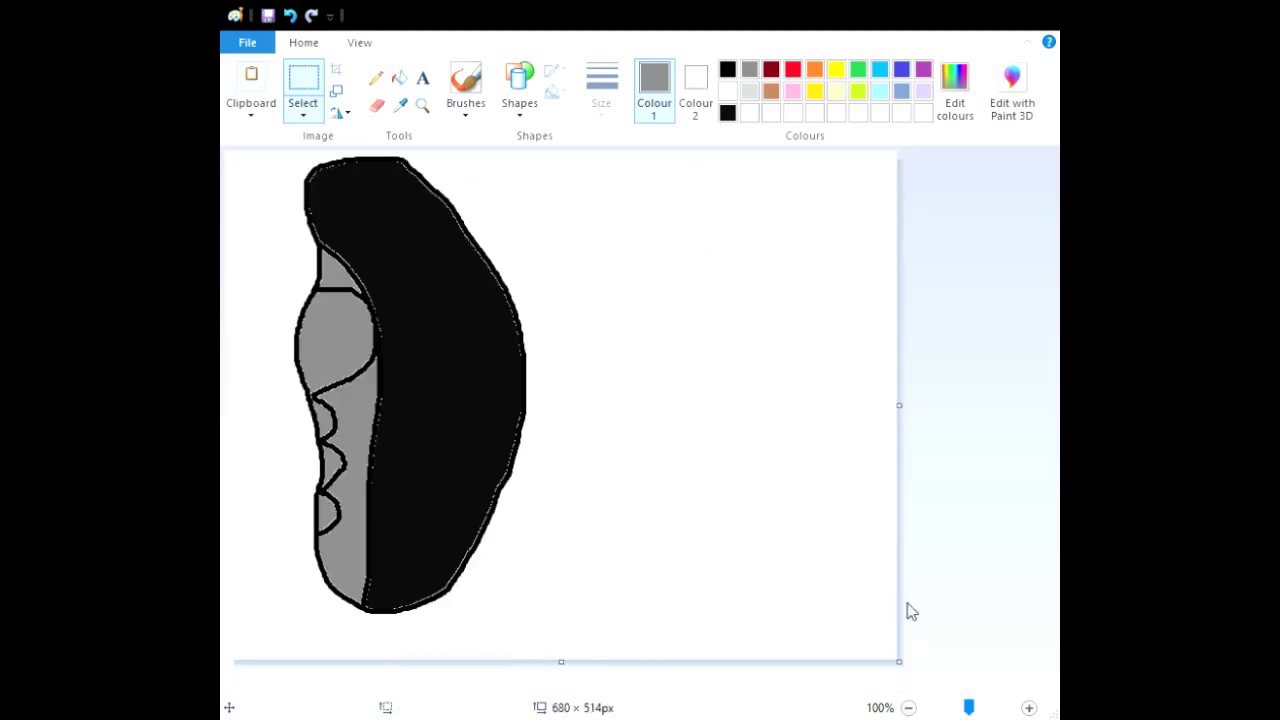
mouse_move(899, 661)
left_mouse_down()
mouse_move(662, 618)
mouse_move(601, 636)
mouse_move(548, 637)
mouse_move(535, 623)
left_mouse_up()
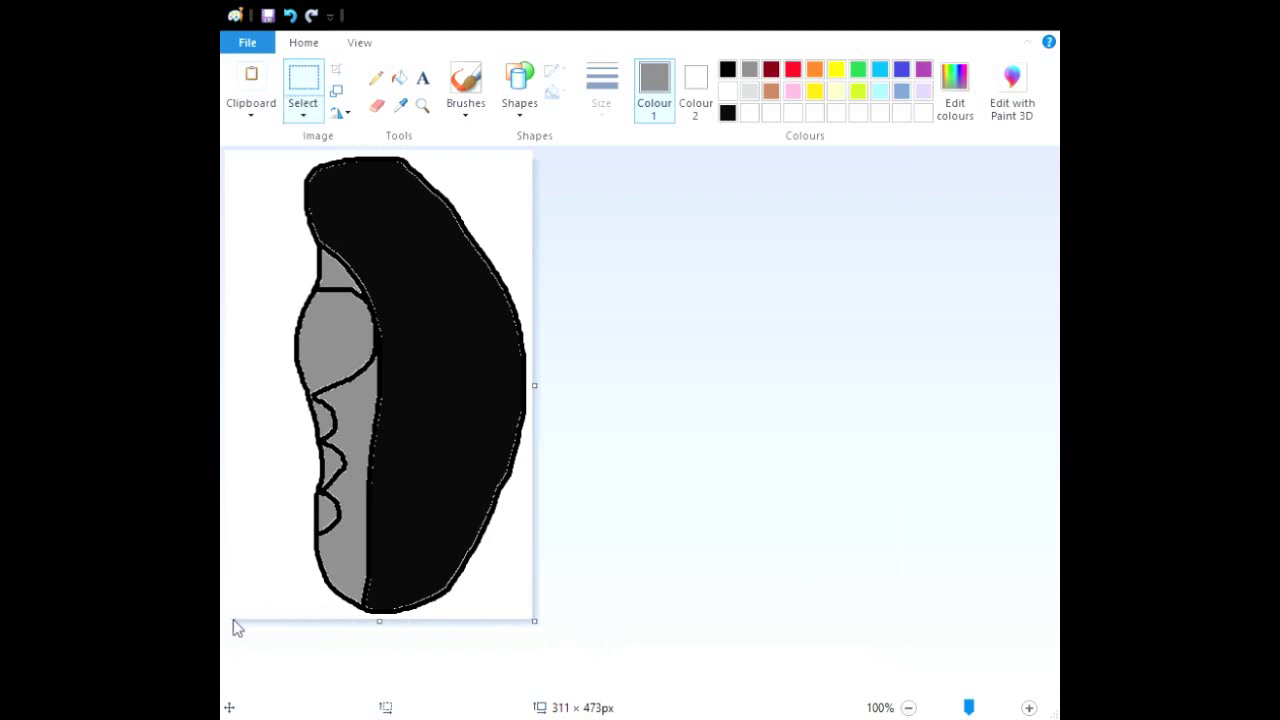
Shift the torso against the canvas's left edge and narrow the canvas to 250 × 473 px.
left_click_drag(240, 621, 579, 120)
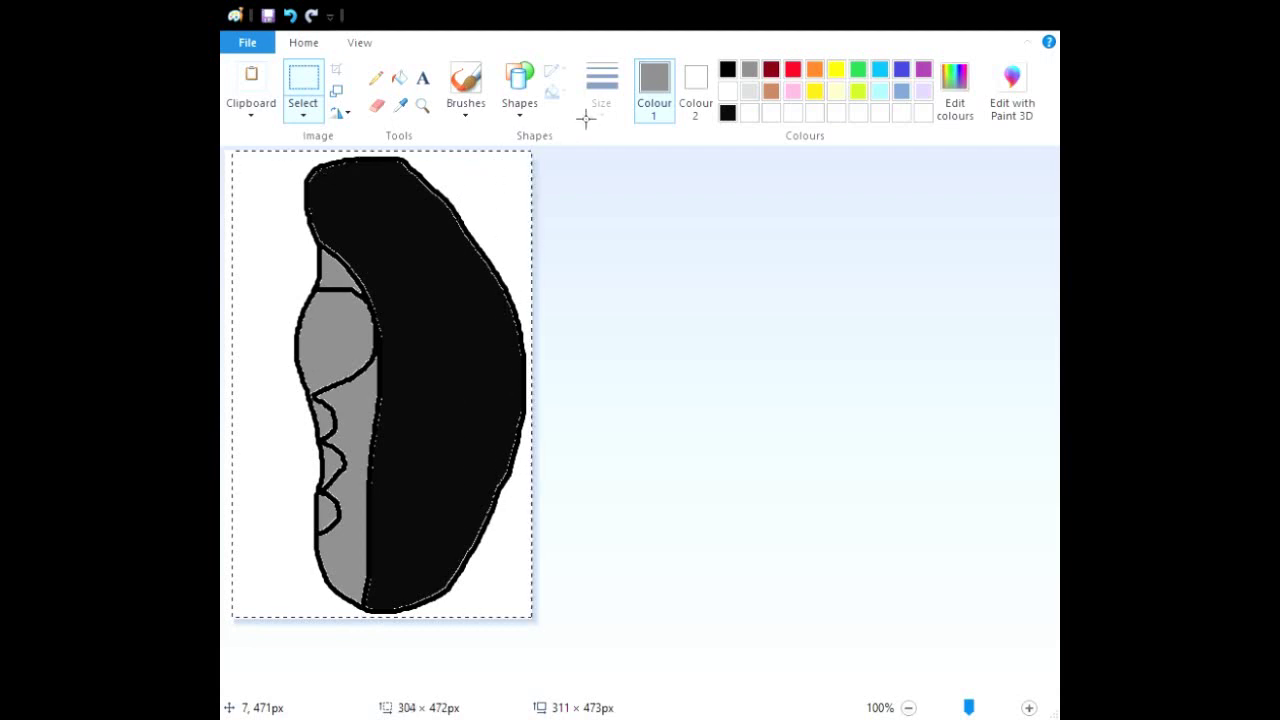
left_click_drag(417, 340, 356, 339)
left_click(574, 426)
left_click_drag(543, 386, 474, 399)
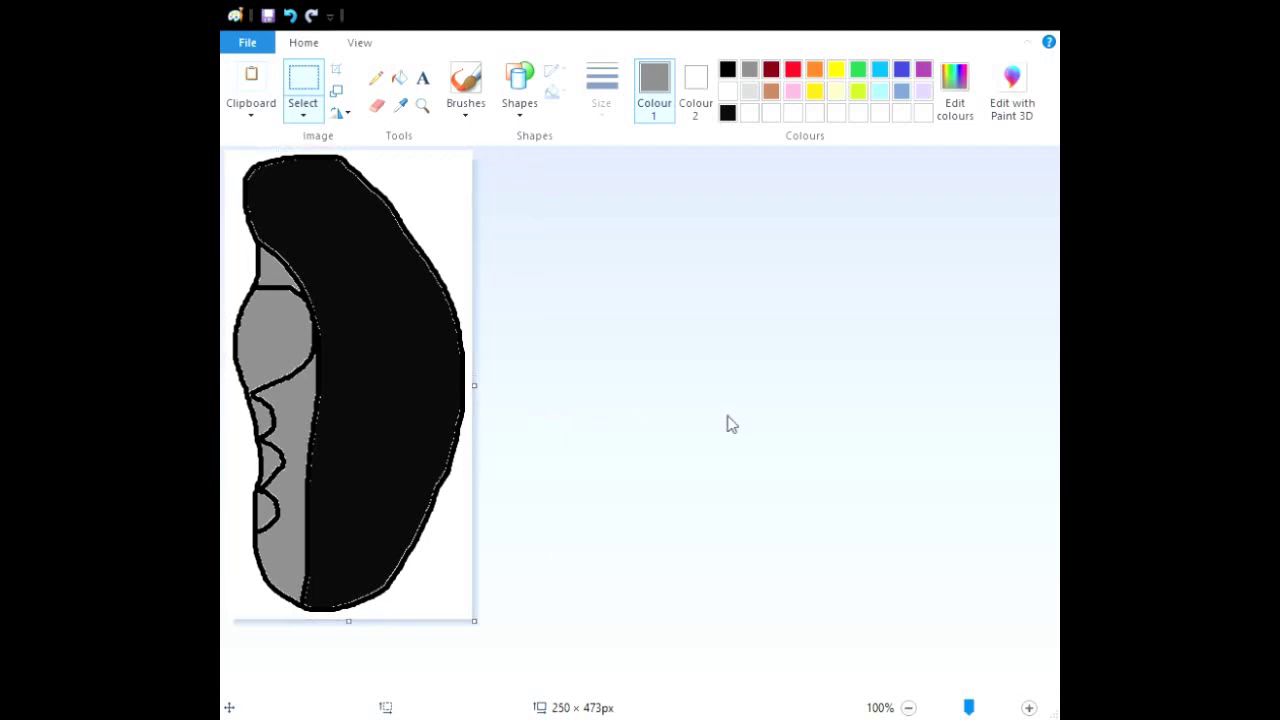
Start a blank image and draw a long black curve bulging to the left as the front edge of a leg.
left_click(478, 84)
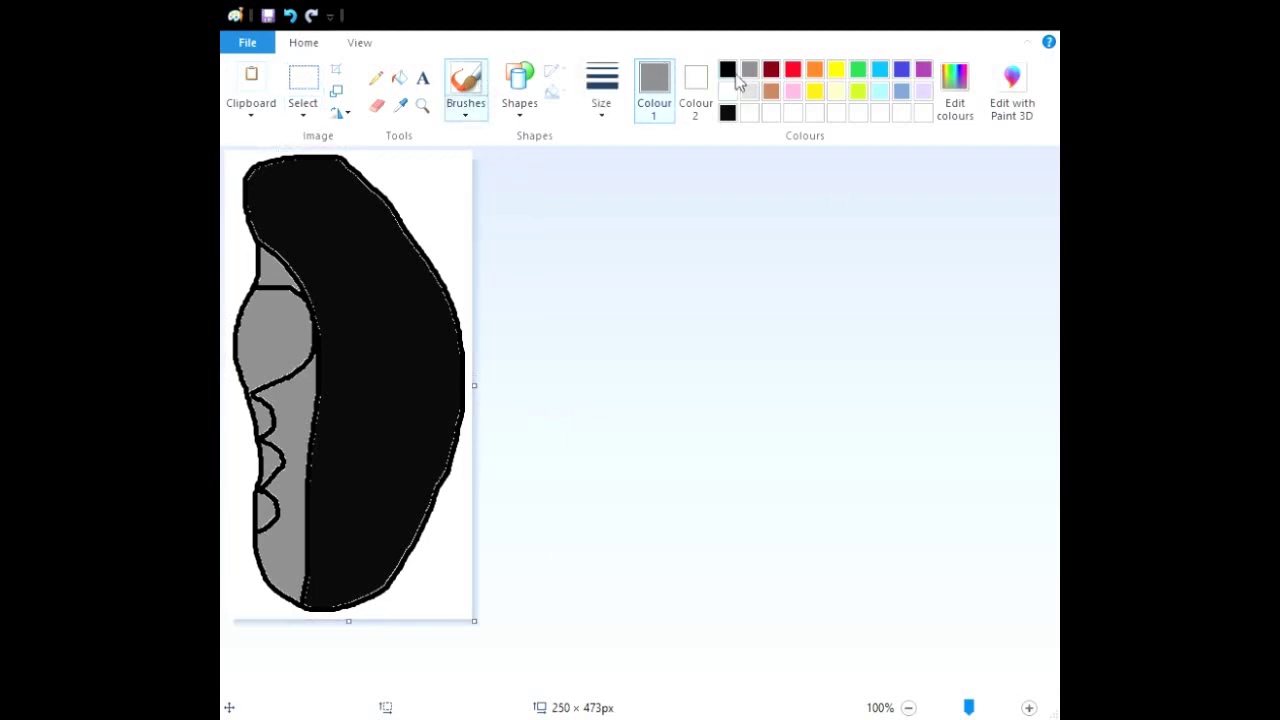
left_click(729, 70)
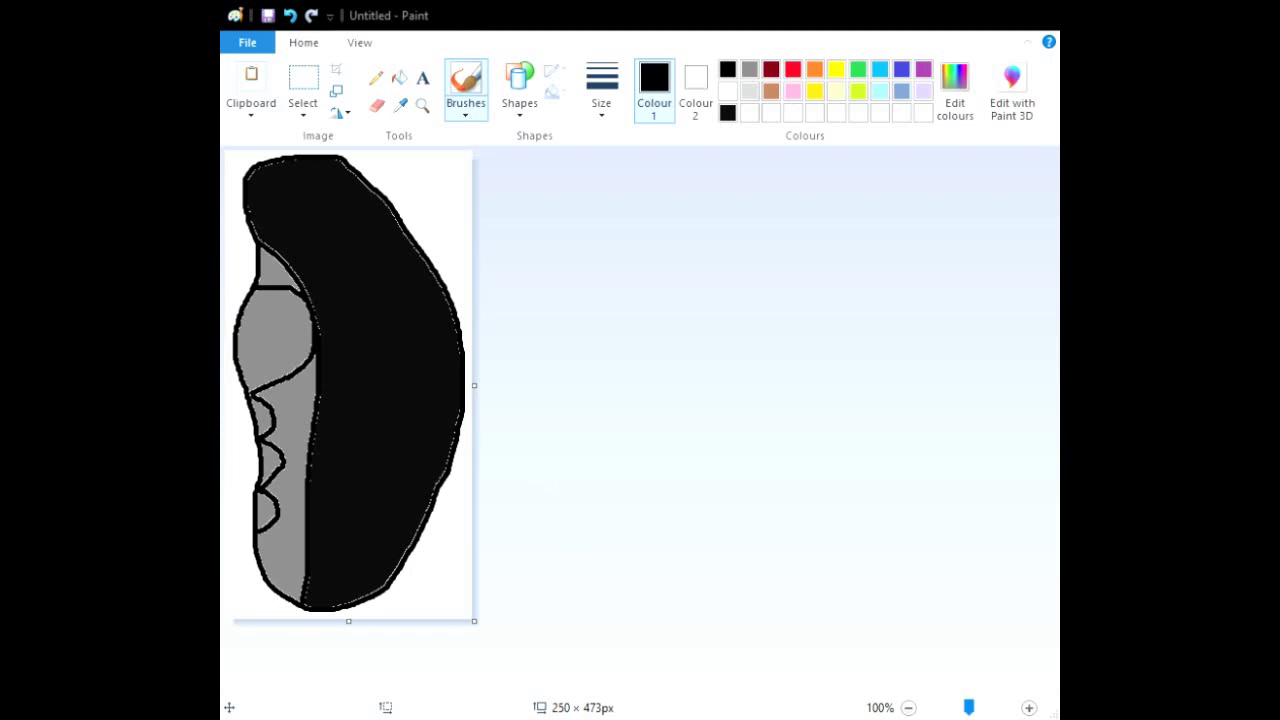
key("ctrl+n")
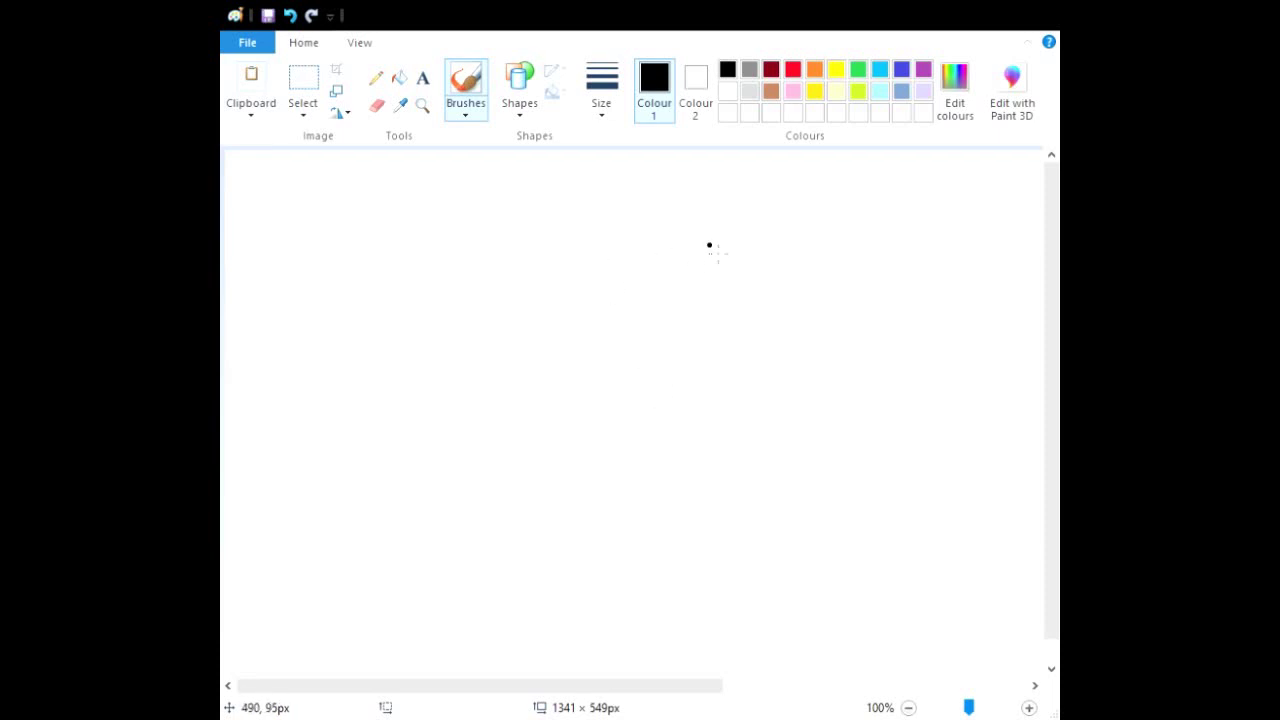
mouse_move(661, 252)
left_mouse_down()
mouse_move(610, 362)
mouse_move(598, 484)
mouse_move(646, 613)
left_mouse_up()
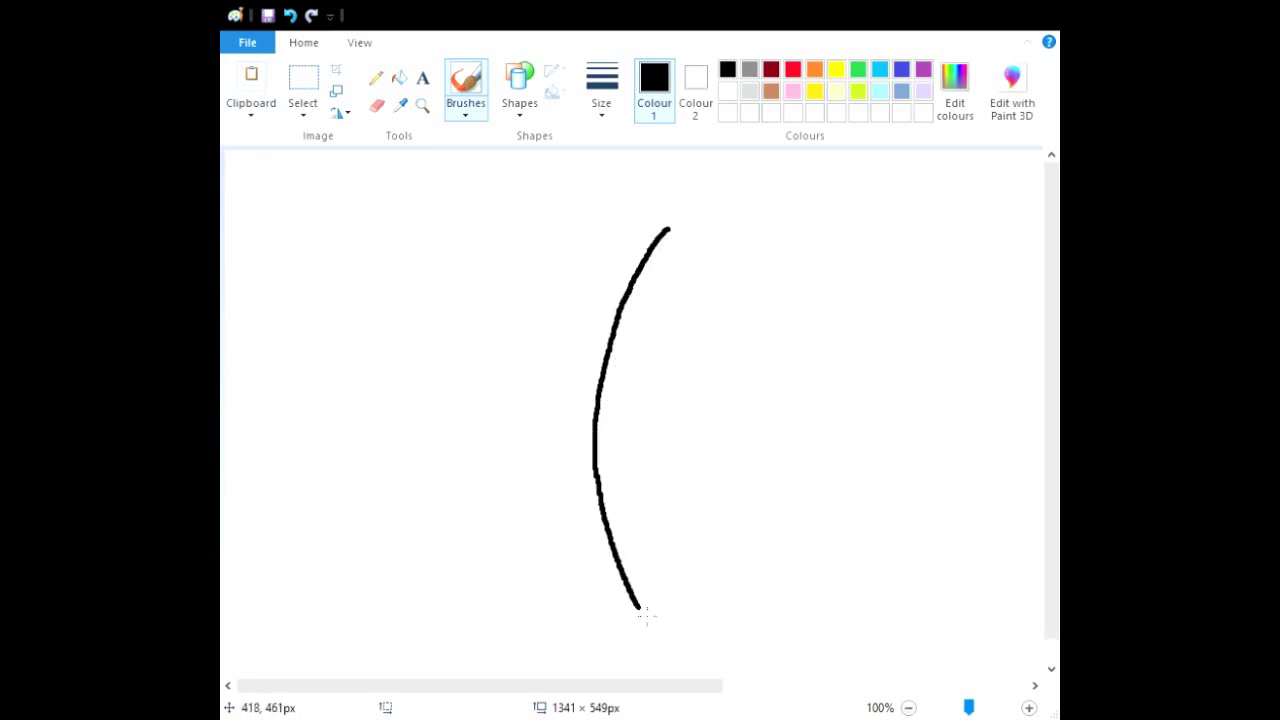
scroll(684, 462, "down", 1)
left_click(683, 462)
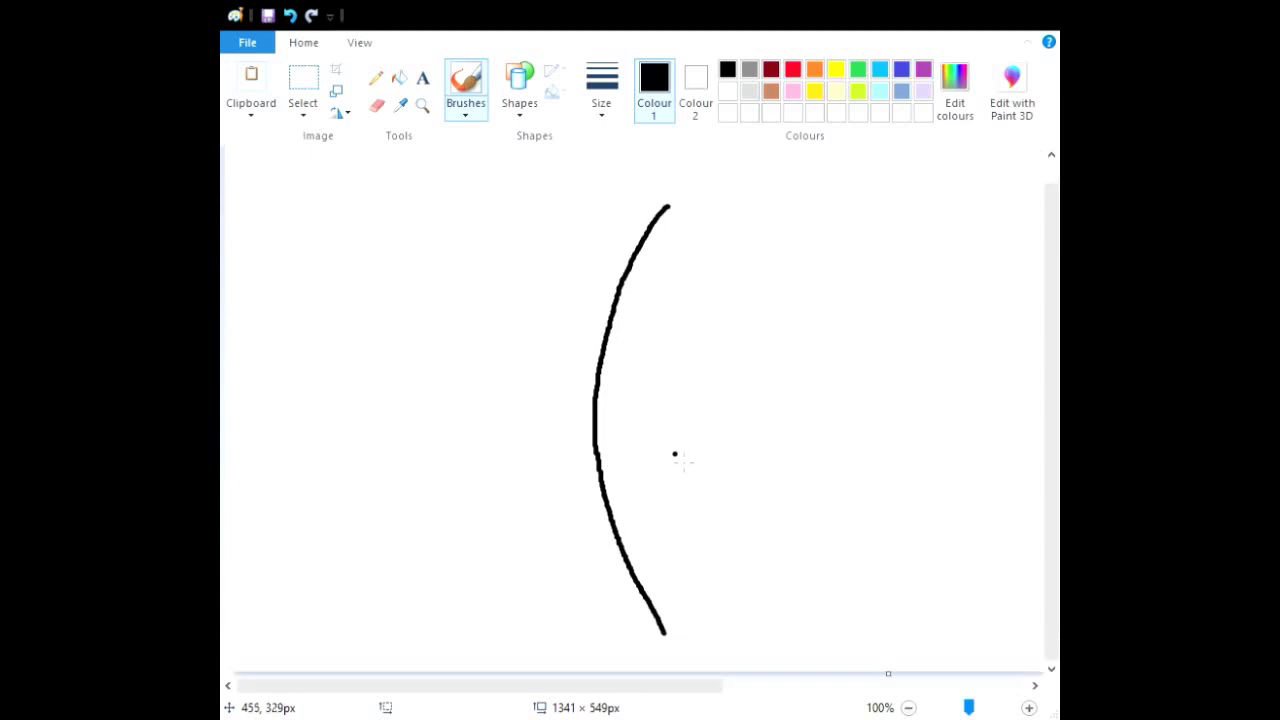
Move the leg's front curve slightly up and to the left on the canvas.
scroll(366, 152, "up", 1)
left_click(303, 80)
mouse_move(525, 180)
left_mouse_down()
mouse_move(720, 343)
mouse_move(866, 698)
left_mouse_up()
left_click_drag(711, 446, 697, 409)
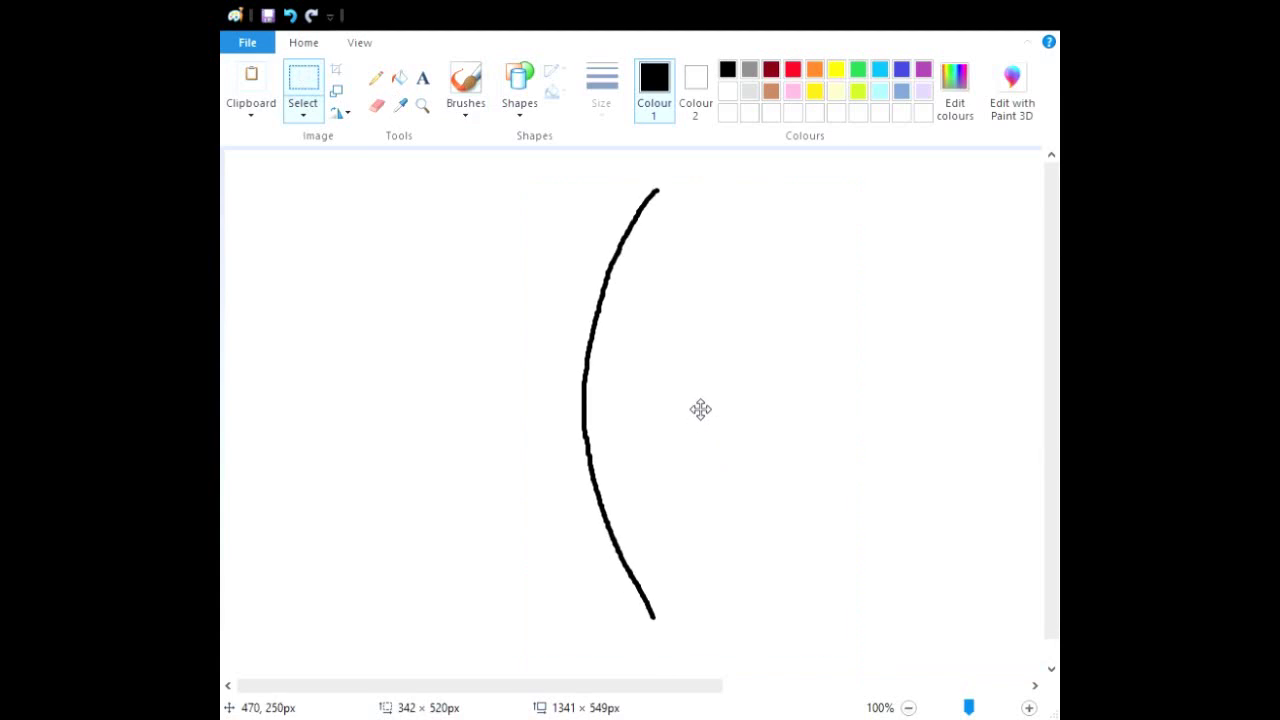
left_click(466, 80)
scroll(590, 440, "down", 1)
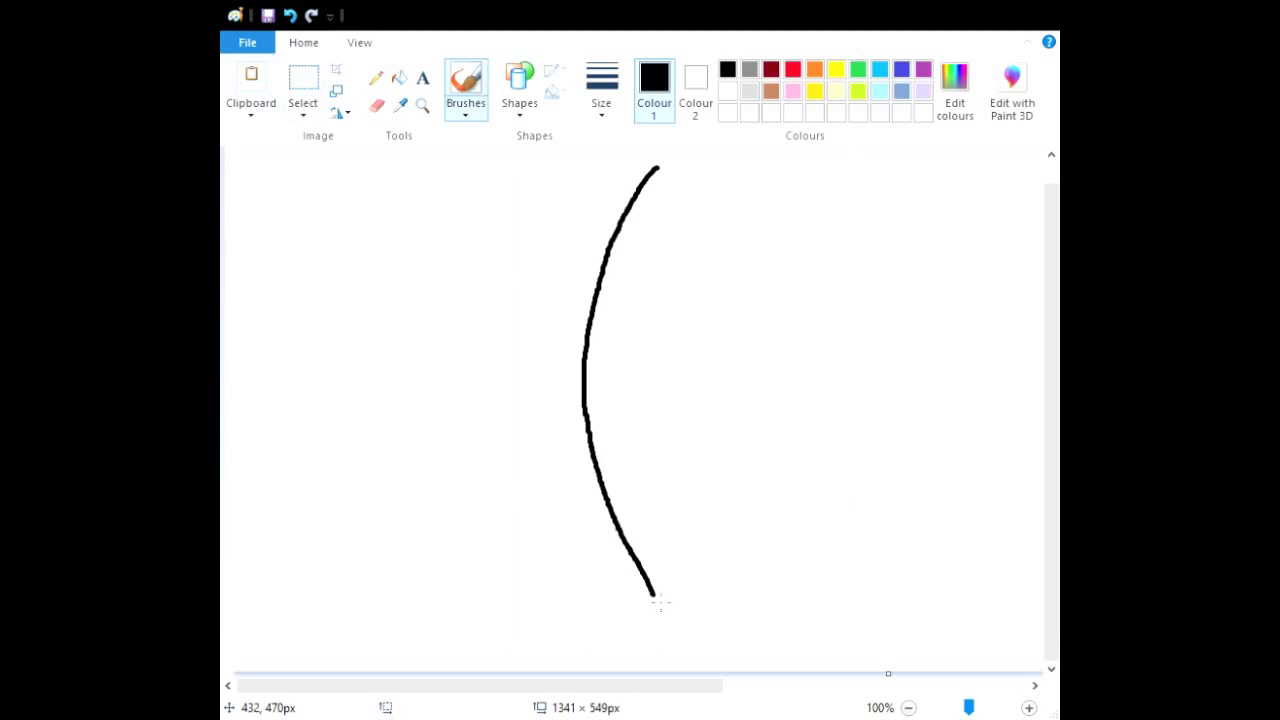
left_click_drag(650, 594, 610, 595)
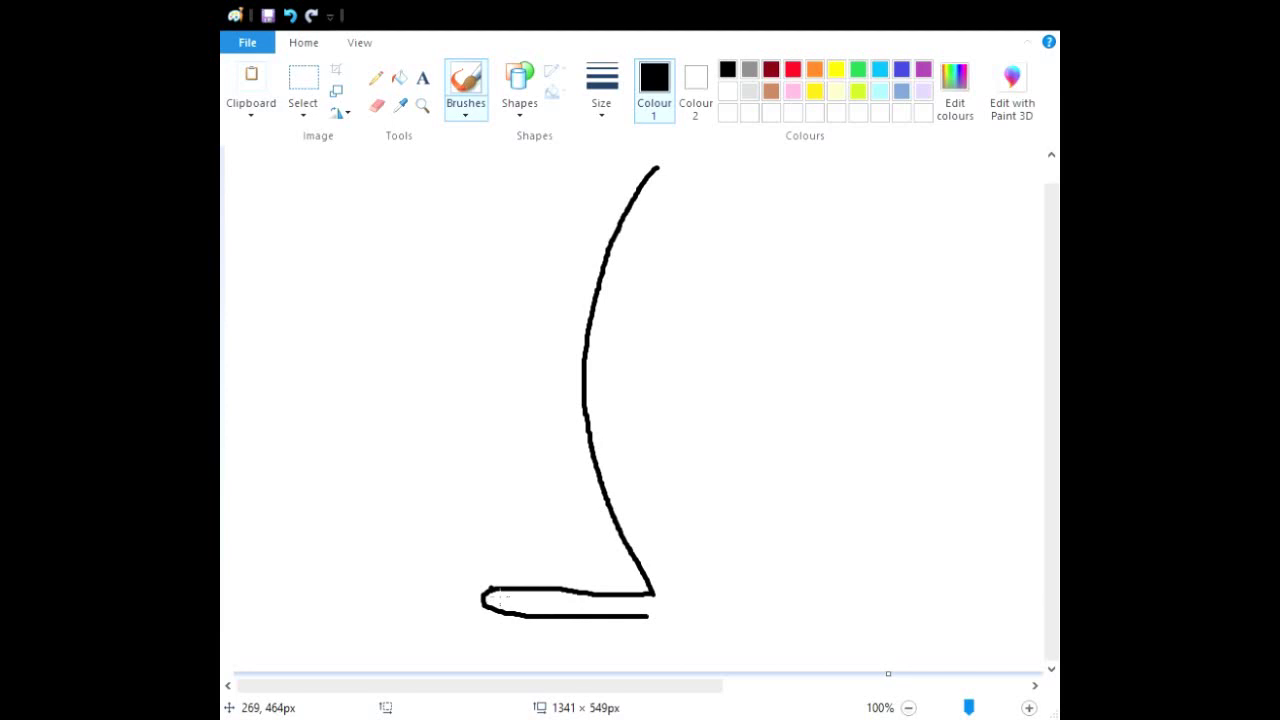
left_click(290, 15)
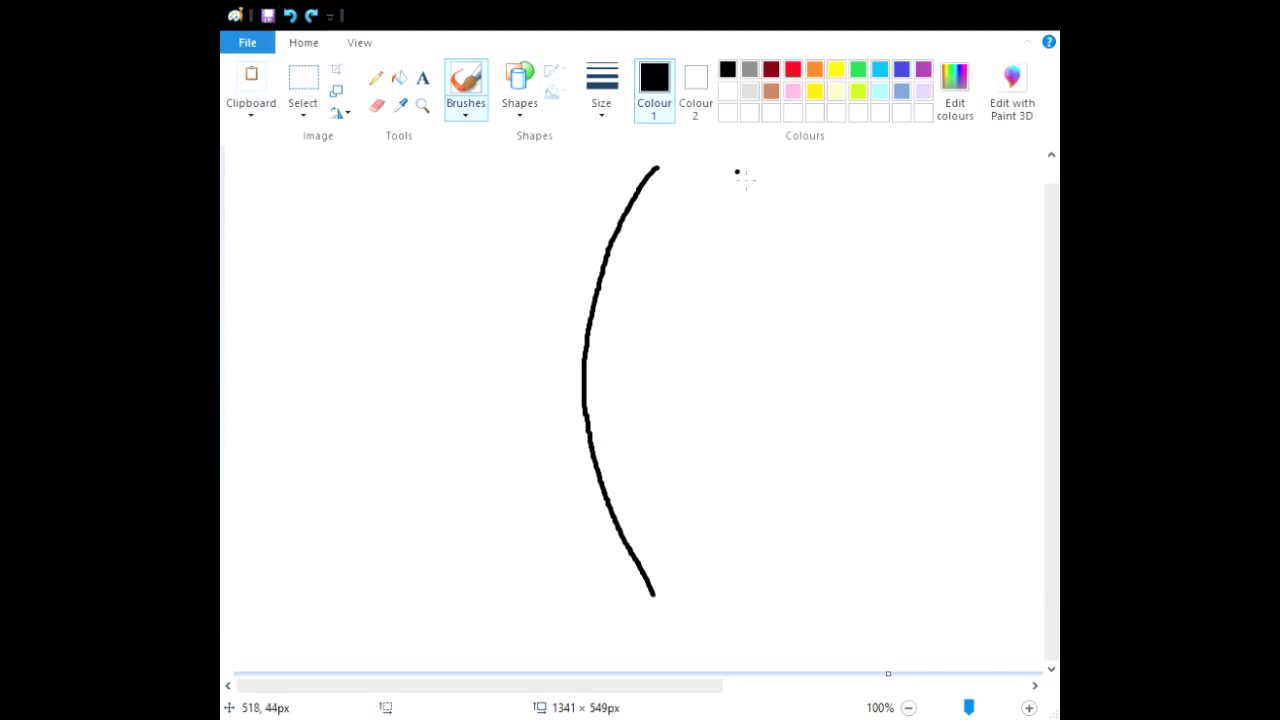
Draw the leg's back edge with a sharp inward bend at the knee, continuing into a heel, sole and forward-pointing foot with four toes.
mouse_move(768, 235)
left_mouse_down()
mouse_move(749, 344)
mouse_move(708, 418)
mouse_move(764, 595)
left_mouse_up()
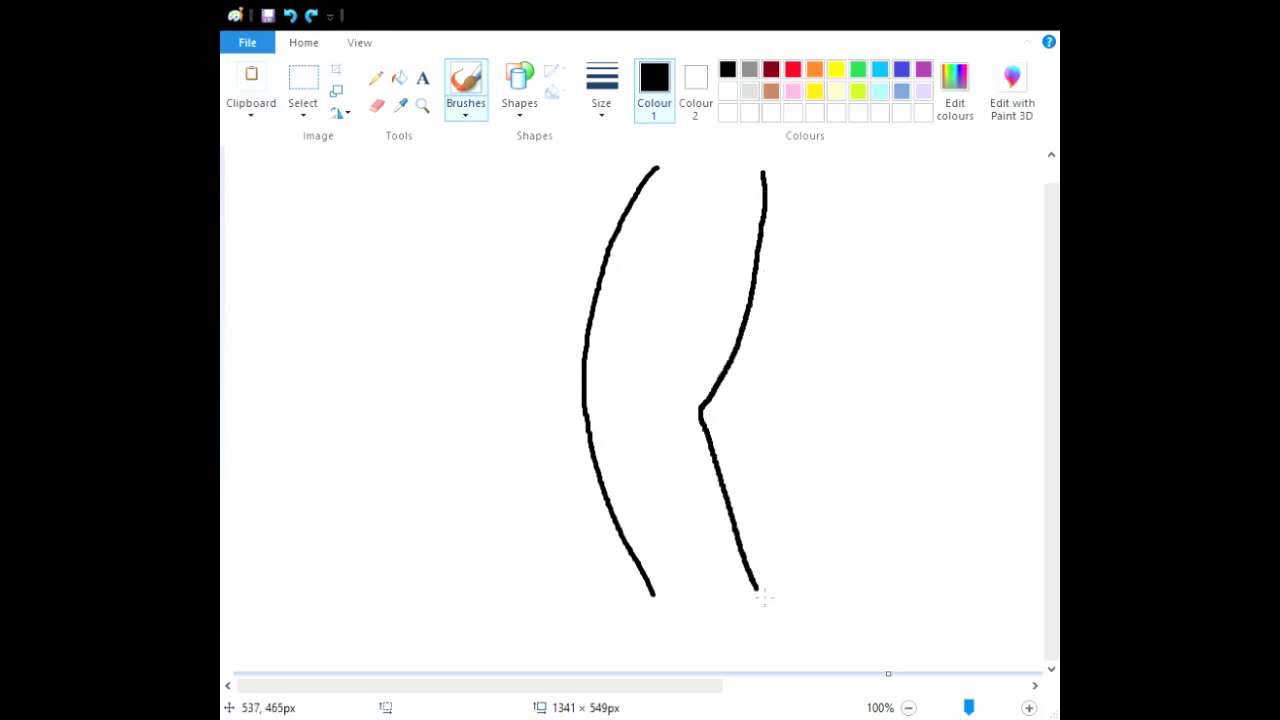
left_click_drag(736, 641, 706, 651)
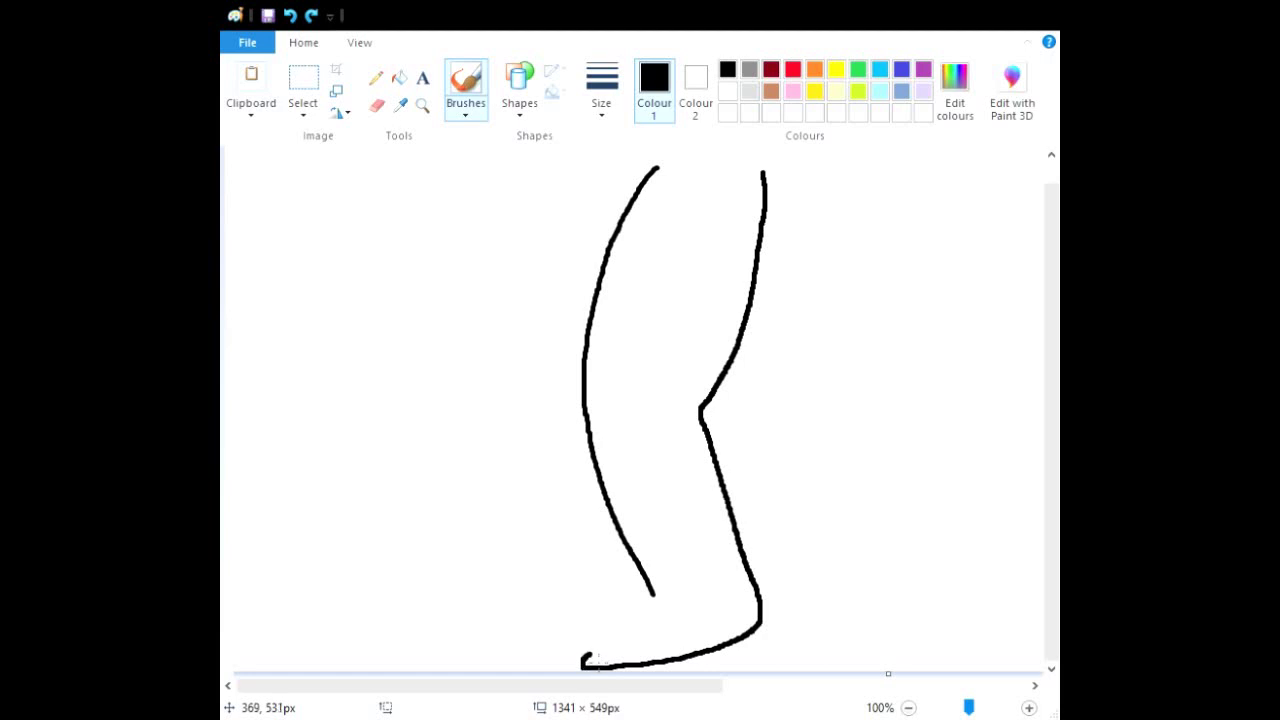
left_click_drag(658, 630, 706, 617)
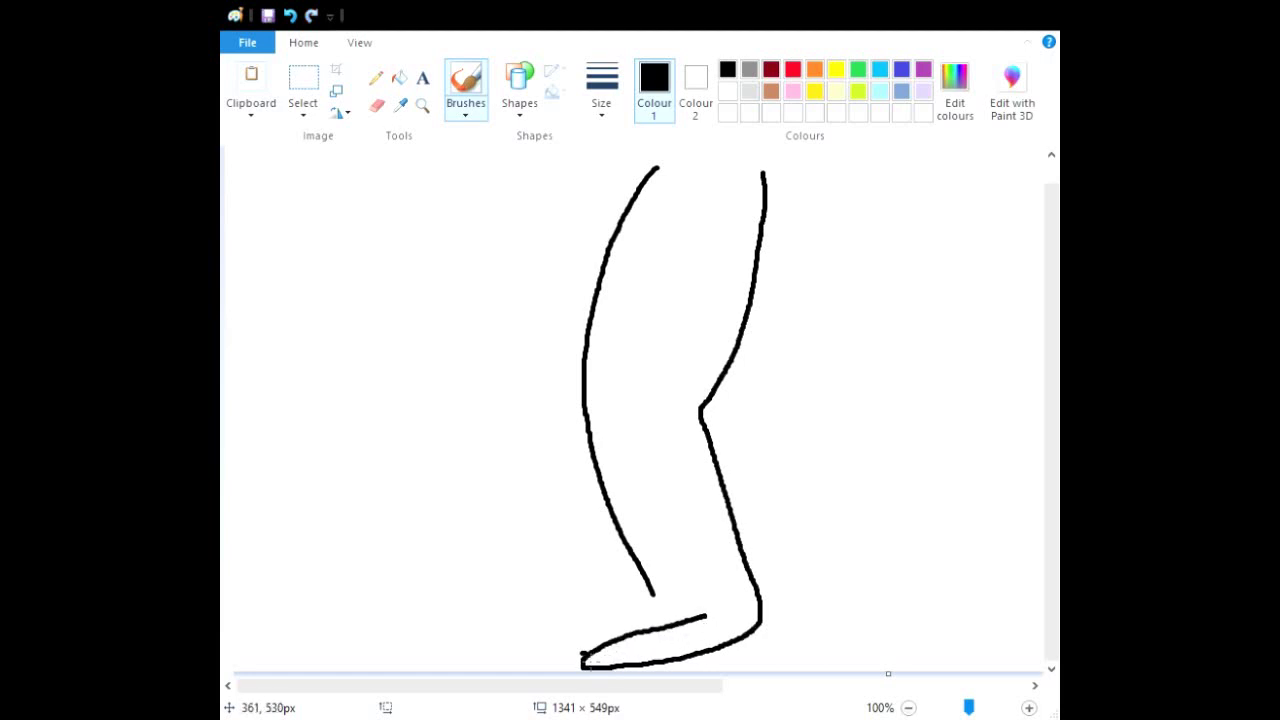
left_click_drag(656, 611, 676, 604)
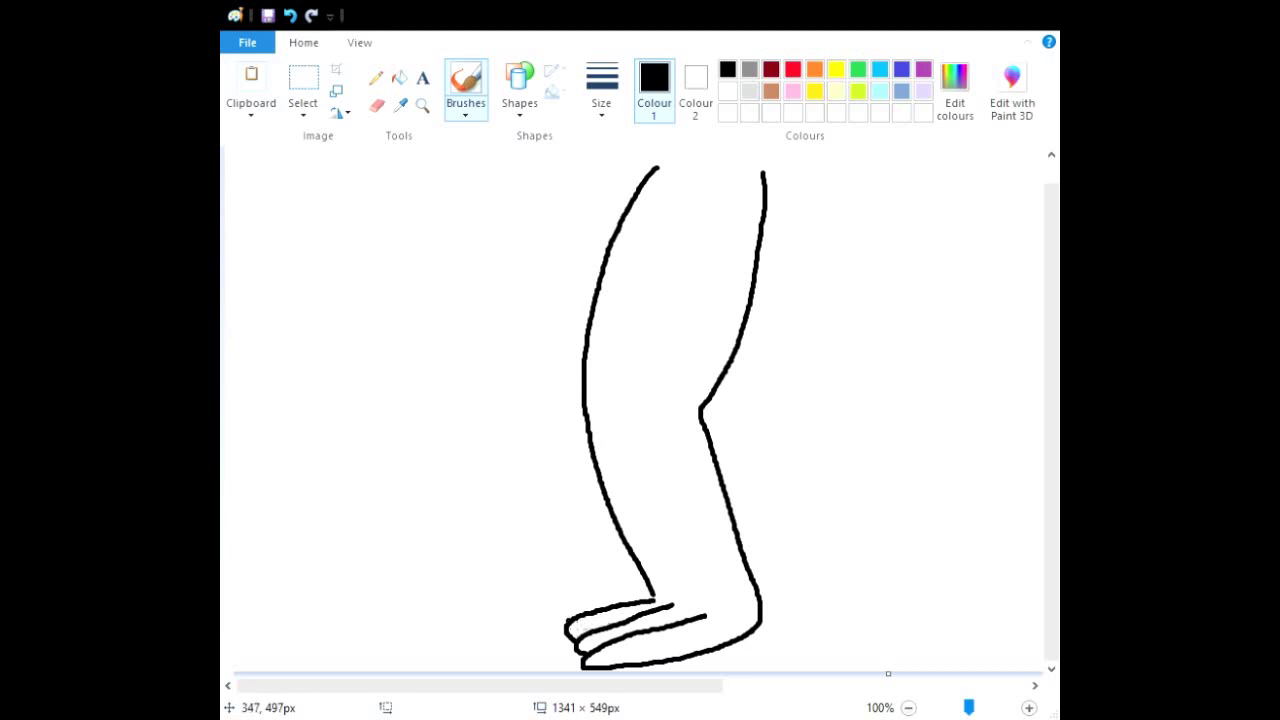
left_click_drag(631, 597, 653, 596)
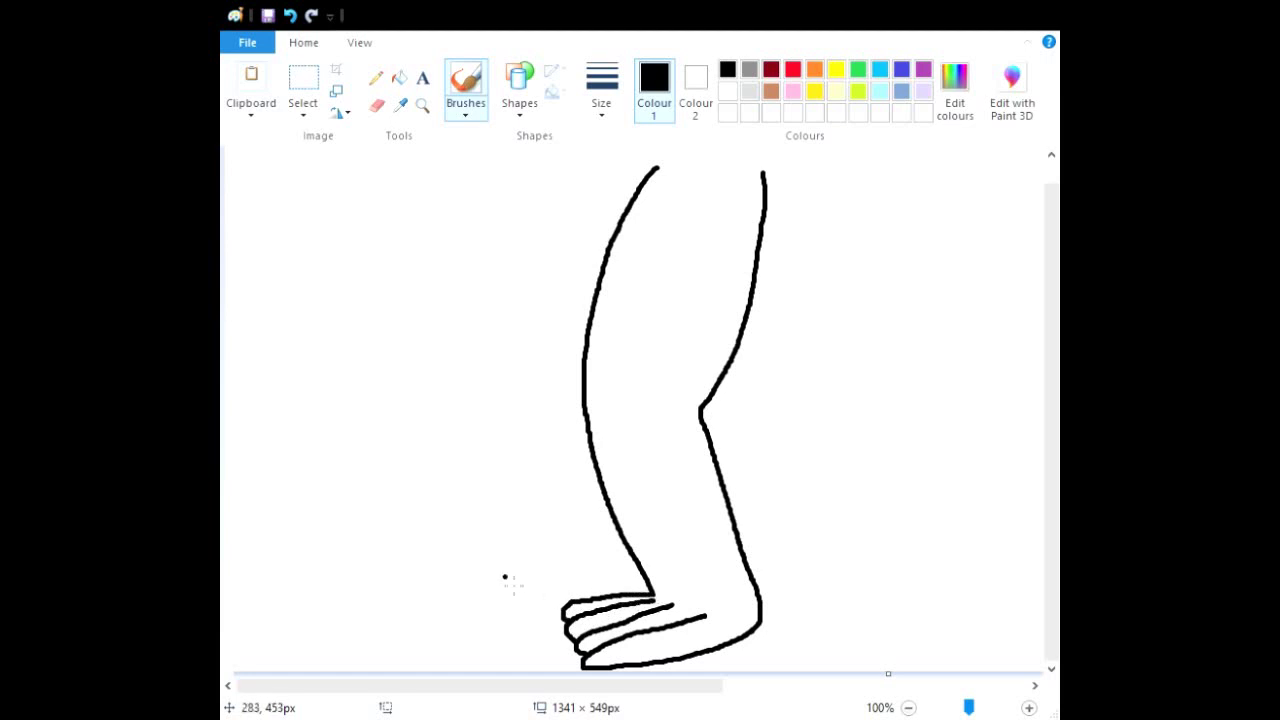
left_click(422, 105)
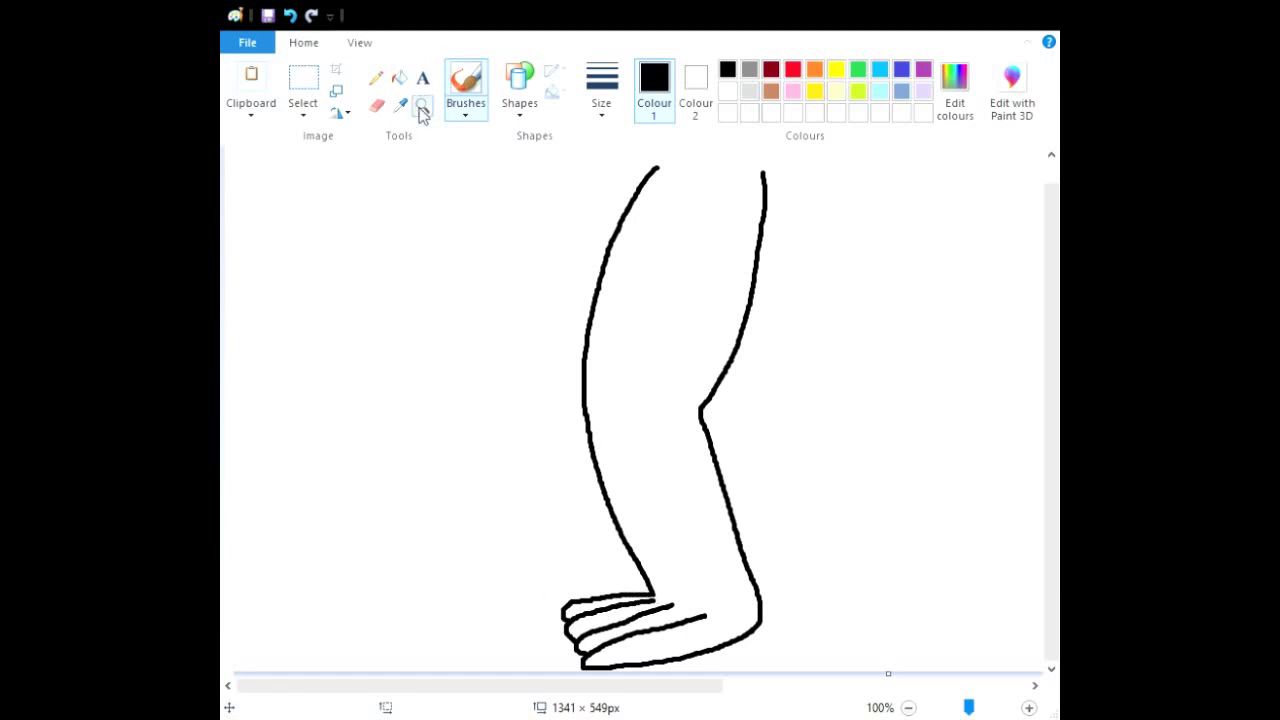
left_click(640, 555)
left_click(525, 560)
left_click(514, 561)
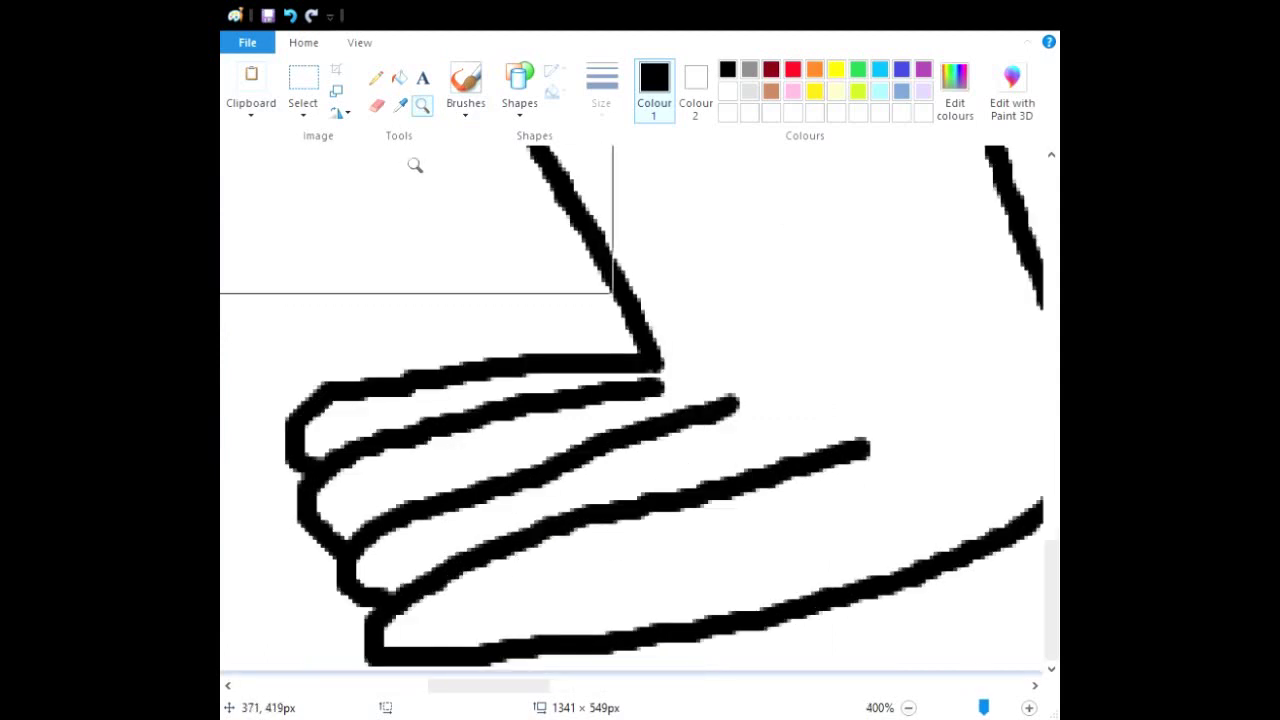
left_click(465, 85)
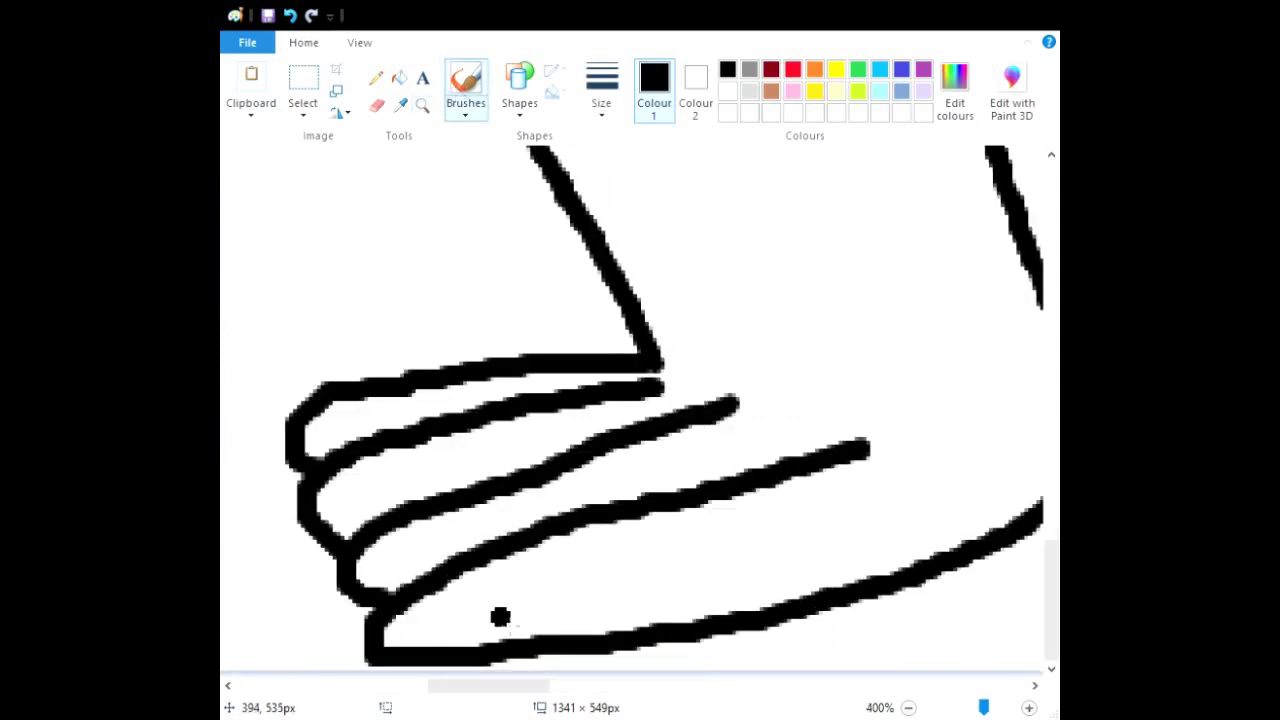
mouse_move(504, 621)
left_mouse_down()
mouse_move(490, 585)
mouse_move(432, 617)
mouse_move(442, 634)
mouse_move(512, 620)
left_mouse_up()
mouse_move(423, 557)
left_mouse_down()
mouse_move(432, 572)
mouse_move(413, 537)
mouse_move(386, 560)
mouse_move(405, 590)
mouse_move(425, 560)
left_mouse_up()
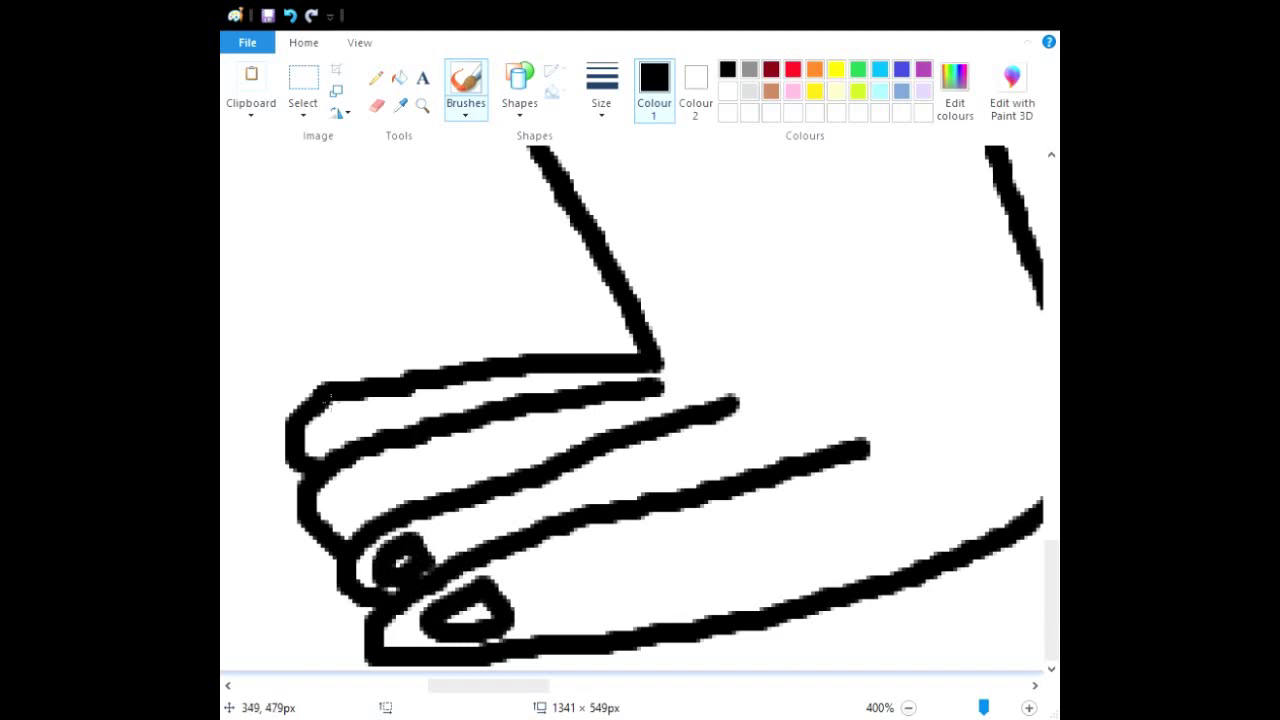
left_click(294, 17)
left_click(294, 17)
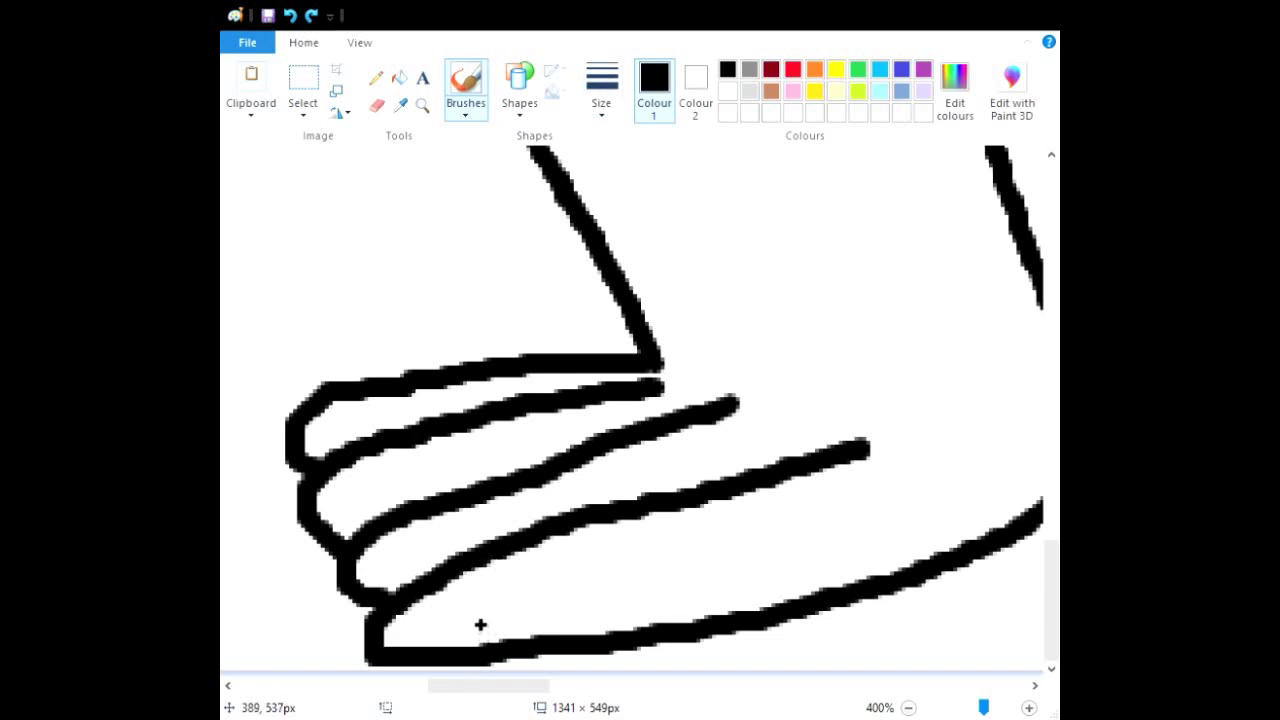
Outline a small nail in thin black strokes near the tip of each of the four toes.
mouse_move(476, 629)
left_mouse_down()
mouse_move(454, 595)
mouse_move(406, 625)
mouse_move(422, 644)
mouse_move(478, 626)
left_mouse_up()
mouse_move(413, 562)
left_mouse_down()
mouse_move(422, 550)
mouse_move(408, 534)
mouse_move(372, 552)
mouse_move(393, 570)
mouse_move(421, 566)
left_mouse_up()
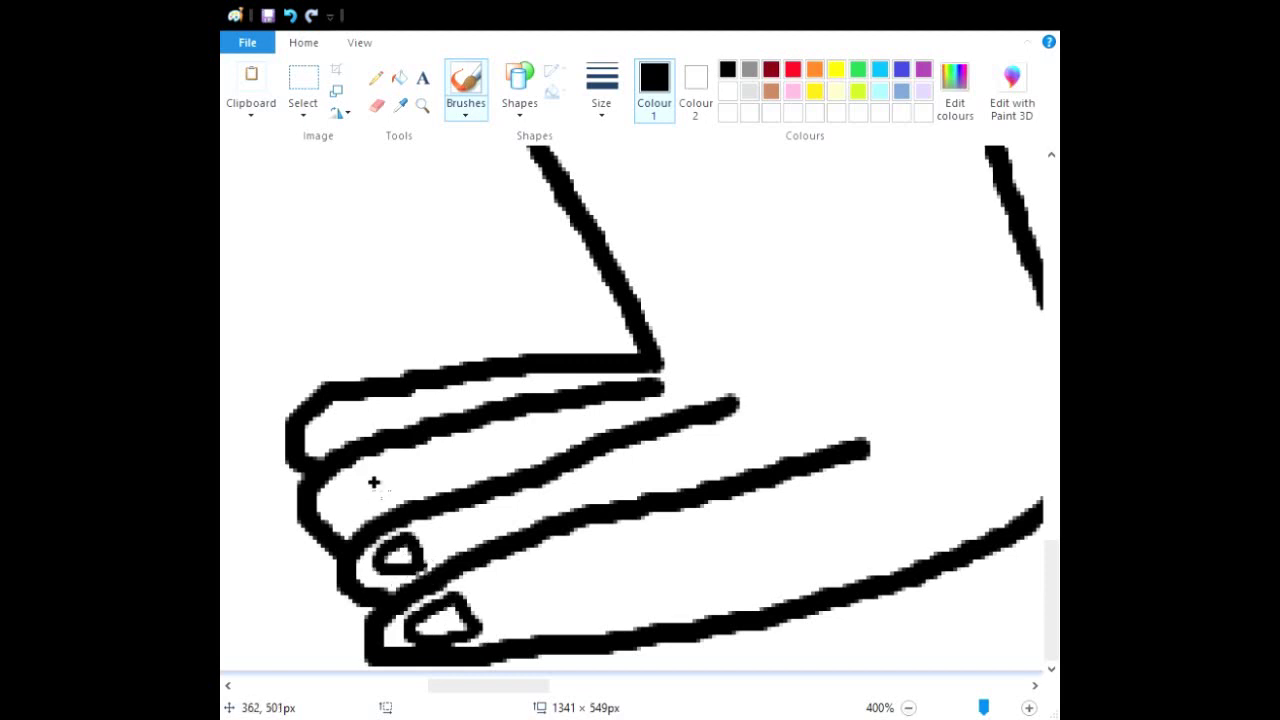
mouse_move(377, 500)
left_mouse_down()
mouse_move(366, 473)
mouse_move(329, 504)
mouse_move(366, 510)
mouse_move(378, 498)
left_mouse_up()
mouse_move(350, 437)
left_mouse_down()
mouse_move(348, 416)
mouse_move(330, 409)
mouse_move(317, 440)
mouse_move(338, 446)
left_mouse_up()
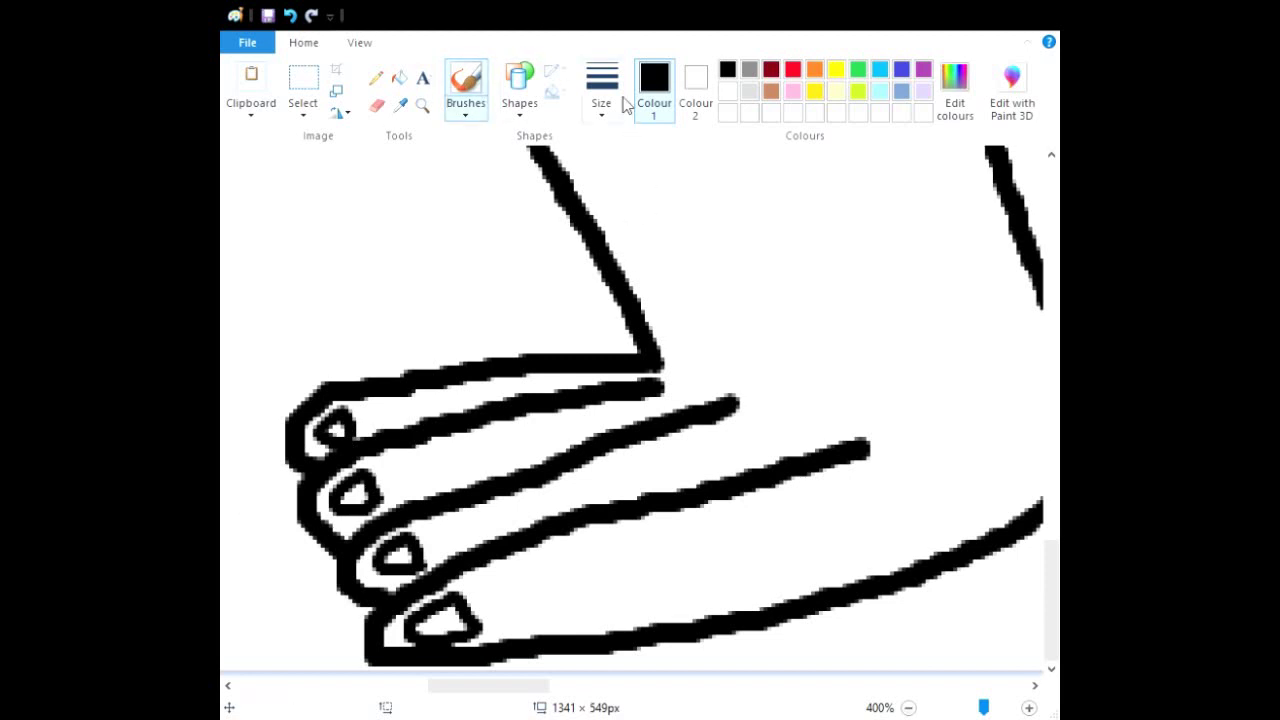
Draw a wavy black line across the ankle and close the top of the leg with a rounded stroke.
left_click_drag(545, 686, 575, 690)
mouse_move(413, 286)
left_mouse_down()
mouse_move(453, 312)
mouse_move(483, 292)
mouse_move(830, 297)
left_mouse_up()
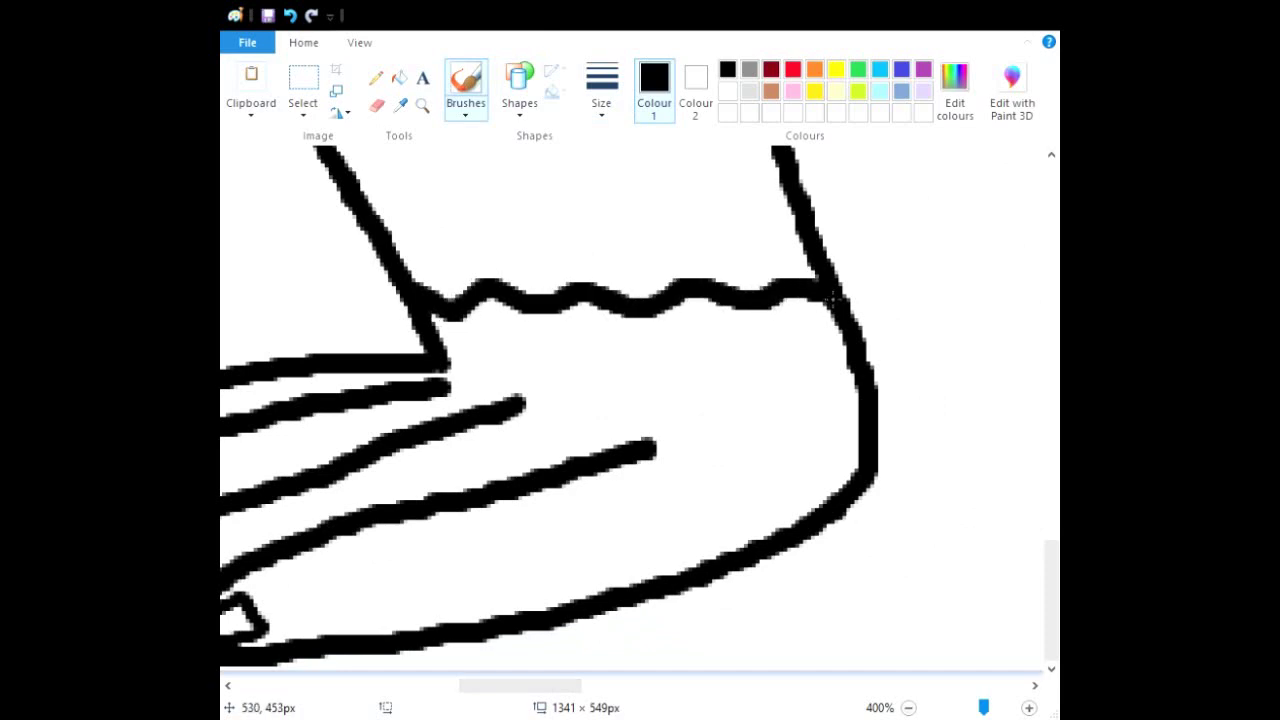
left_click(908, 707)
left_click(908, 707)
left_click(908, 707)
left_click_drag(823, 690, 594, 700)
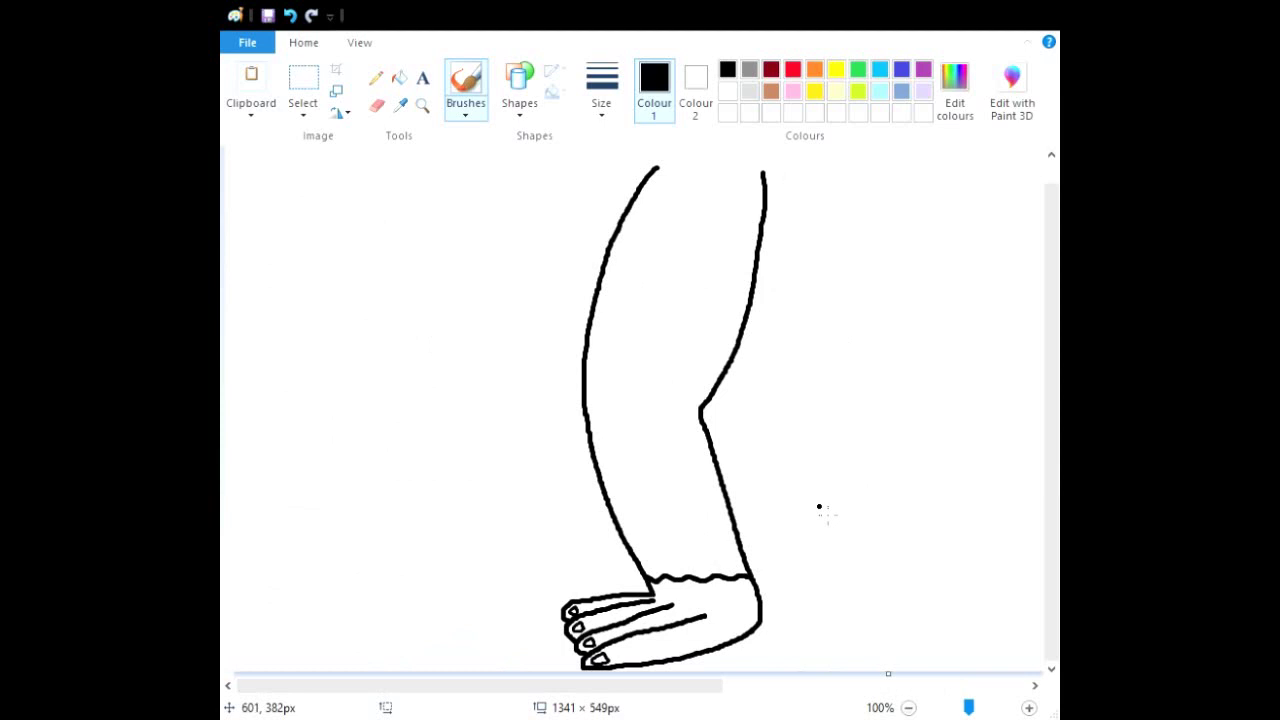
scroll(819, 507, "up", 1)
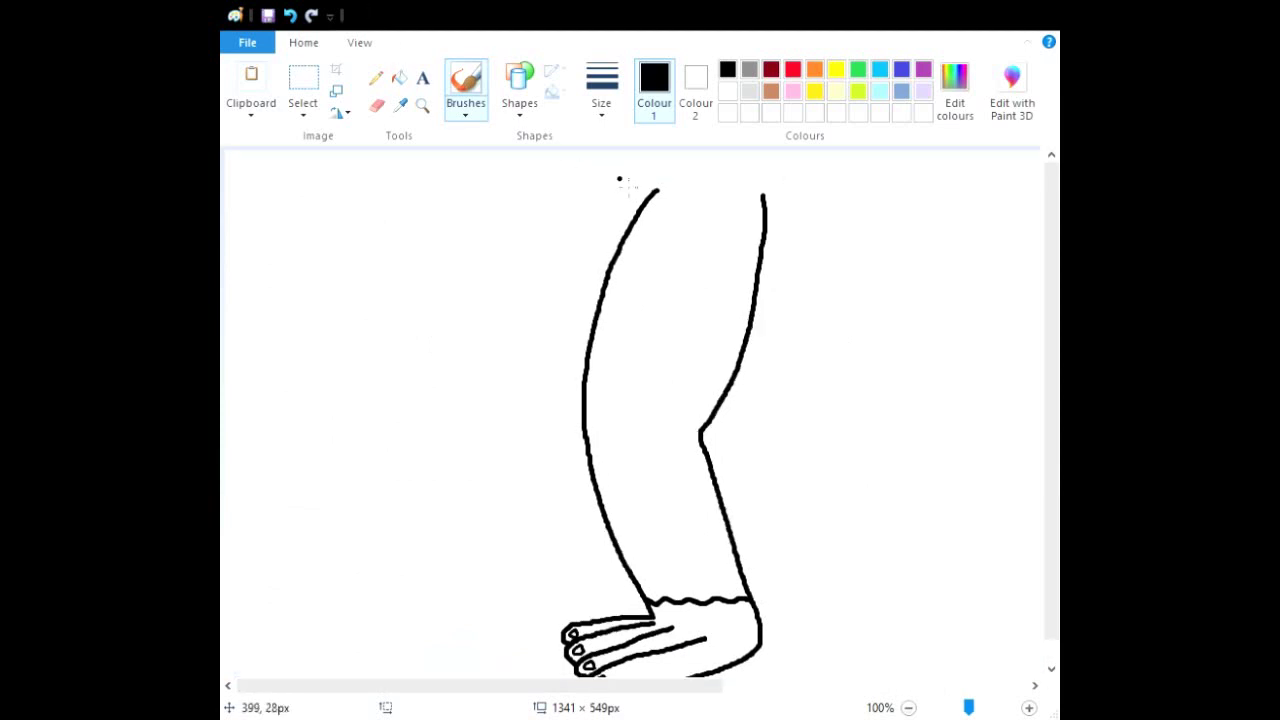
mouse_move(658, 190)
left_mouse_down()
mouse_move(706, 176)
mouse_move(765, 190)
left_mouse_up()
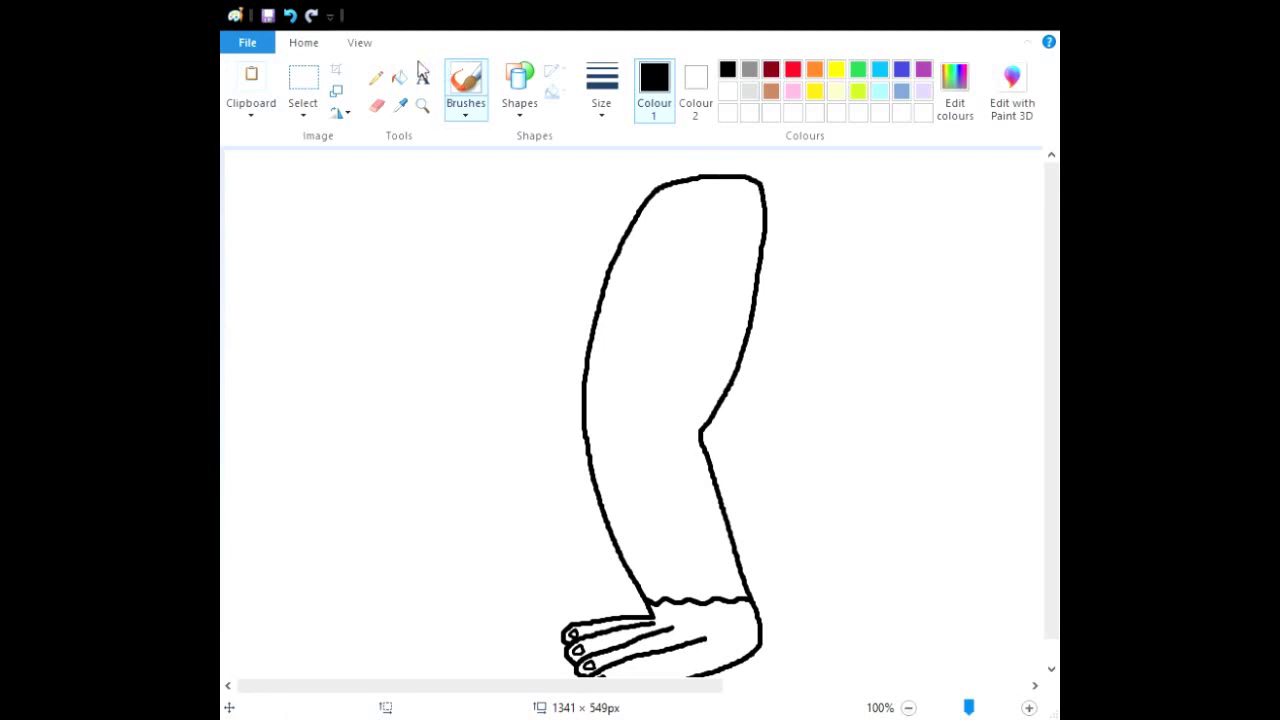
Fill the leg above the wavy ankle line with a custom near-black colour.
left_click(399, 78)
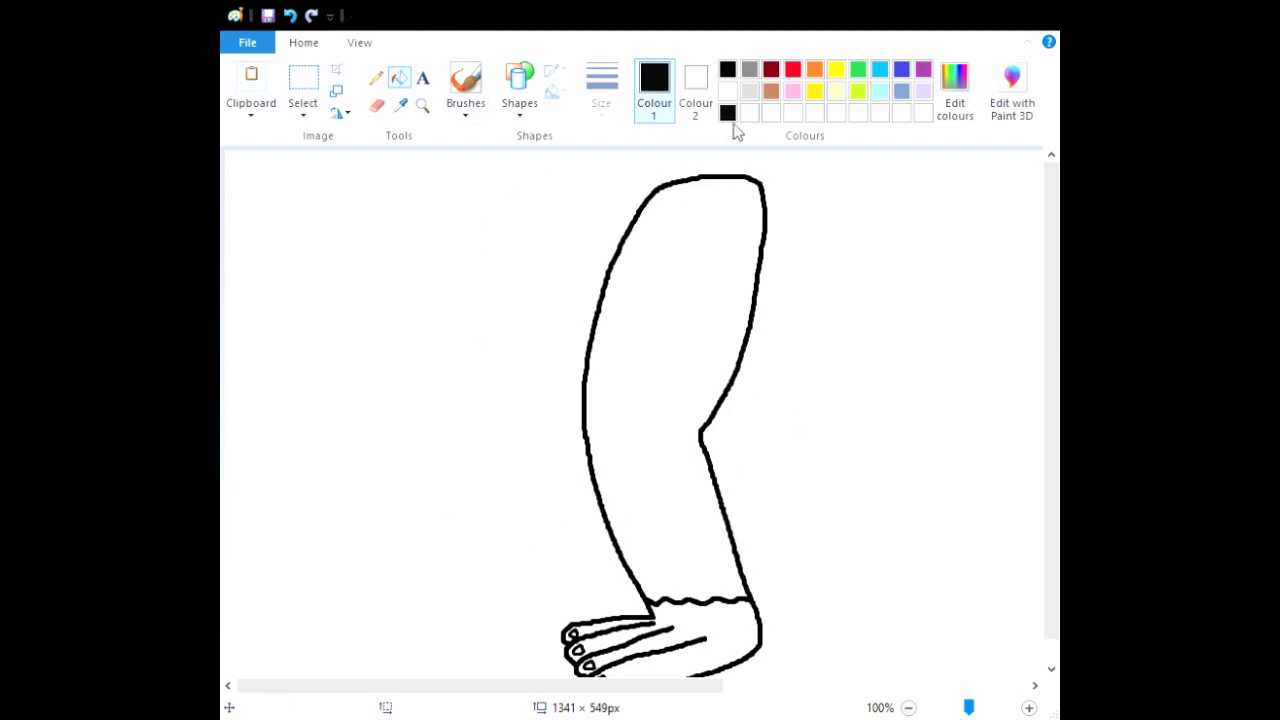
left_click(669, 420)
scroll(685, 350, "down", 1)
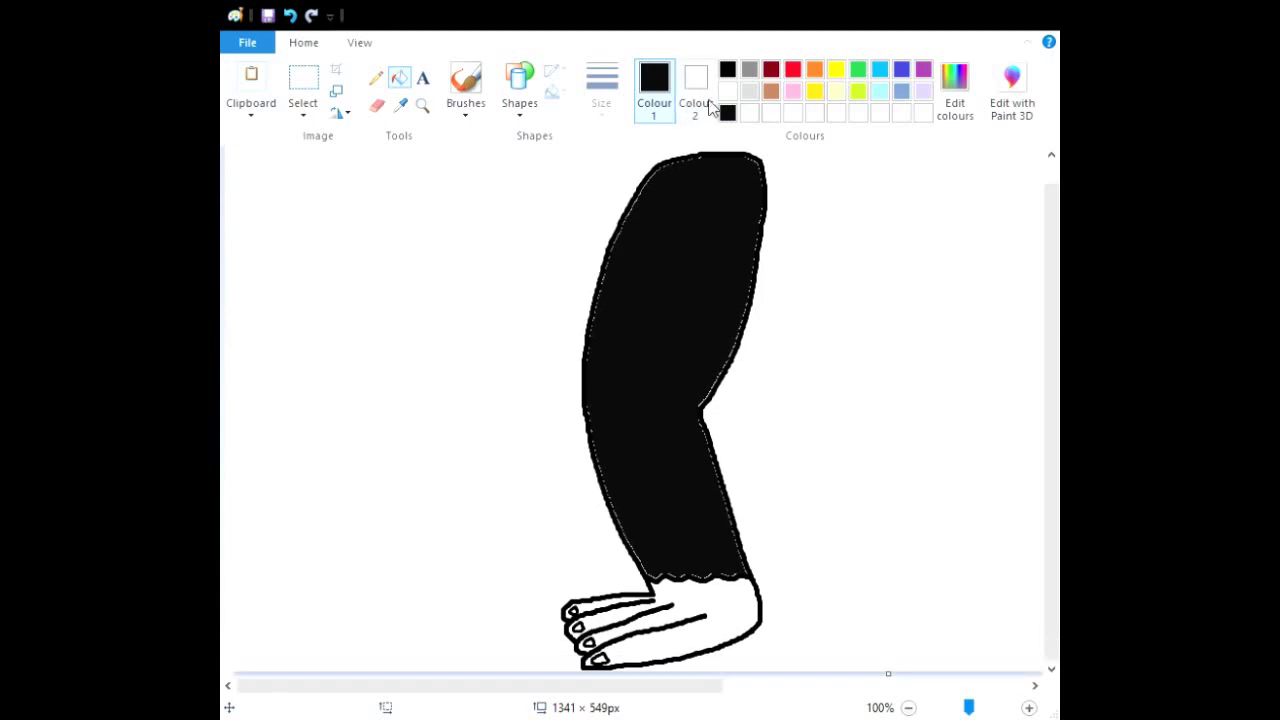
Fill the foot and the tips of all four toes with mid grey, leaving the nails white.
left_click(752, 70)
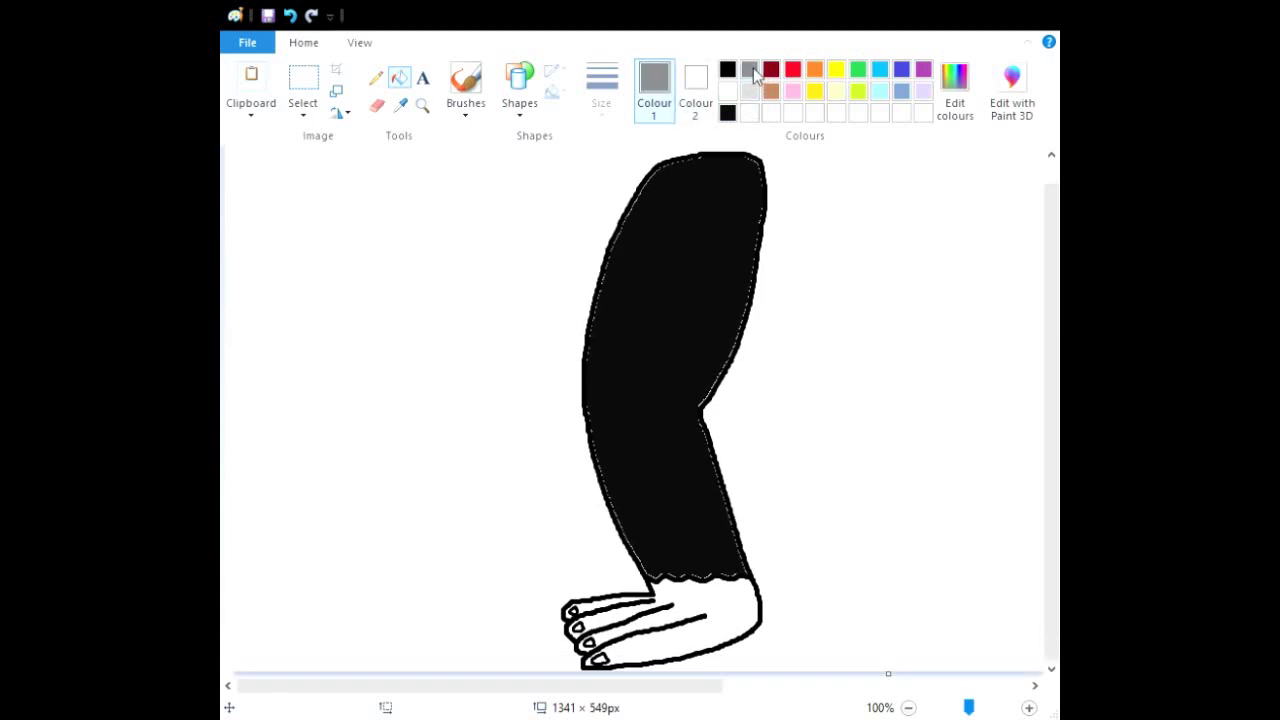
left_click(697, 601)
left_click(430, 110)
left_click(659, 577)
left_click(664, 590)
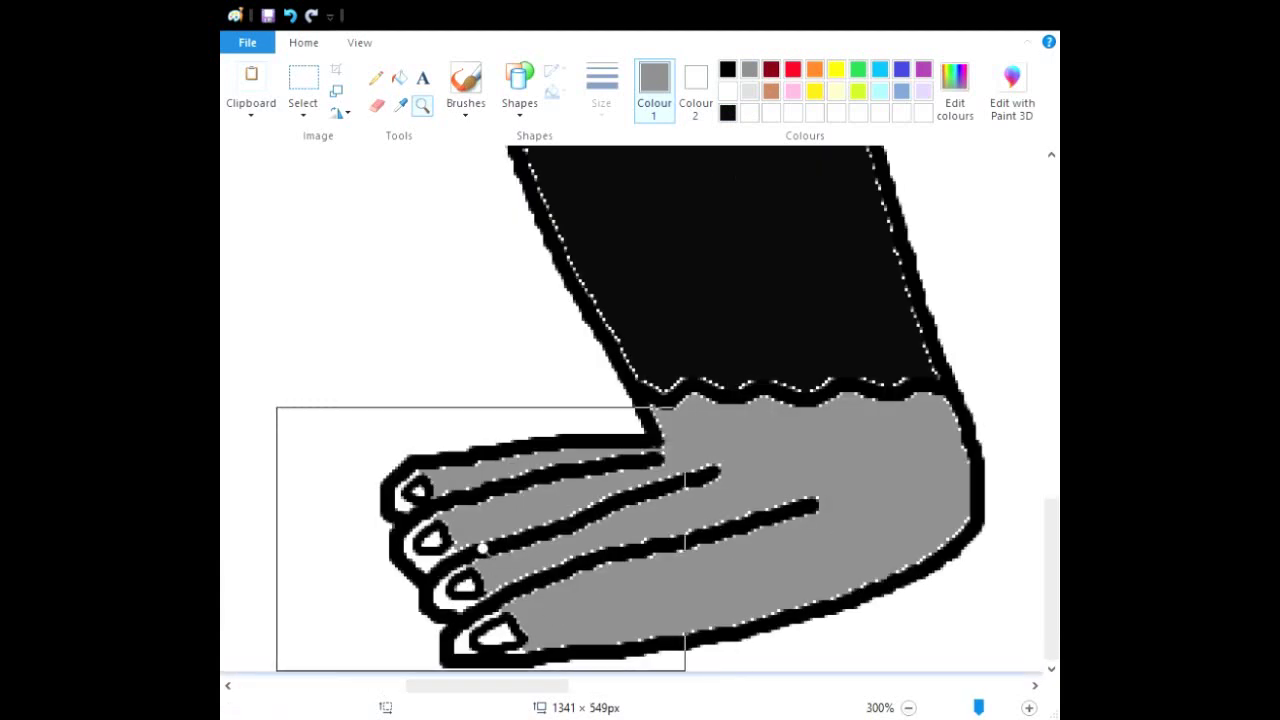
left_click(402, 79)
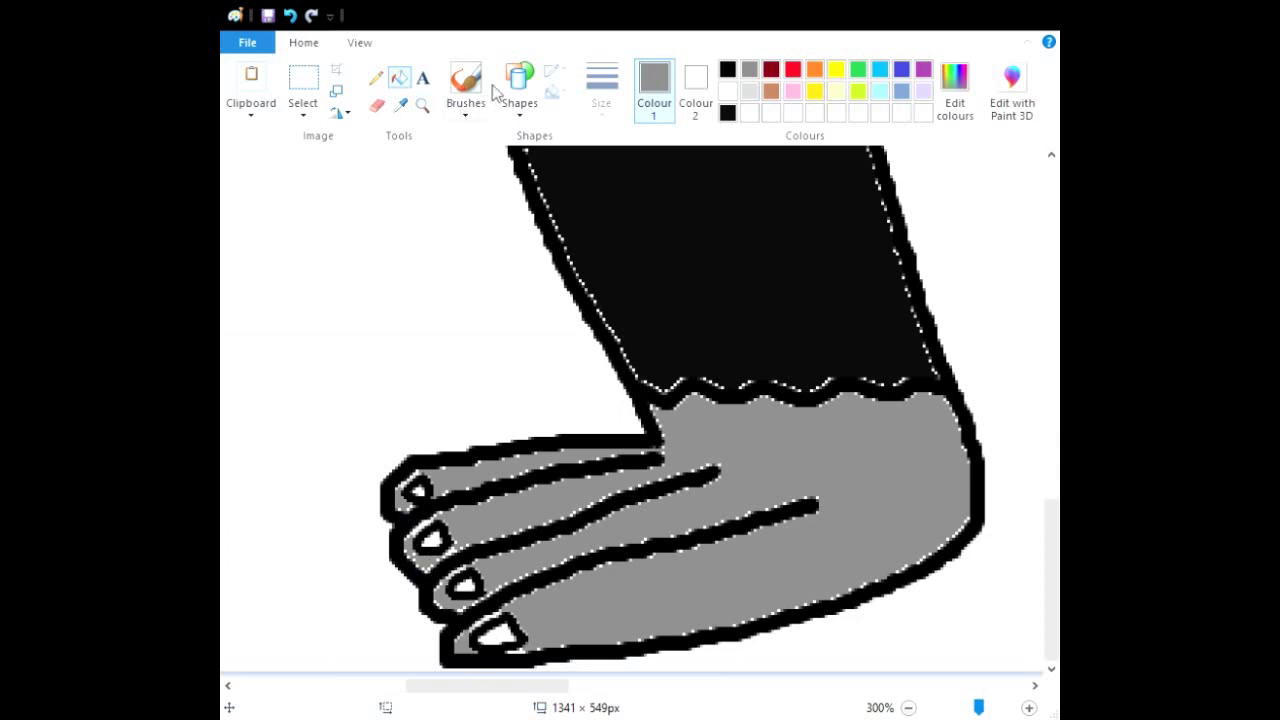
Fill leftover white specks around the toenails and beneath the largest nail with the same grey.
left_click(422, 105)
left_click(436, 490)
left_click(468, 388)
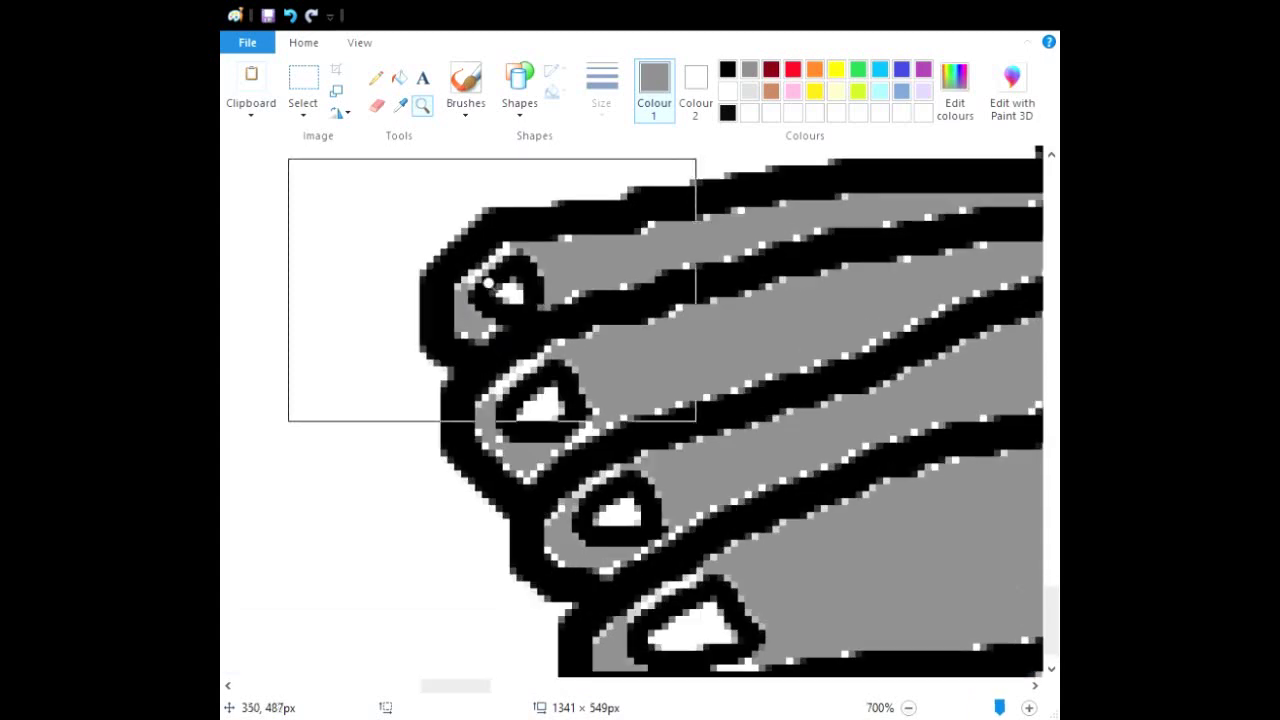
left_click(468, 388)
left_click(398, 80)
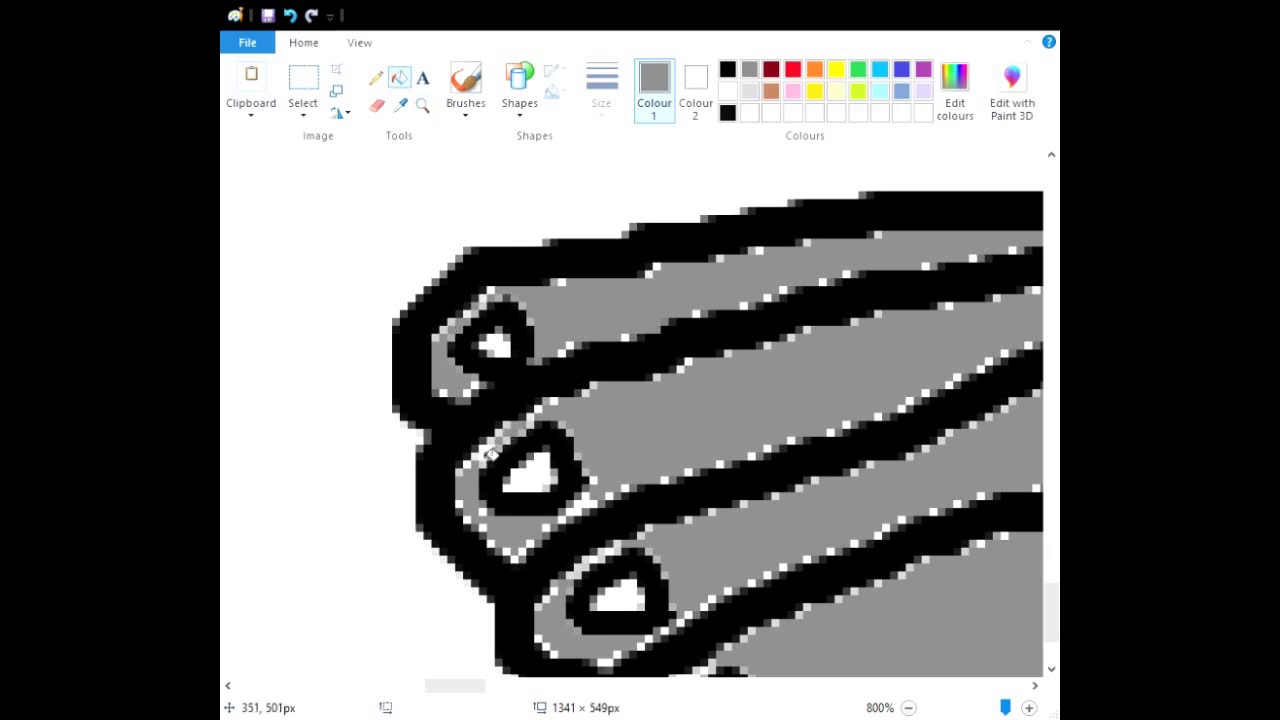
scroll(497, 455, "down", 3)
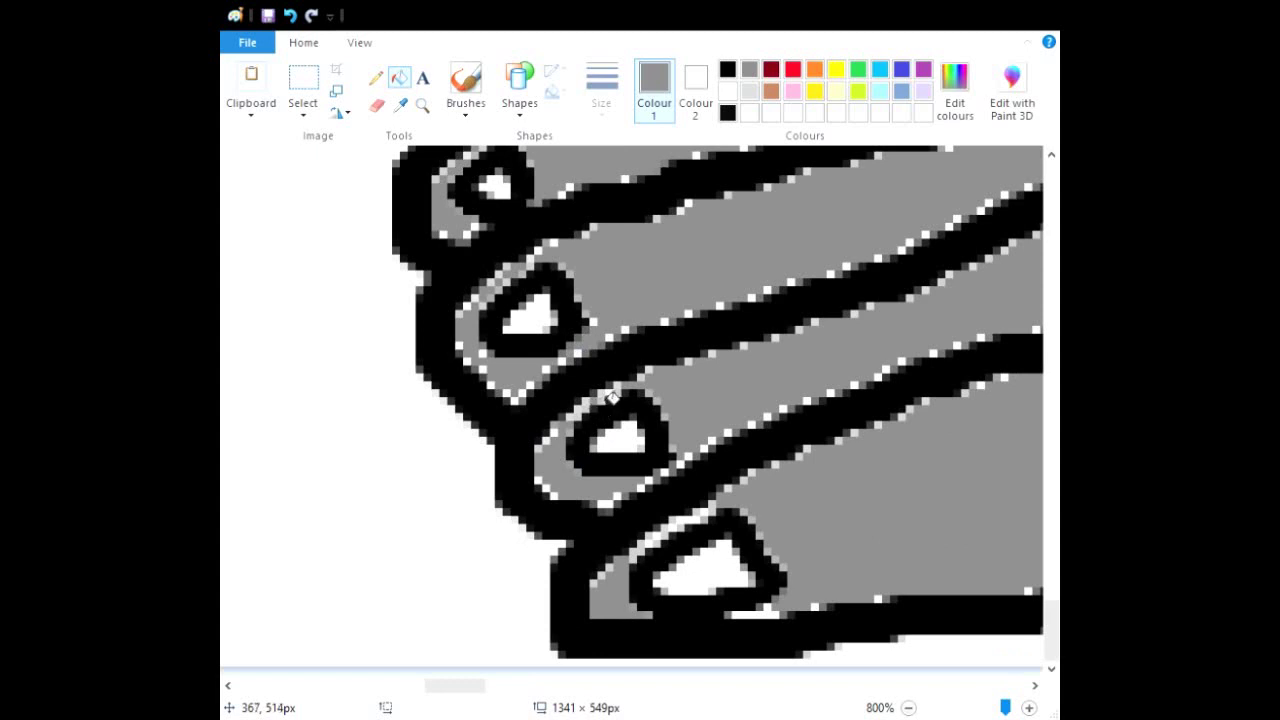
left_click(764, 618)
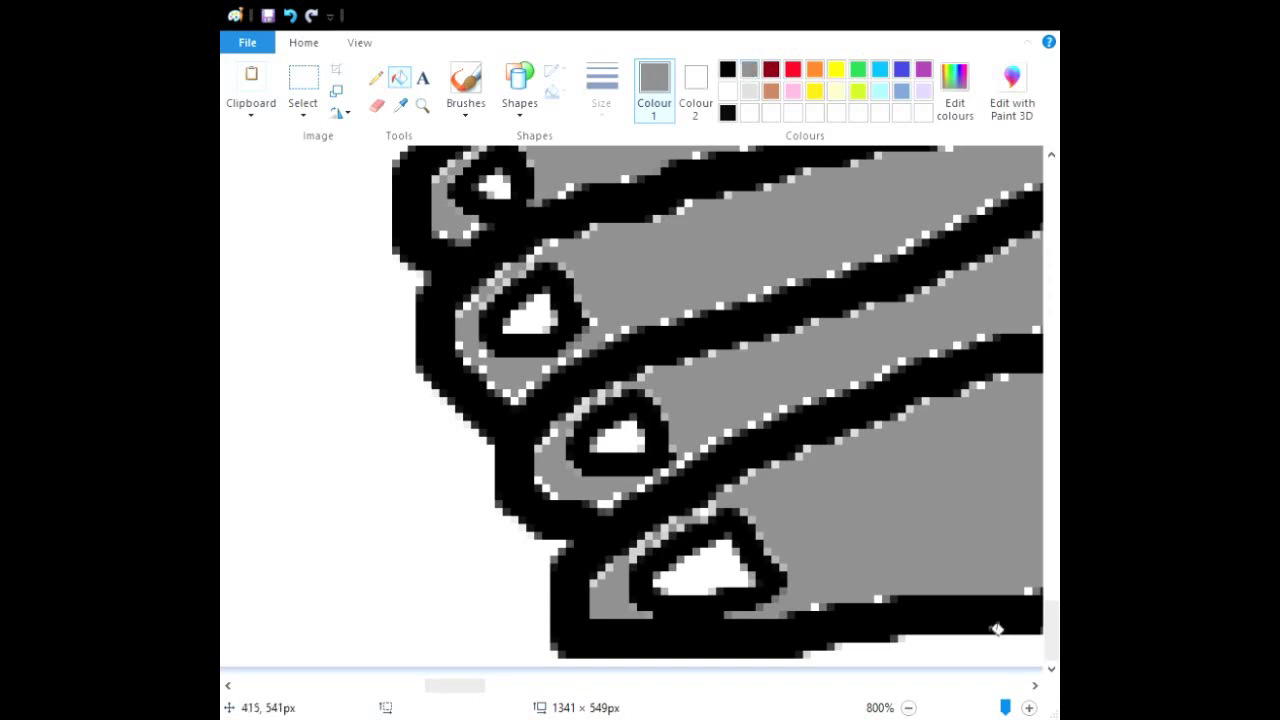
Select the whole leg with its foot and move it to the upper-left corner of the canvas.
left_click(908, 707)
left_click(908, 707)
left_click(908, 707)
left_click(908, 707)
left_click(908, 707)
left_click(908, 707)
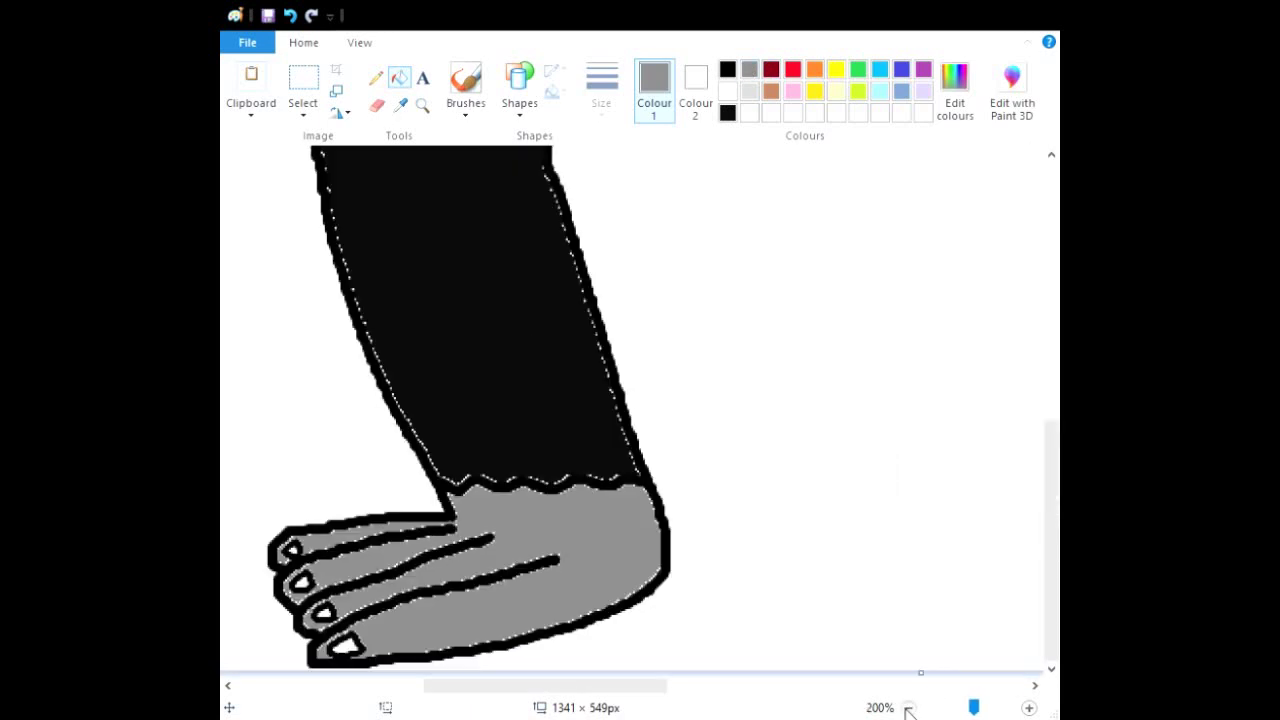
left_click(908, 707)
left_click(908, 707)
left_click(1029, 707)
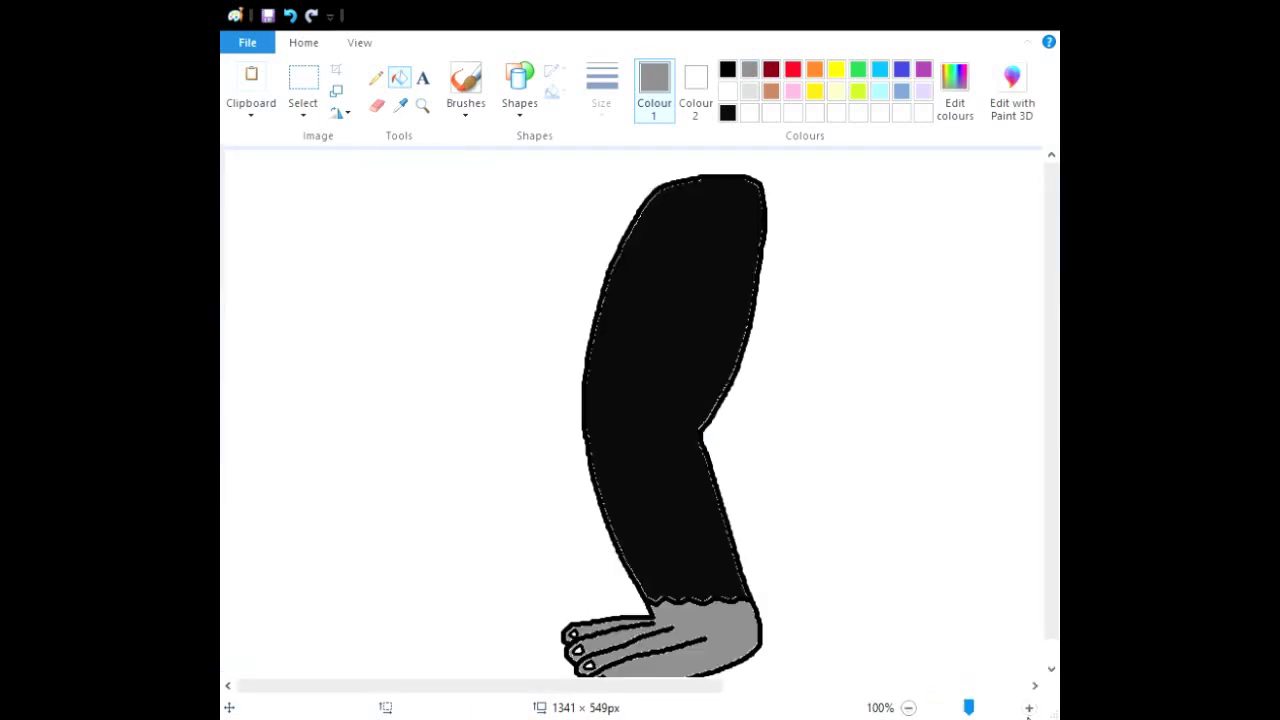
left_click(303, 80)
scroll(450, 360, "down", 1)
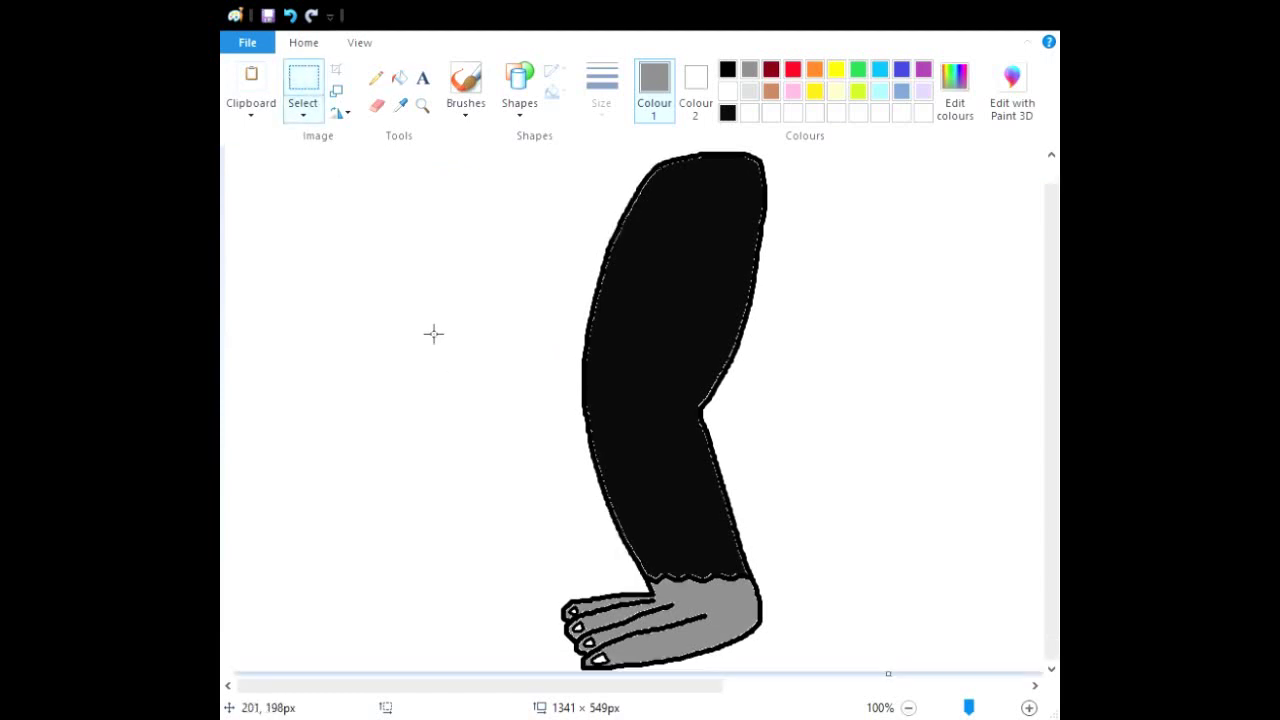
left_click_drag(516, 149, 866, 671)
left_click_drag(705, 360, 409, 286)
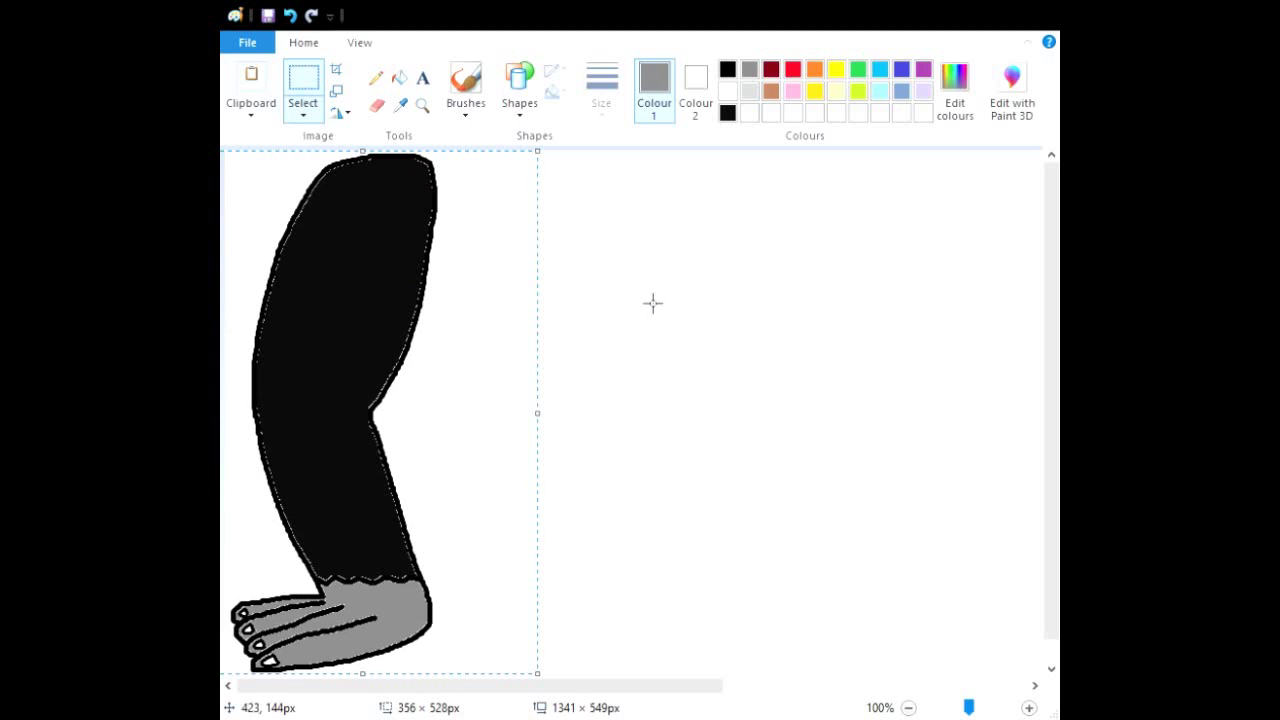
Reduce the canvas height to 533 px and narrow its width to fit closely around the leg.
scroll(651, 303, "down", 1)
left_click(465, 80)
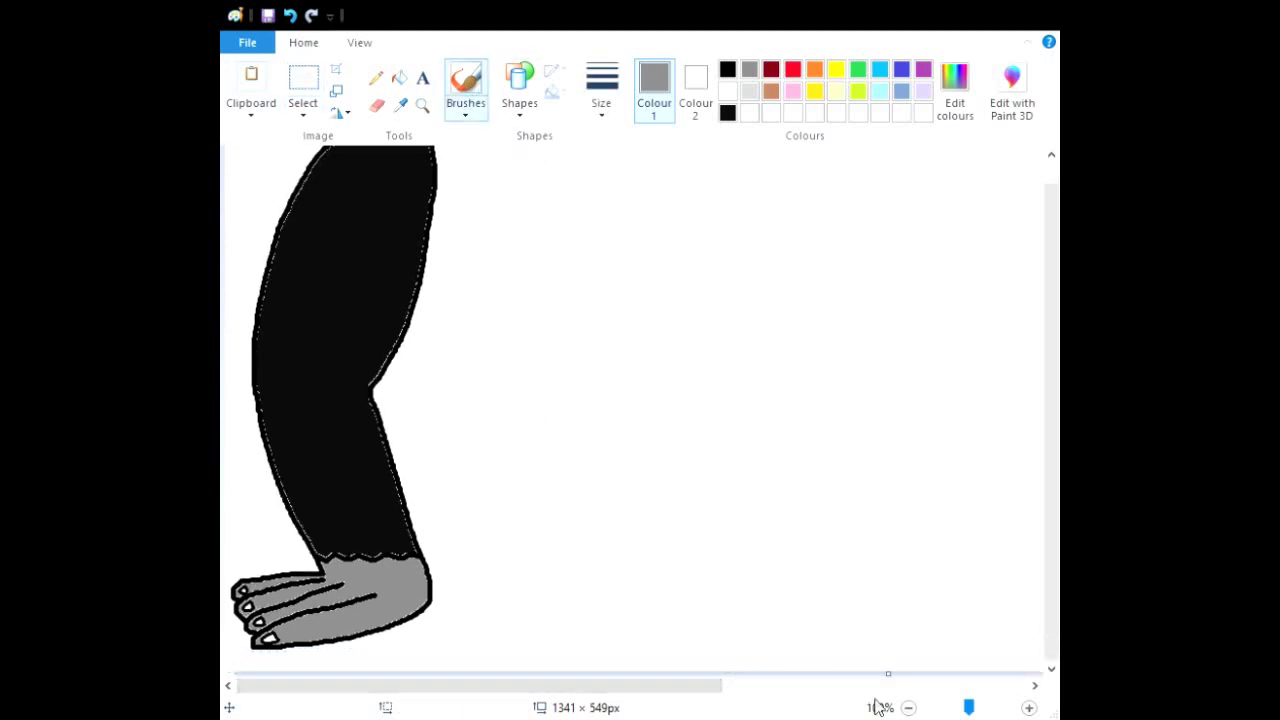
left_click_drag(890, 675, 845, 667)
mouse_move(474, 689)
left_mouse_down()
mouse_move(869, 689)
mouse_move(475, 688)
left_mouse_up()
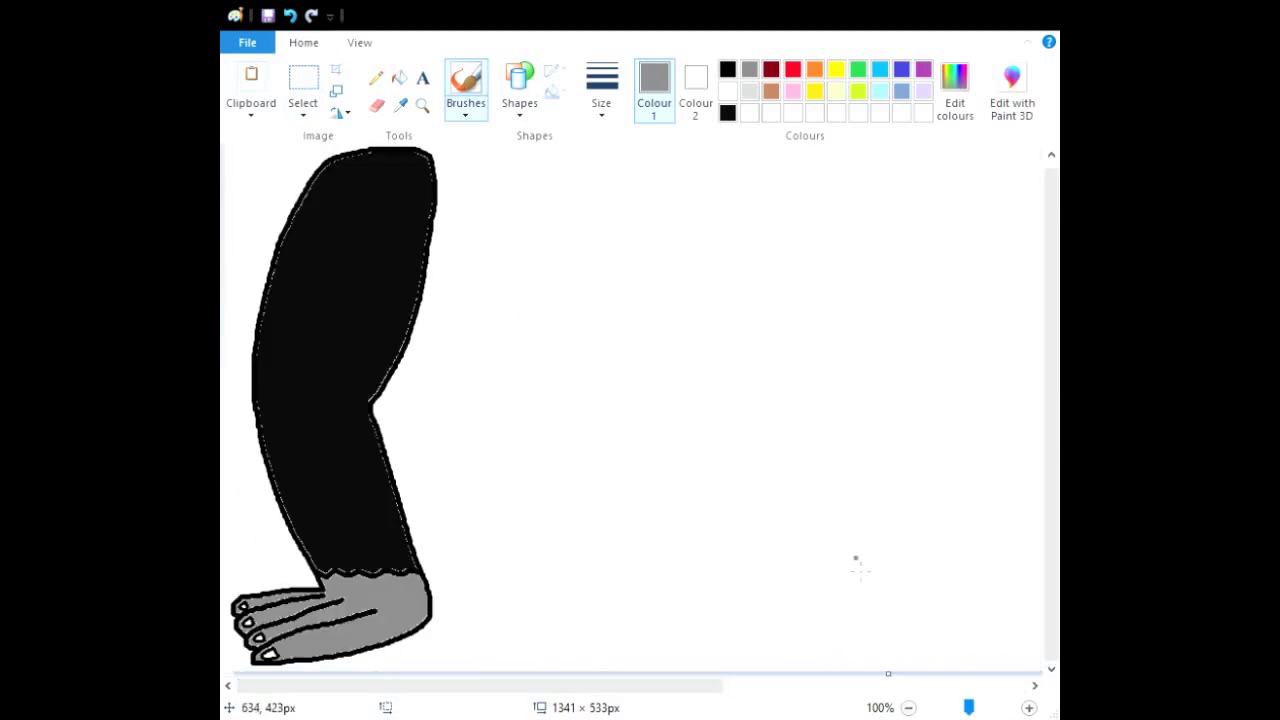
left_click_drag(698, 688, 1004, 688)
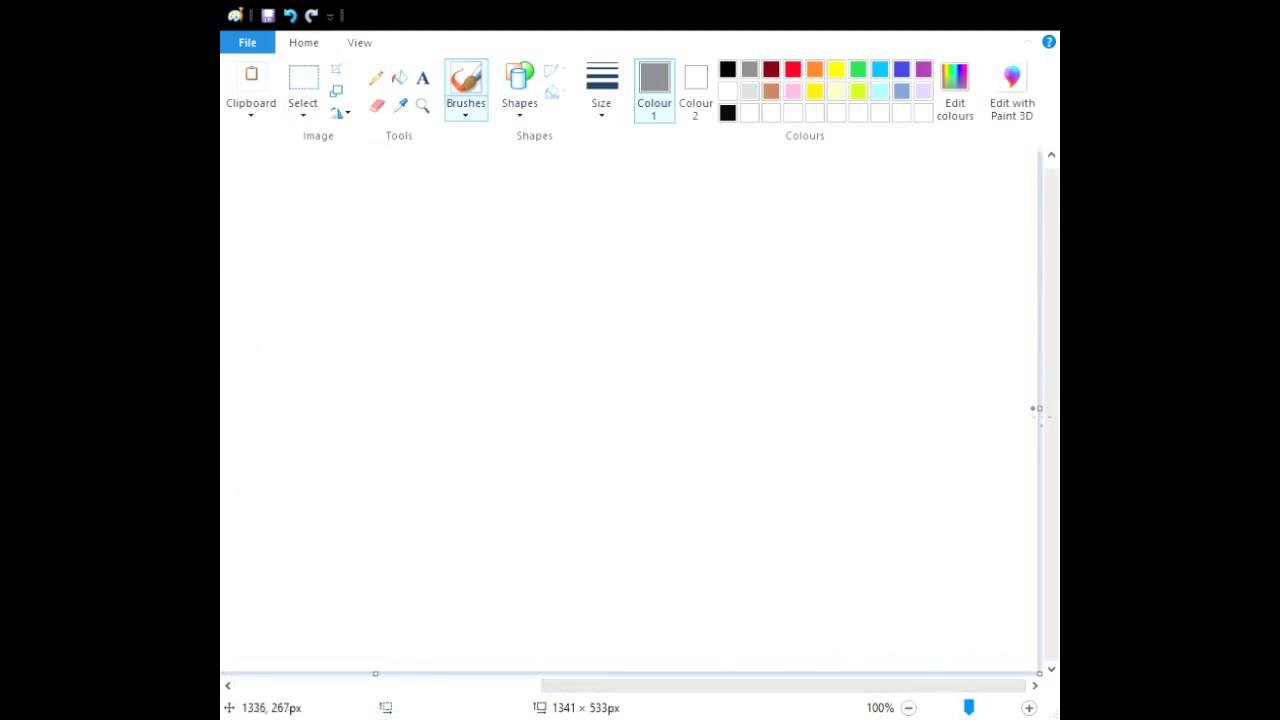
left_click_drag(1038, 409, 484, 446)
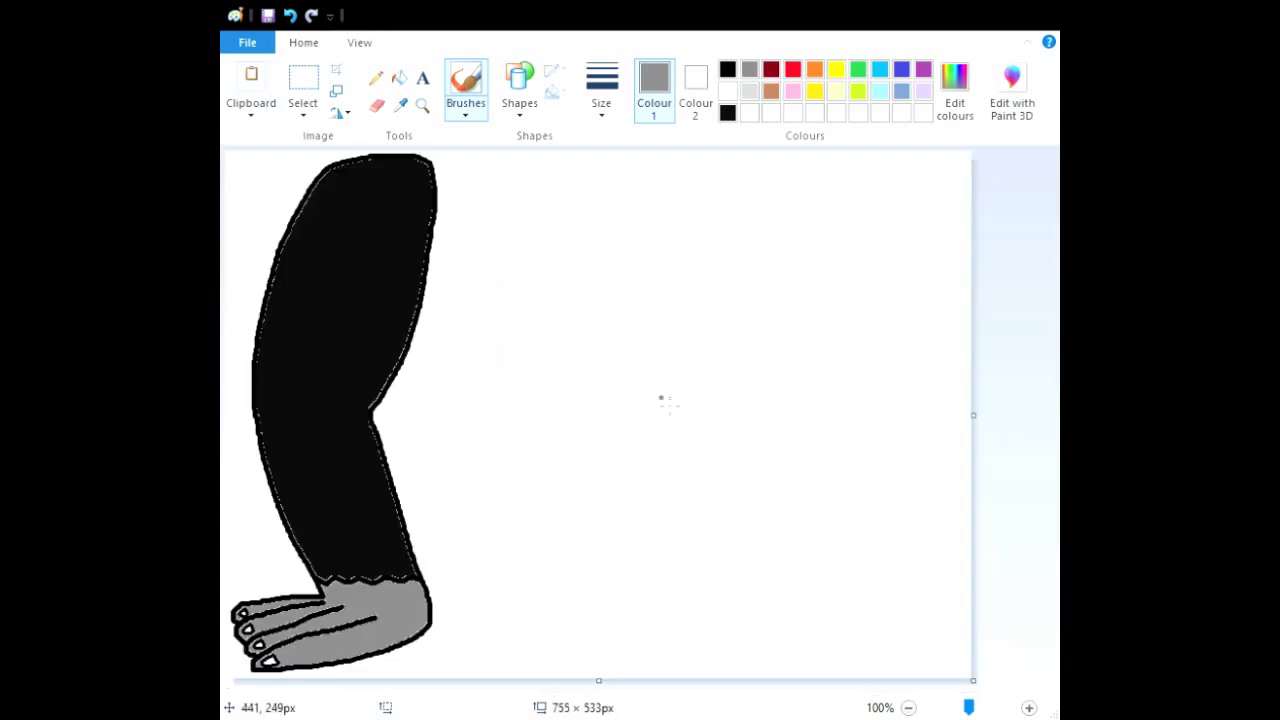
left_click_drag(975, 416, 460, 450)
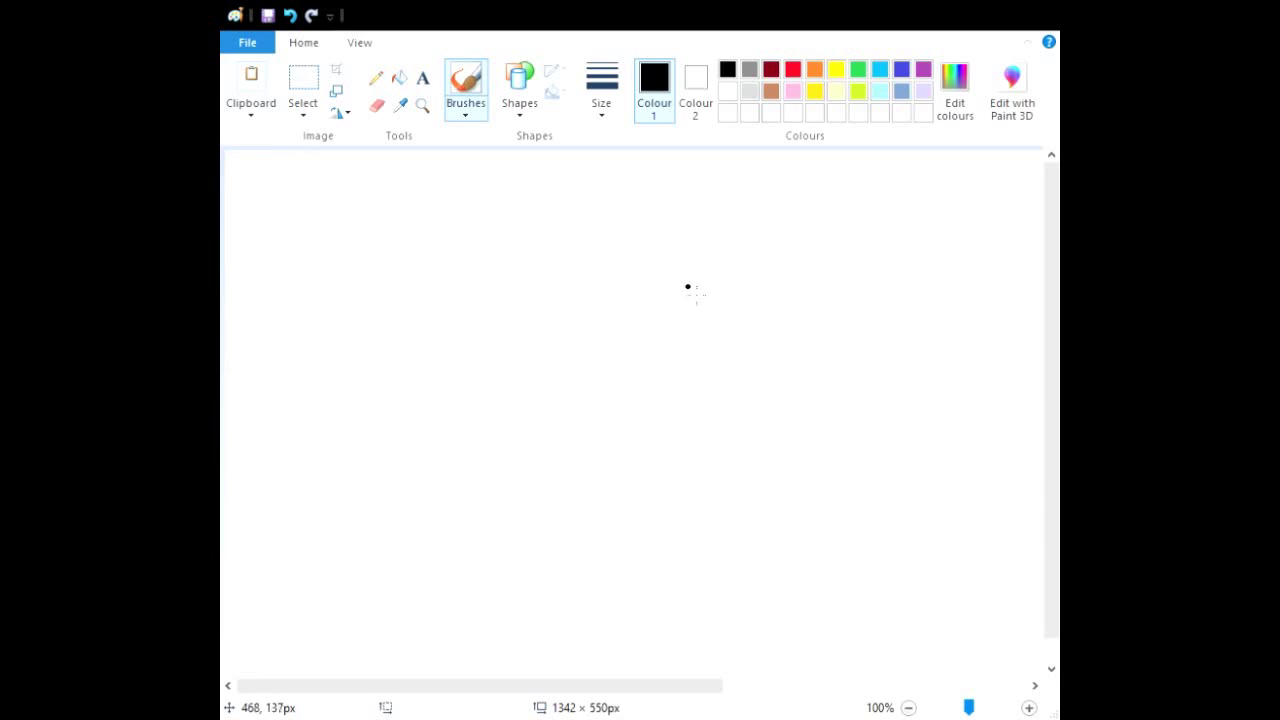
Draw a rounded black shoulder cap as an open arch curling slightly inward at both lower ends.
mouse_move(647, 330)
left_mouse_down()
mouse_move(680, 231)
mouse_move(735, 234)
mouse_move(772, 289)
left_mouse_up()
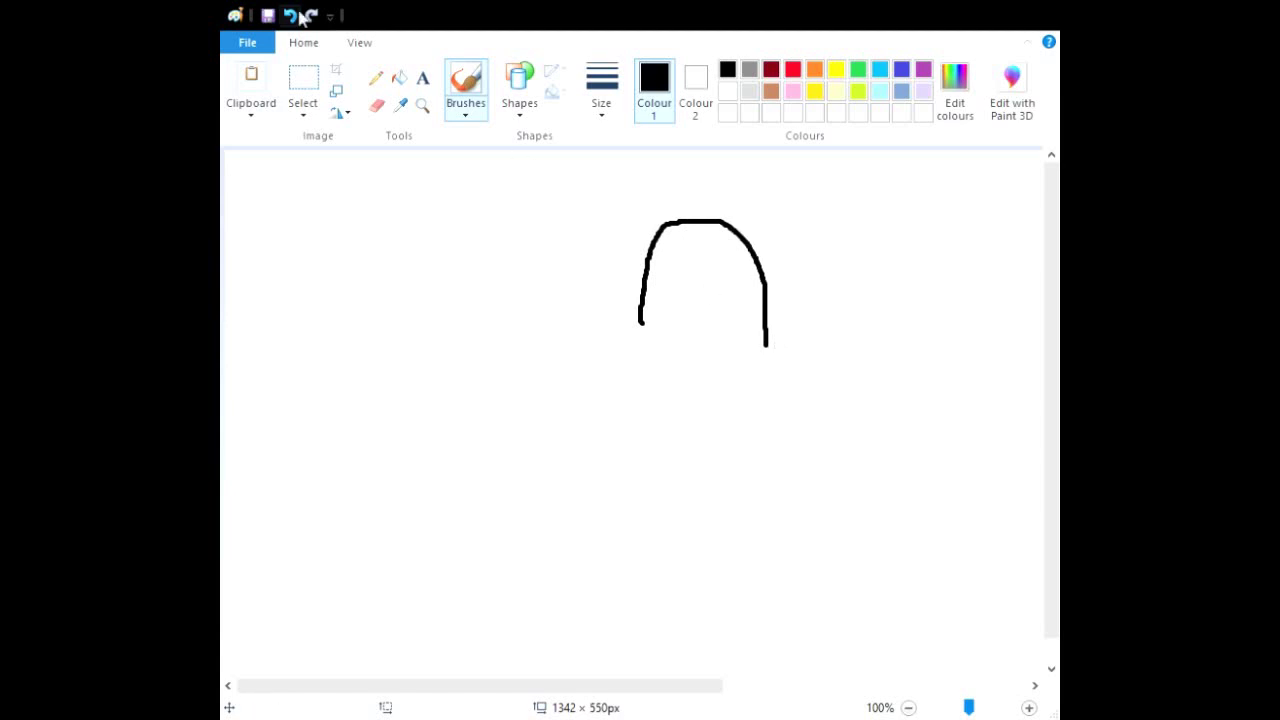
key("ctrl+z")
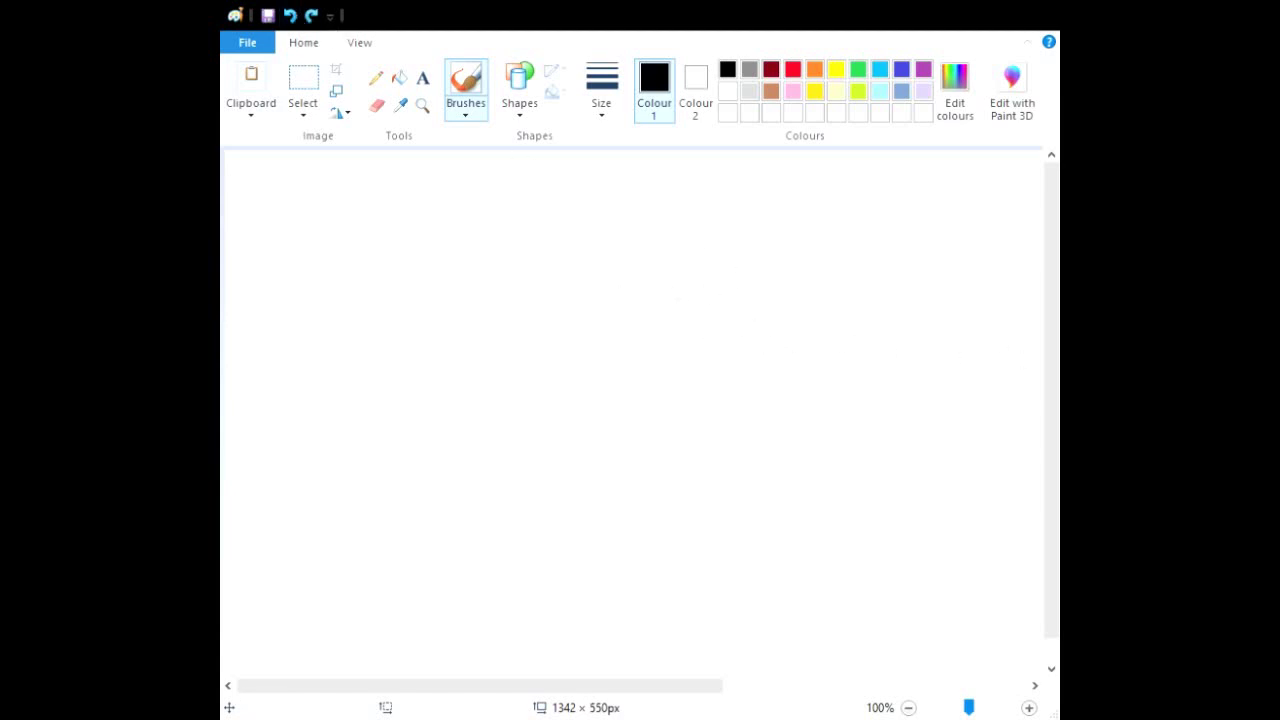
mouse_move(659, 327)
left_mouse_down()
mouse_move(681, 260)
mouse_move(725, 239)
mouse_move(774, 240)
mouse_move(813, 287)
mouse_move(818, 319)
left_mouse_up()
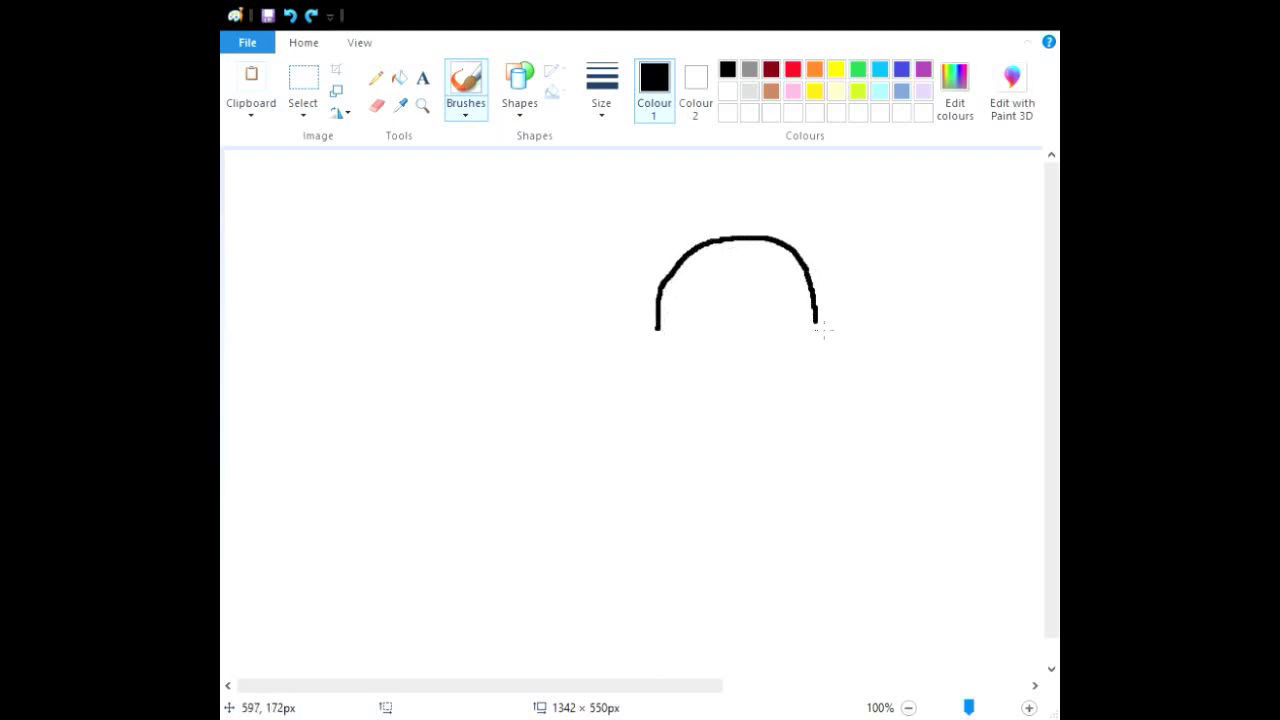
left_click(688, 346)
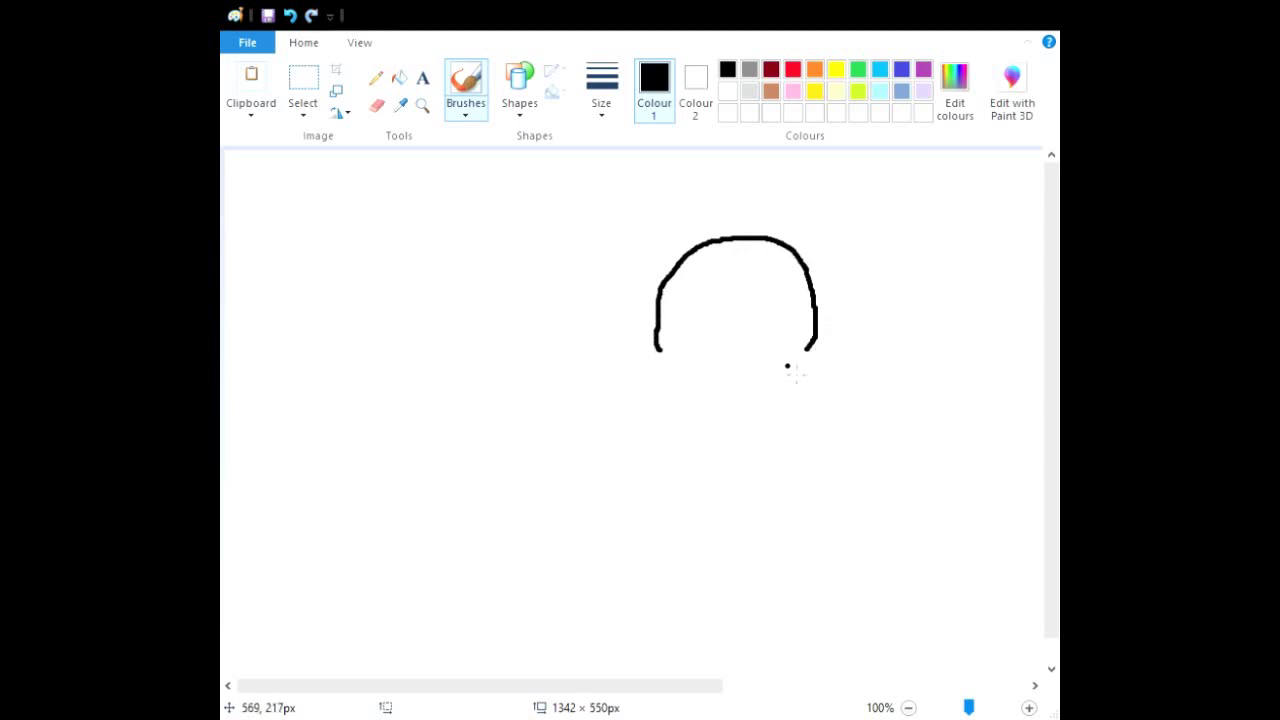
Draw the back edge of the upper arm curving down and outward from the shoulder cap.
left_click_drag(813, 358, 845, 420)
left_click(290, 15)
left_click_drag(817, 362, 847, 446)
Draw the front edge of the upper arm curving down and slightly inward from the shoulder cap.
left_click(686, 366)
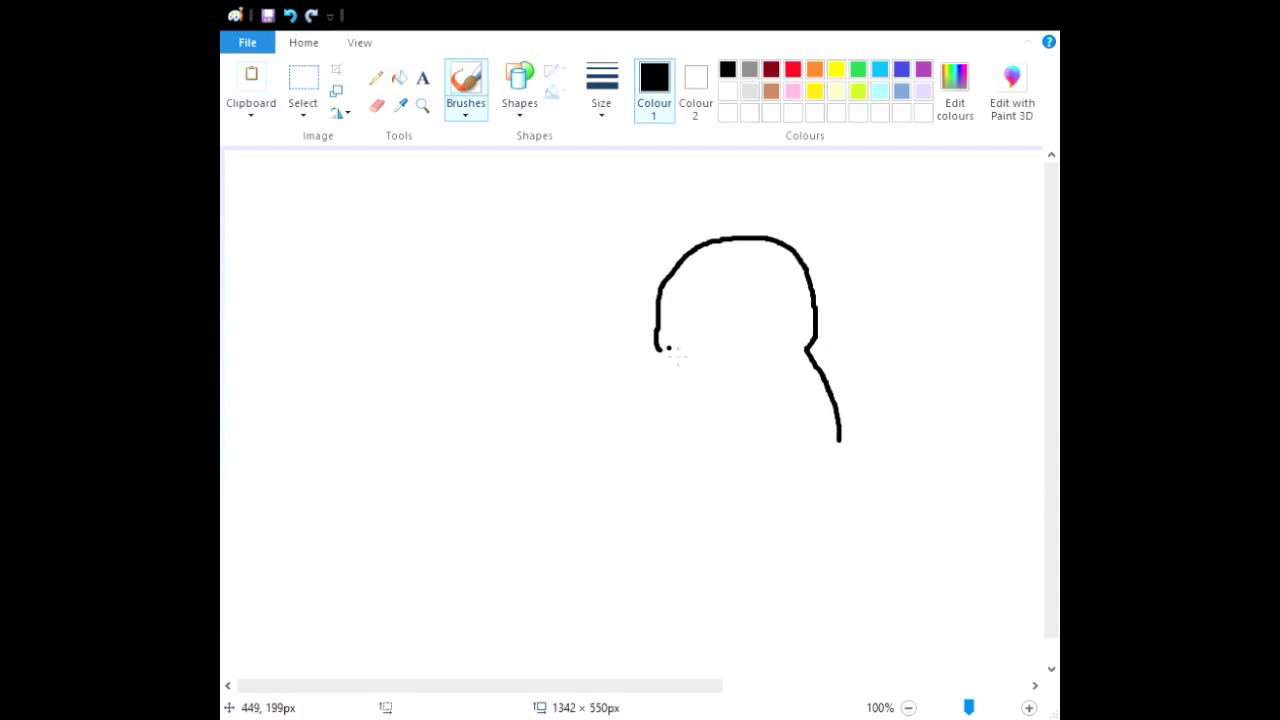
left_click_drag(665, 352, 668, 442)
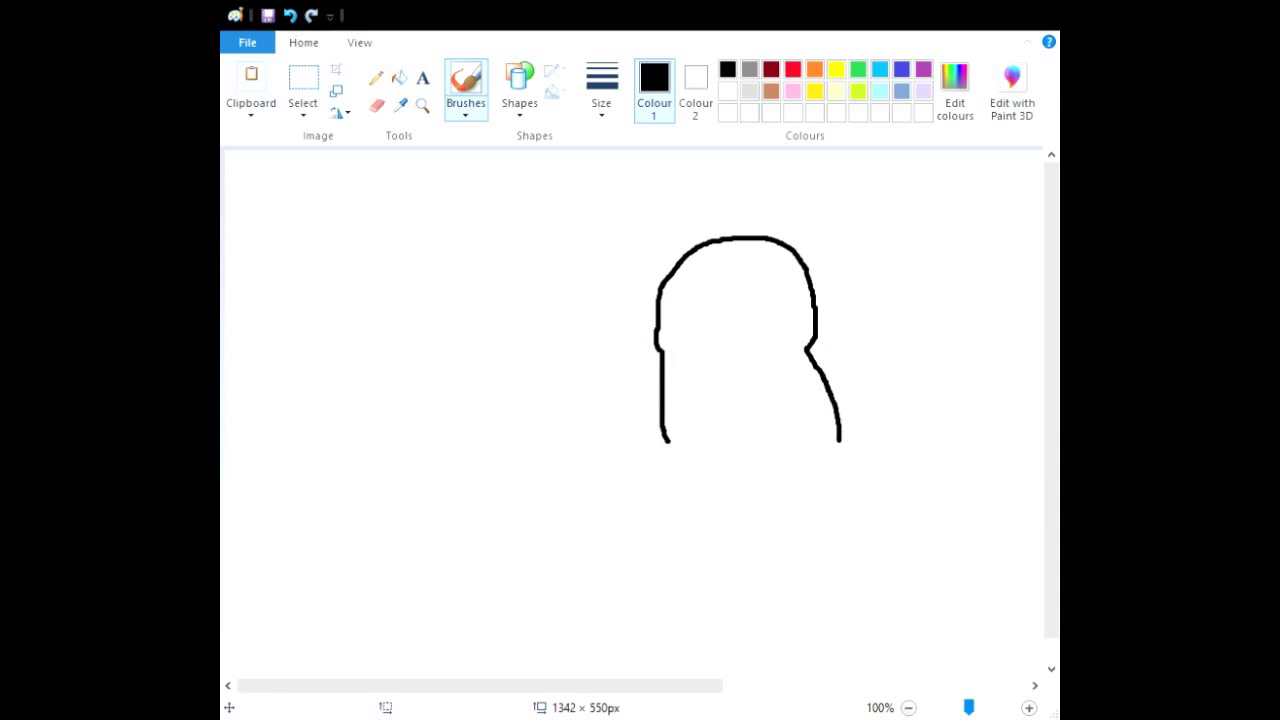
left_click(290, 15)
left_click(673, 374)
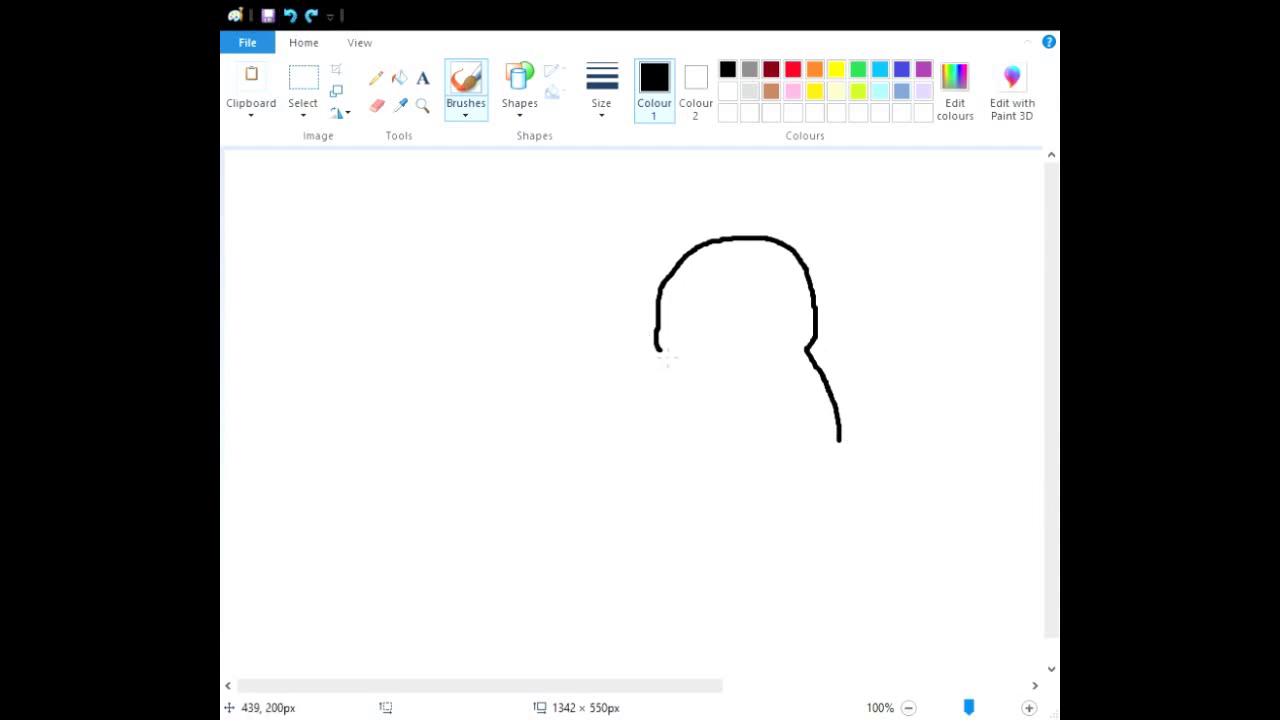
left_click_drag(667, 365, 690, 441)
left_click(290, 15)
left_click(485, 182)
left_click_drag(665, 372, 677, 462)
left_click(704, 474)
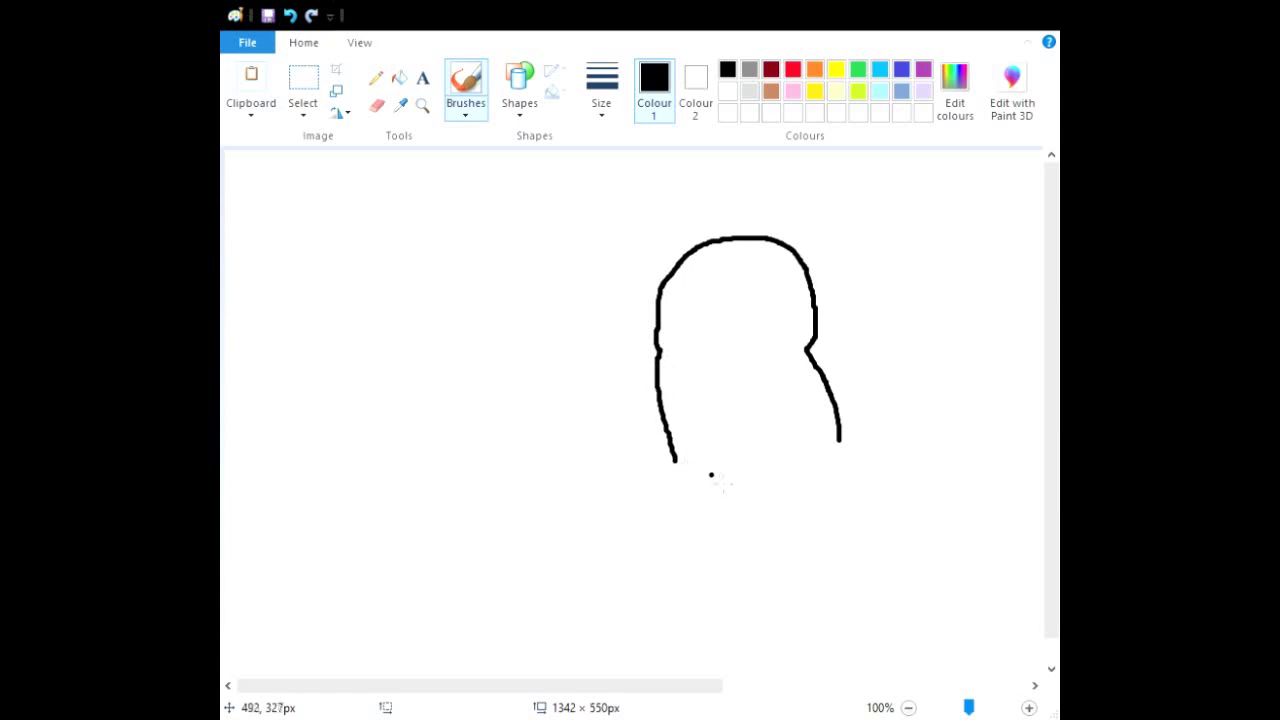
Select the unfinished arm outline and move it up near the canvas's upper edge.
scroll(764, 488, "down", 1)
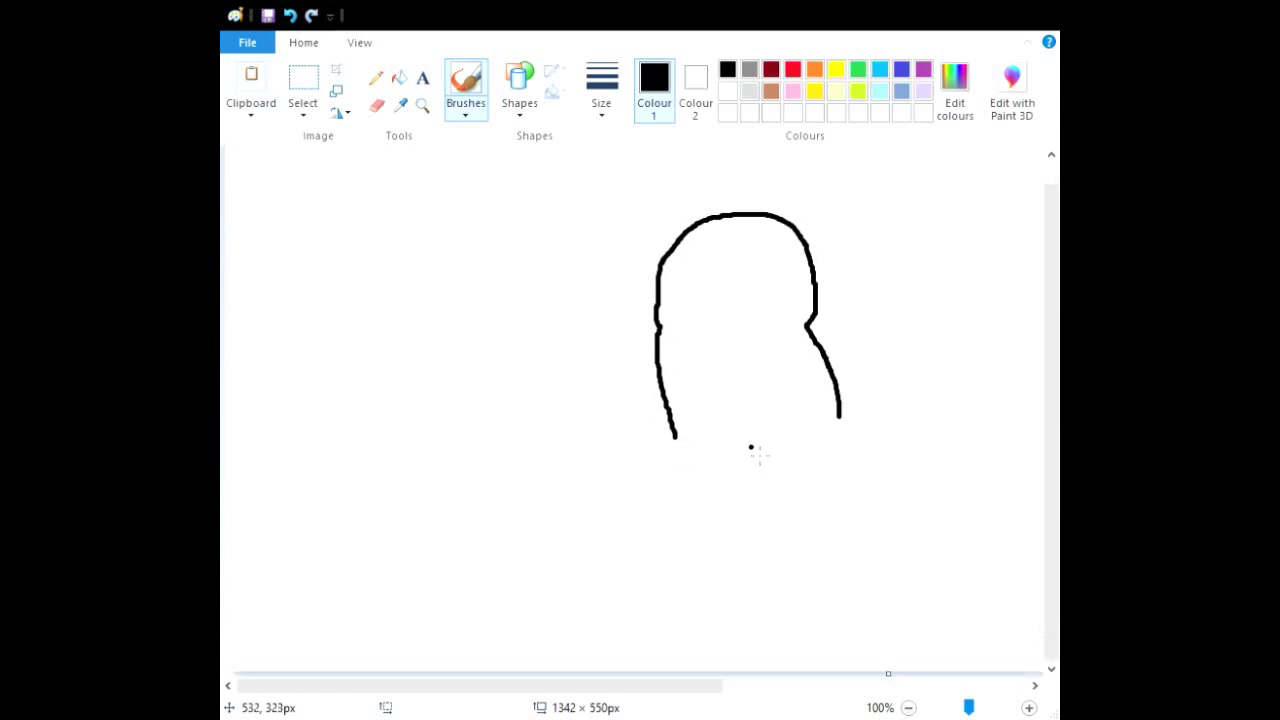
scroll(759, 455, "up", 1)
left_click(303, 80)
mouse_move(540, 198)
left_mouse_down()
mouse_move(740, 326)
mouse_move(870, 572)
left_mouse_up()
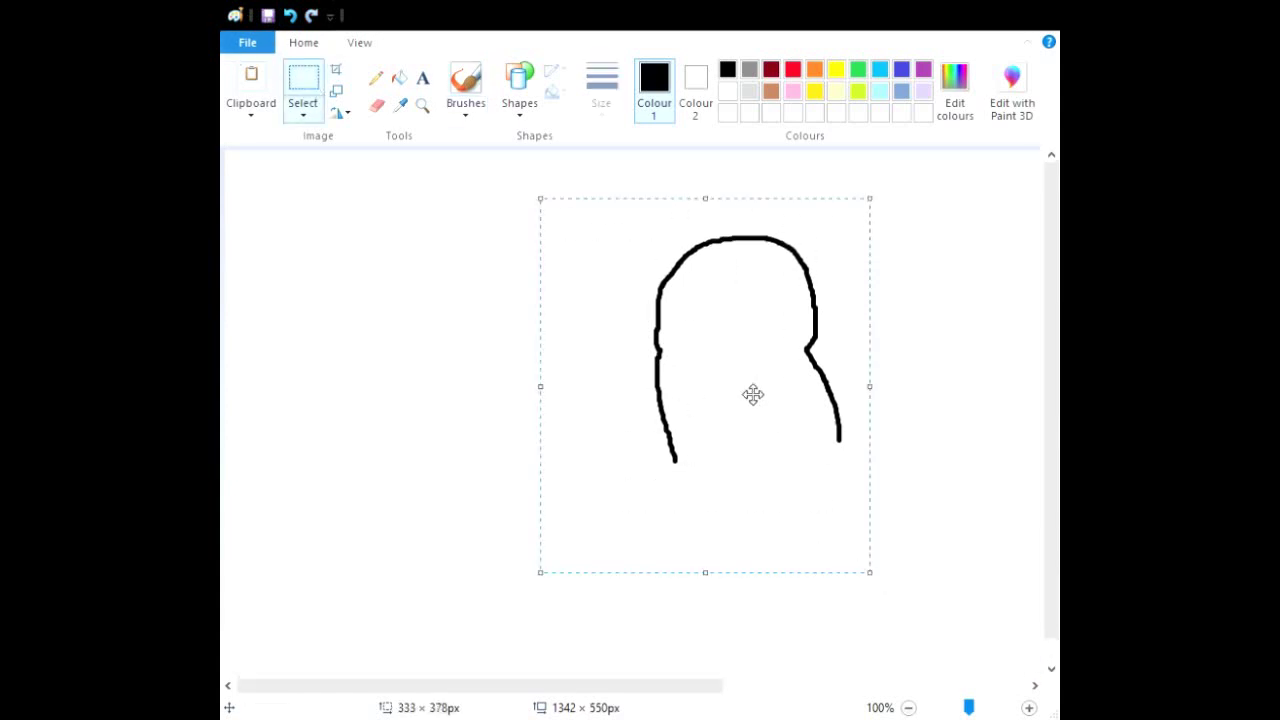
scroll(768, 420, "down", 3)
Draw the rounded elbow with the forearm's underside, and the forearm's upper edge from the inner elbow to the wrist.
left_click(466, 85)
scroll(790, 333, "down", 1)
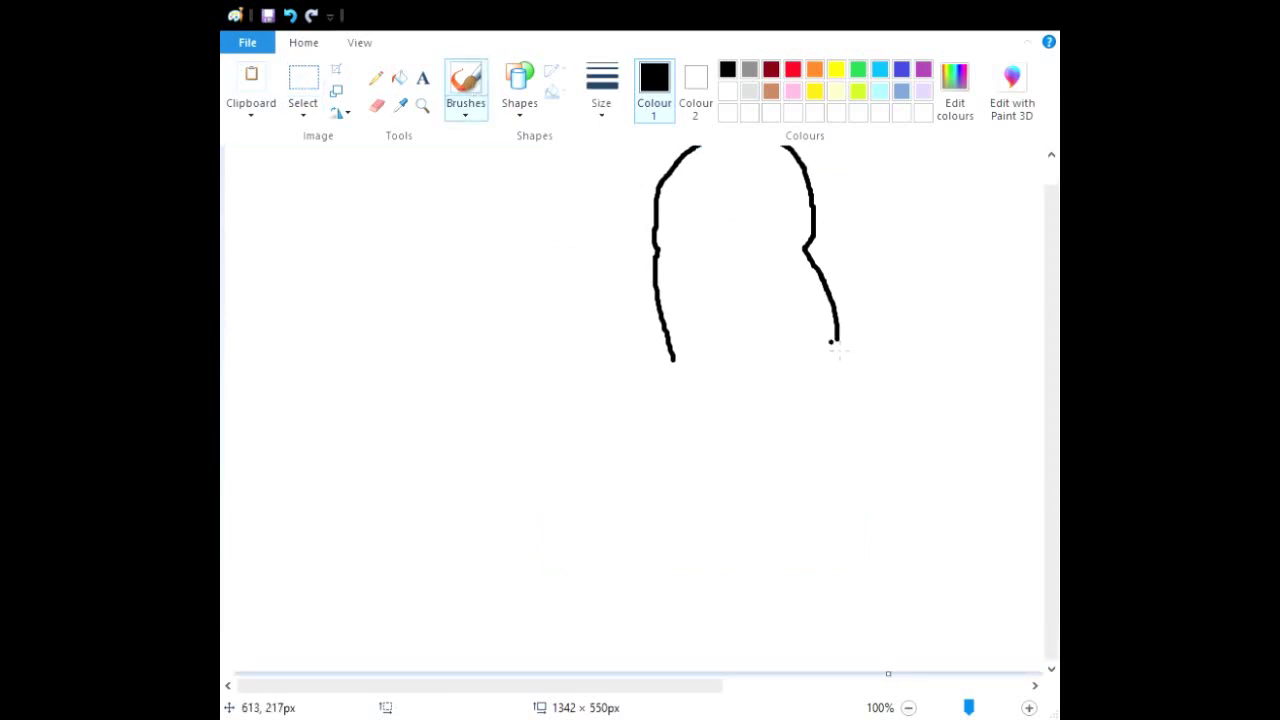
mouse_move(846, 345)
left_mouse_down()
mouse_move(860, 430)
mouse_move(821, 475)
mouse_move(735, 505)
mouse_move(569, 531)
left_mouse_up()
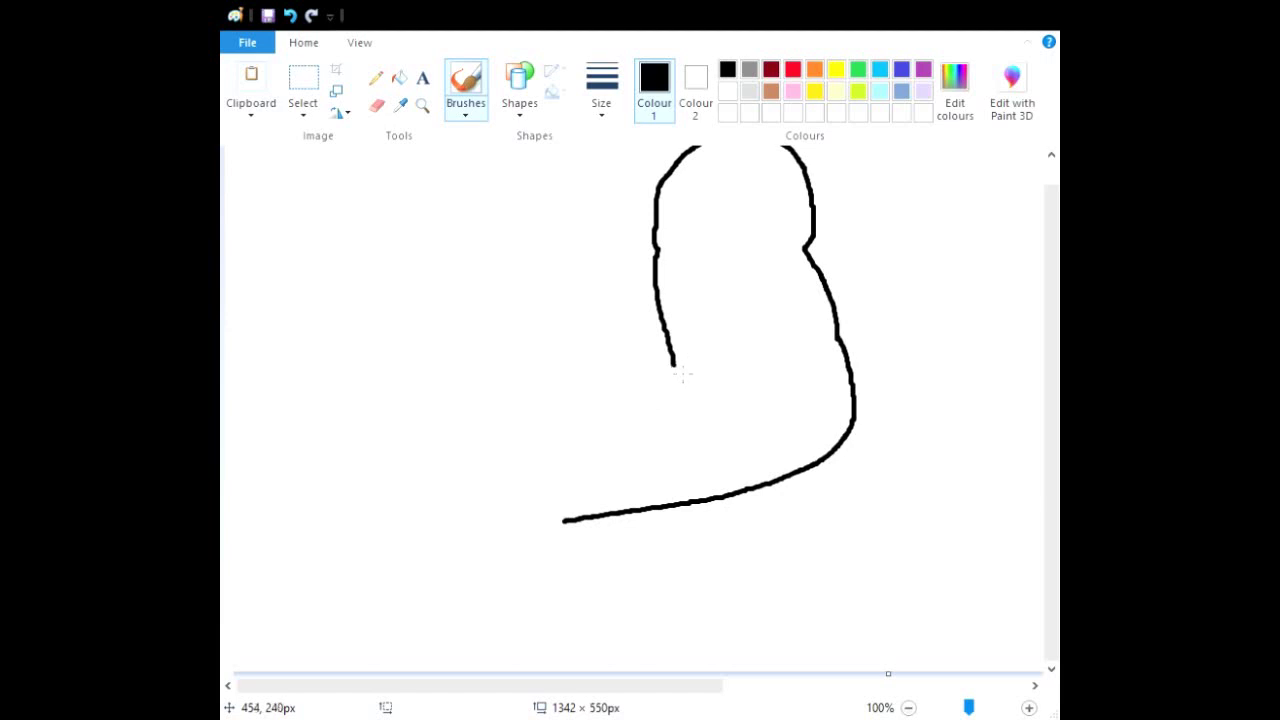
left_click_drag(685, 390, 565, 455)
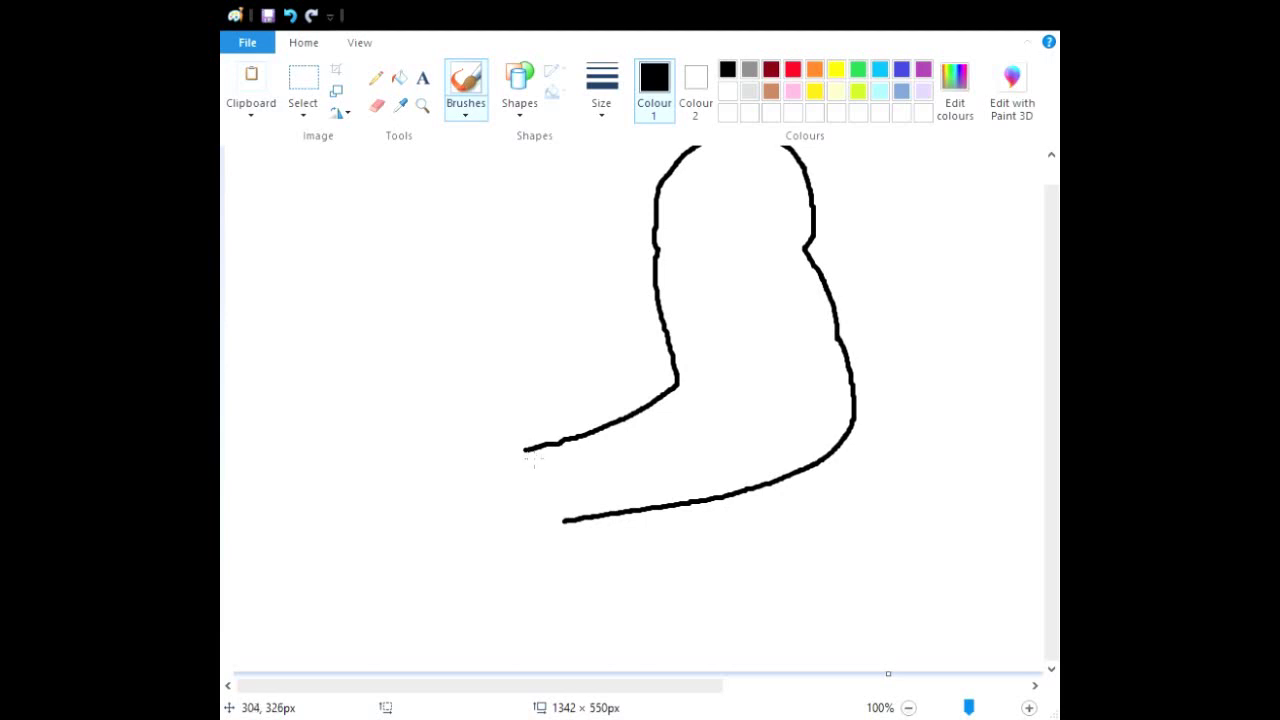
Draw the thumb and three stacked fingers pointing away from the elbow at the end of the forearm.
mouse_move(526, 458)
left_mouse_down()
mouse_move(429, 447)
mouse_move(470, 475)
mouse_move(393, 491)
mouse_move(345, 512)
mouse_move(340, 529)
mouse_move(429, 511)
left_mouse_up()
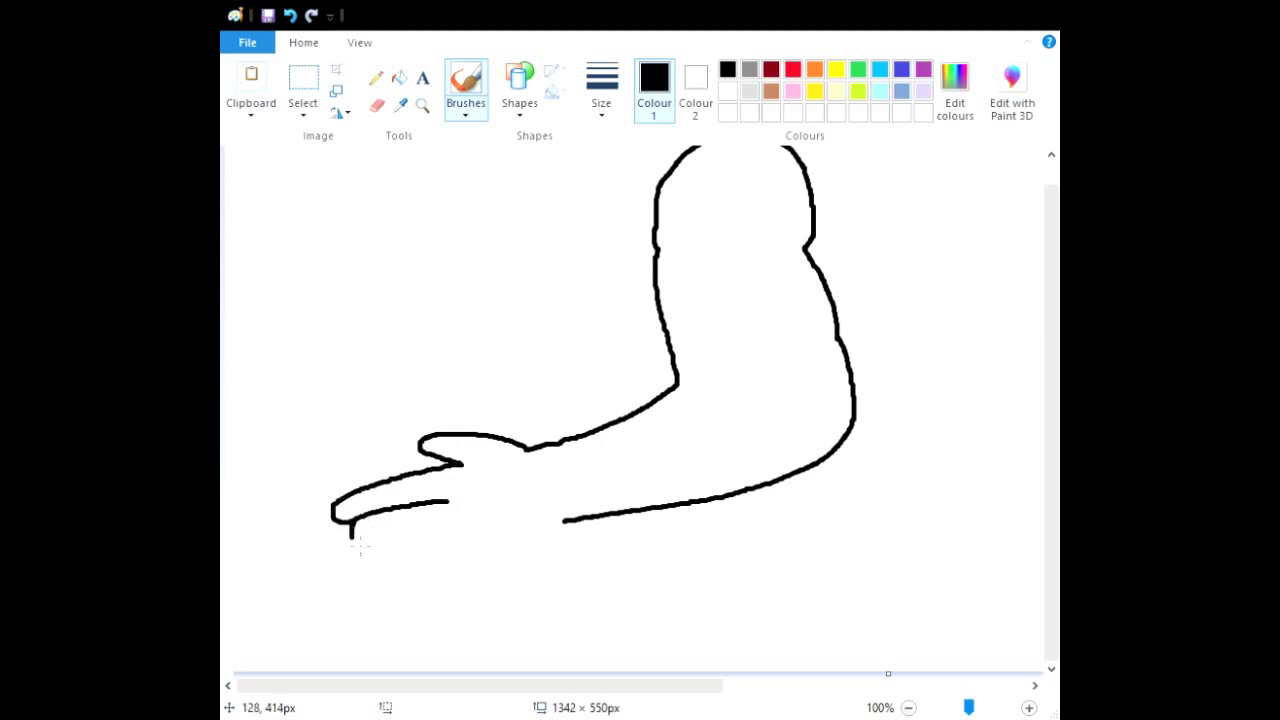
left_click_drag(374, 549, 442, 529)
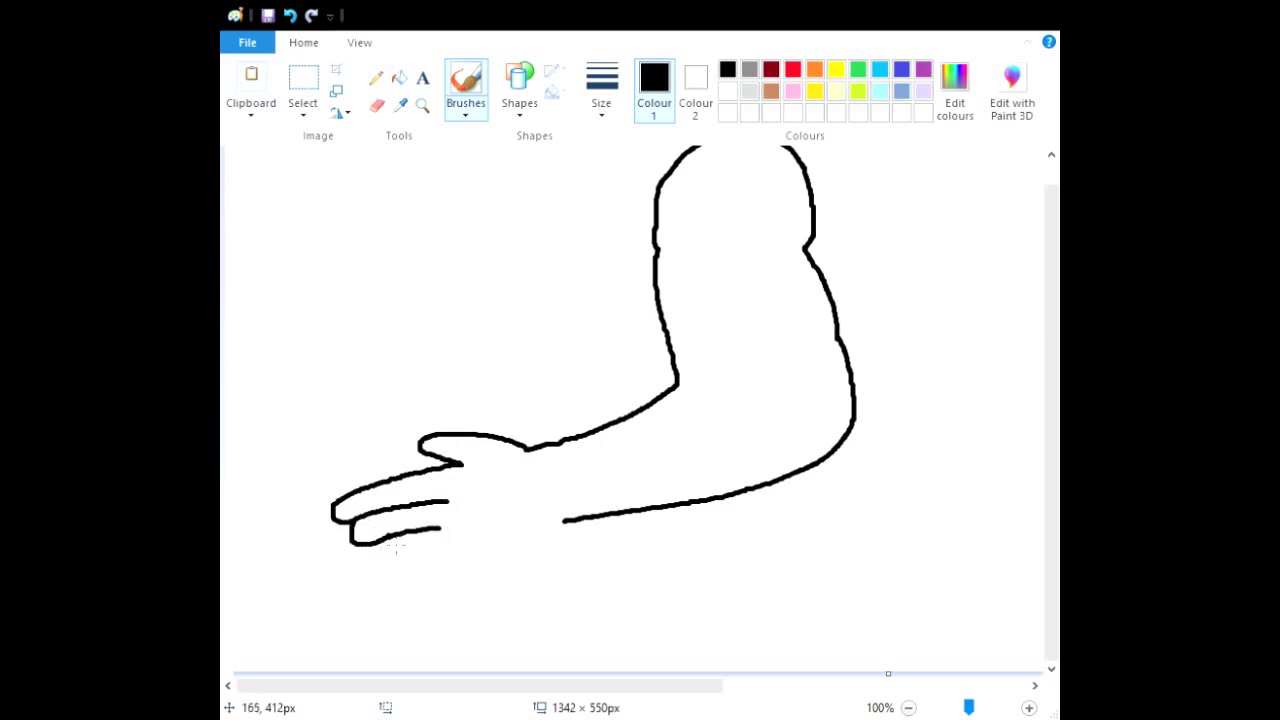
left_click_drag(397, 570, 477, 534)
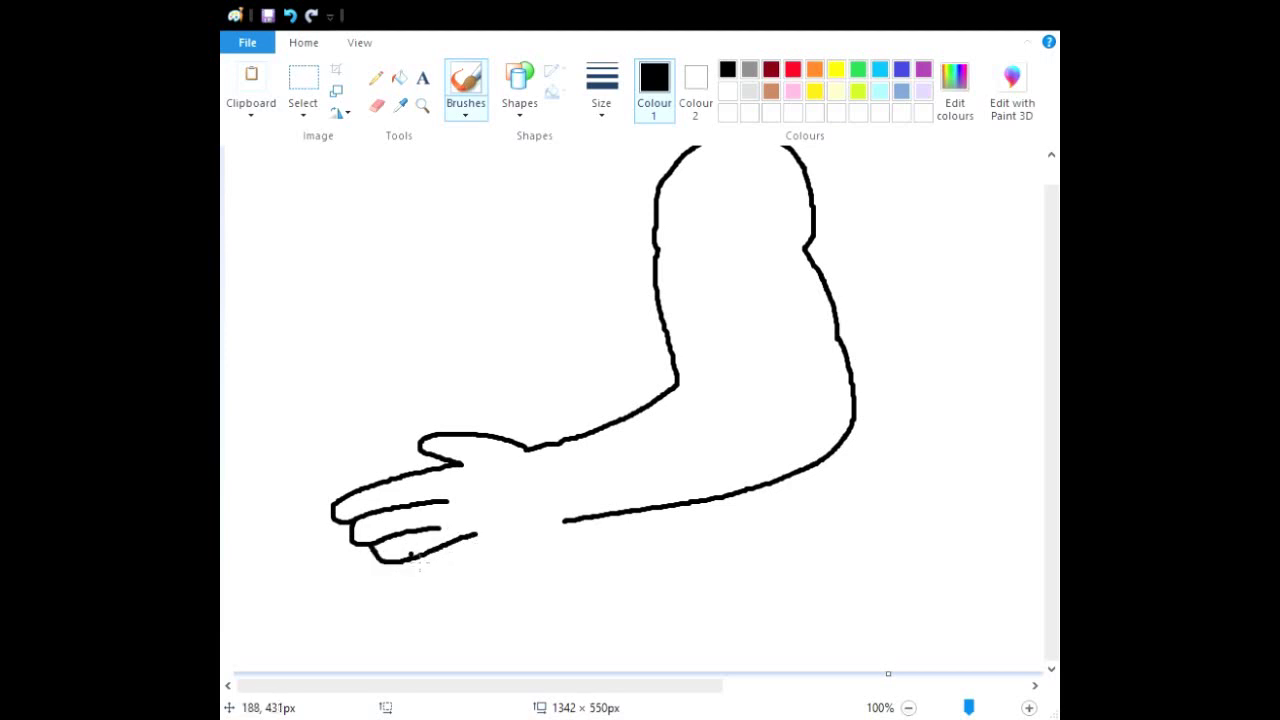
left_click(290, 15)
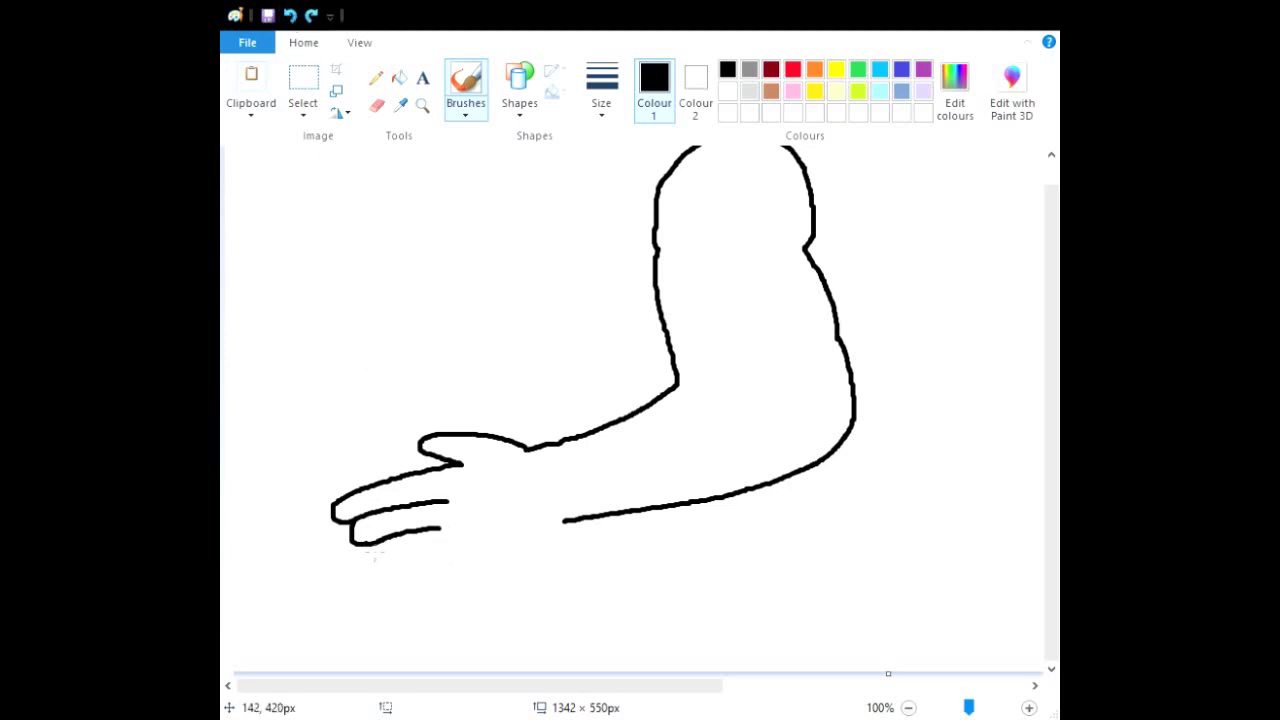
left_click_drag(402, 570, 462, 540)
left_click(290, 15)
left_click_drag(402, 553, 452, 550)
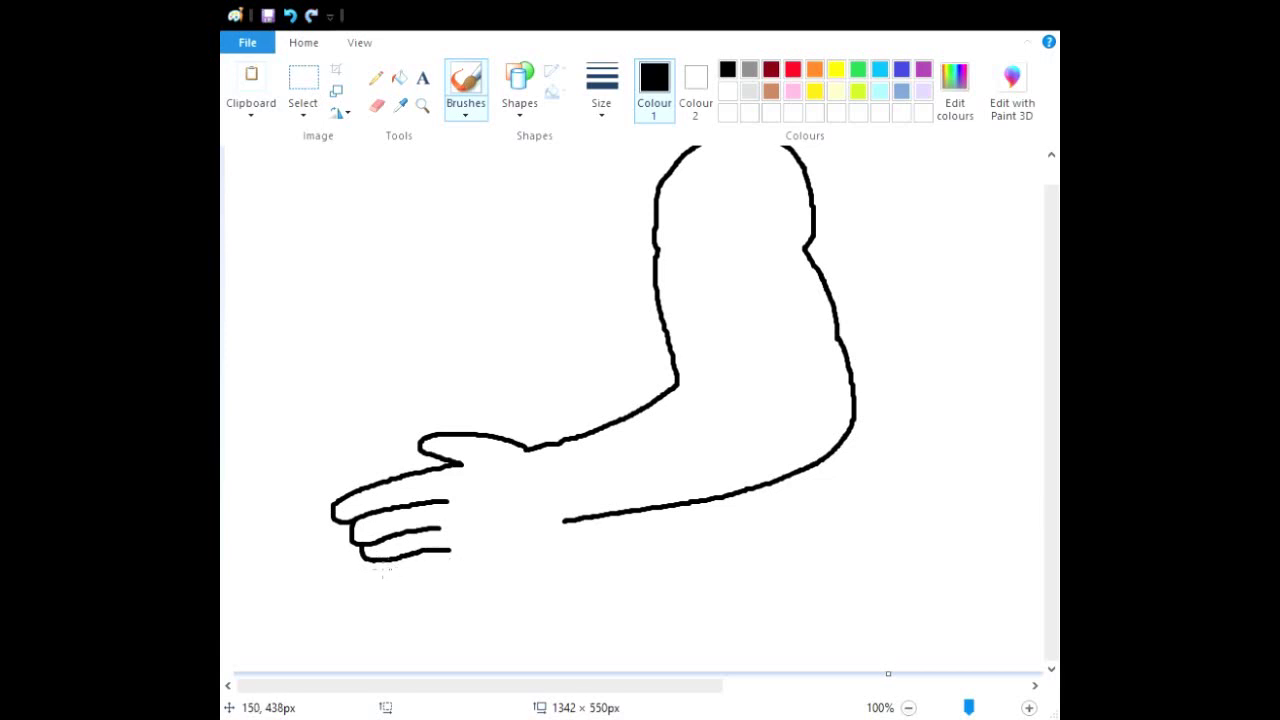
Draw the lowest finger with the palm's underside back to the forearm, and separate the hand with a wavy wrist line.
left_click_drag(389, 583, 559, 546)
left_click(529, 460)
left_click_drag(548, 455, 581, 522)
left_click(491, 175)
scroll(618, 297, "up", 1)
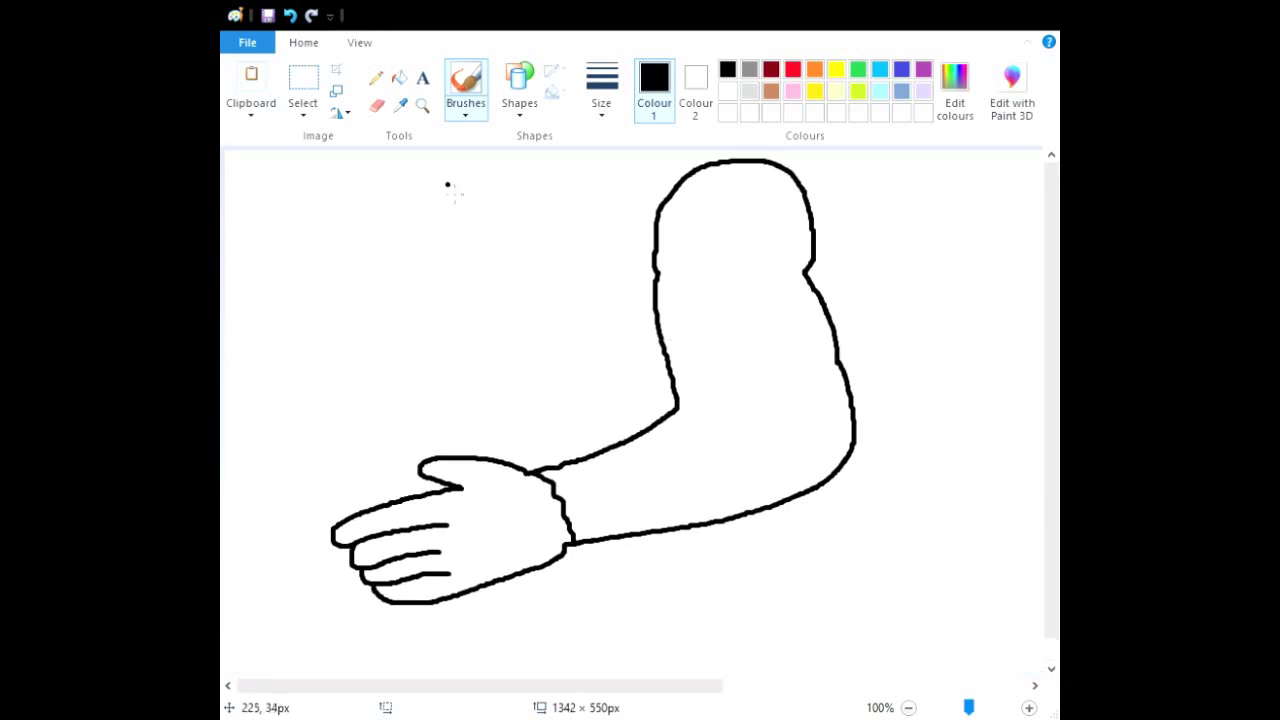
Fill the arm above the wrist line with custom near-black and the hand with mid grey.
scroll(564, 291, "down", 1)
scroll(565, 290, "up", 1)
left_click(400, 79)
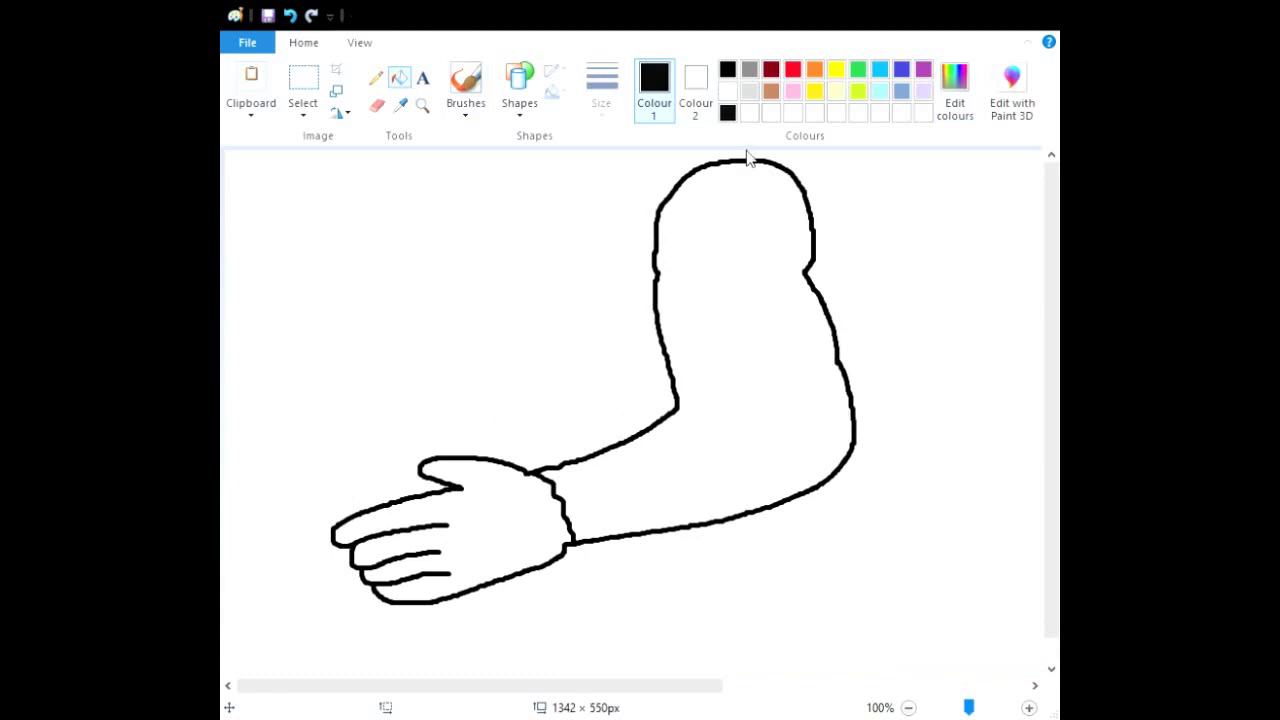
left_click(751, 314)
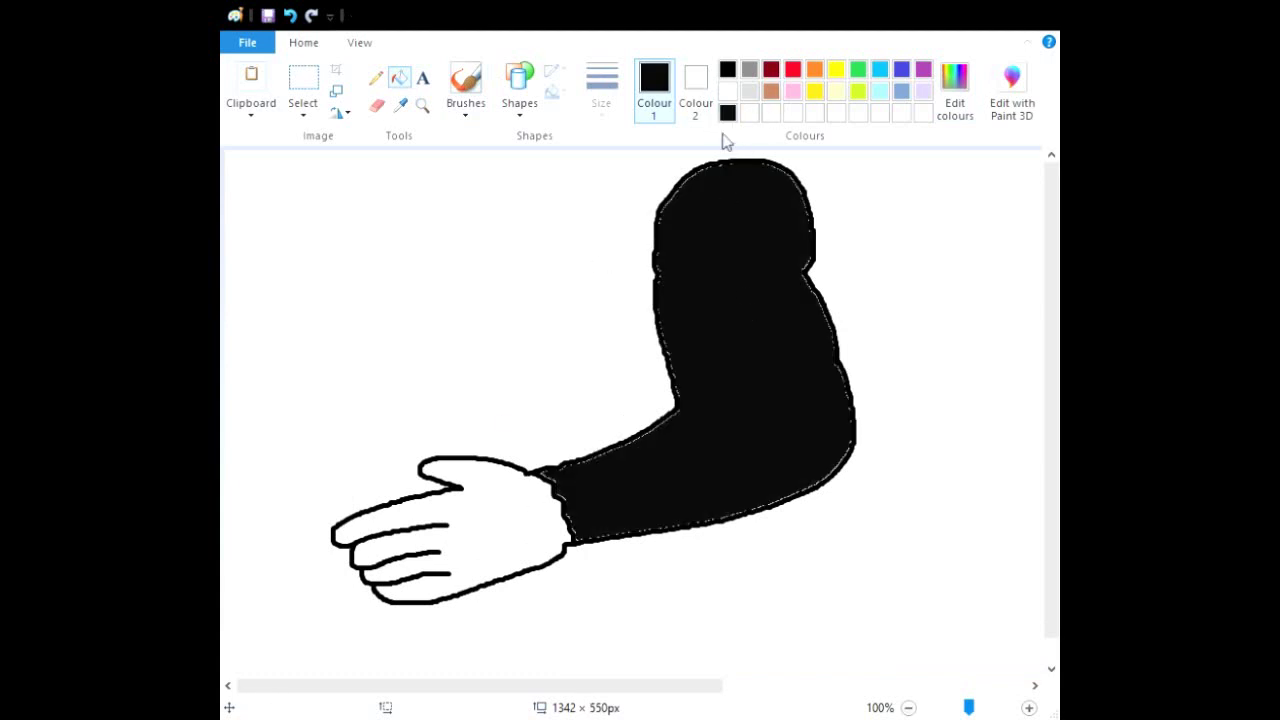
left_click(749, 69)
left_click(453, 536)
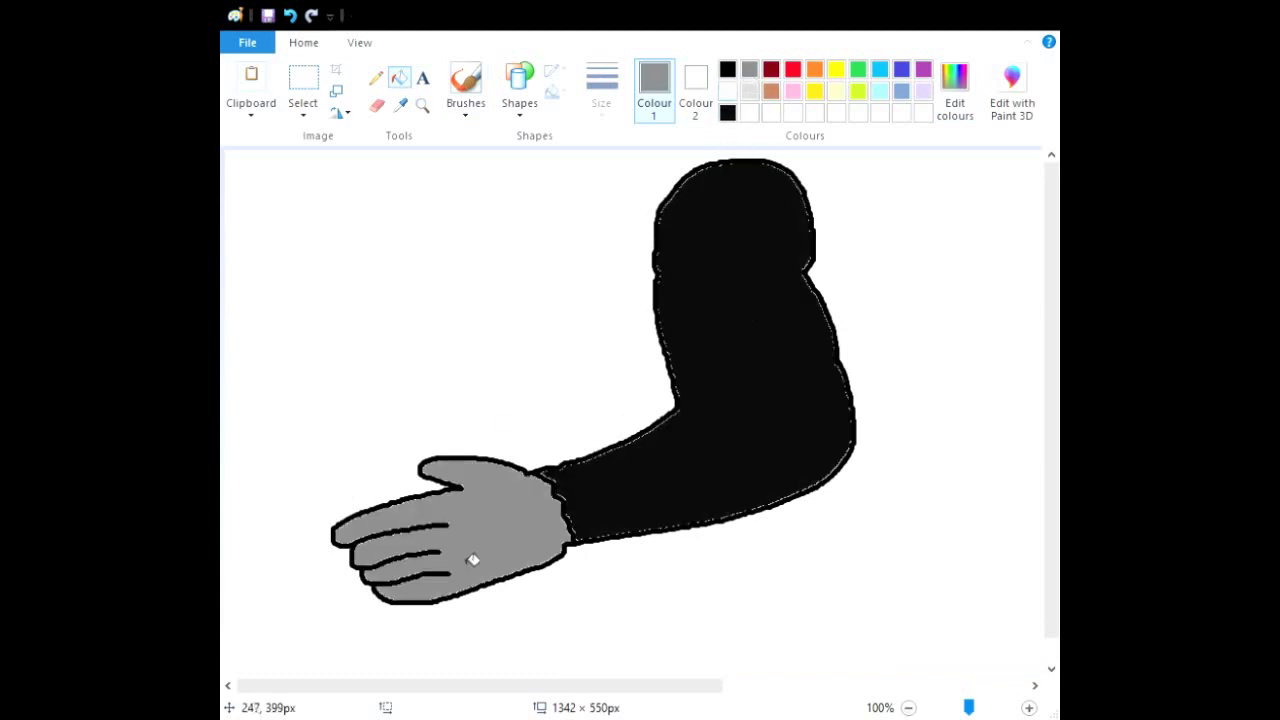
Select the whole arm with its hand and move it so the fingertips sit near the canvas's left edge.
left_click(304, 80)
left_click_drag(907, 652, 242, 110)
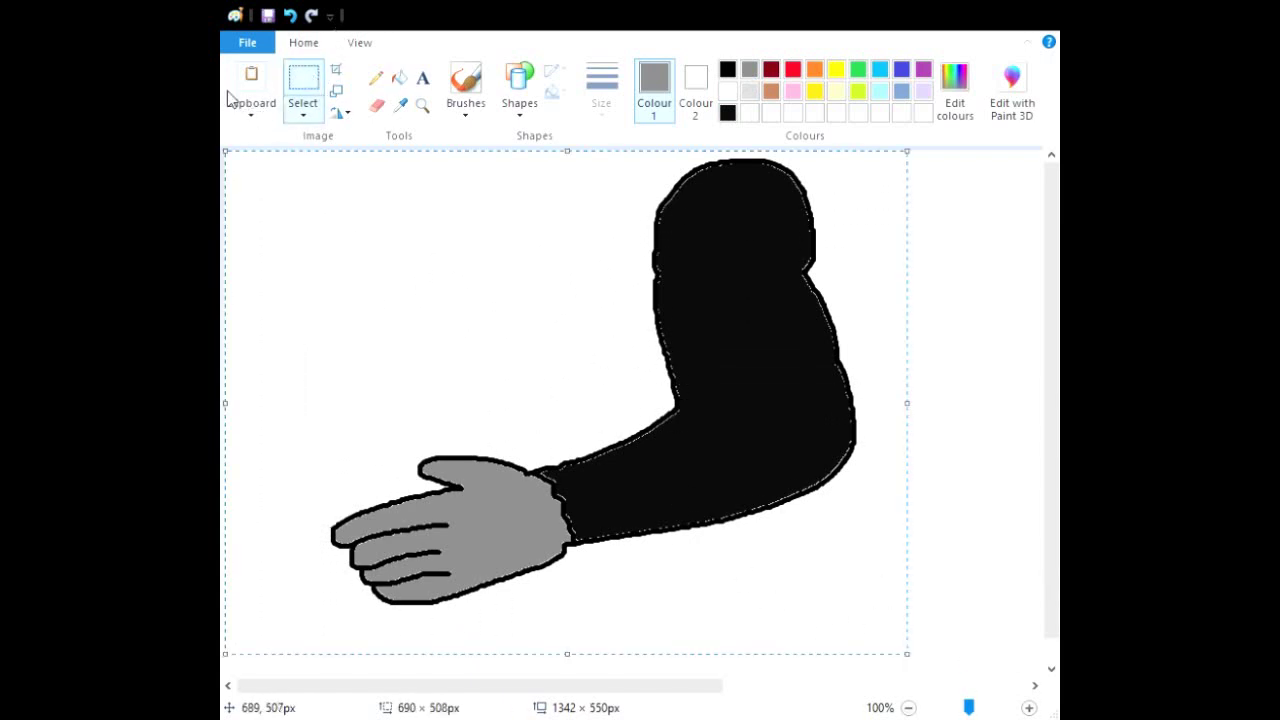
left_click_drag(714, 300, 609, 312)
left_click_drag(616, 301, 618, 301)
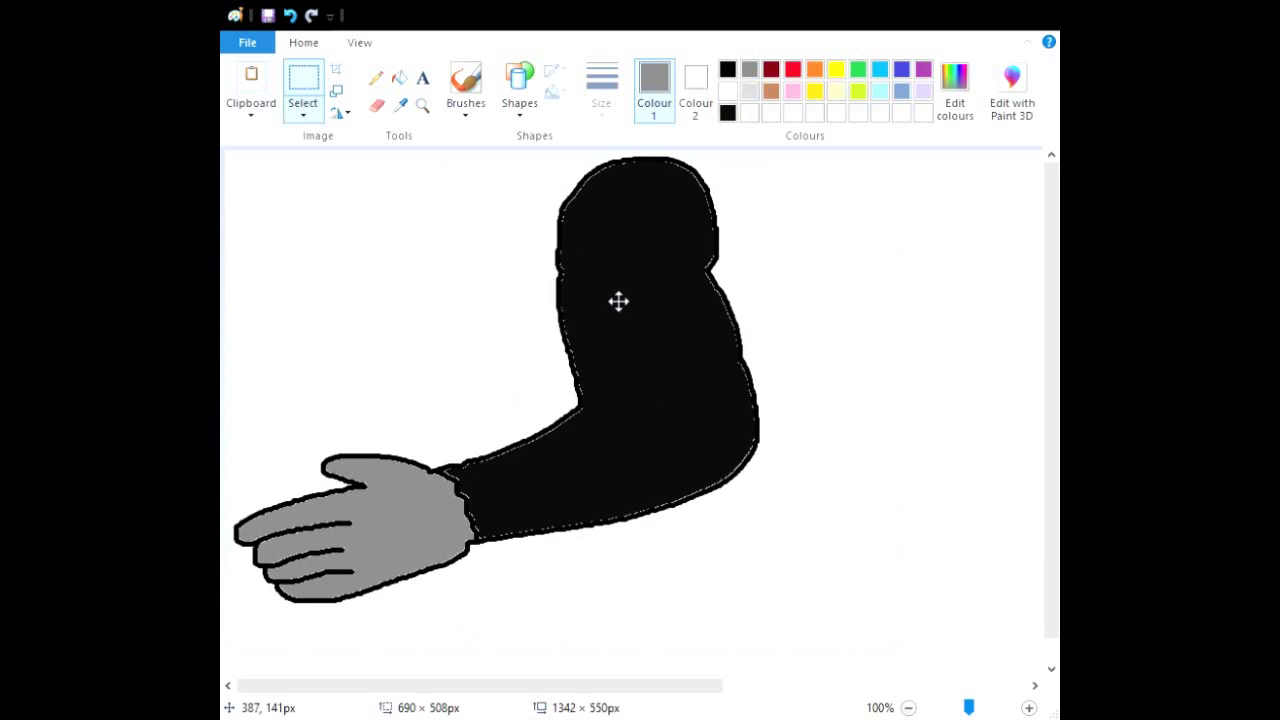
Shrink the canvas to 546 × 464 px so it fits closely around the arm.
scroll(943, 409, "down", 1)
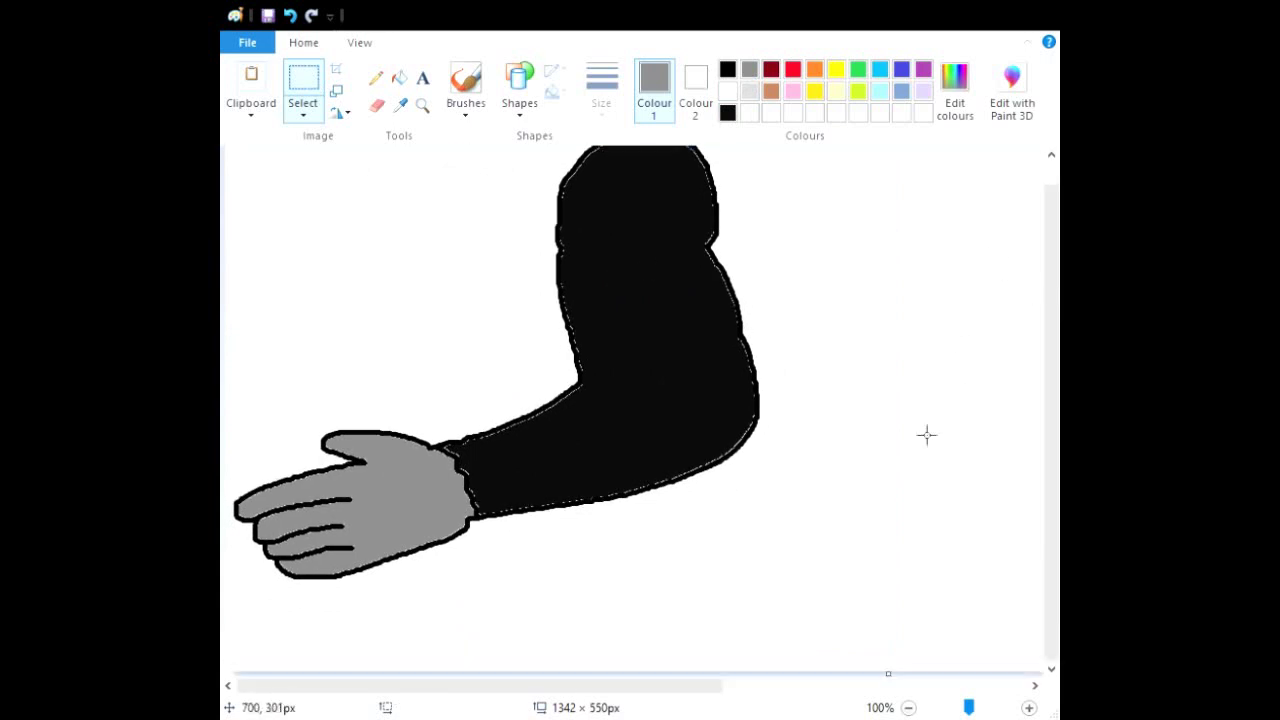
left_click_drag(670, 688, 975, 688)
mouse_move(1042, 402)
left_mouse_down()
mouse_move(320, 426)
mouse_move(253, 446)
left_mouse_up()
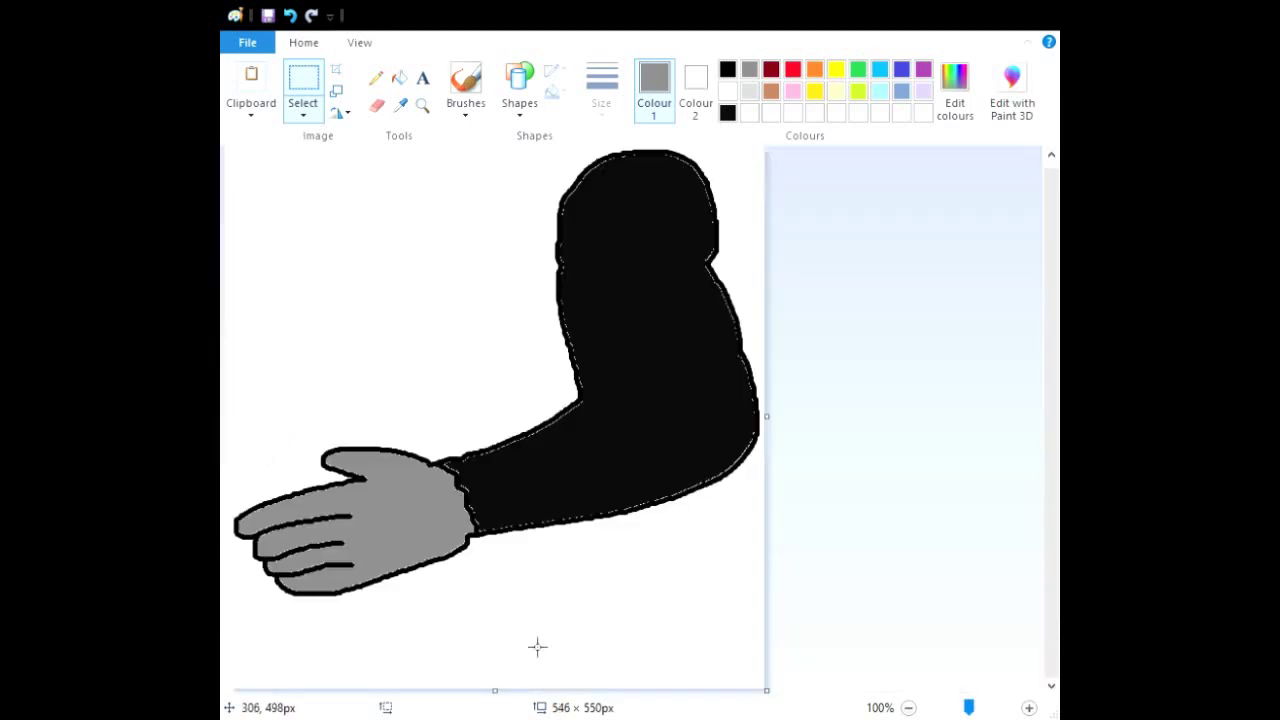
left_click_drag(496, 690, 486, 614)
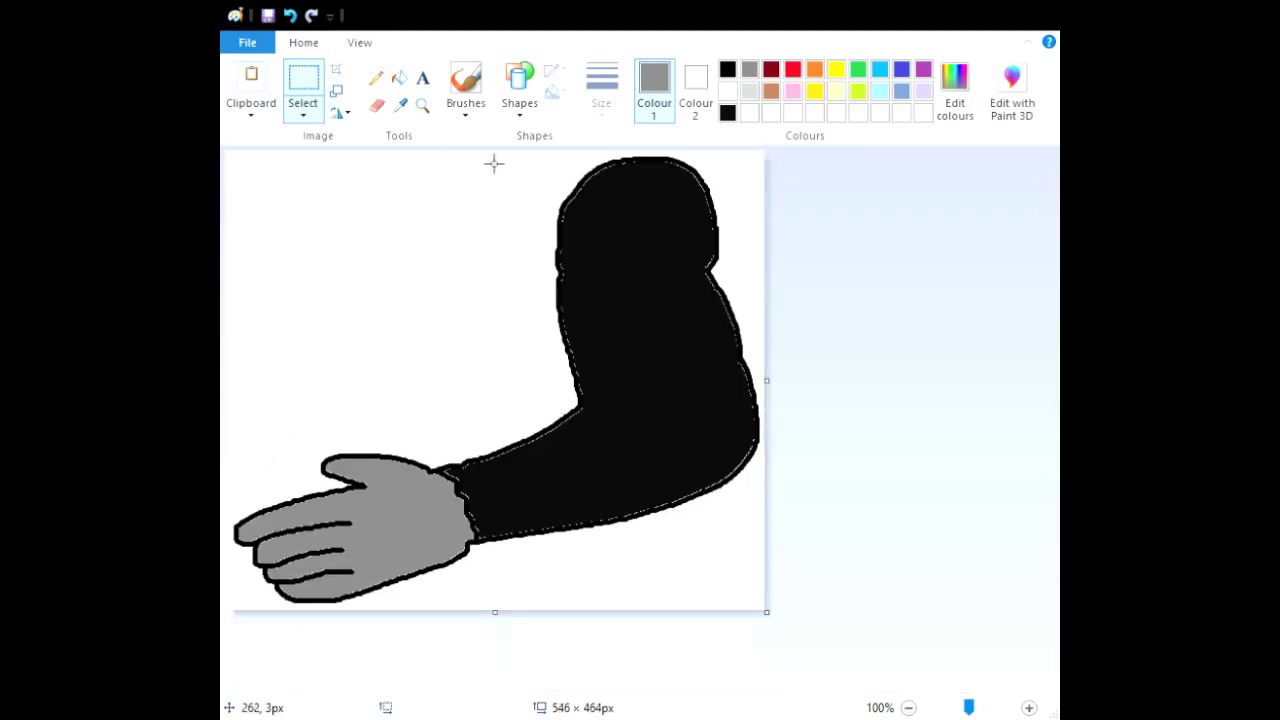
Clear the hand's grey fill to white and erase the underside of the lowest finger up to the palm.
left_click(399, 77)
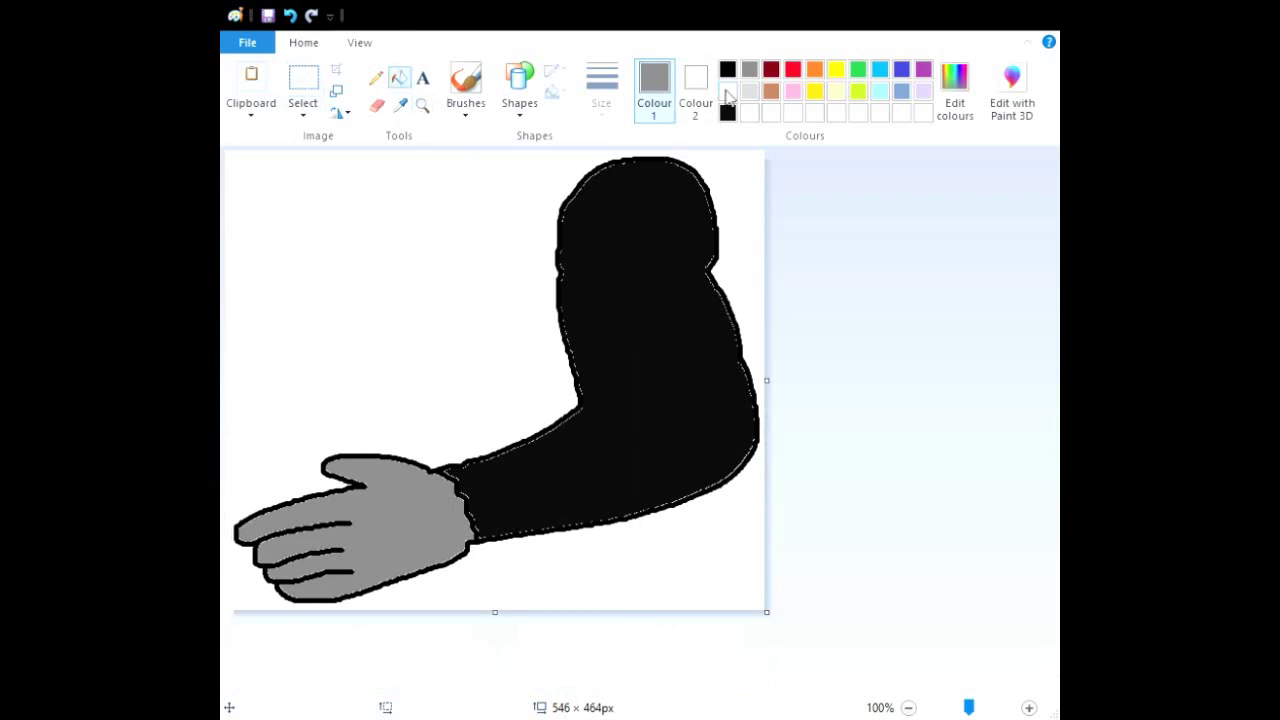
left_click(727, 91)
left_click(372, 561)
left_click(422, 105)
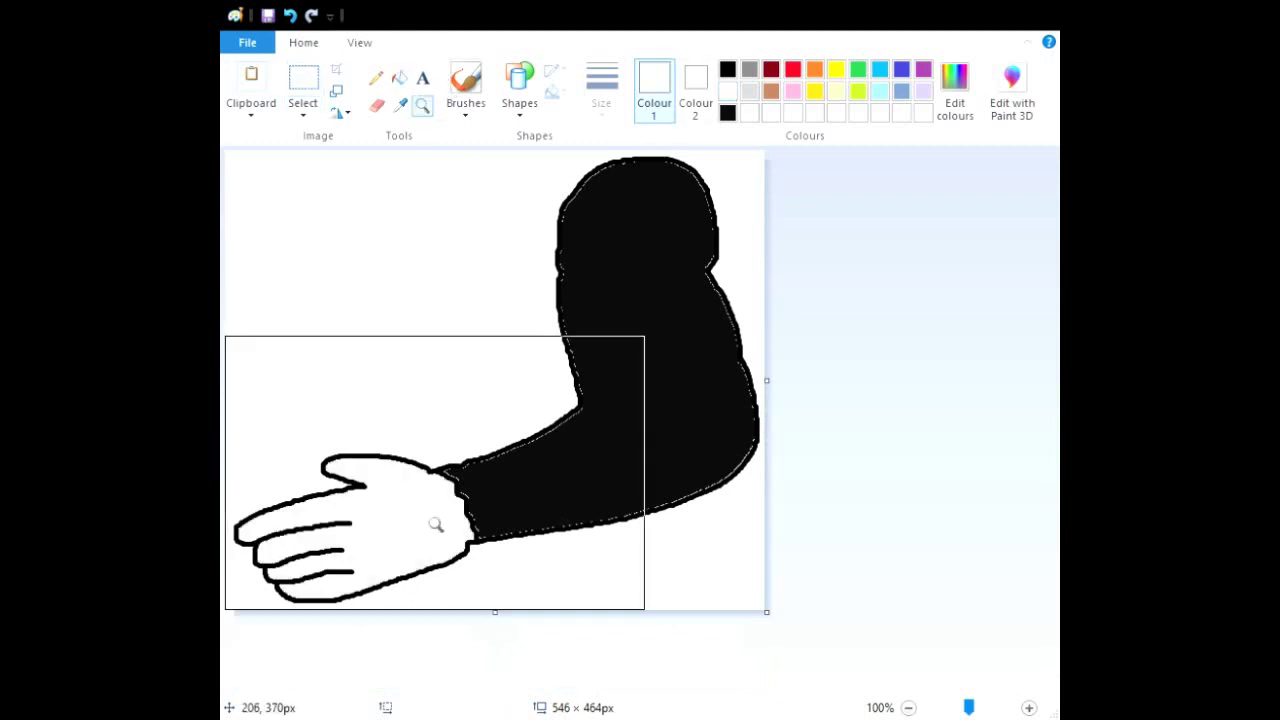
left_click(434, 523)
left_click(376, 106)
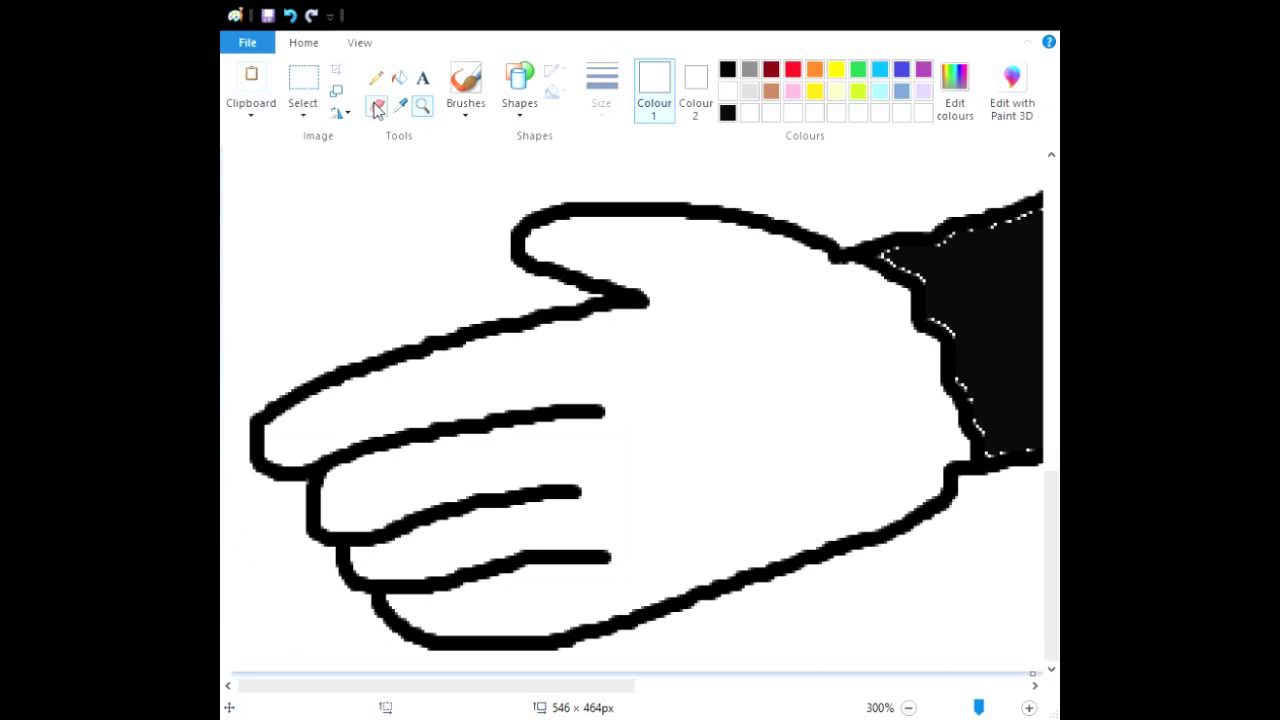
mouse_move(620, 620)
left_mouse_down()
mouse_move(634, 617)
mouse_move(486, 643)
mouse_move(426, 634)
left_mouse_up()
Redraw the lowest finger's underside in black as a shallower curve joining the palm's lower edge.
left_click(465, 80)
left_click(727, 70)
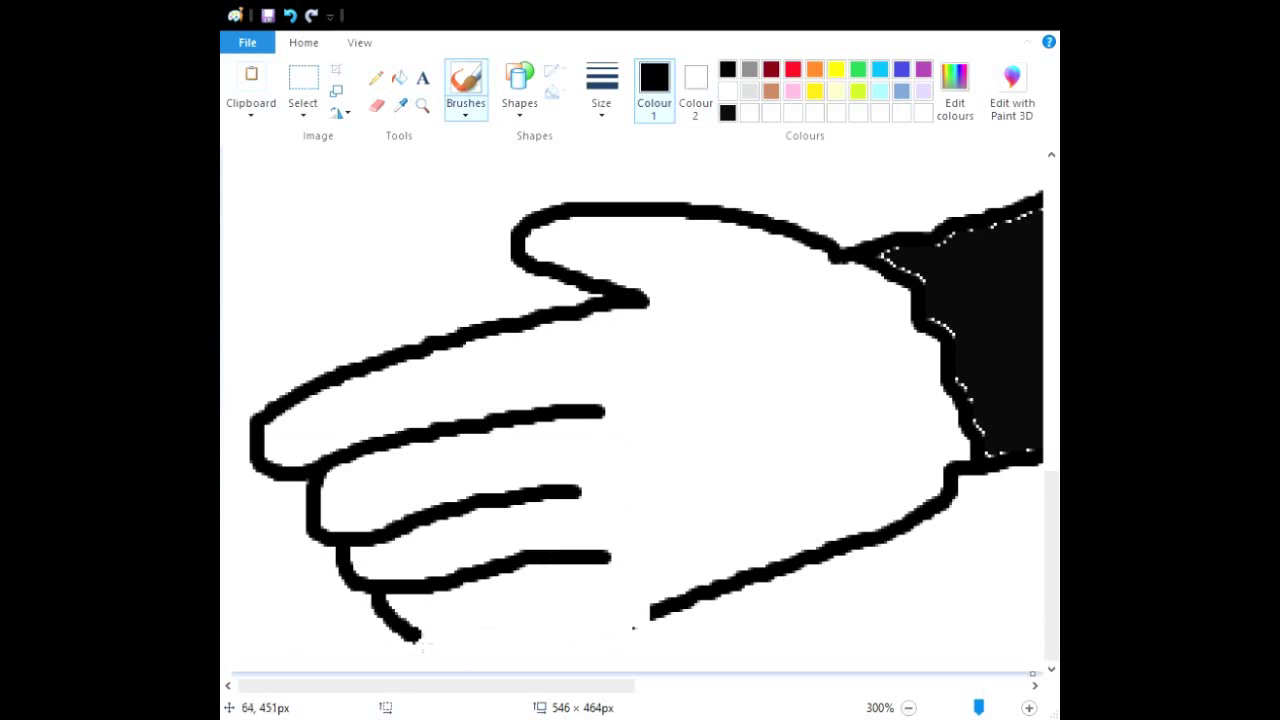
mouse_move(414, 636)
left_mouse_down()
mouse_move(550, 610)
mouse_move(650, 614)
left_mouse_up()
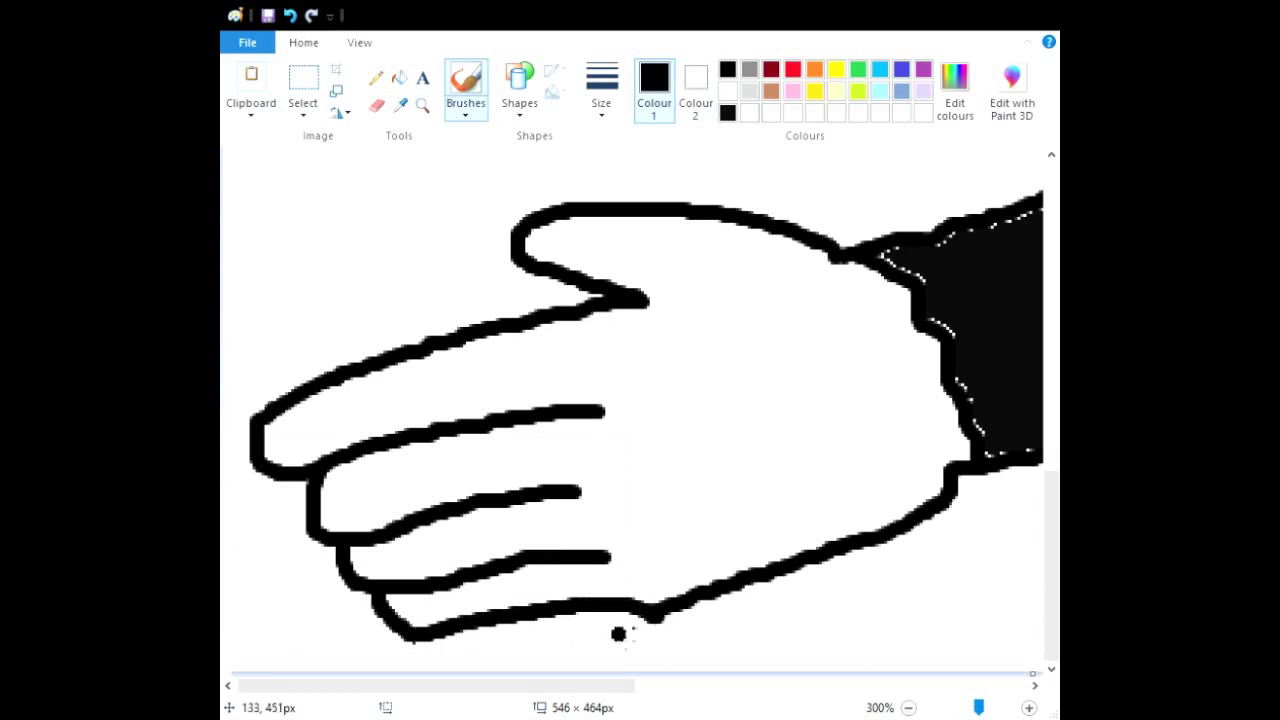
left_click(291, 16)
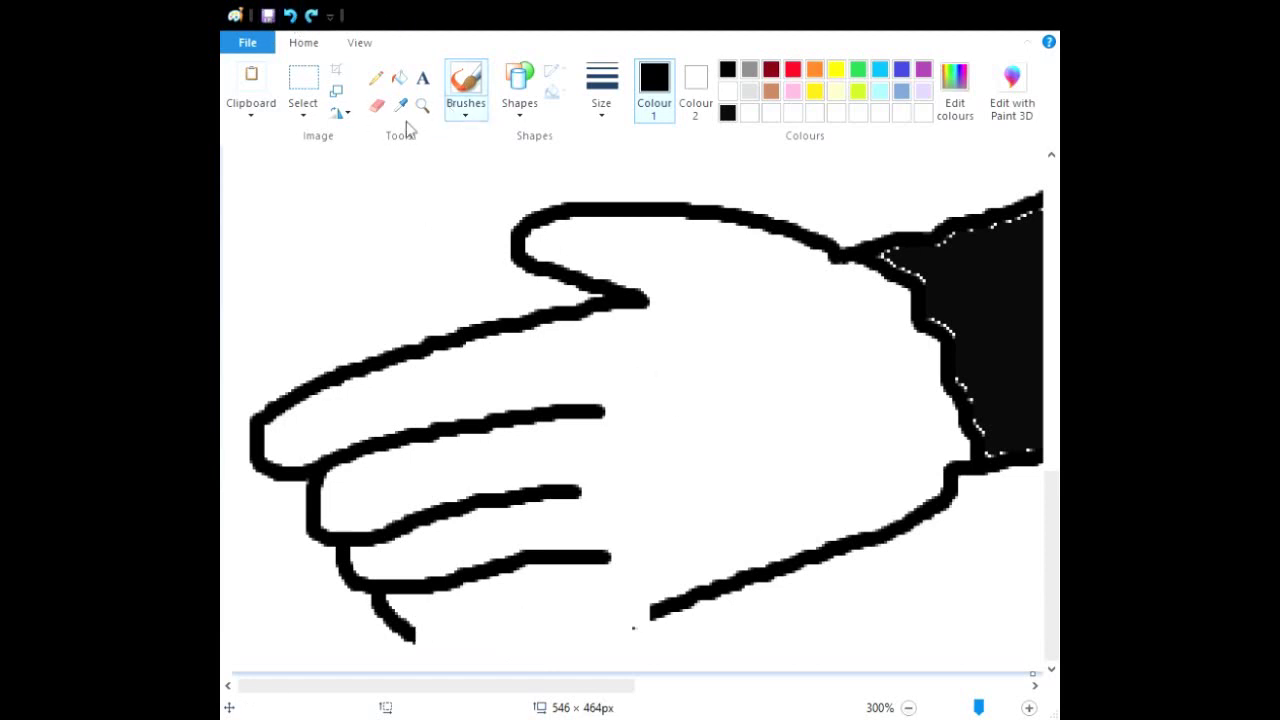
left_click_drag(420, 642, 502, 610)
left_click(291, 16)
mouse_move(416, 641)
left_mouse_down()
mouse_move(525, 609)
mouse_move(636, 624)
left_mouse_up()
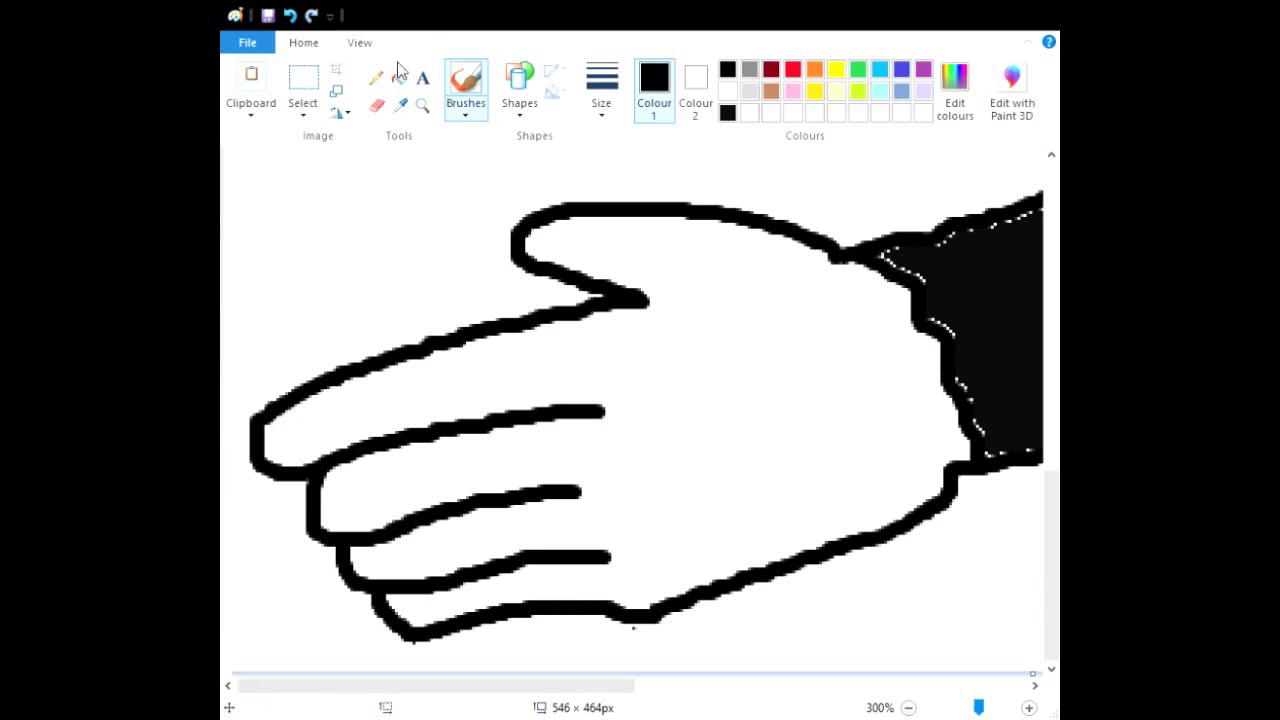
Erase the bump where the lowest finger meets the palm and redraw that joint as a smoother black line.
left_click(377, 106)
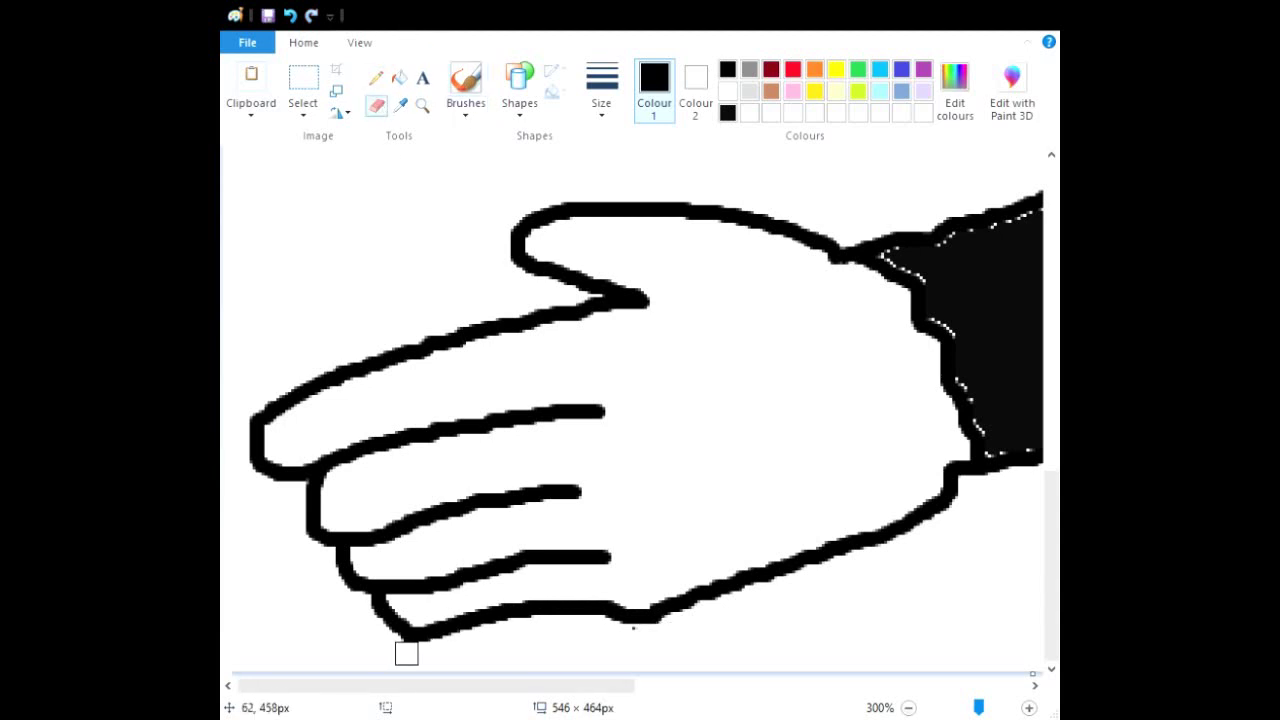
left_click_drag(583, 651, 637, 634)
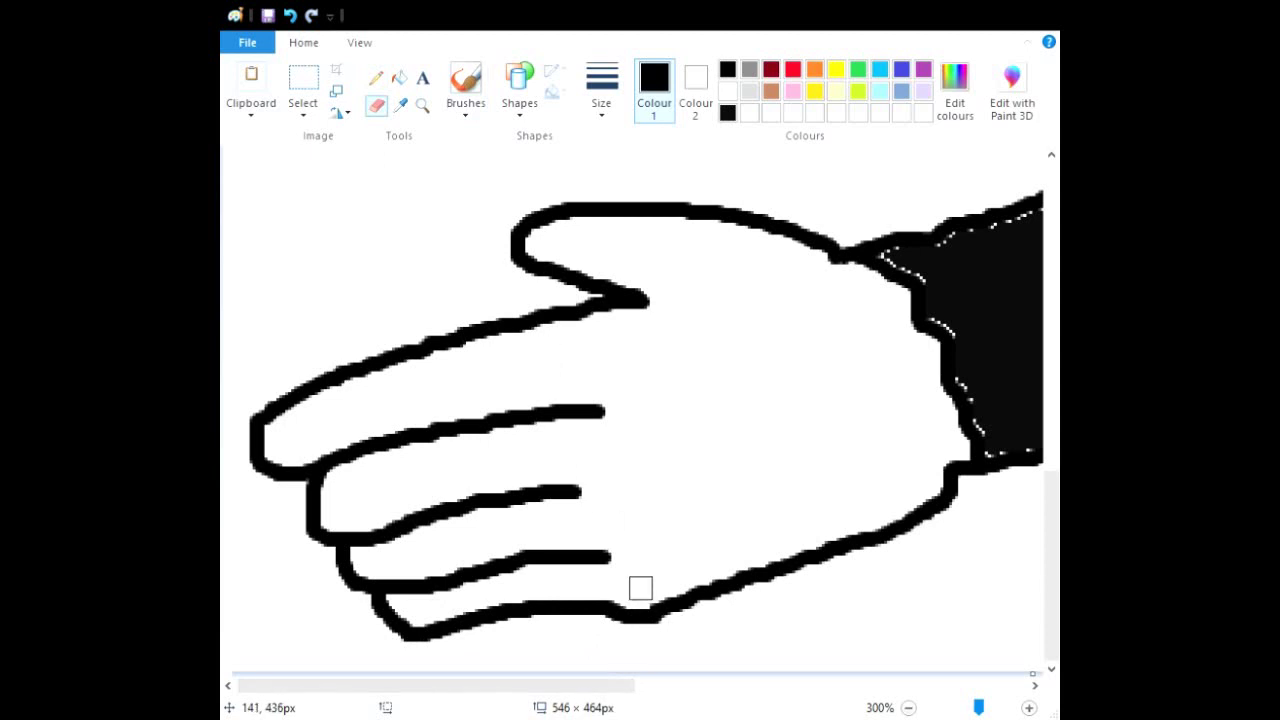
left_click_drag(646, 612, 622, 614)
left_click(466, 82)
left_click_drag(612, 613, 667, 614)
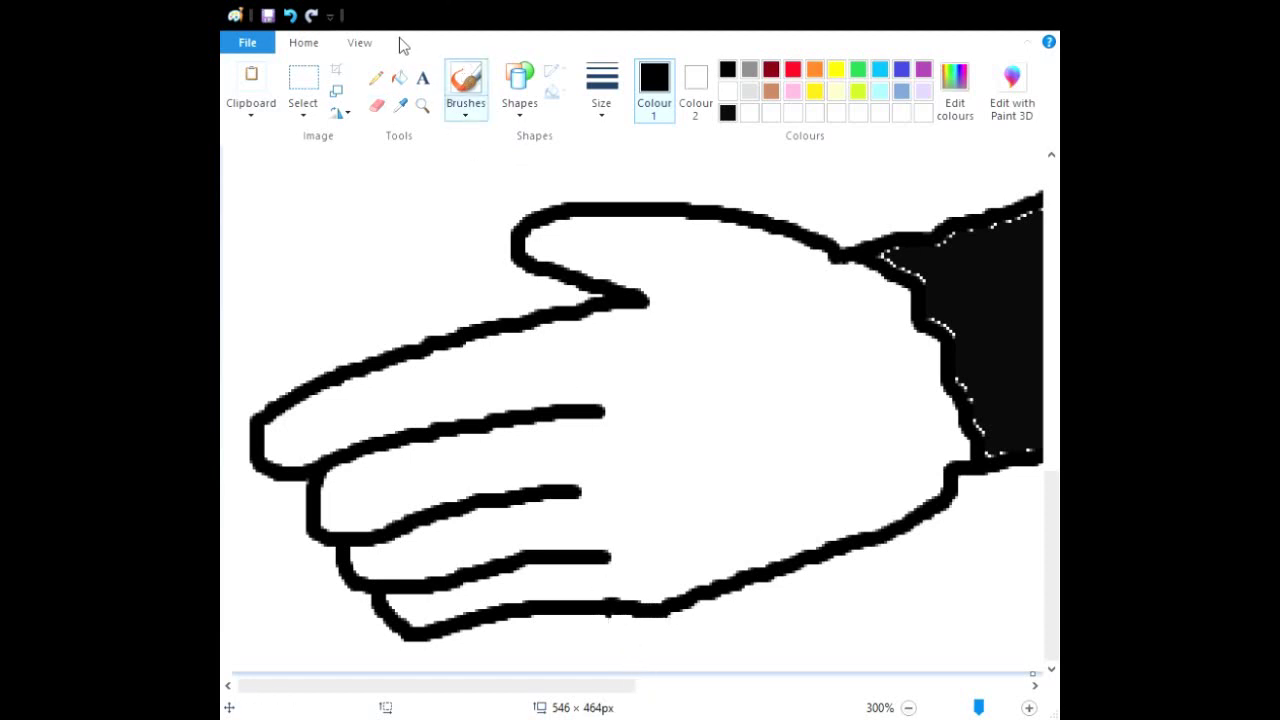
left_click(384, 105)
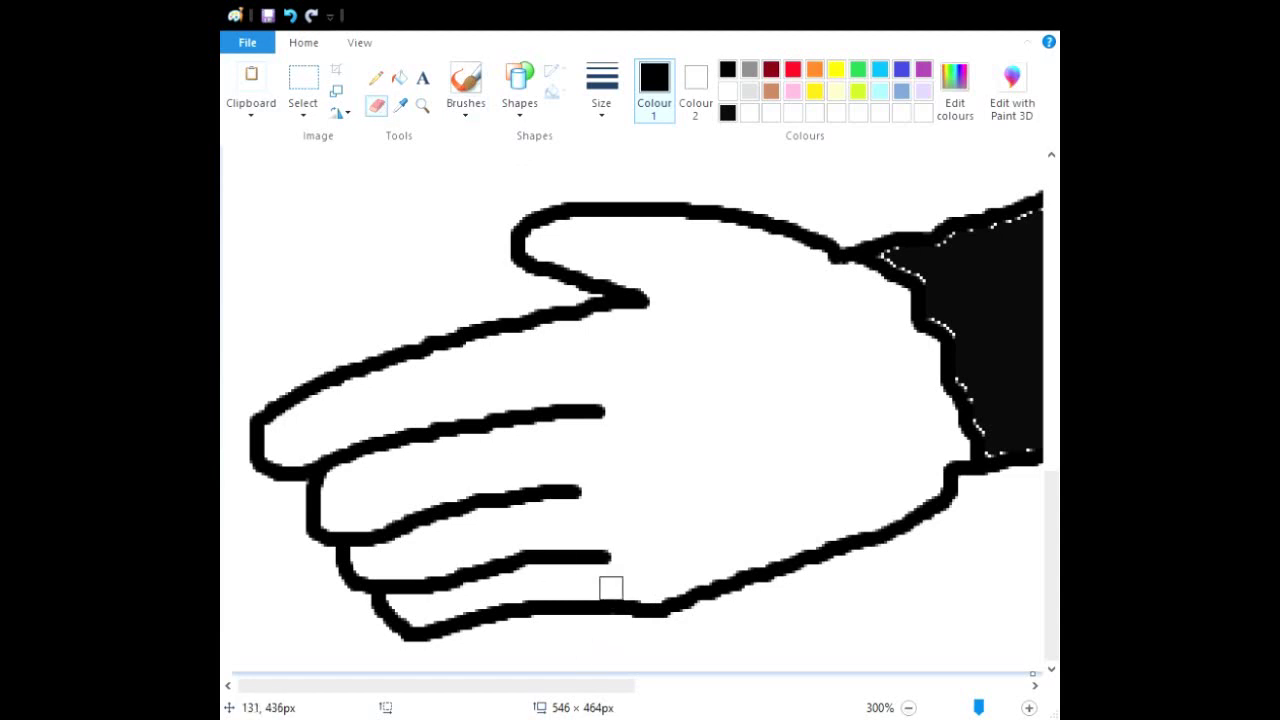
Fill the reshaped hand with mid grey.
left_click(399, 78)
left_click(749, 69)
left_click(689, 419)
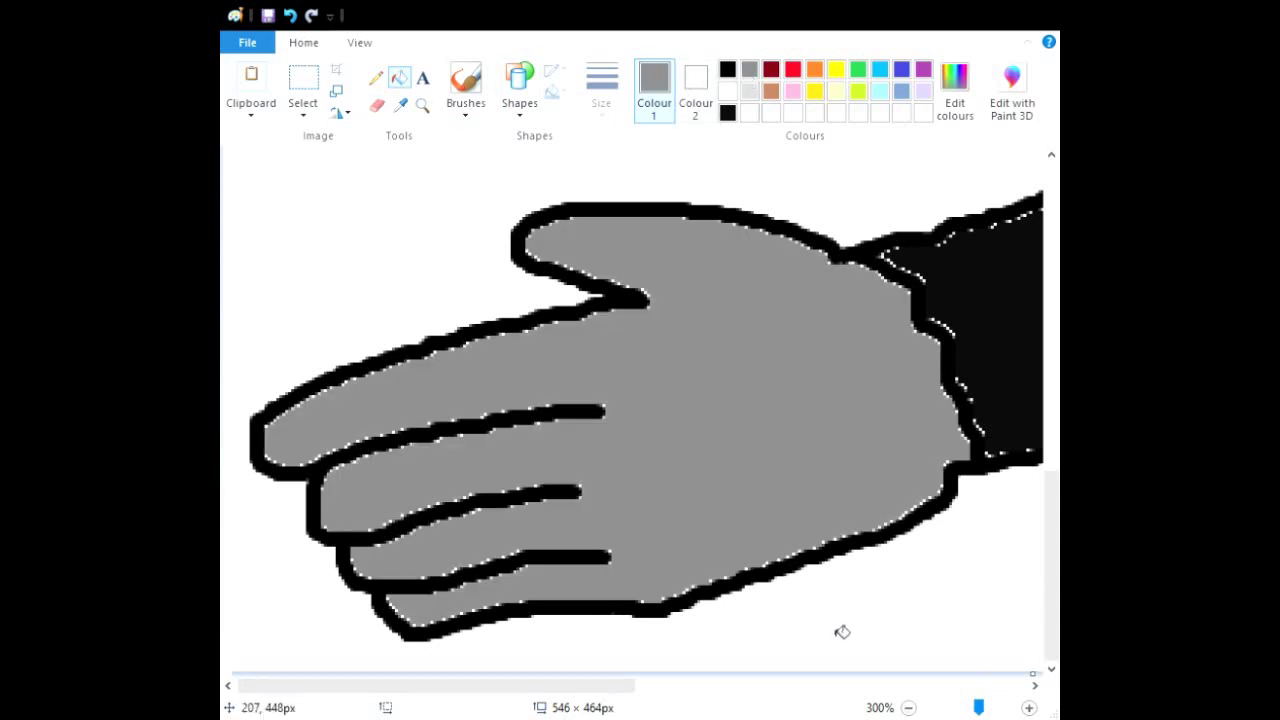
left_click(907, 707)
left_click(907, 707)
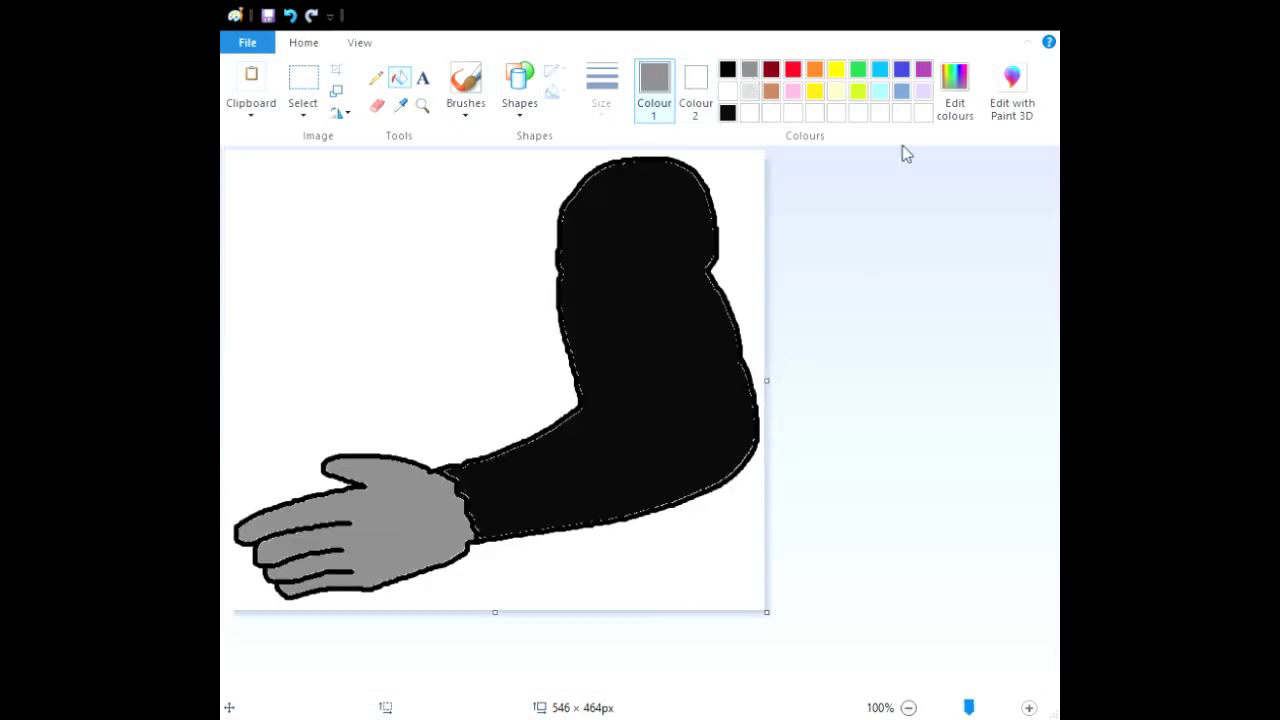
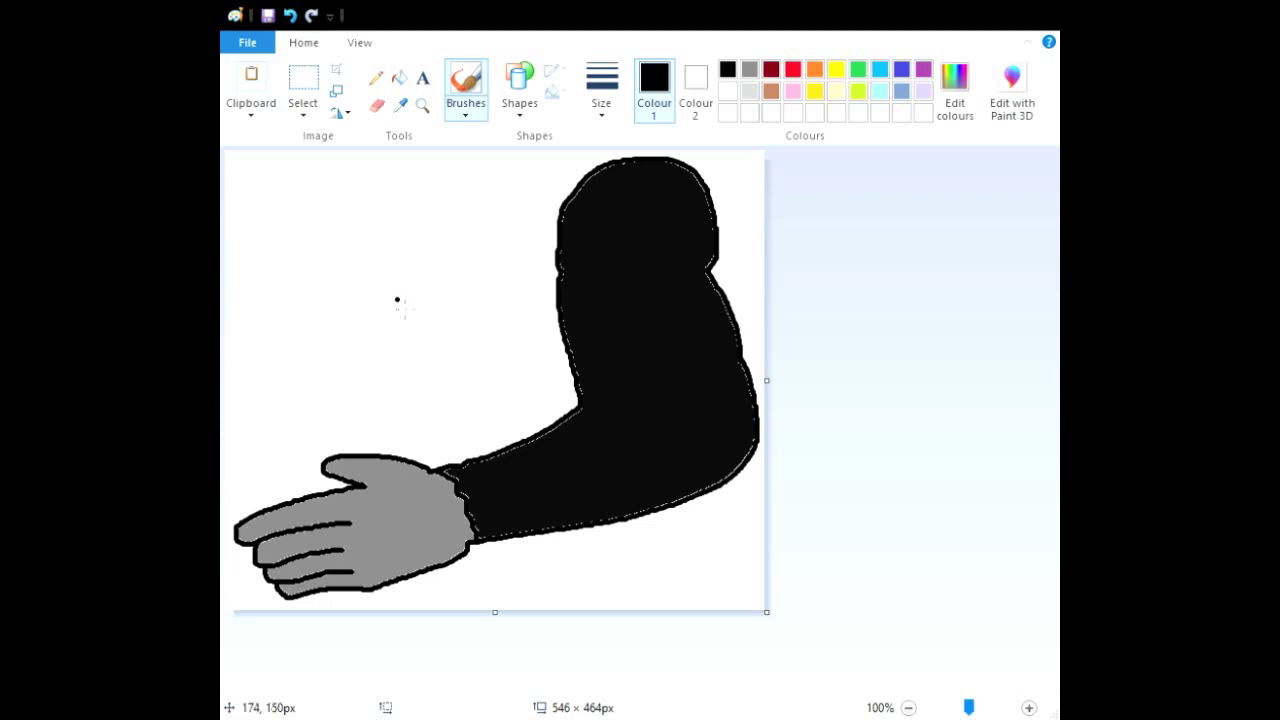
Fill the hand with white again, leaving only its black outline.
left_click(422, 104)
left_click(434, 514)
left_click(399, 78)
left_click(727, 91)
left_click(524, 532)
scroll(523, 532, "down", 1)
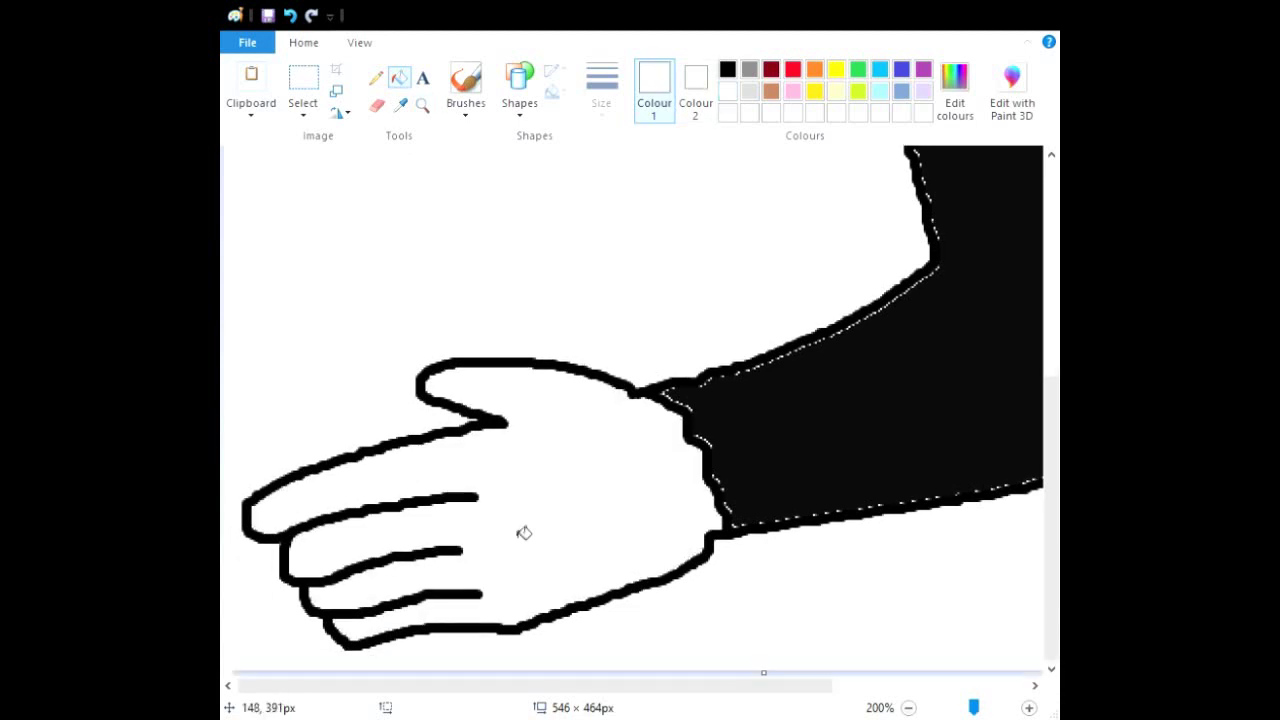
Draw a small rounded nail outline in black near the tip of the thumb.
left_click(472, 92)
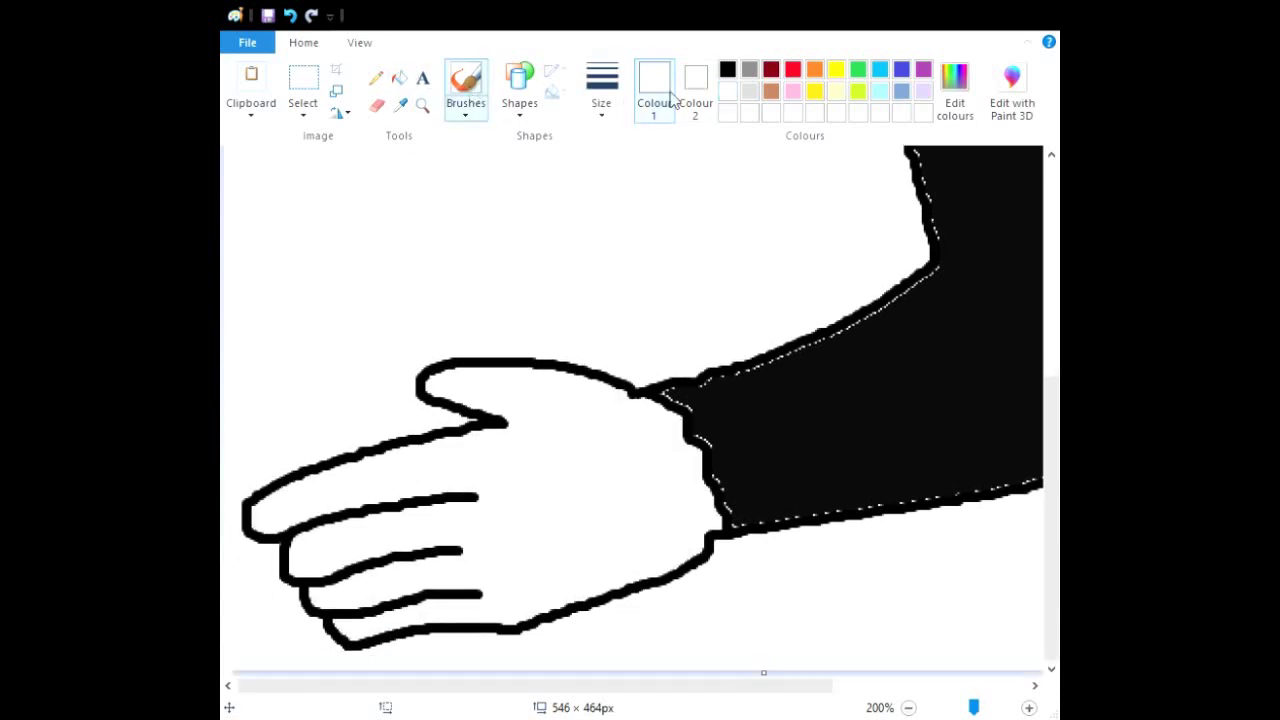
left_click(730, 71)
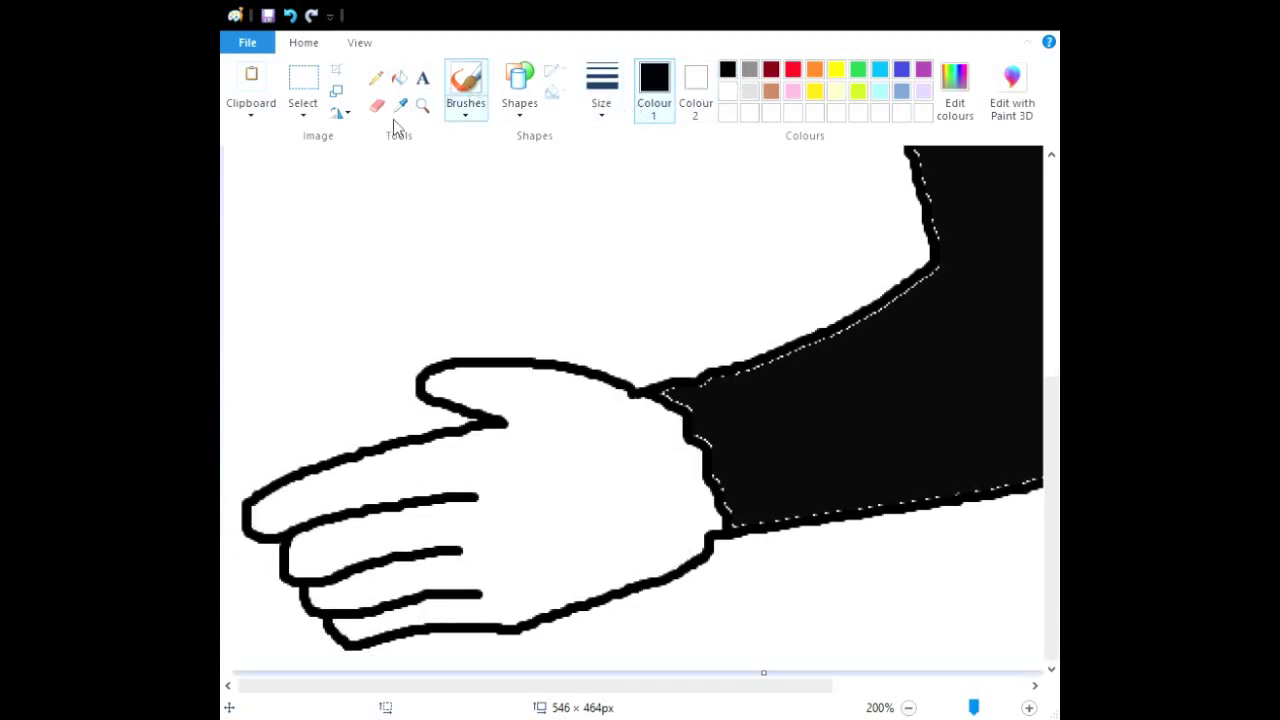
left_click(422, 105)
left_click(529, 397)
left_click(386, 286)
left_click(457, 178)
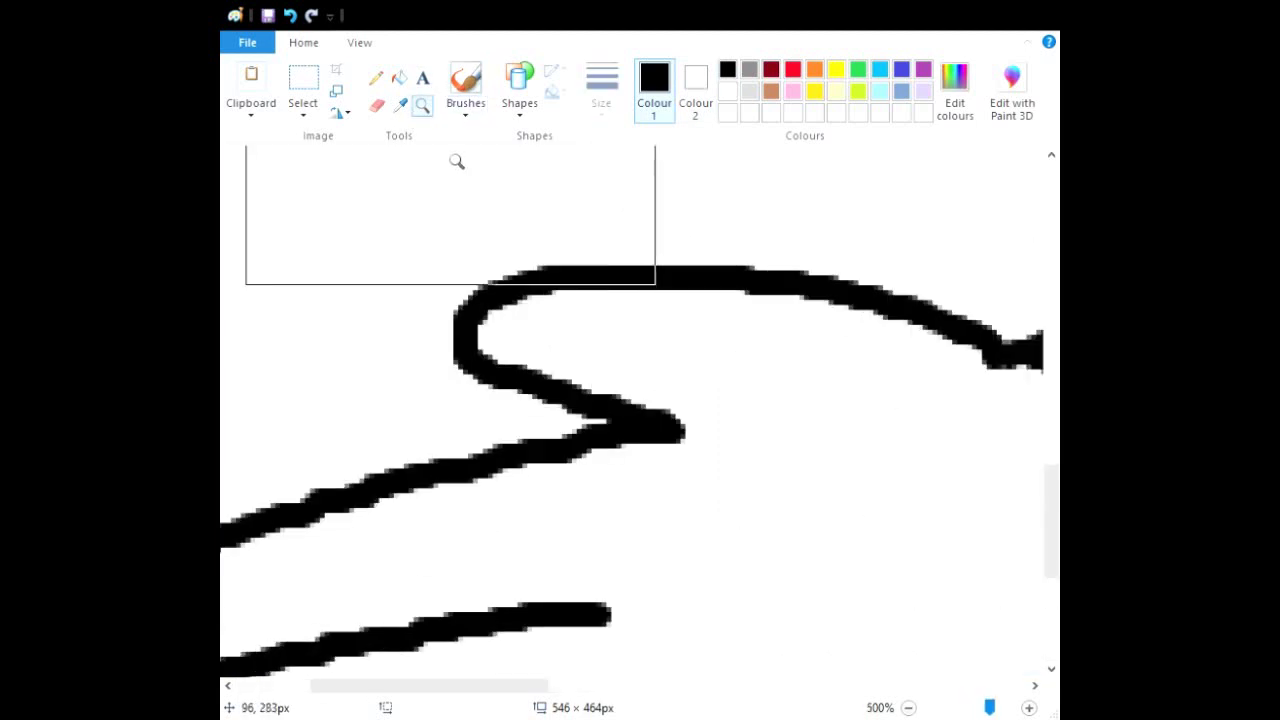
left_click(465, 88)
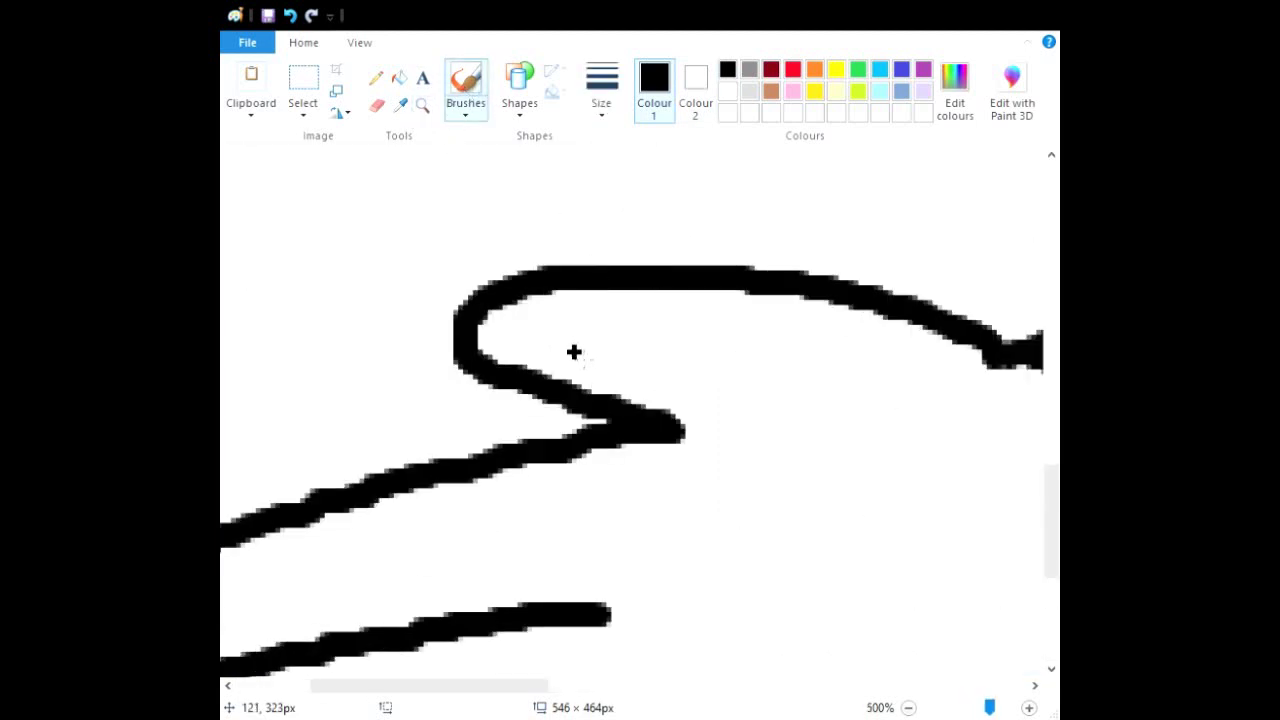
mouse_move(589, 362)
left_mouse_down()
mouse_move(598, 317)
mouse_move(543, 312)
mouse_move(523, 332)
mouse_move(575, 370)
mouse_move(588, 352)
left_mouse_up()
Draw a small nail outline near the tip of each of the upper two fingers, retrying the second finger's nail.
left_click_drag(443, 686, 396, 510)
scroll(396, 510, "down", 3)
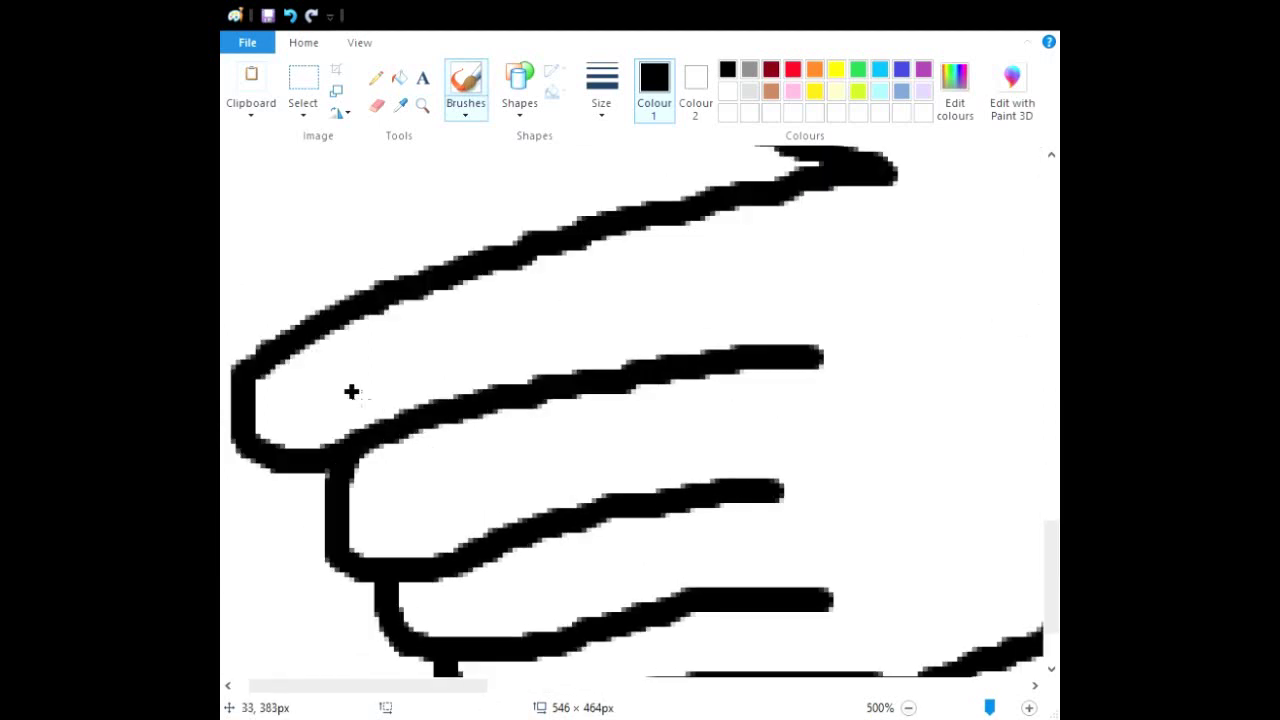
mouse_move(337, 406)
left_mouse_down()
mouse_move(311, 378)
mouse_move(277, 406)
mouse_move(293, 427)
mouse_move(340, 410)
left_mouse_up()
left_click(423, 512)
mouse_move(423, 512)
left_mouse_down()
mouse_move(395, 477)
mouse_move(381, 513)
mouse_move(434, 530)
left_mouse_up()
scroll(436, 540, "down", 2)
left_click(290, 15)
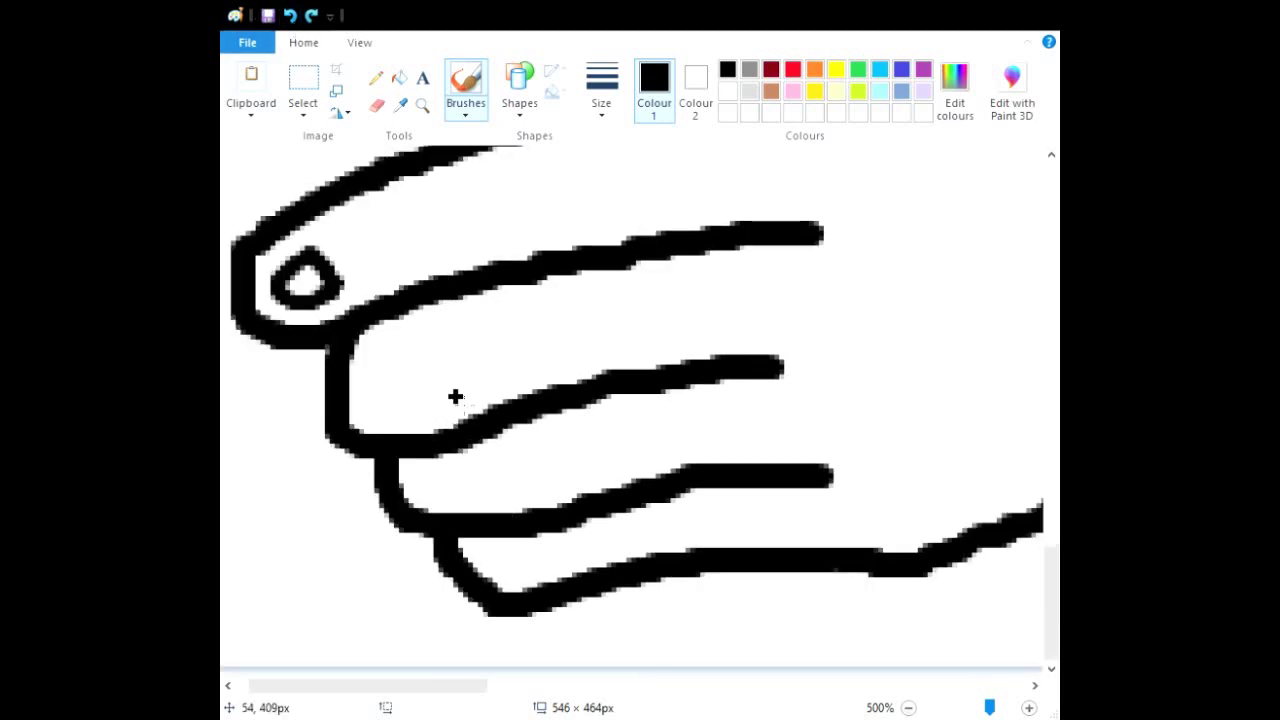
mouse_move(440, 402)
left_mouse_down()
mouse_move(410, 352)
mouse_move(388, 392)
mouse_move(392, 422)
mouse_move(447, 417)
left_mouse_up()
Draw small nail outlines near the tips of the lower two fingers.
left_click_drag(494, 500, 474, 455)
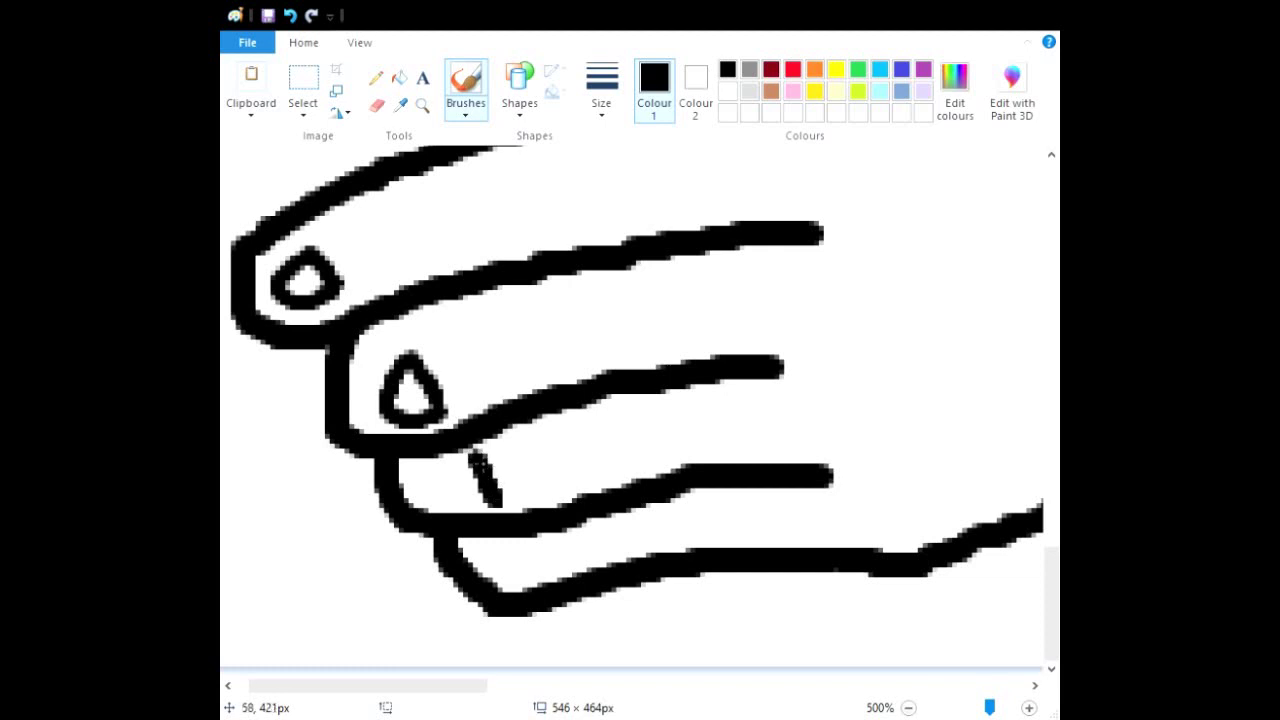
mouse_move(494, 500)
left_mouse_down()
mouse_move(469, 500)
mouse_move(444, 475)
mouse_move(478, 458)
left_mouse_up()
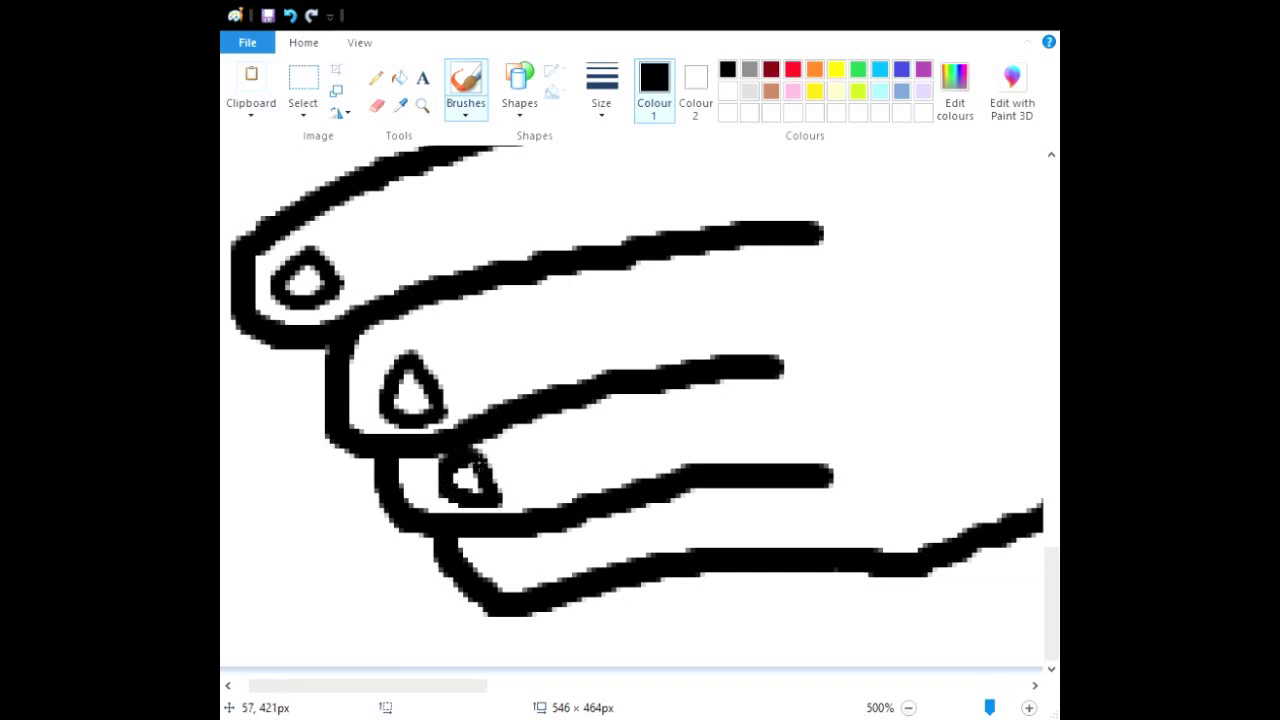
mouse_move(535, 563)
left_mouse_down()
mouse_move(515, 532)
mouse_move(498, 566)
mouse_move(486, 538)
left_mouse_up()
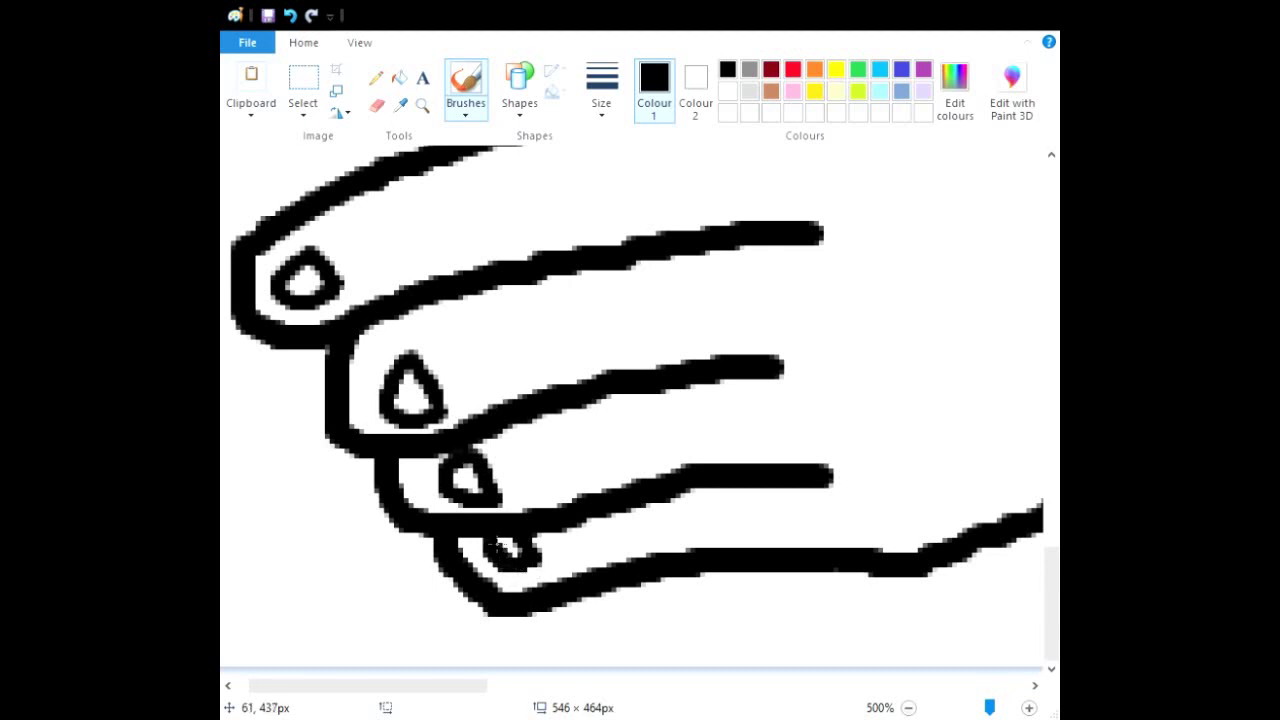
Fill the hand around the nails with mid grey, keeping the nails white.
left_click(910, 708)
left_click(910, 708)
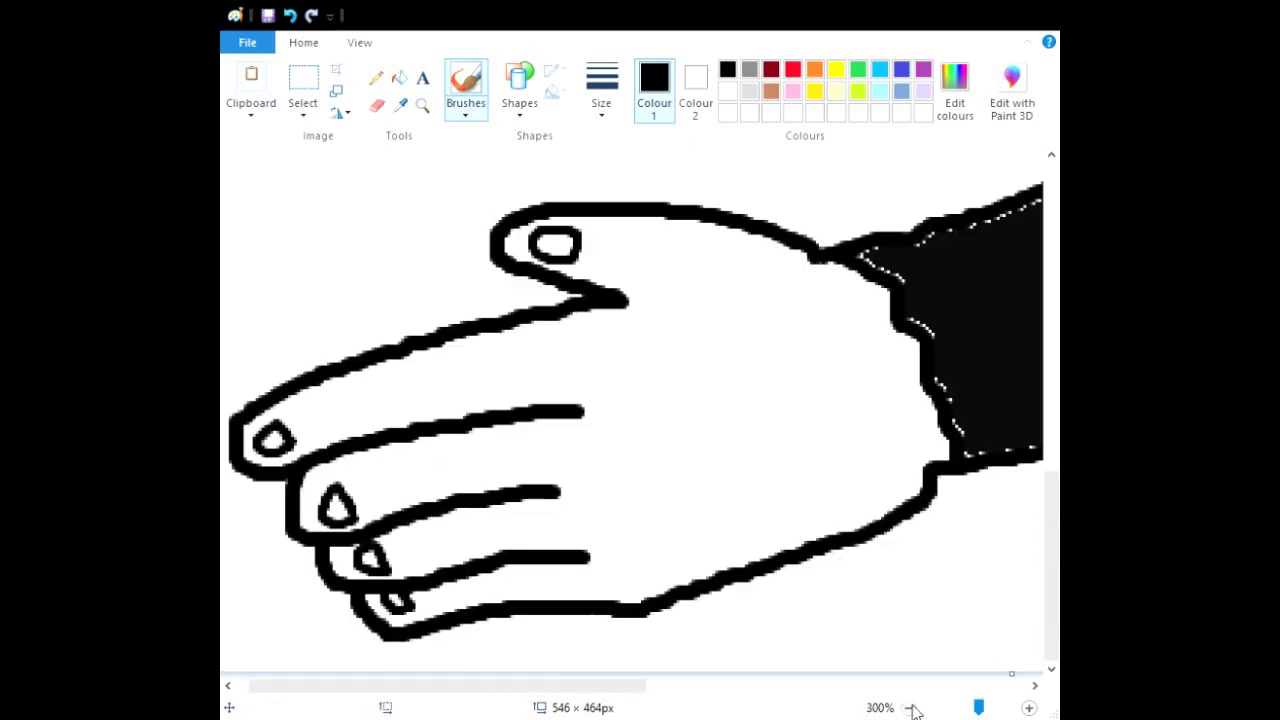
left_click(910, 708)
left_click(910, 708)
left_click(401, 79)
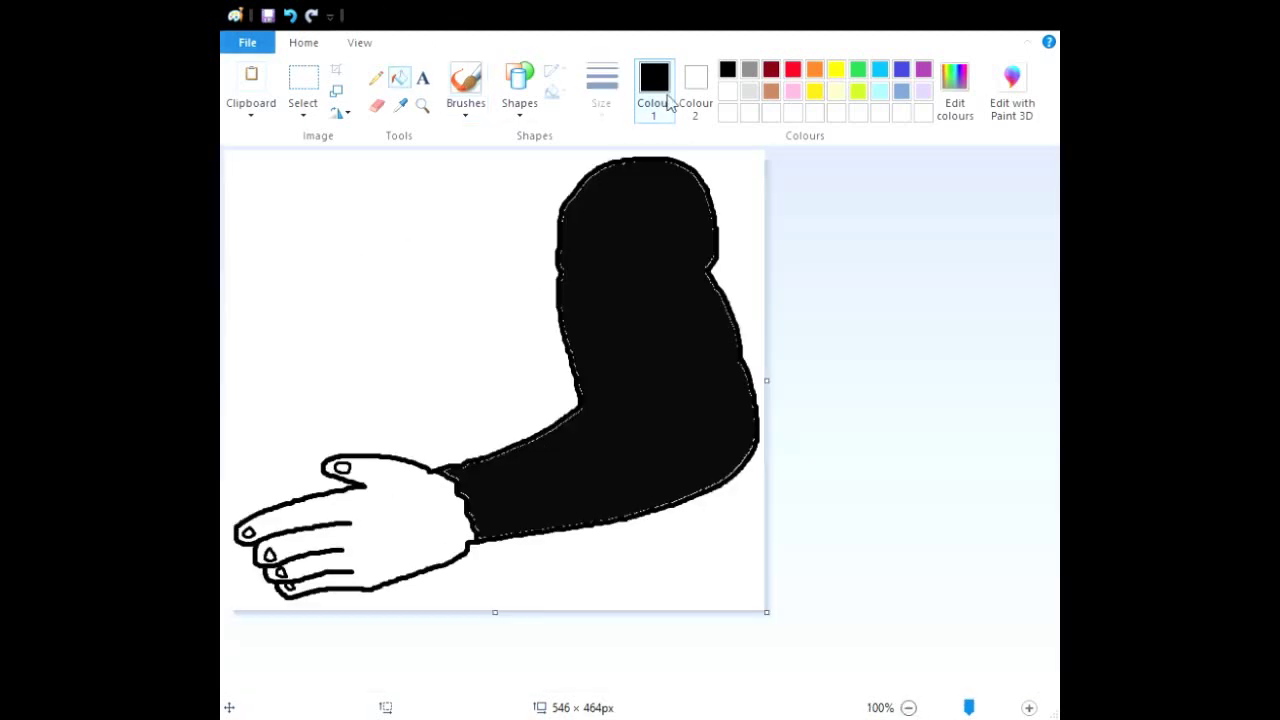
left_click(749, 69)
left_click(386, 502)
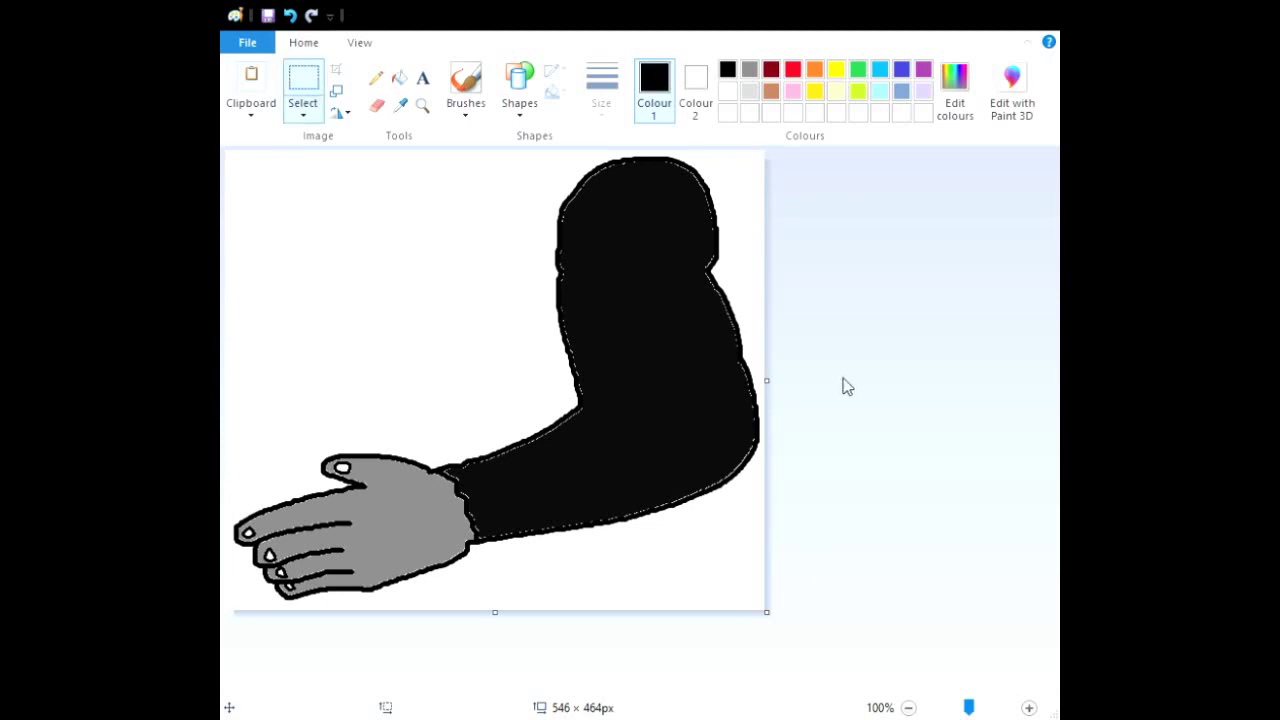
Replace the grey around the nails with white across the entire hand.
left_click(422, 104)
left_click(420, 483)
left_click(449, 514)
left_click(399, 78)
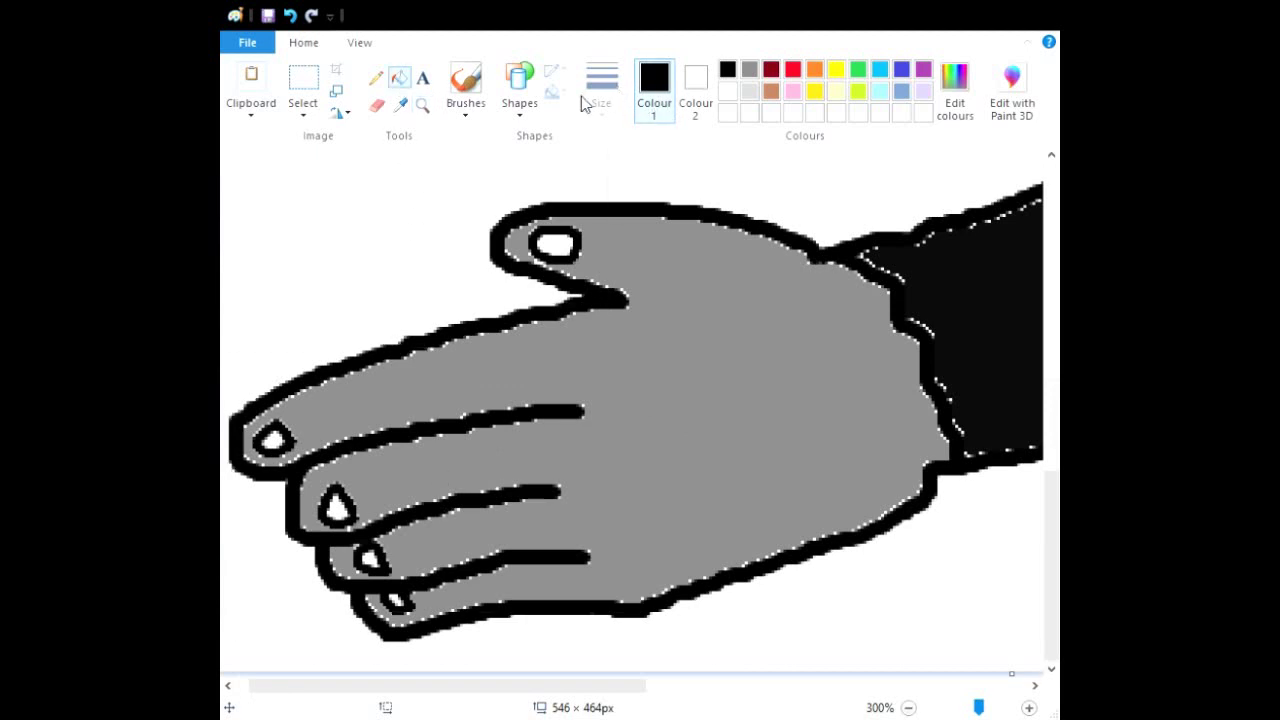
left_click(724, 90)
left_click(737, 312)
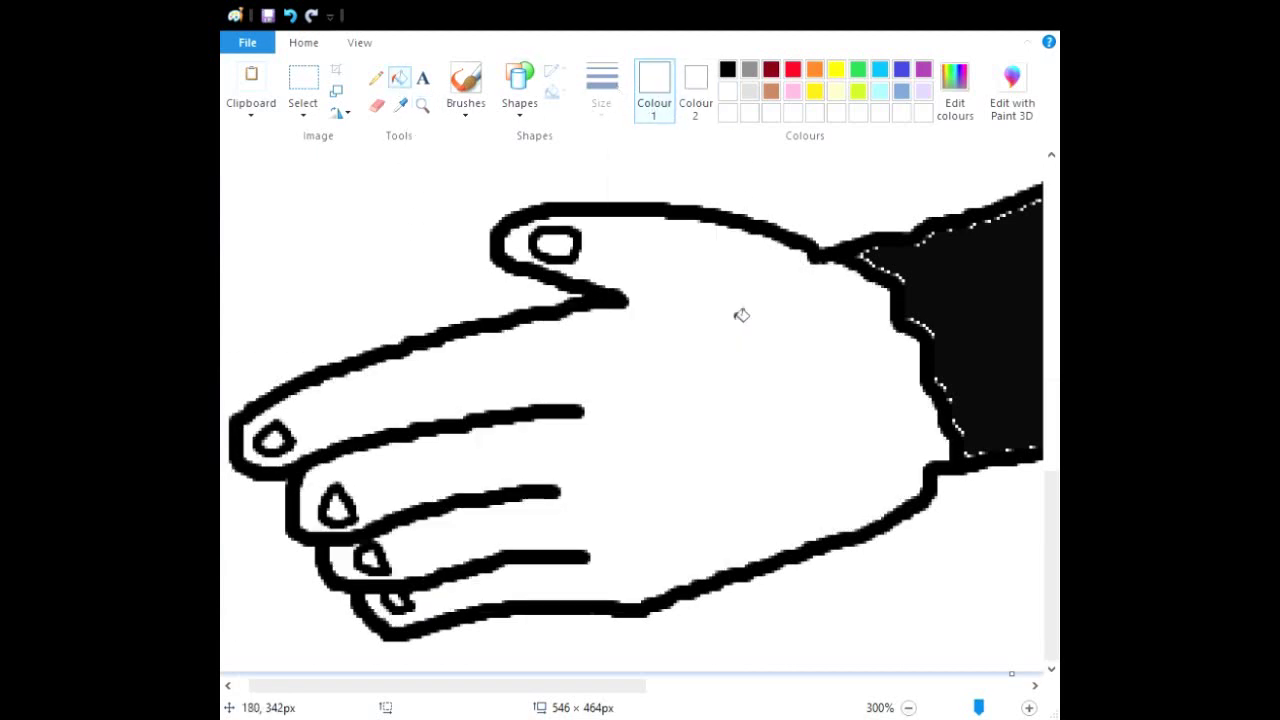
Erase the thumb, all fingers and their nails, leaving the wavy wrist line and the palm's lower edge.
left_click(377, 107)
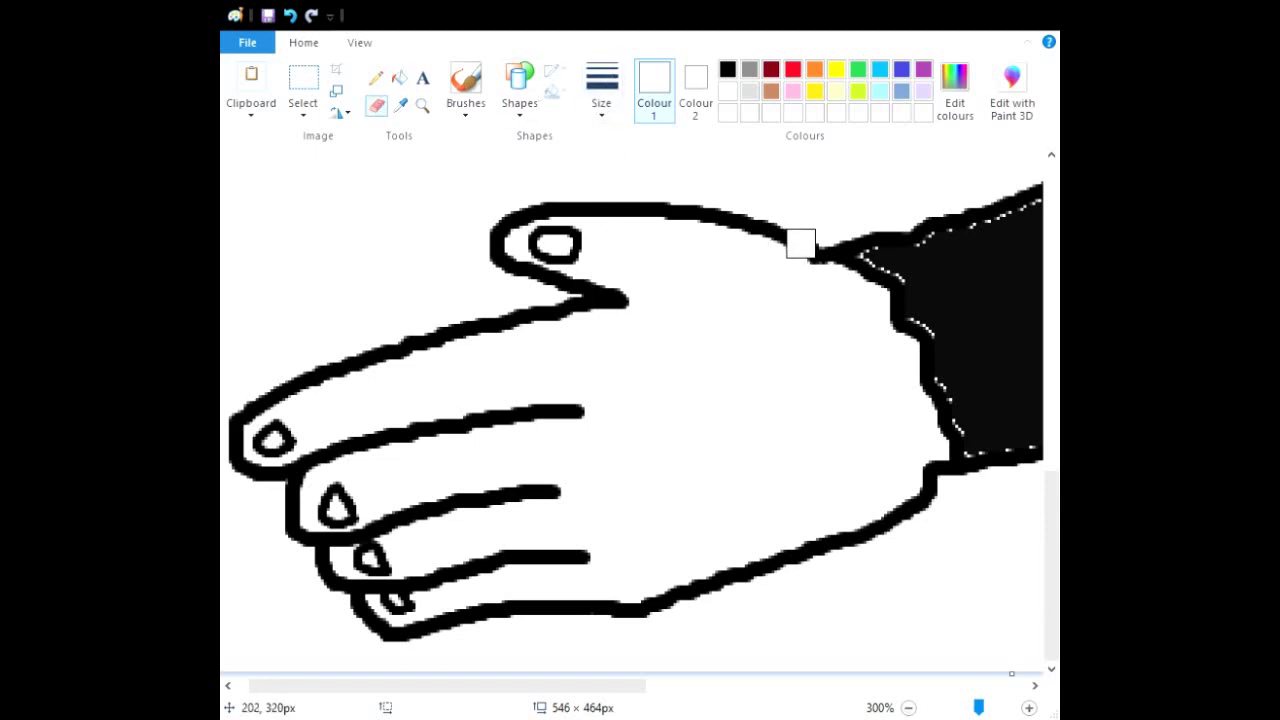
mouse_move(798, 244)
left_mouse_down()
mouse_move(709, 219)
mouse_move(533, 219)
mouse_move(487, 243)
mouse_move(570, 237)
mouse_move(499, 268)
mouse_move(632, 265)
mouse_move(545, 288)
mouse_move(635, 291)
mouse_move(294, 383)
mouse_move(235, 421)
mouse_move(238, 445)
mouse_move(297, 428)
mouse_move(235, 475)
mouse_move(593, 406)
mouse_move(332, 457)
mouse_move(300, 484)
mouse_move(297, 543)
mouse_move(376, 484)
mouse_move(326, 534)
mouse_move(578, 480)
mouse_move(376, 544)
left_mouse_up()
mouse_move(306, 585)
left_mouse_down()
mouse_move(563, 546)
mouse_move(360, 609)
mouse_move(368, 633)
mouse_move(491, 606)
mouse_move(620, 609)
mouse_move(584, 615)
left_mouse_up()
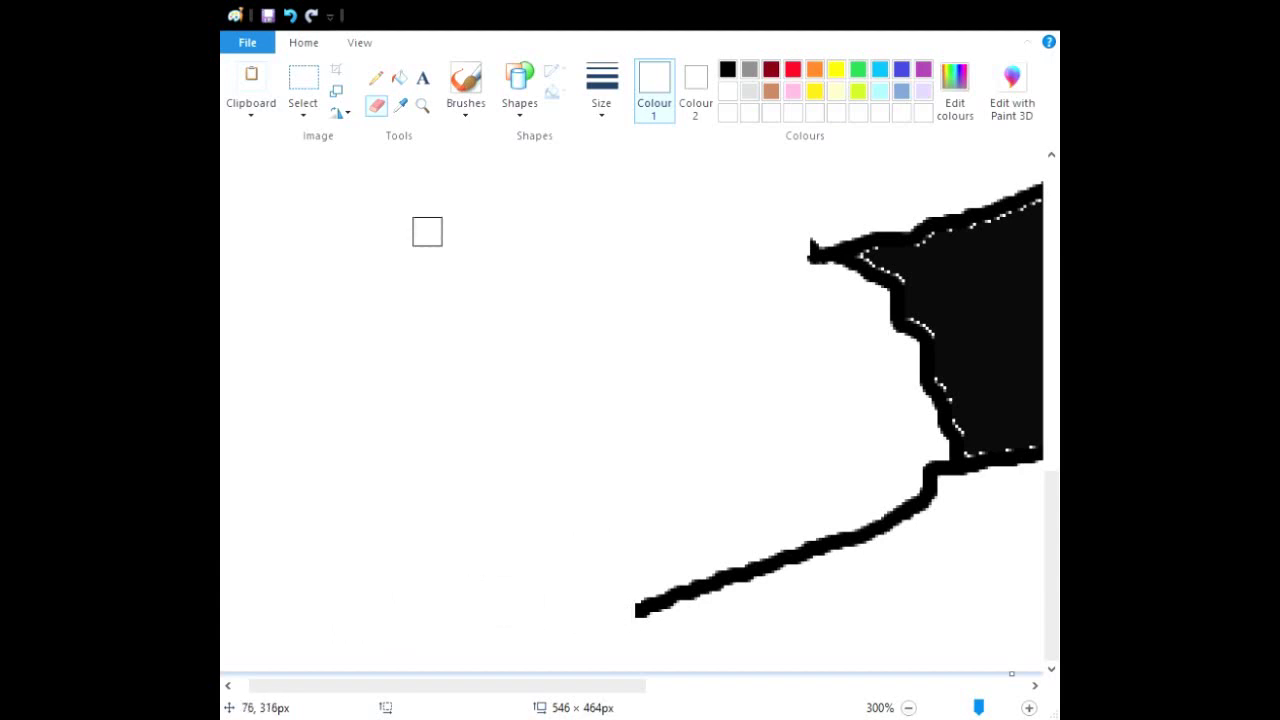
Draw the thumb's rounded upper outline in black with the brush, starting at the wrist's upper corner.
left_click(466, 78)
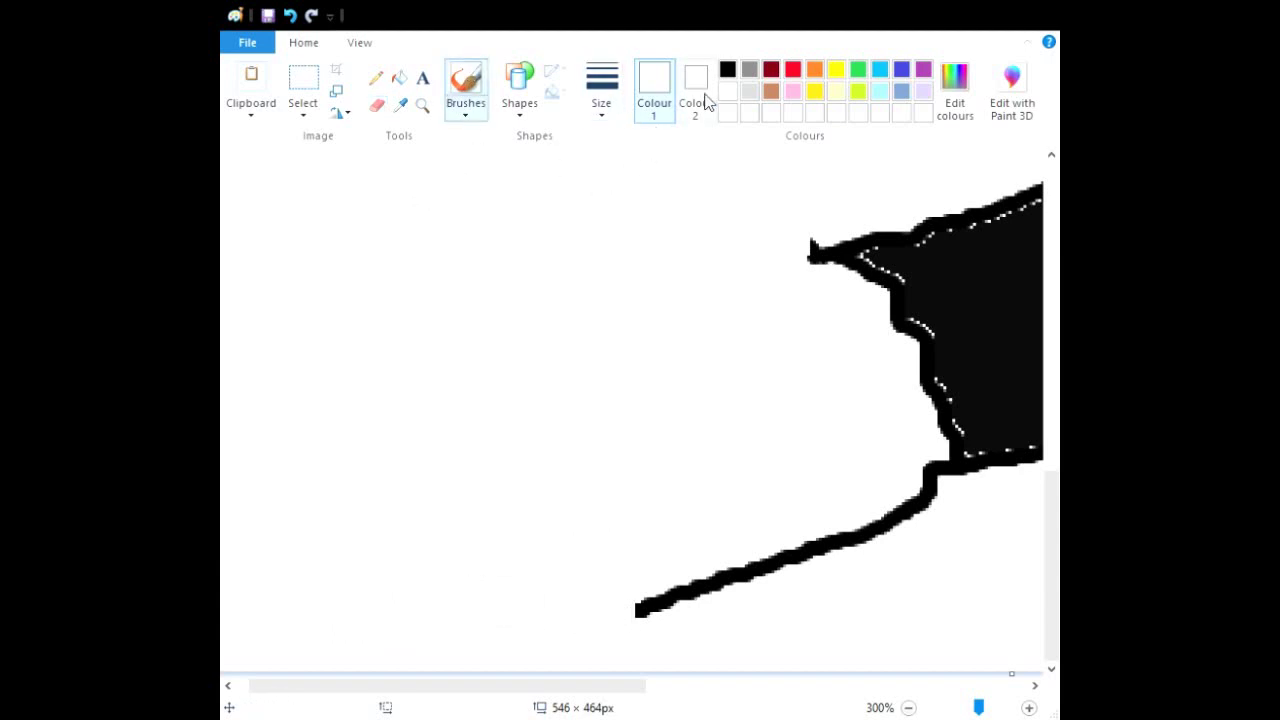
left_click(727, 70)
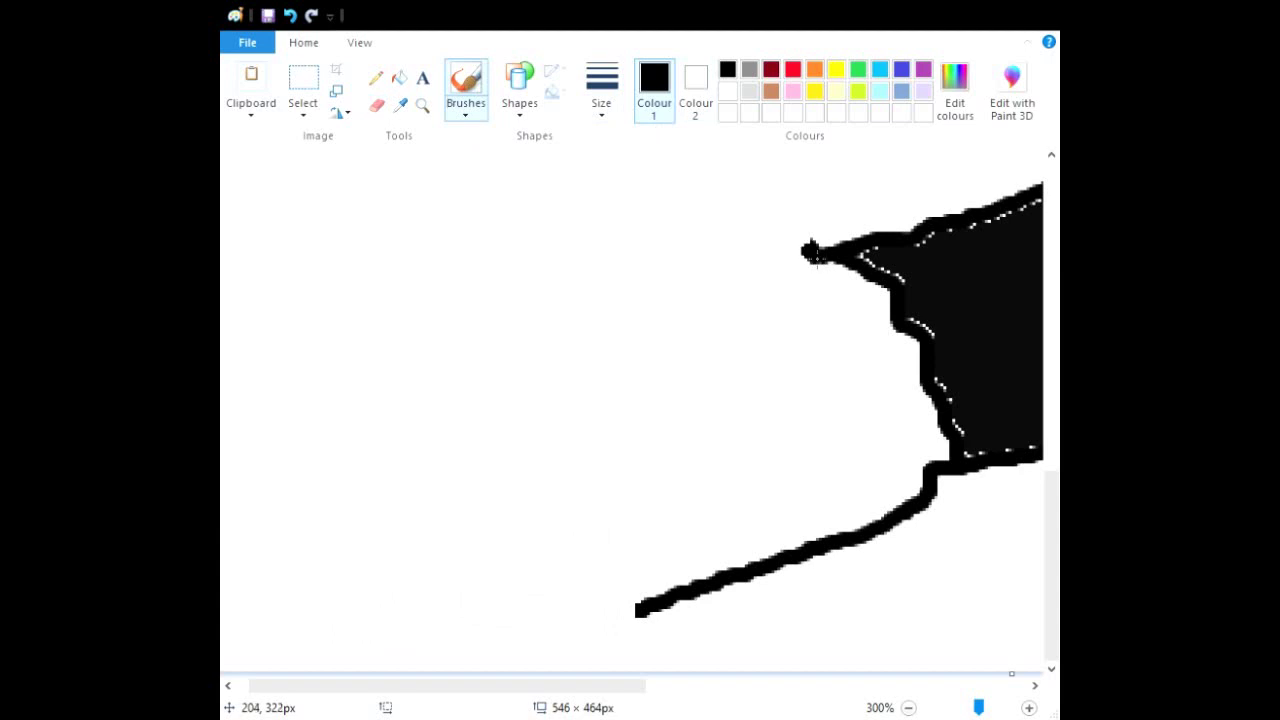
mouse_move(803, 242)
left_mouse_down()
mouse_move(760, 216)
mouse_move(704, 210)
left_mouse_up()
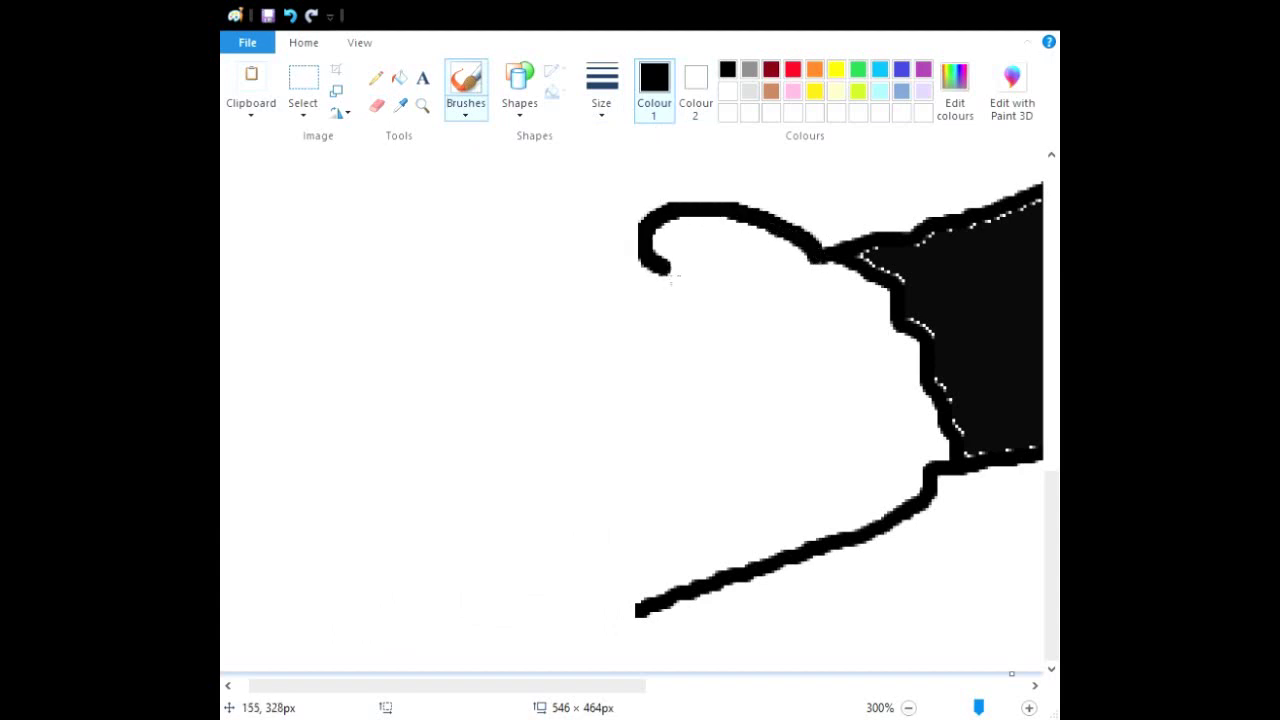
Try to outline the fingers as one long rounded shape extending from the thumb, and undo it.
mouse_move(672, 281)
left_mouse_down()
mouse_move(484, 360)
mouse_move(418, 400)
mouse_move(367, 456)
left_mouse_up()
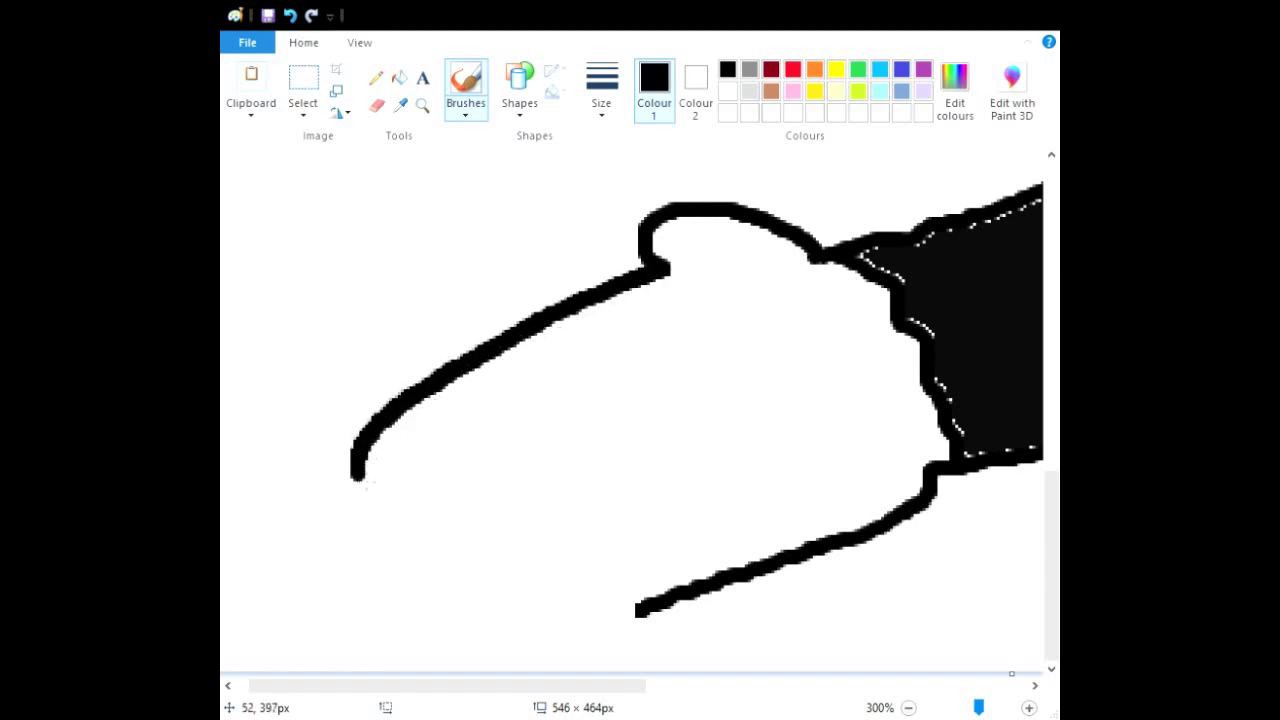
left_click_drag(403, 500, 560, 485)
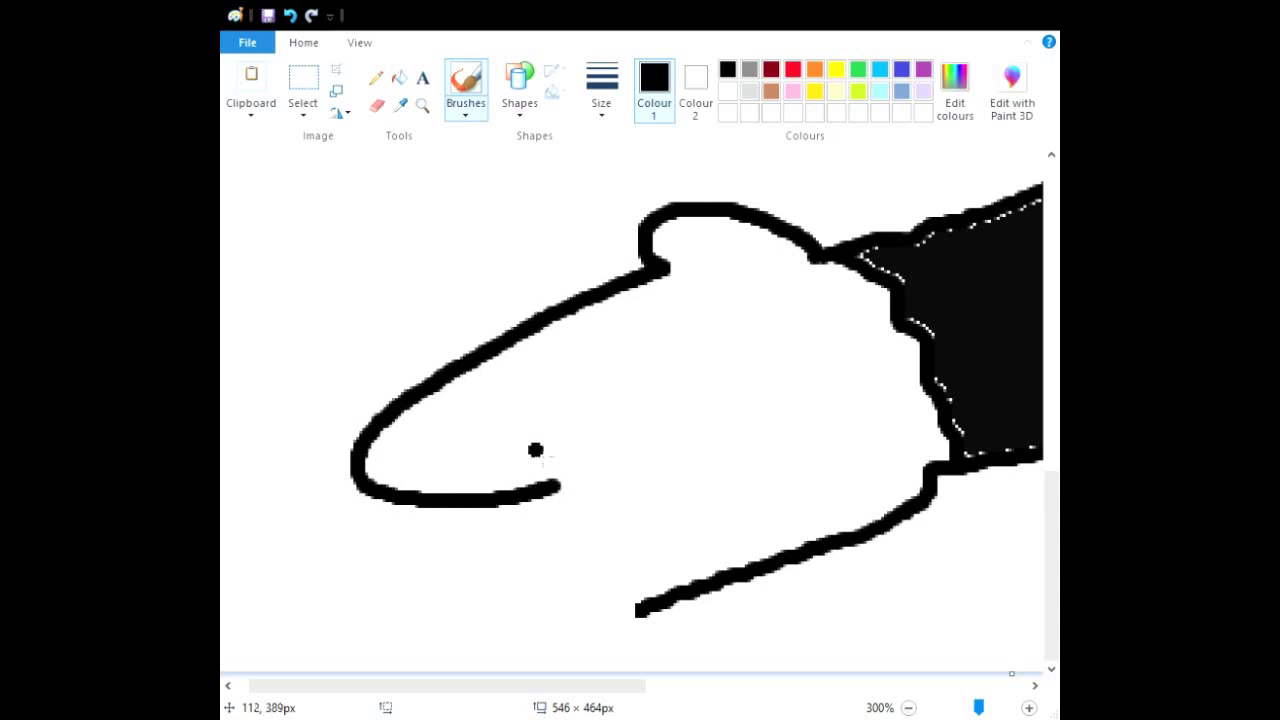
left_click(290, 15)
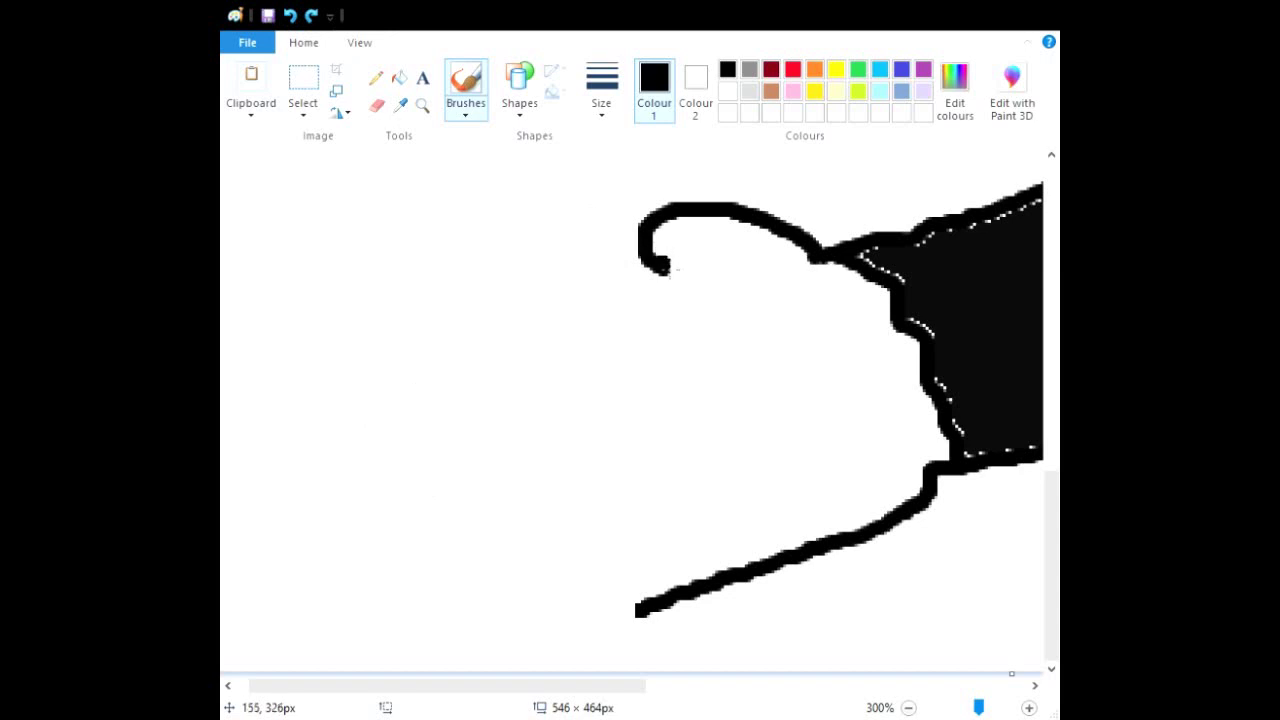
Close the thumb outline into an elongated oval touching the wrist.
mouse_move(670, 273)
left_mouse_down()
mouse_move(786, 318)
mouse_move(830, 314)
mouse_move(821, 257)
left_mouse_up()
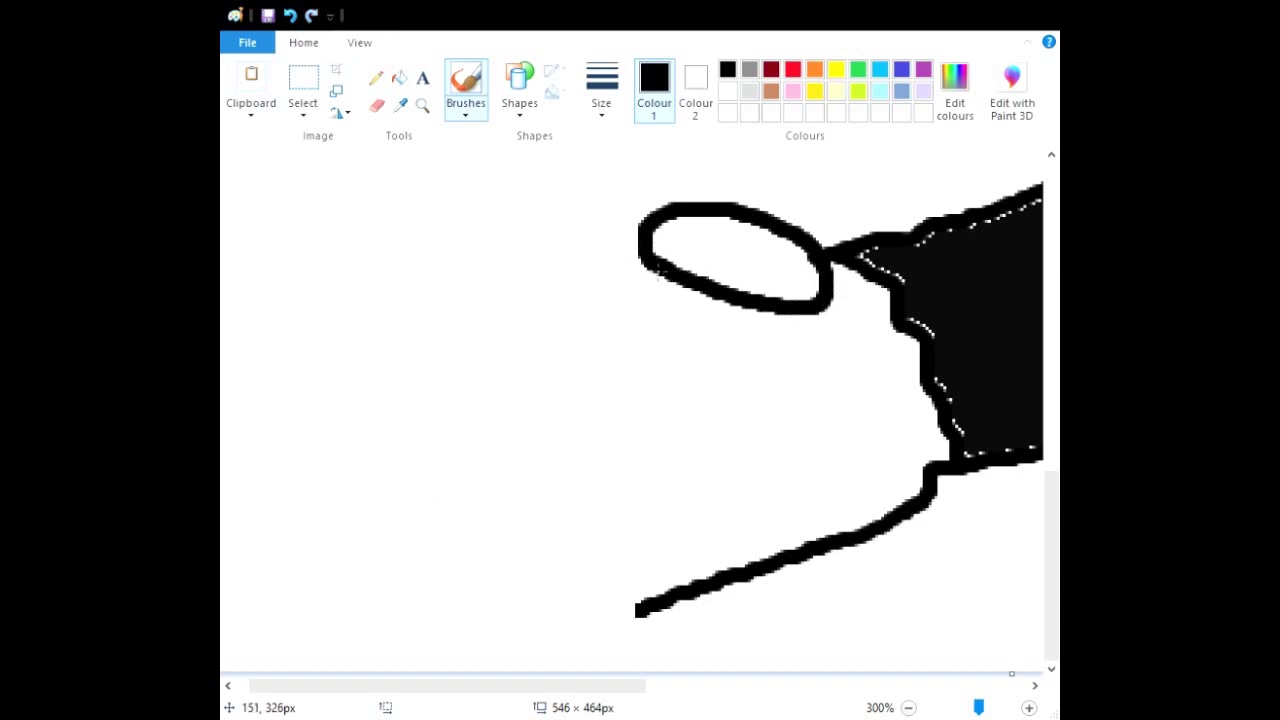
left_click_drag(660, 264, 534, 318)
left_click(290, 15)
Try to draw a rounded first finger below the thumb and begin the second finger's curve, and undo both.
mouse_move(669, 276)
left_mouse_down()
mouse_move(473, 361)
mouse_move(424, 391)
mouse_move(417, 430)
mouse_move(492, 468)
mouse_move(584, 443)
mouse_move(651, 398)
mouse_move(663, 358)
mouse_move(642, 333)
mouse_move(557, 347)
left_mouse_up()
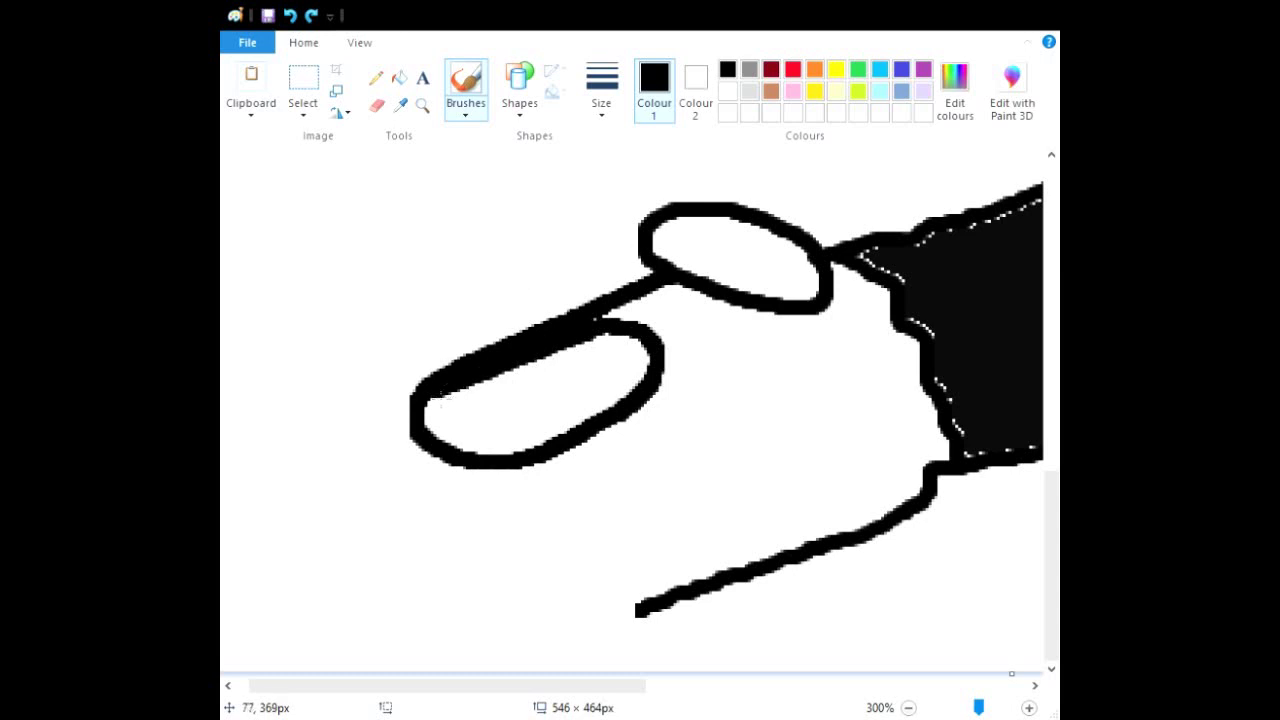
key("ctrl+z")
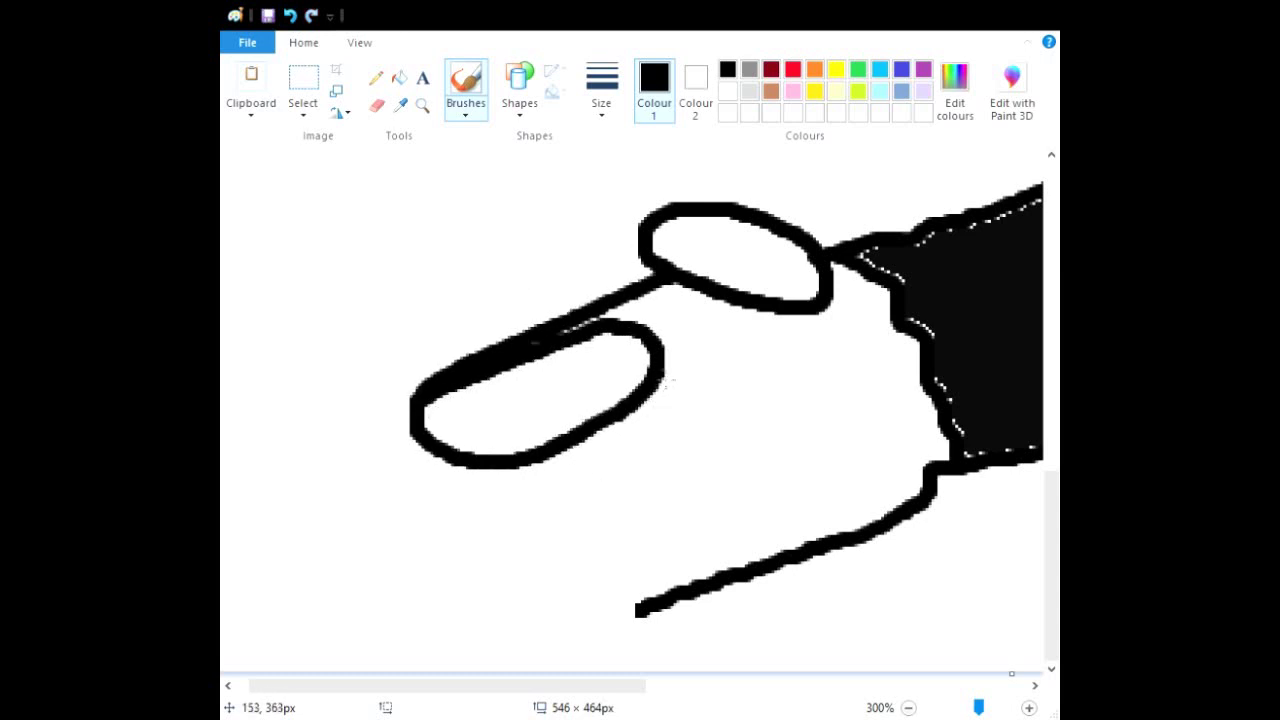
left_click_drag(662, 370, 680, 420)
left_click_drag(656, 484, 645, 492)
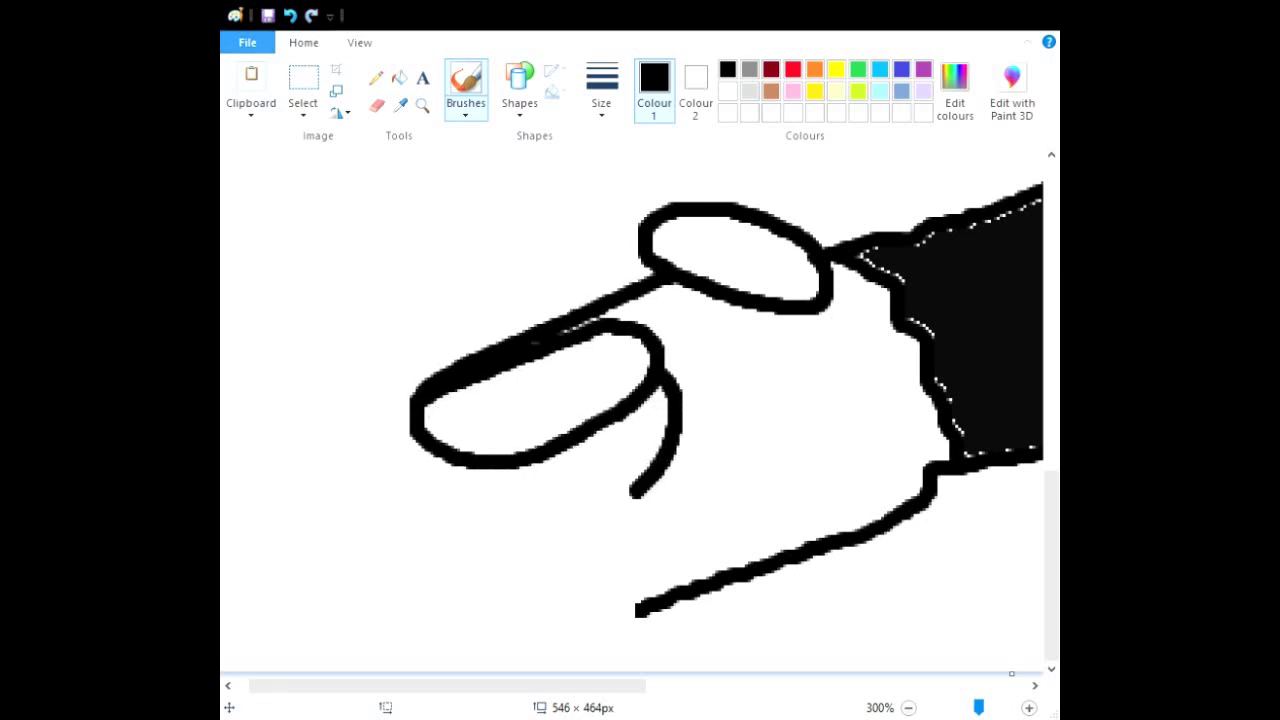
left_click(290, 16)
left_click(290, 17)
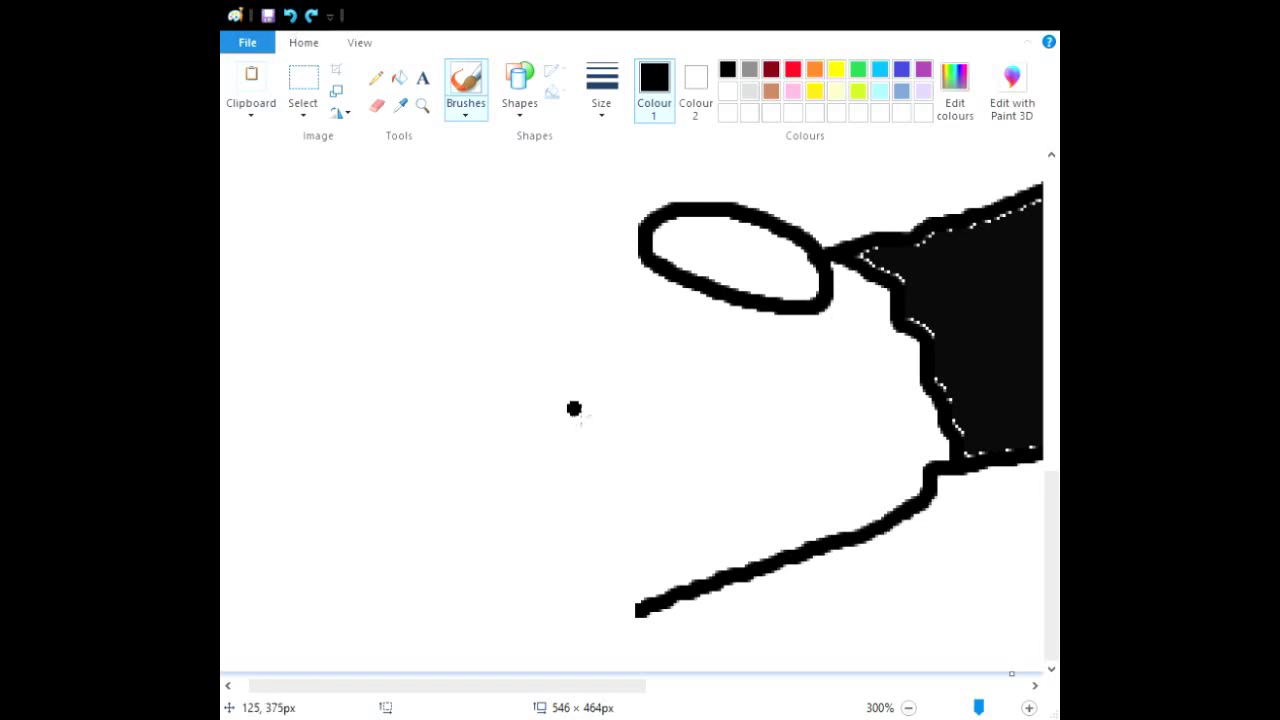
Draw a line from the thumb's underside along the hand's upper edge and close it into a tapered first finger.
mouse_move(703, 286)
left_mouse_down()
mouse_move(570, 331)
mouse_move(400, 418)
mouse_move(400, 470)
mouse_move(465, 478)
mouse_move(540, 450)
mouse_move(600, 390)
mouse_move(578, 342)
left_mouse_up()
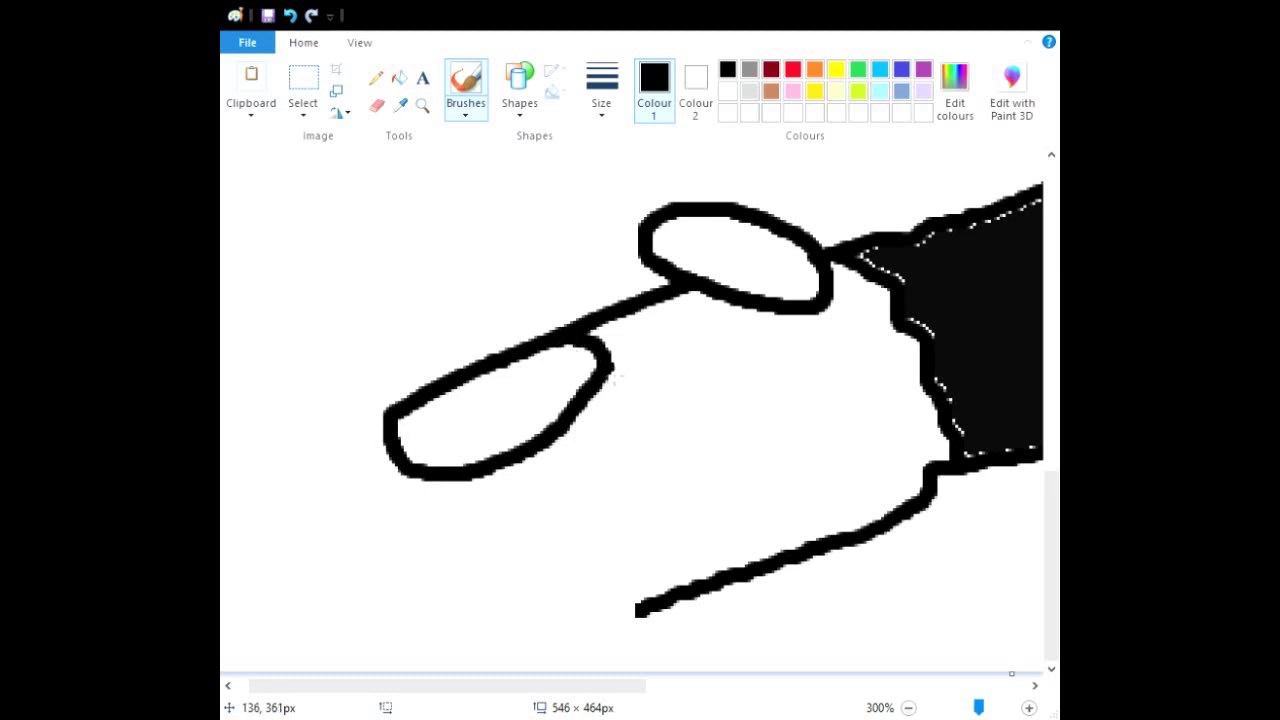
Draw the second and third fingers as curved shapes stacked beneath the first finger, redoing the second finger's outline until it fits.
mouse_move(630, 424)
left_mouse_down()
mouse_move(595, 487)
mouse_move(502, 523)
mouse_move(439, 523)
mouse_move(408, 477)
left_mouse_up()
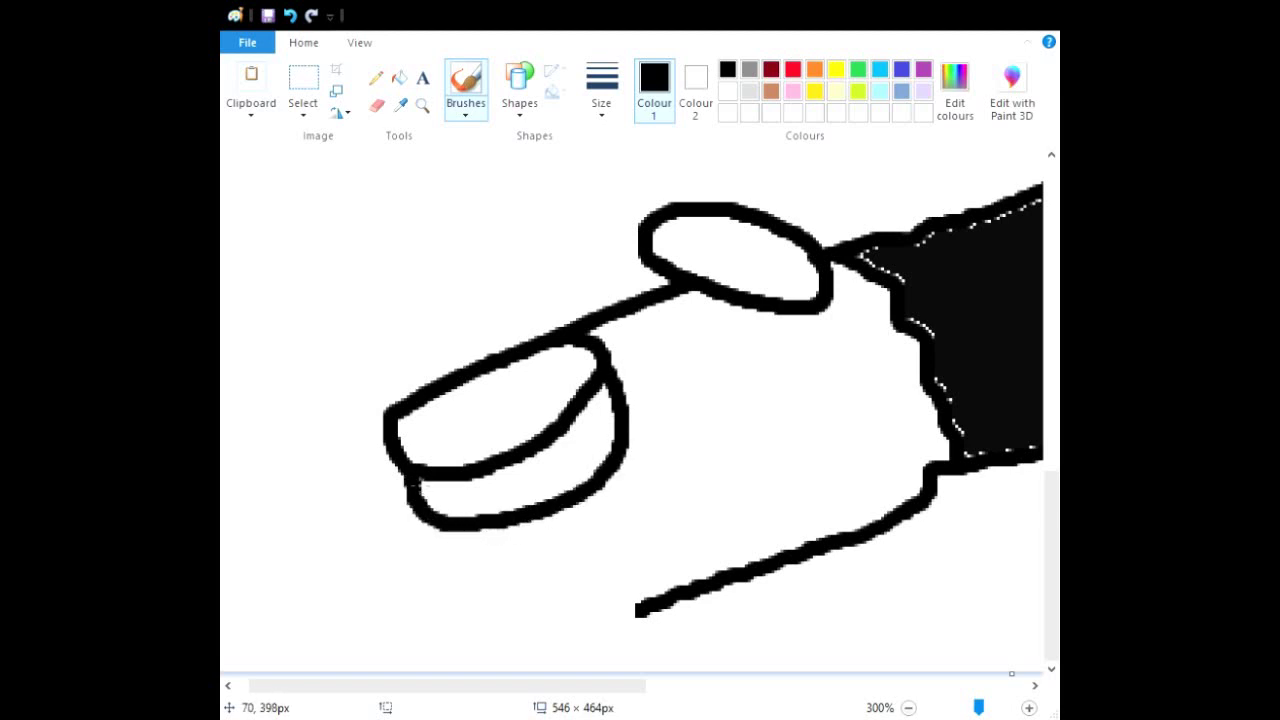
left_click(290, 15)
mouse_move(622, 424)
left_mouse_down()
mouse_move(554, 486)
mouse_move(471, 516)
mouse_move(434, 521)
mouse_move(408, 482)
left_mouse_up()
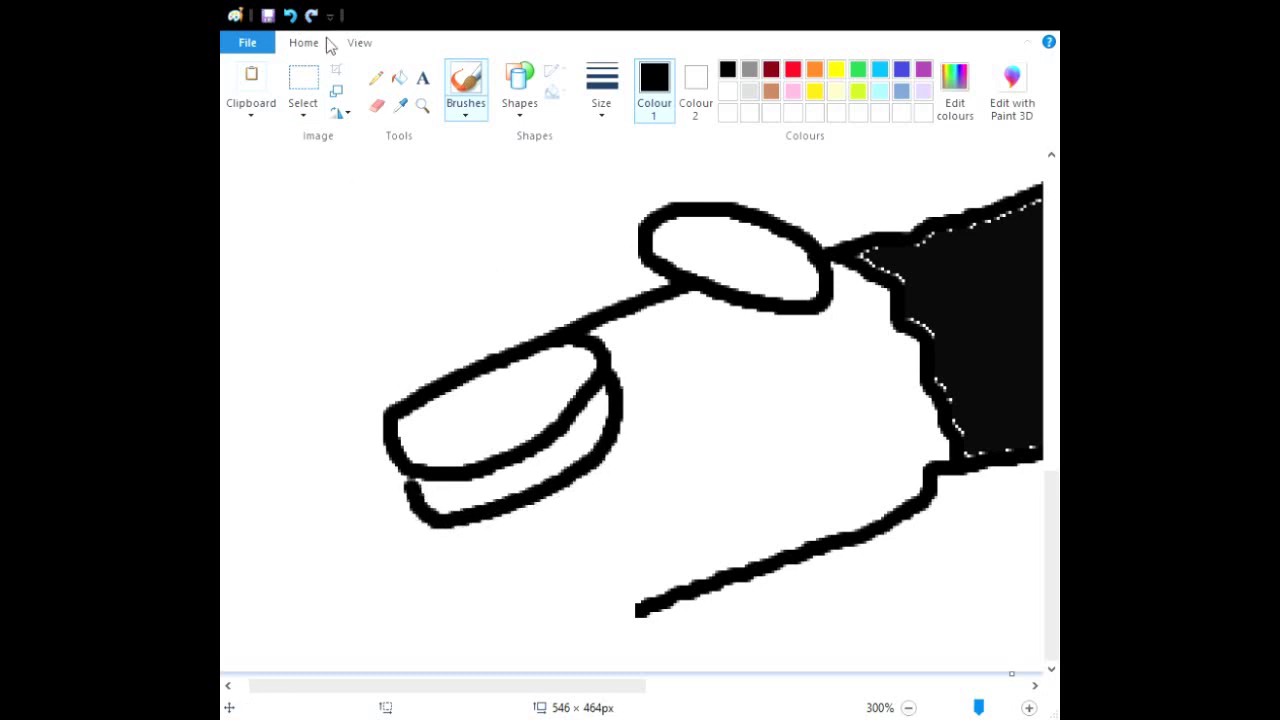
left_click(290, 15)
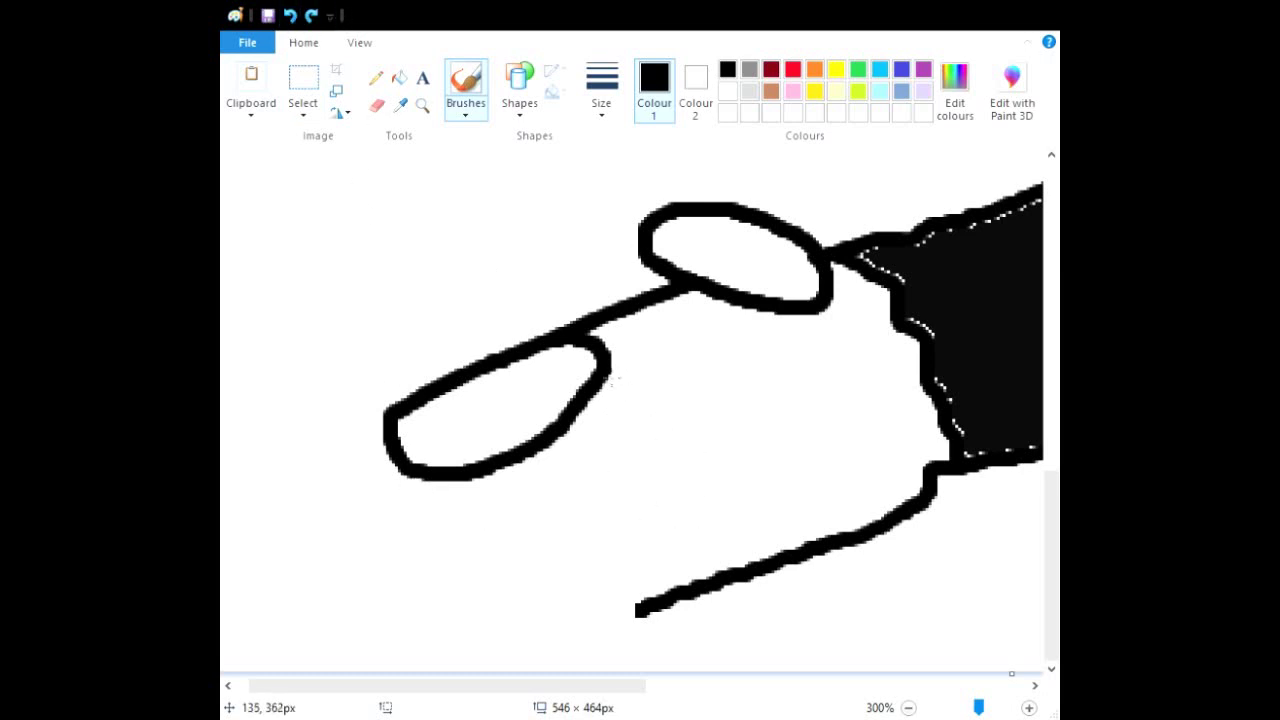
mouse_move(654, 408)
left_mouse_down()
mouse_move(637, 450)
mouse_move(529, 507)
mouse_move(454, 516)
mouse_move(418, 476)
left_mouse_up()
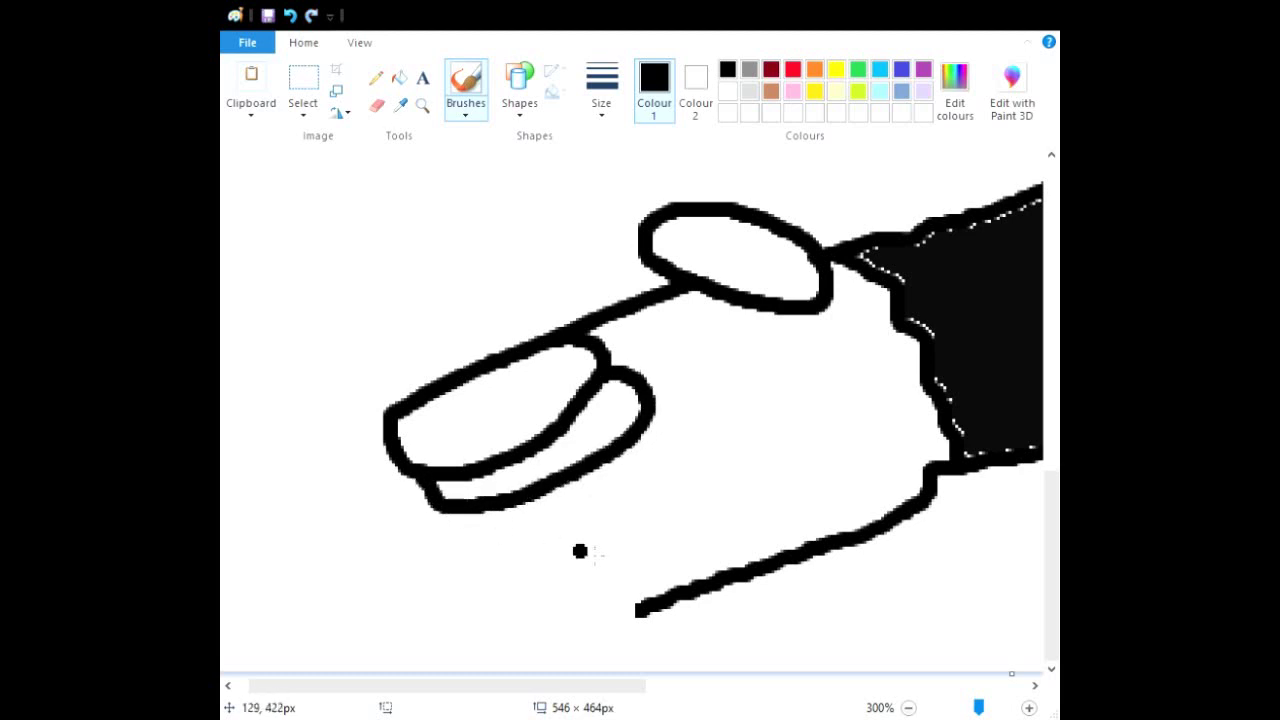
left_click(290, 15)
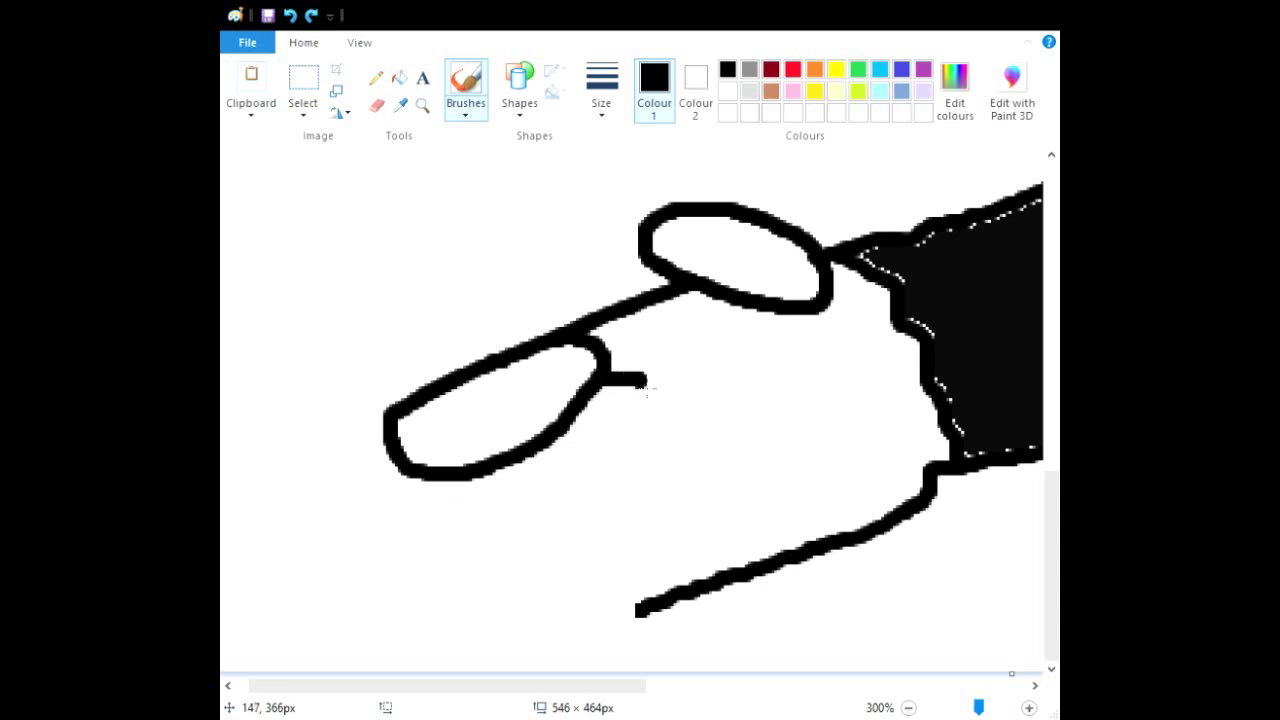
mouse_move(658, 404)
left_mouse_down()
mouse_move(632, 448)
mouse_move(570, 492)
mouse_move(507, 513)
mouse_move(456, 521)
mouse_move(404, 498)
mouse_move(399, 470)
left_mouse_up()
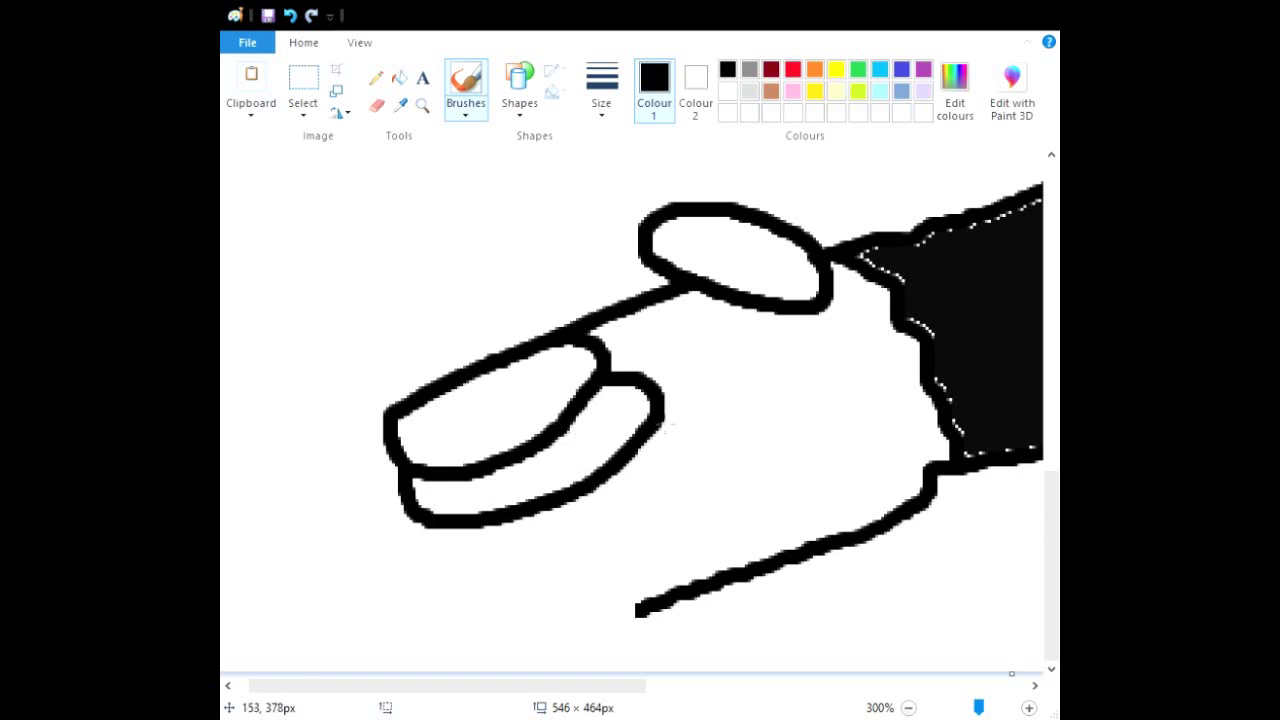
mouse_move(676, 430)
left_mouse_down()
mouse_move(701, 456)
mouse_move(687, 485)
mouse_move(584, 551)
mouse_move(506, 578)
mouse_move(461, 576)
mouse_move(427, 533)
left_mouse_up()
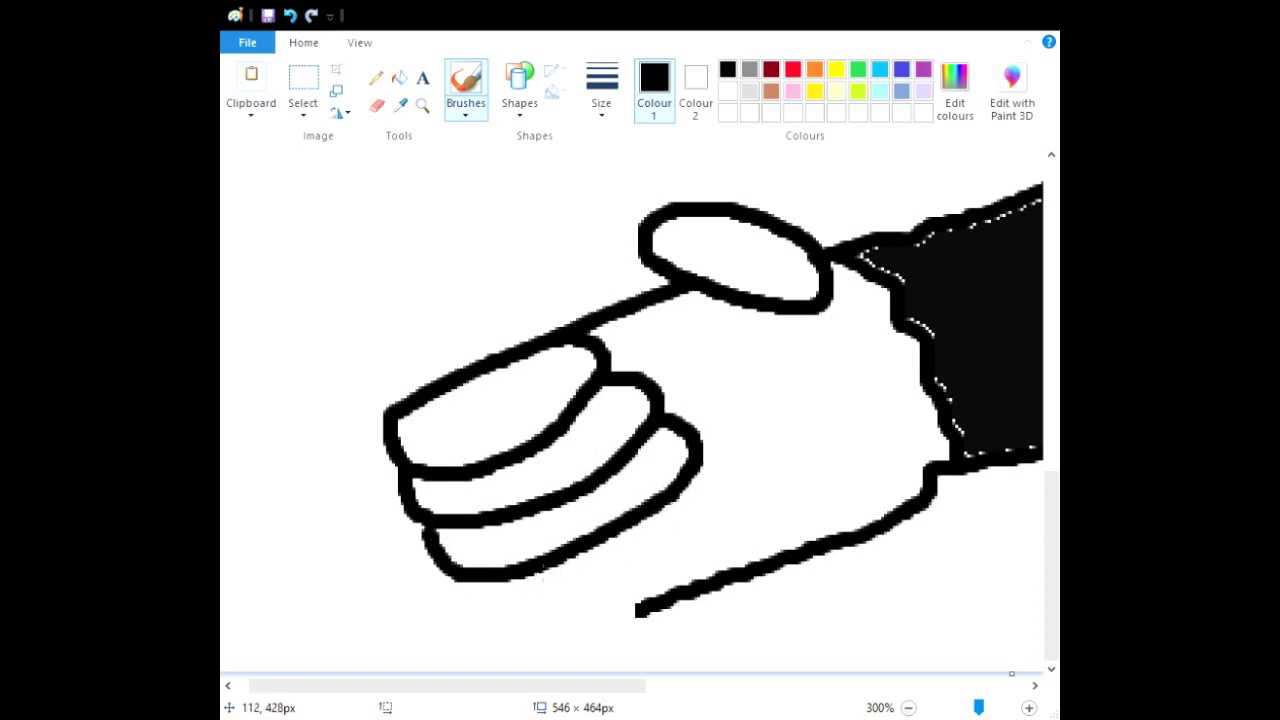
Draw the fourth finger beneath the third and join it to the palm's lower edge, undoing the unsuitable attempts.
mouse_move(706, 470)
left_mouse_down()
mouse_move(749, 499)
mouse_move(744, 539)
mouse_move(701, 584)
mouse_move(625, 628)
mouse_move(508, 627)
mouse_move(483, 618)
mouse_move(471, 581)
left_mouse_up()
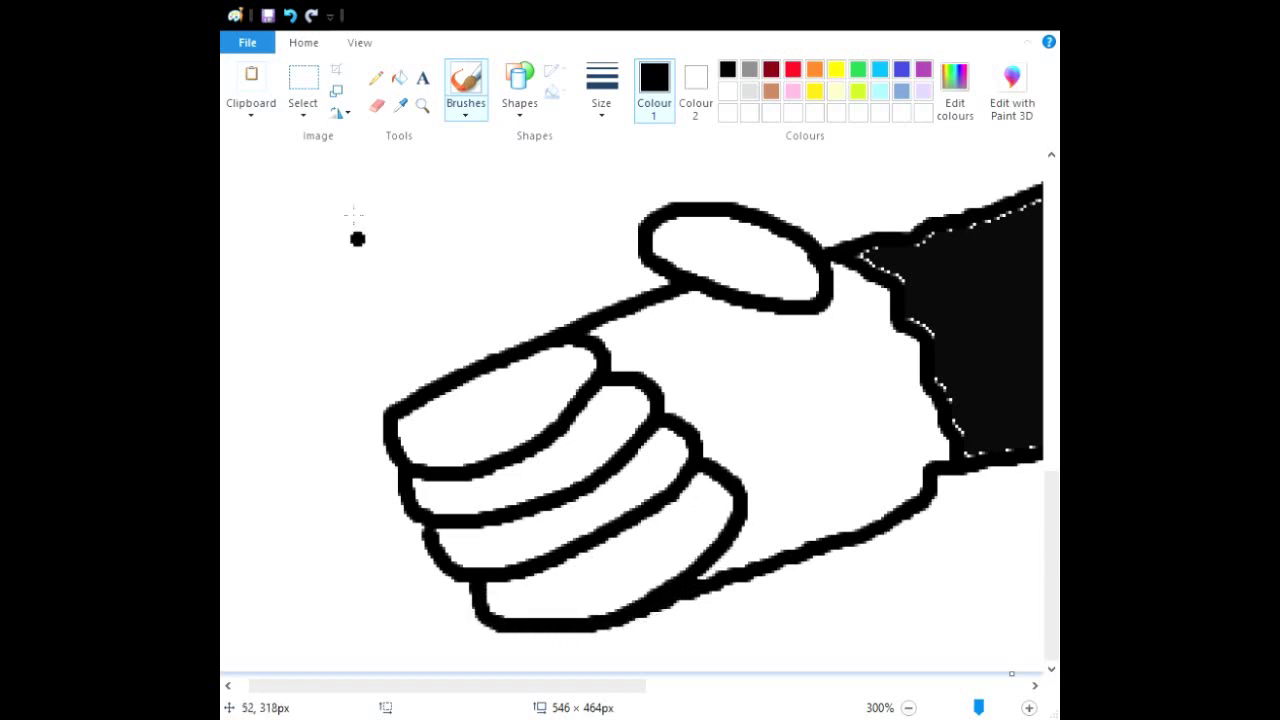
left_click(290, 15)
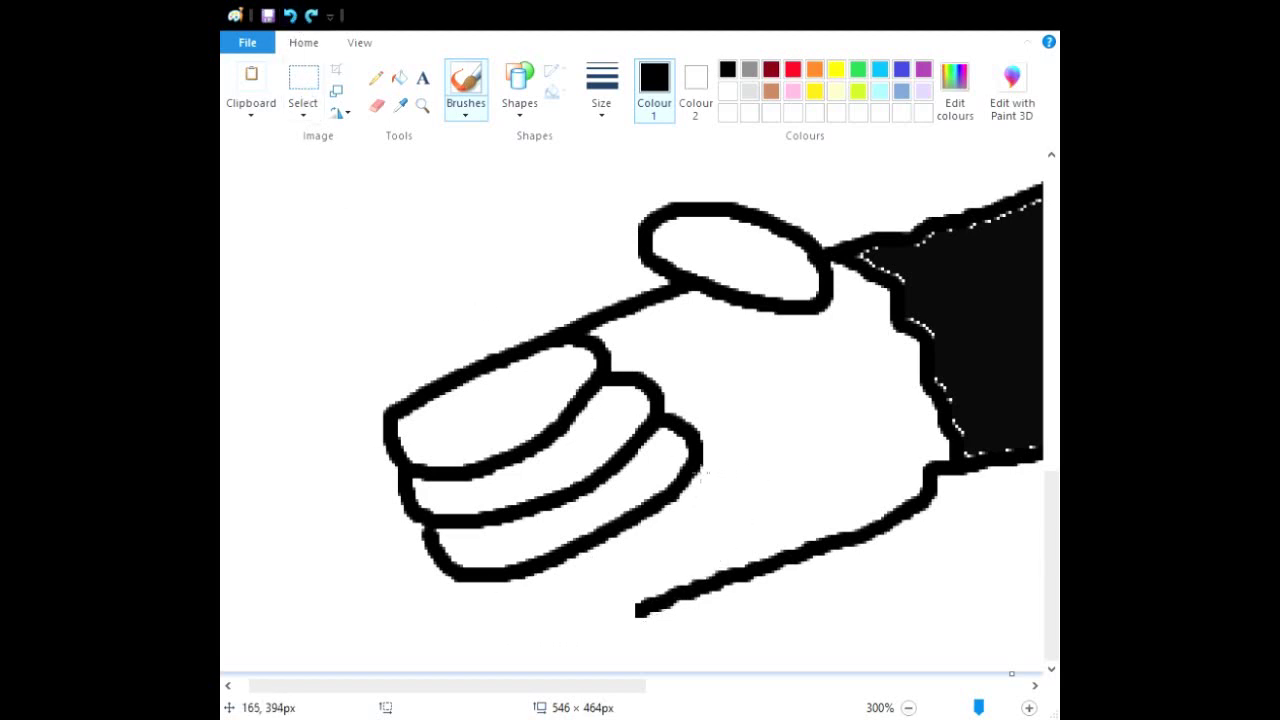
mouse_move(710, 468)
left_mouse_down()
mouse_move(727, 517)
mouse_move(641, 606)
left_mouse_up()
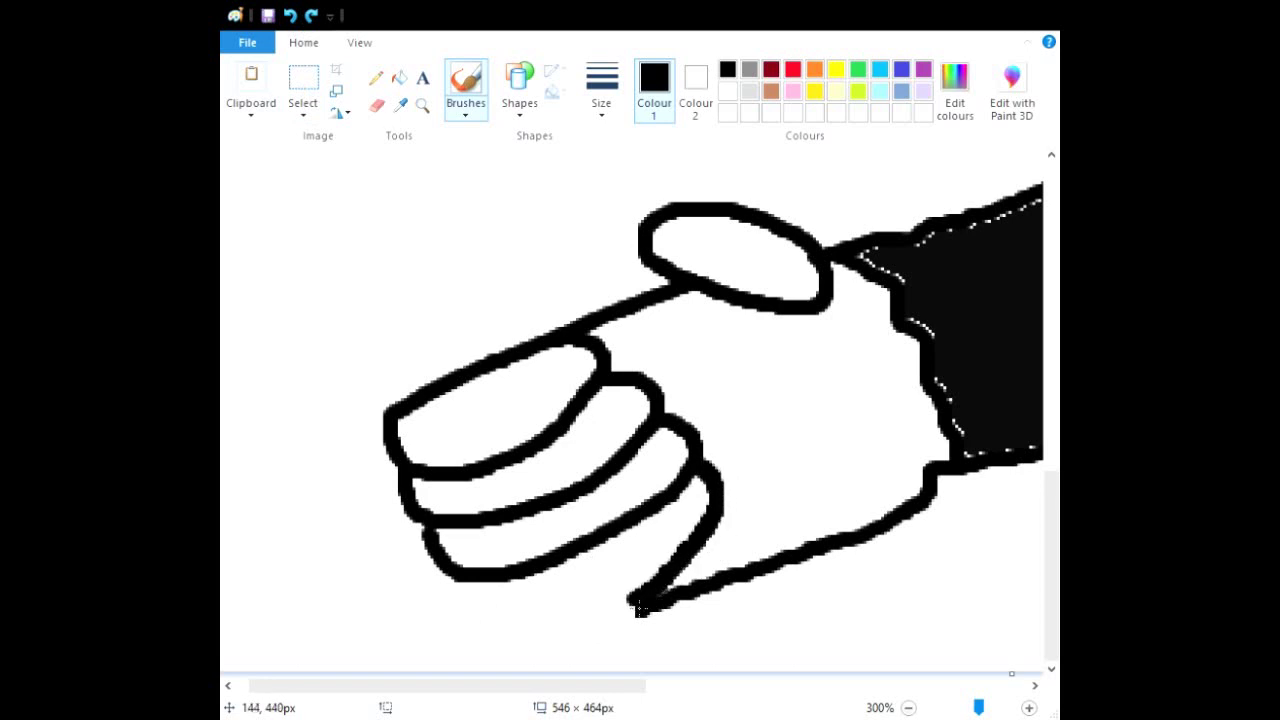
left_click_drag(520, 617, 478, 567)
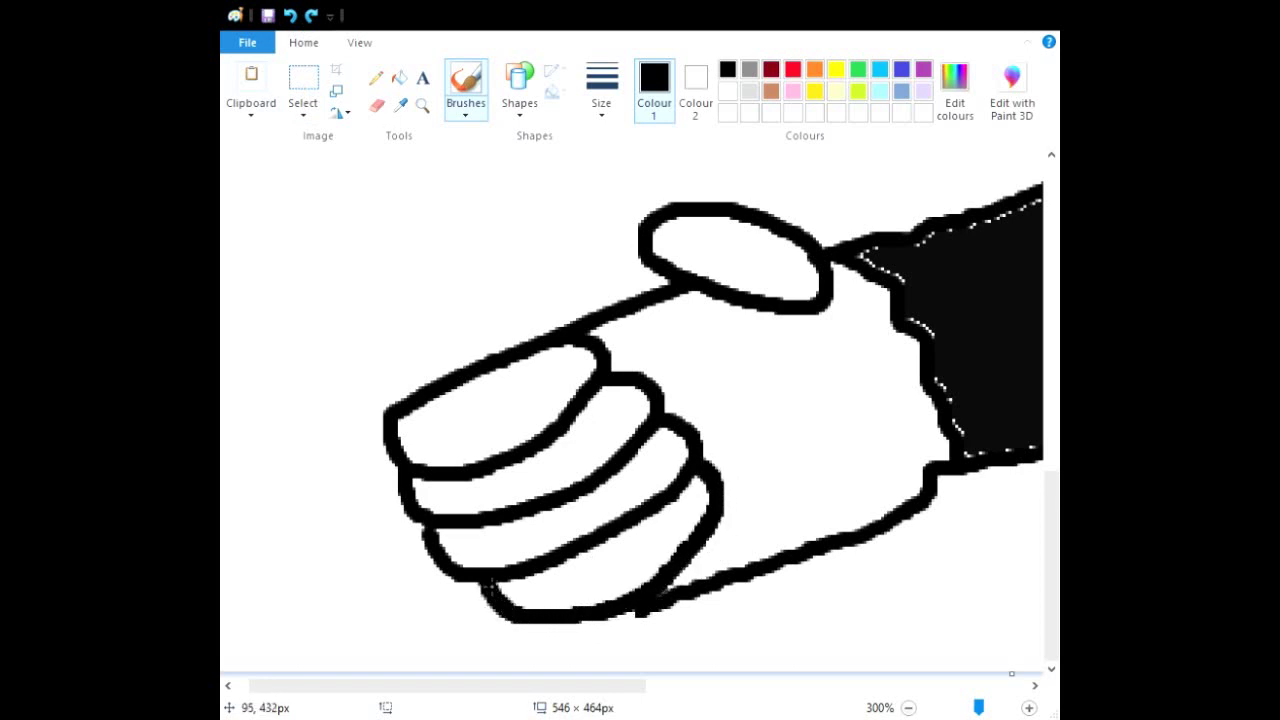
key("ctrl+z")
key("ctrl+z")
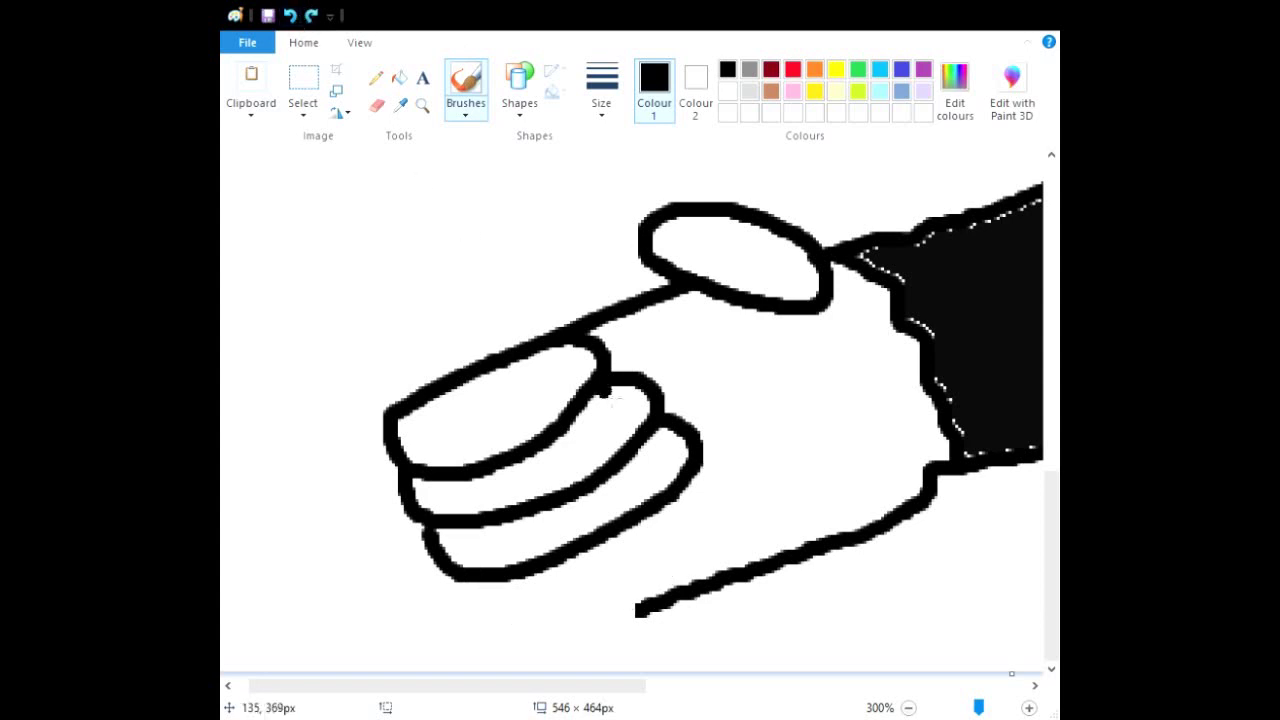
mouse_move(697, 466)
left_mouse_down()
mouse_move(728, 491)
mouse_move(725, 513)
mouse_move(583, 605)
mouse_move(528, 621)
mouse_move(469, 588)
left_mouse_up()
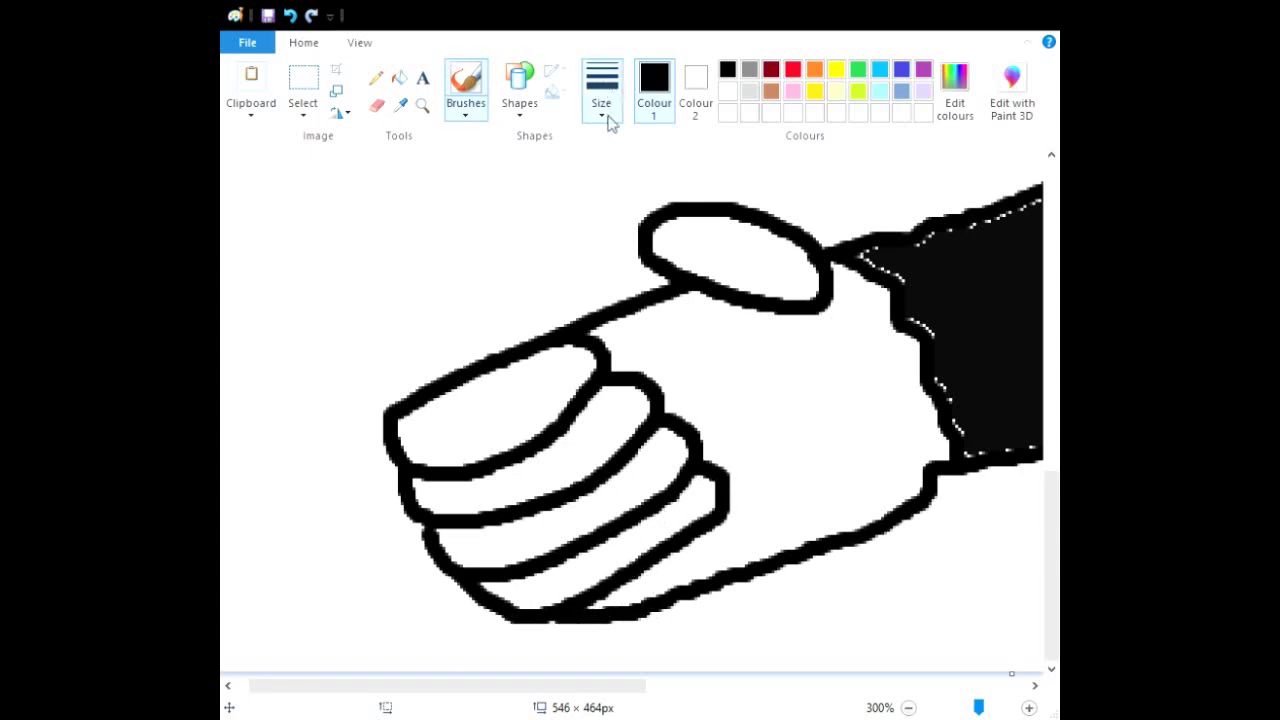
Erase the first finger's rounded knuckle end where it meets the palm and the second finger.
left_click(422, 105)
left_click(763, 426)
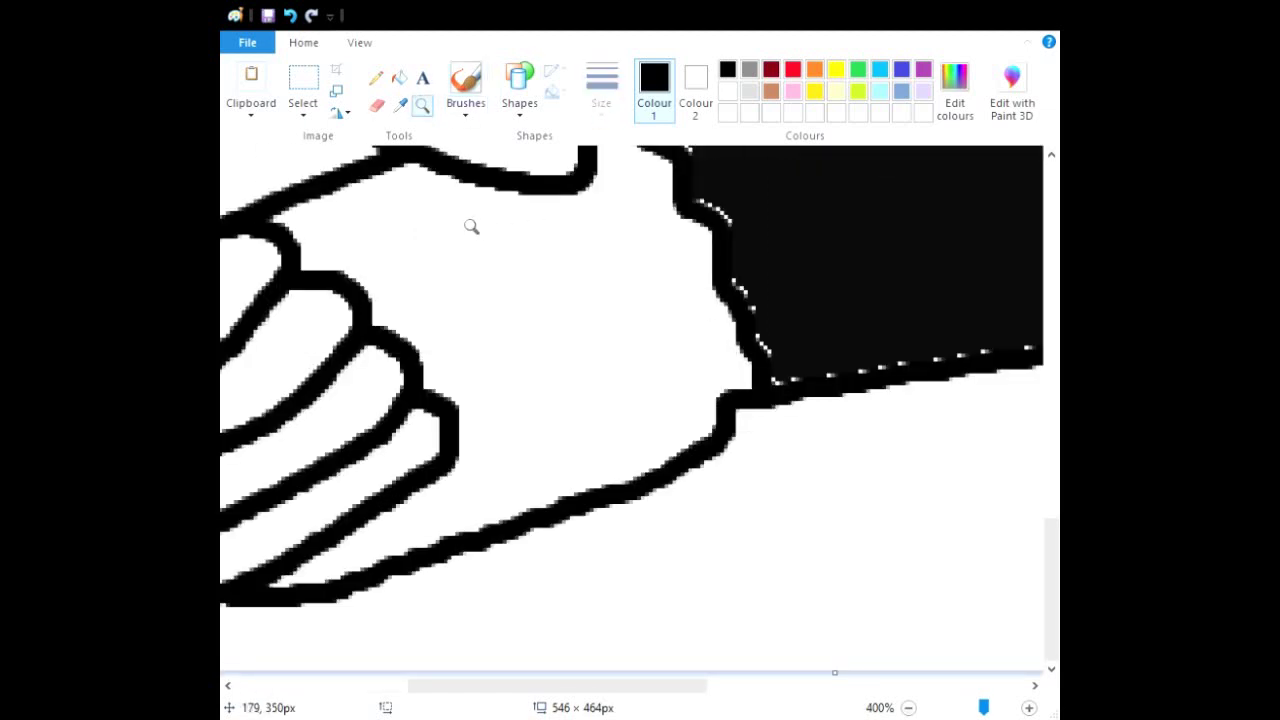
left_click(474, 226)
left_click(554, 247)
scroll(490, 255, "up", 3)
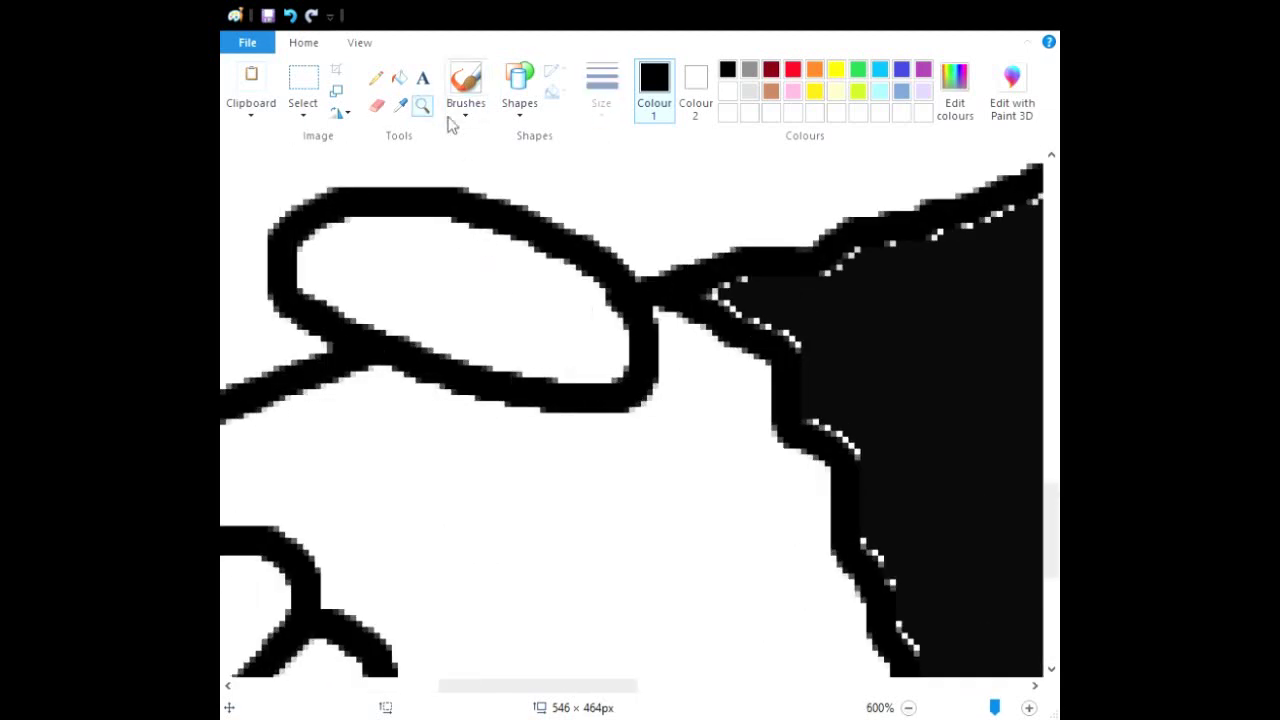
left_click(463, 80)
mouse_move(514, 691)
left_mouse_down()
mouse_move(395, 687)
mouse_move(449, 686)
left_mouse_up()
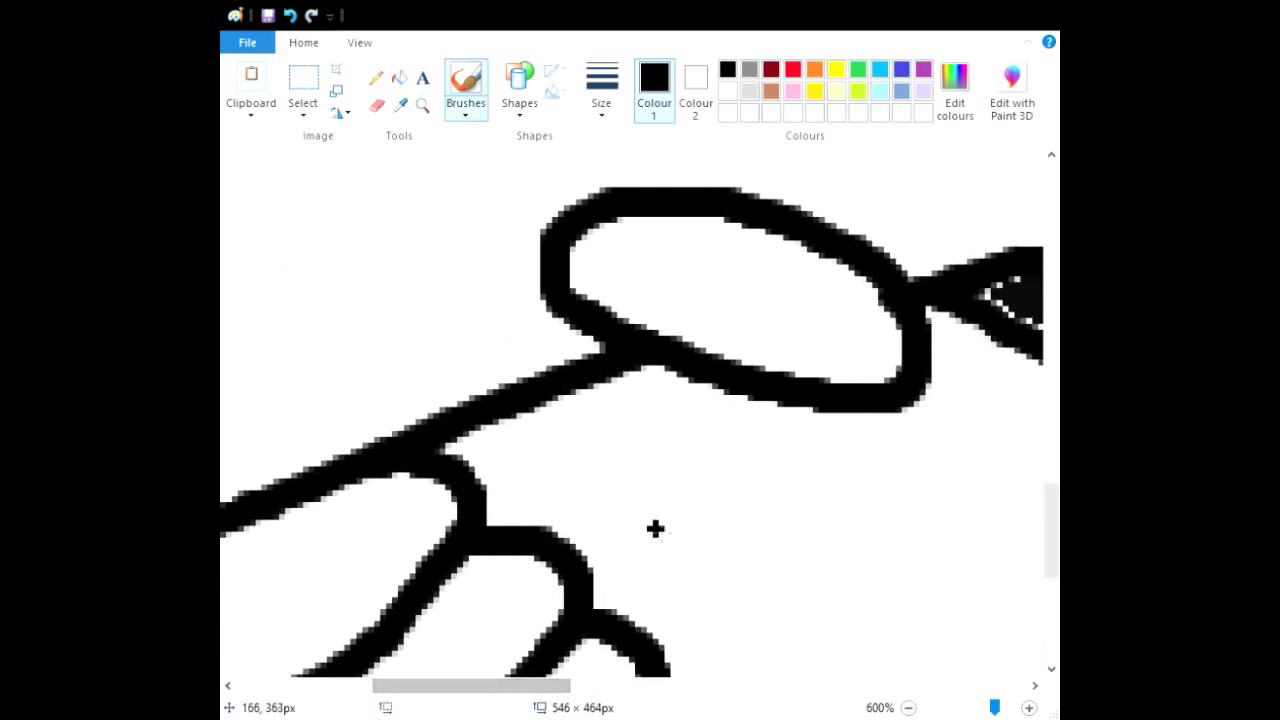
scroll(652, 515, "down", 3)
scroll(655, 505, "down", 3)
scroll(664, 512, "up", 4)
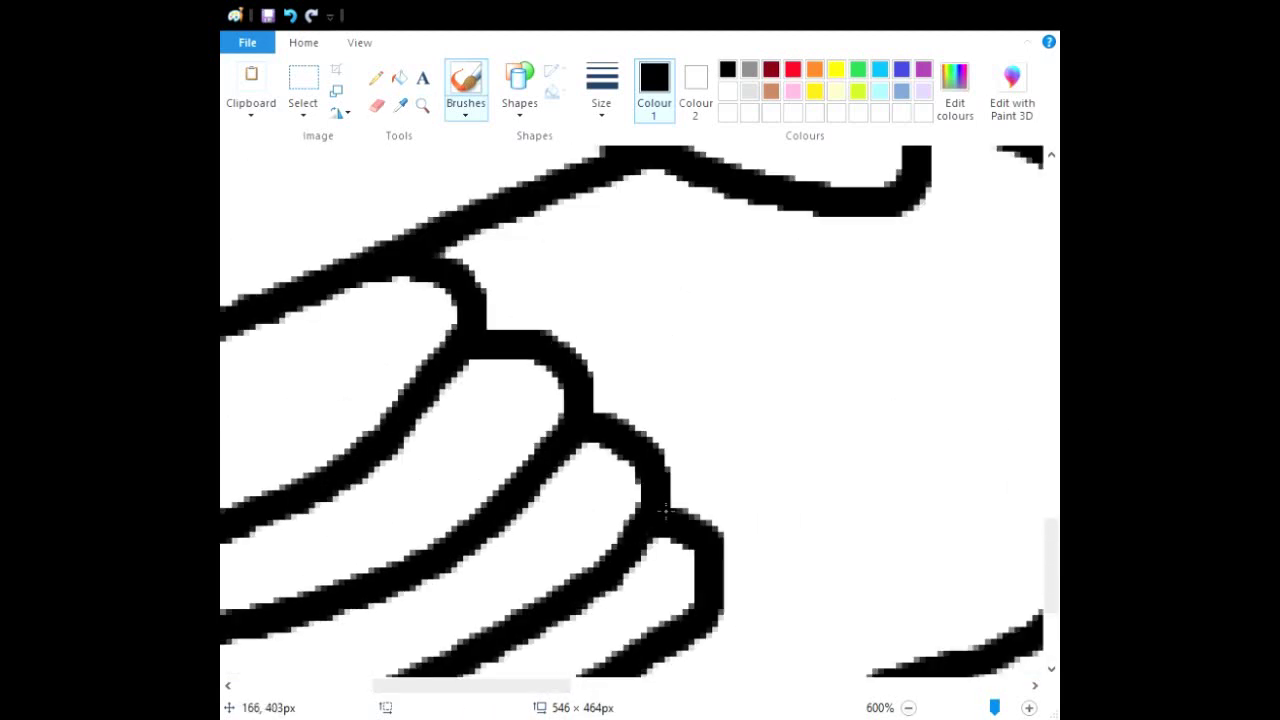
left_click(376, 105)
mouse_move(408, 306)
left_mouse_down()
mouse_move(487, 294)
mouse_move(469, 329)
mouse_move(433, 348)
mouse_move(433, 306)
mouse_move(463, 286)
left_mouse_up()
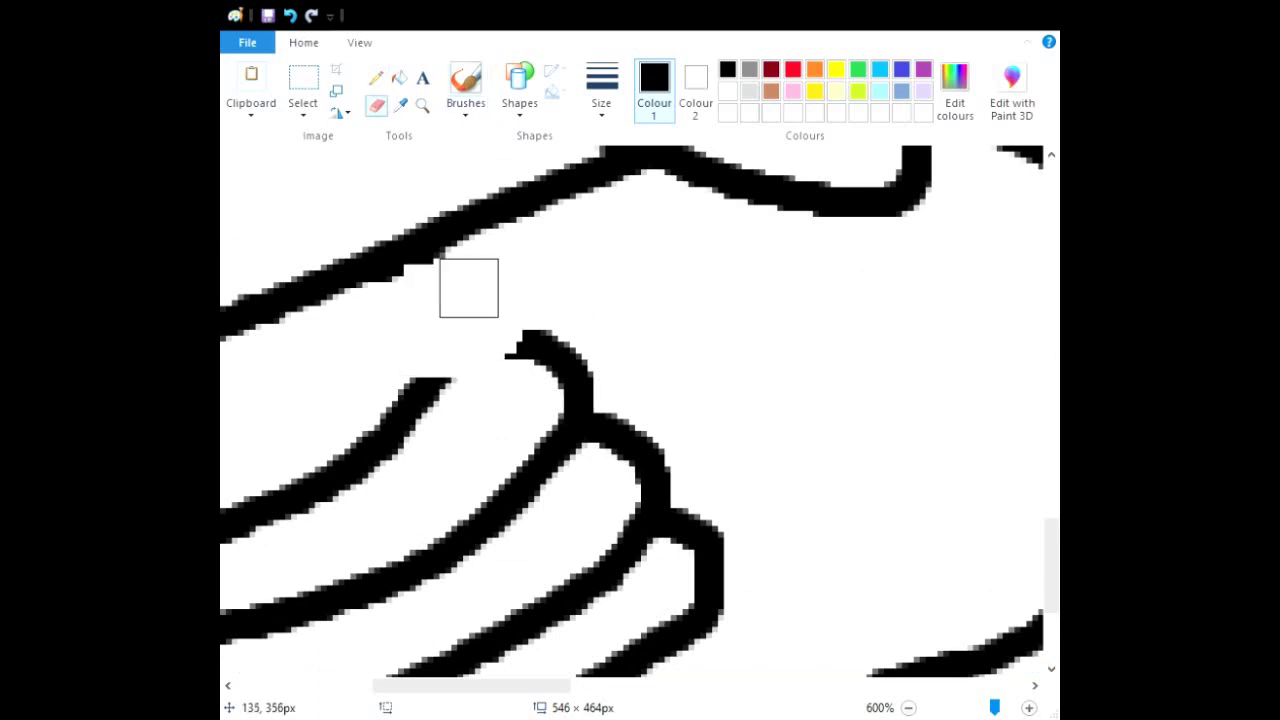
left_click_drag(551, 690, 486, 690)
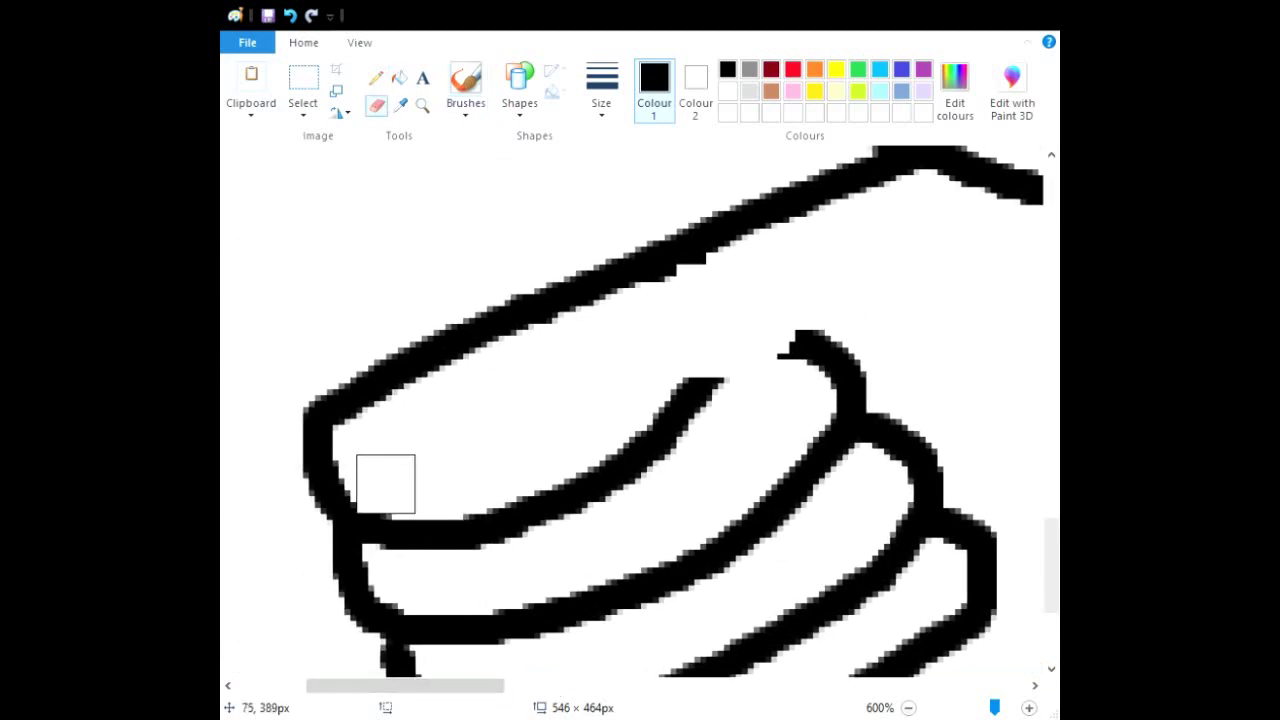
Undo the erasing and the lower finger outlines, restoring only the closed thumb and the first finger.
left_click(291, 16)
left_click(291, 16)
left_click(291, 16)
left_click(291, 16)
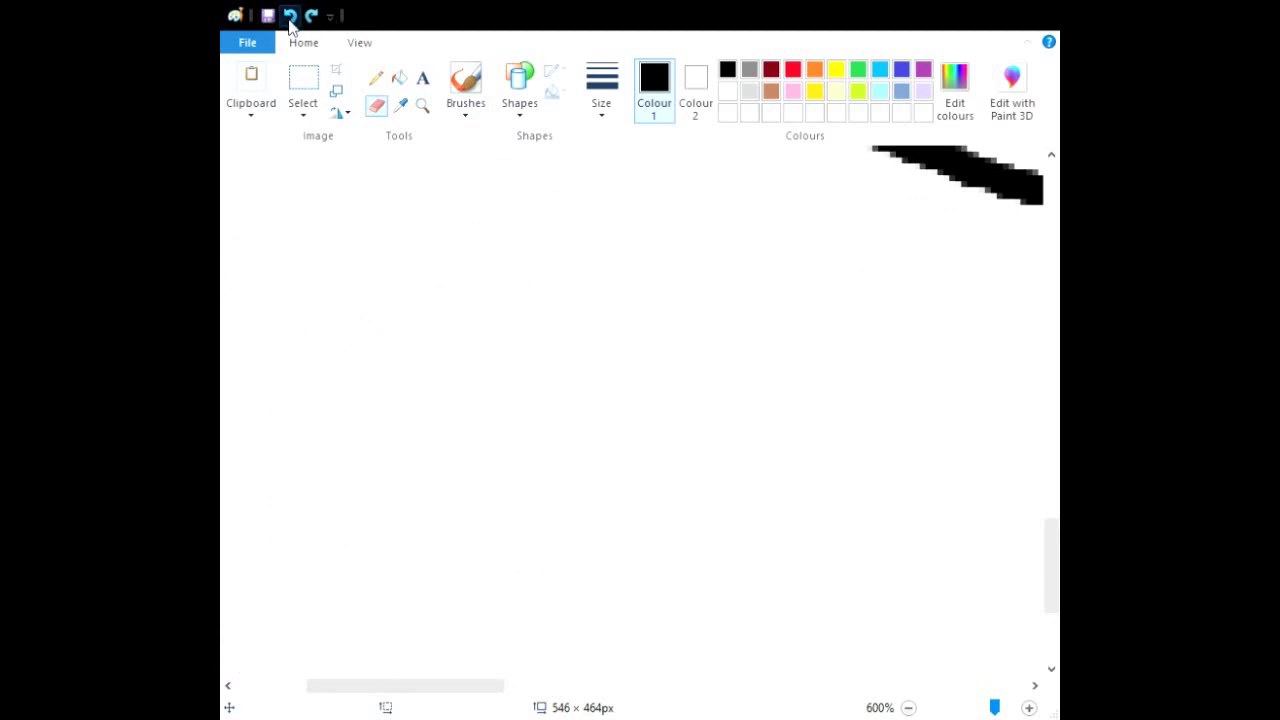
left_click(908, 707)
left_click(908, 707)
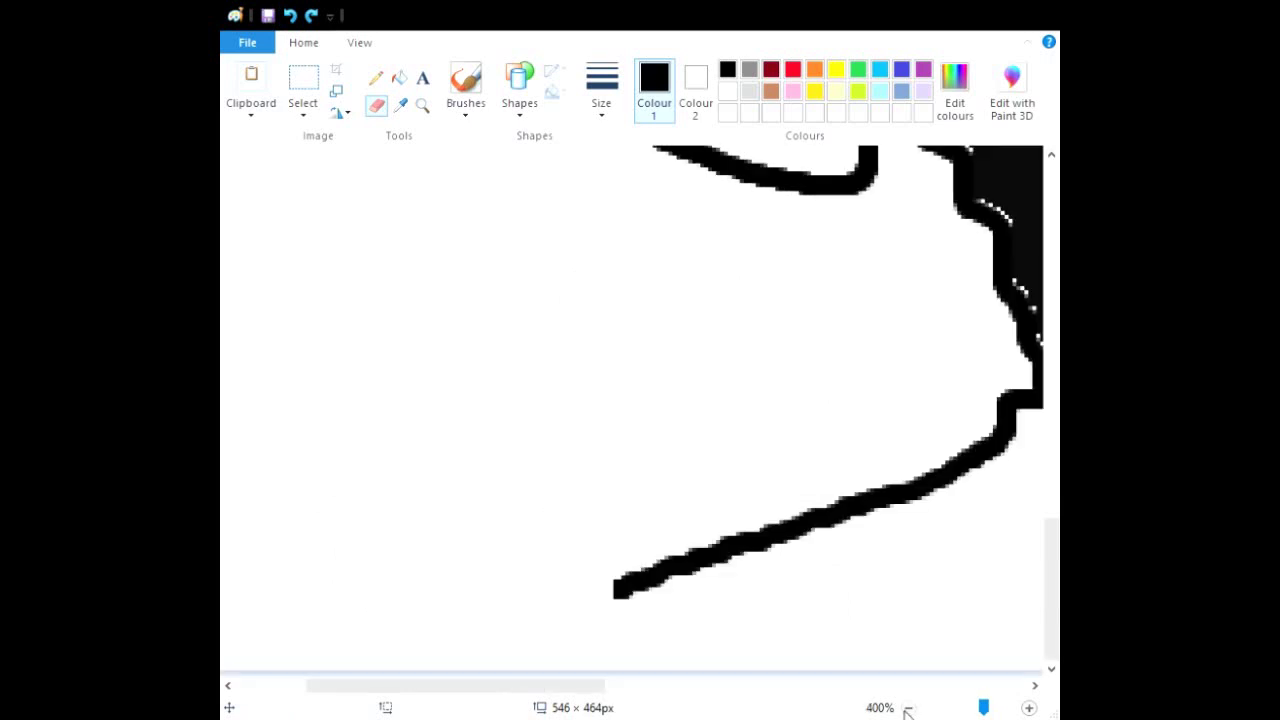
left_click(908, 707)
left_click(291, 16)
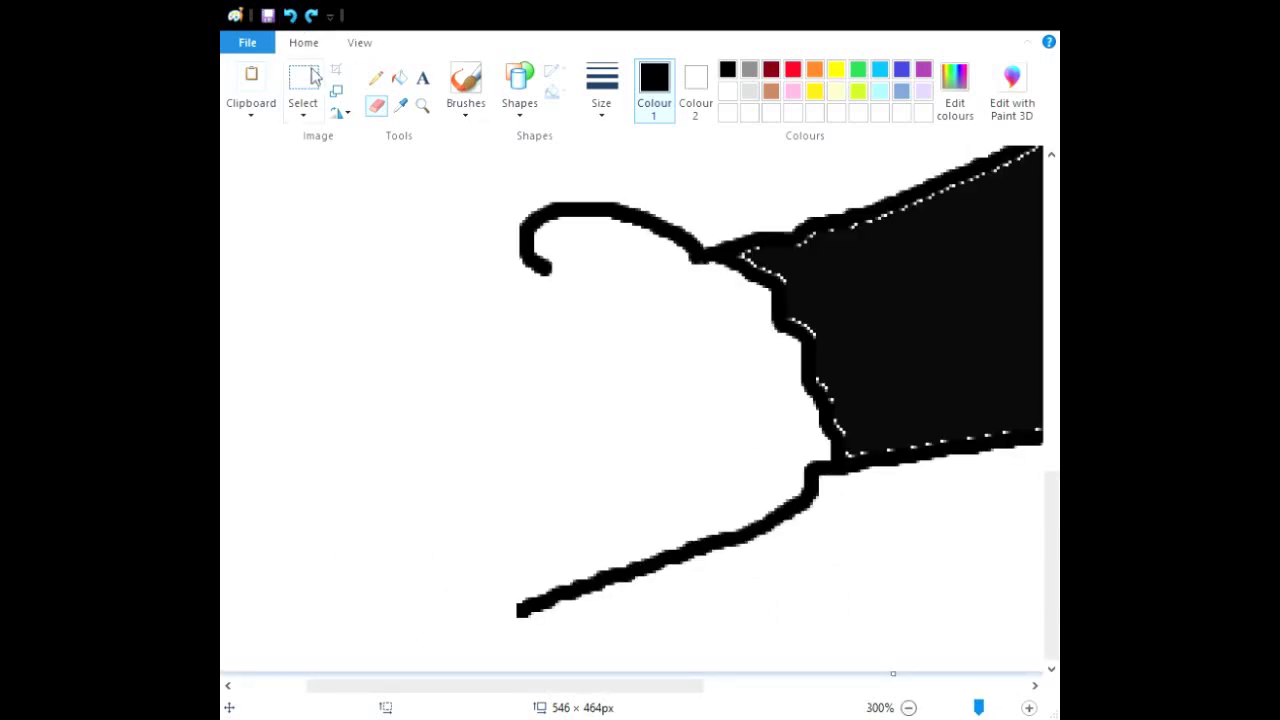
left_click(311, 16)
left_click(311, 16)
Erase the first finger's short lower outline and redraw it as a longer curve with a rounded end beneath the thumb.
left_click_drag(549, 687, 489, 686)
left_click(422, 105)
left_click(503, 491)
left_click(377, 105)
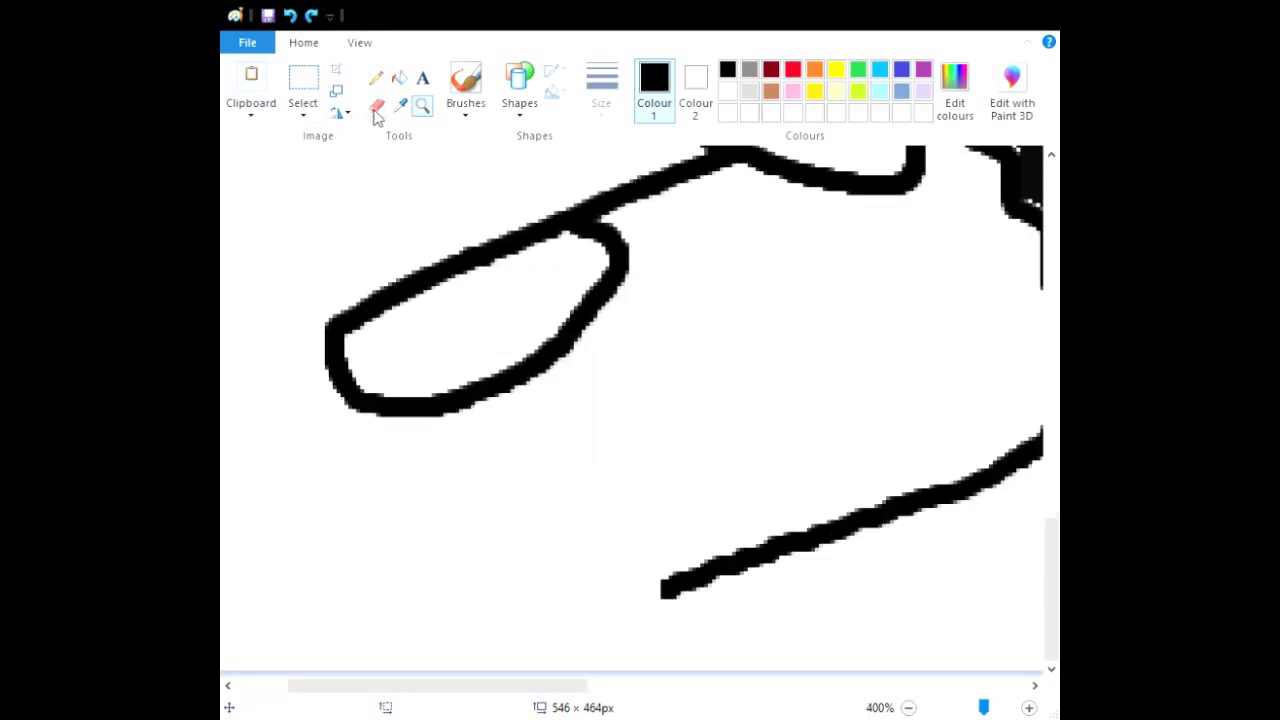
mouse_move(386, 396)
left_mouse_down()
mouse_move(443, 408)
mouse_move(621, 290)
mouse_move(585, 250)
mouse_move(609, 242)
mouse_move(605, 290)
left_mouse_up()
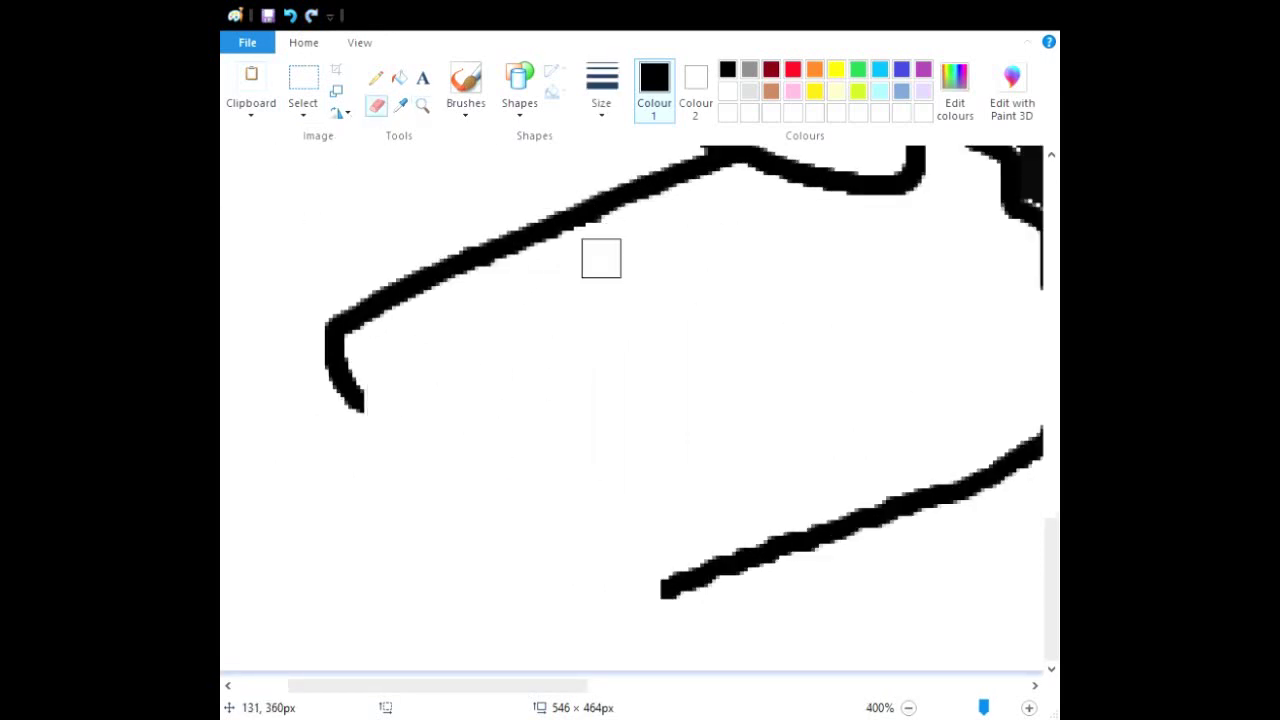
scroll(614, 360, "up", 3)
left_click(466, 82)
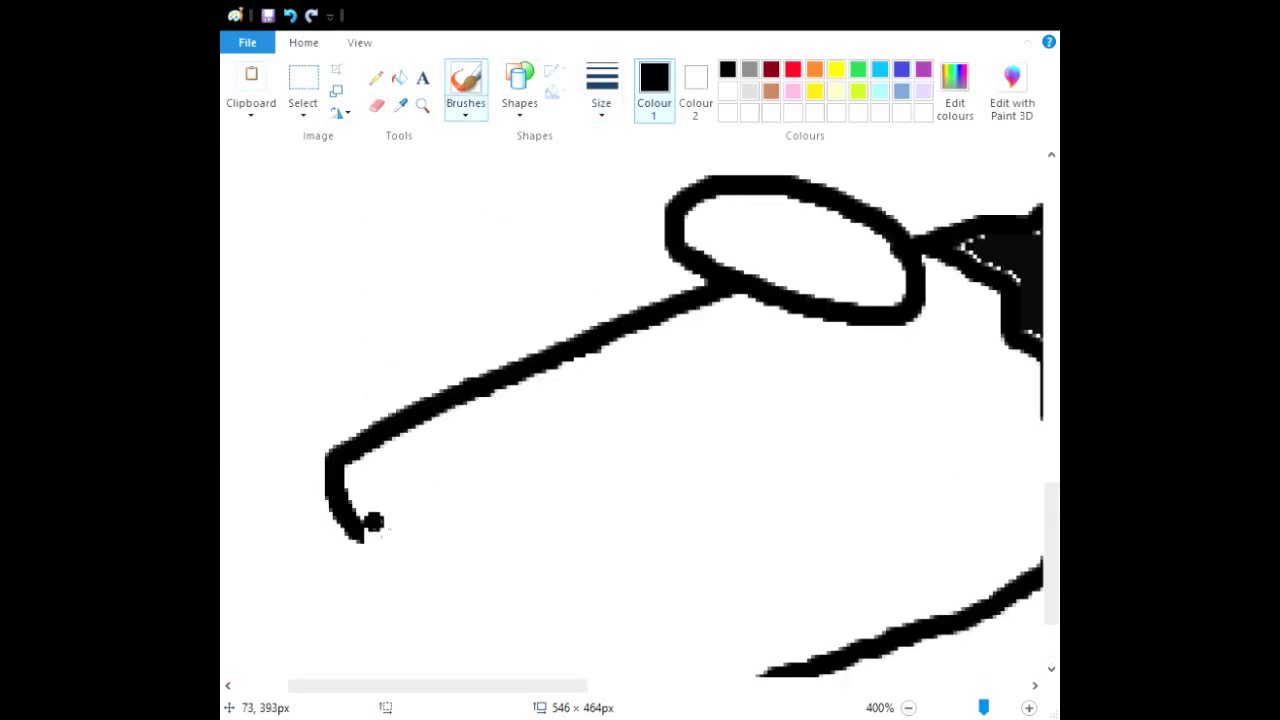
mouse_move(370, 542)
left_mouse_down()
mouse_move(623, 464)
mouse_move(766, 374)
mouse_move(768, 304)
left_mouse_up()
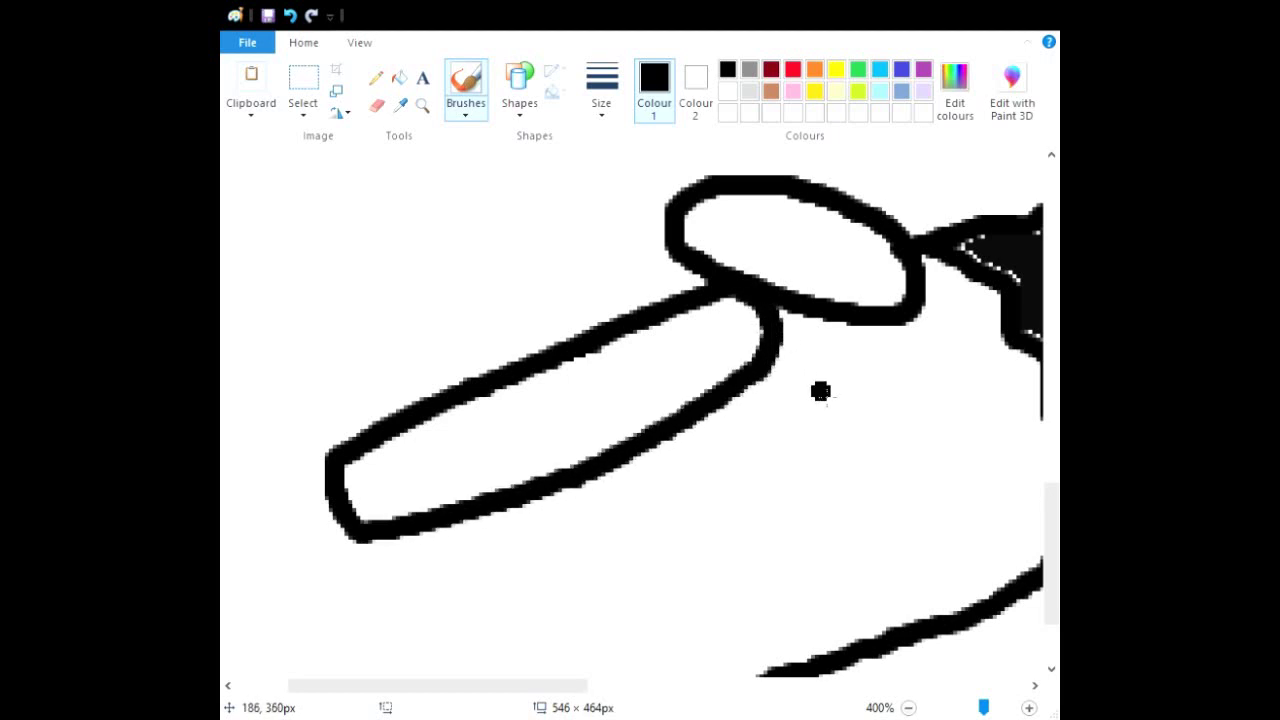
Draw the second, third and fourth fingers stacked beneath the first and join the palm's lower edge to the fourth finger.
mouse_move(785, 355)
left_mouse_down()
mouse_move(845, 360)
mouse_move(866, 388)
mouse_move(840, 447)
mouse_move(779, 482)
mouse_move(585, 565)
mouse_move(582, 552)
mouse_move(409, 578)
mouse_move(355, 537)
left_mouse_up()
scroll(857, 456, "down", 3)
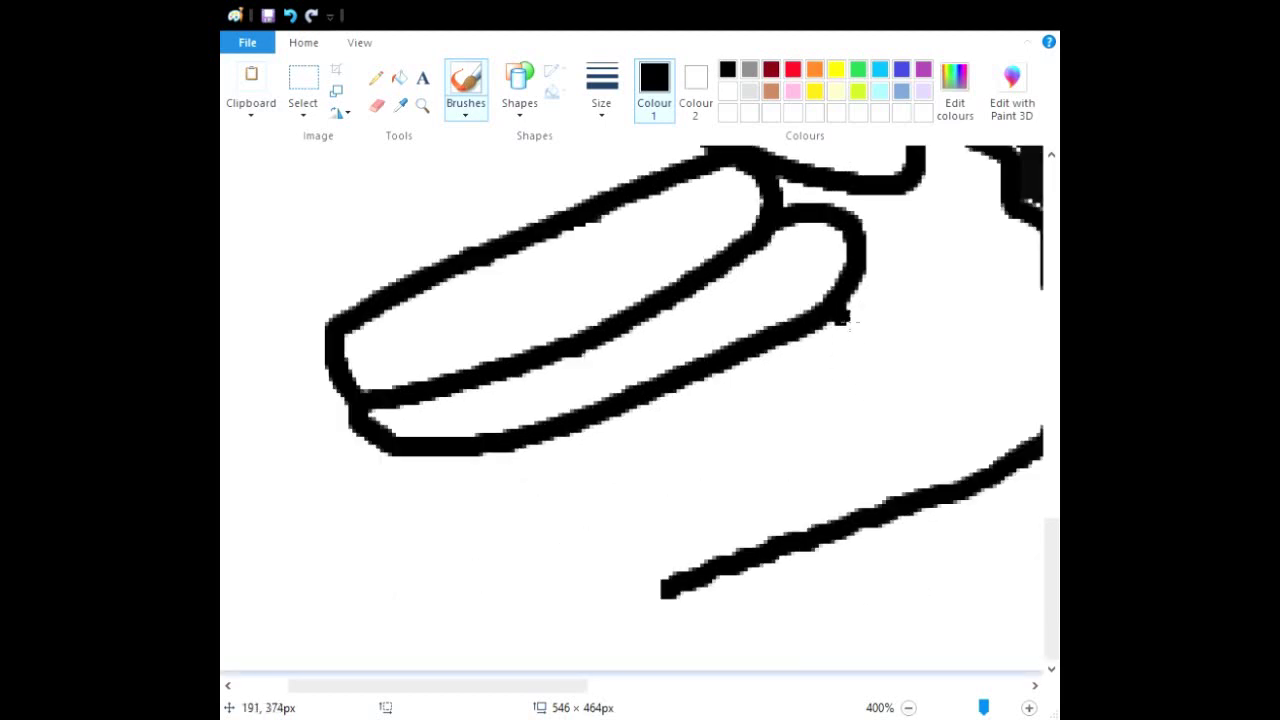
mouse_move(858, 290)
left_mouse_down()
mouse_move(887, 314)
mouse_move(872, 381)
mouse_move(730, 448)
mouse_move(516, 508)
mouse_move(455, 498)
mouse_move(406, 453)
left_mouse_up()
mouse_move(886, 360)
left_mouse_down()
mouse_move(928, 371)
mouse_move(940, 399)
mouse_move(904, 438)
mouse_move(792, 498)
mouse_move(600, 554)
mouse_move(533, 557)
mouse_move(478, 510)
left_mouse_up()
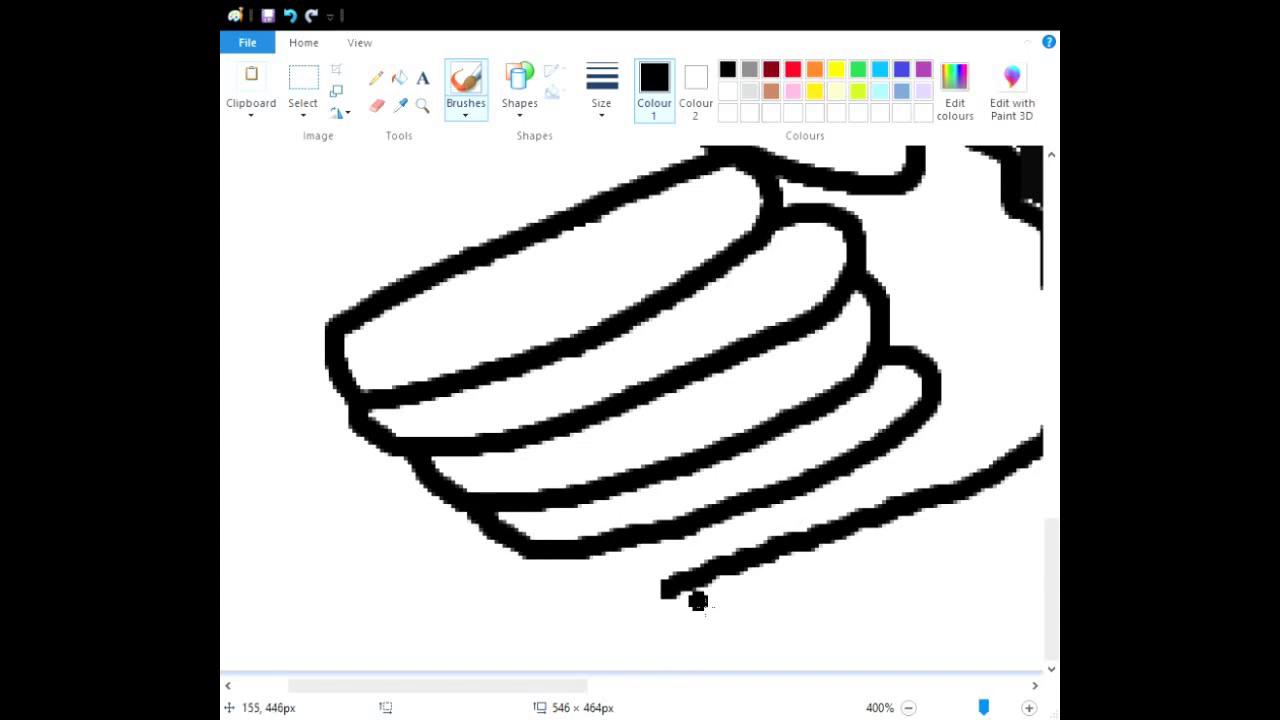
left_click_drag(660, 594, 548, 563)
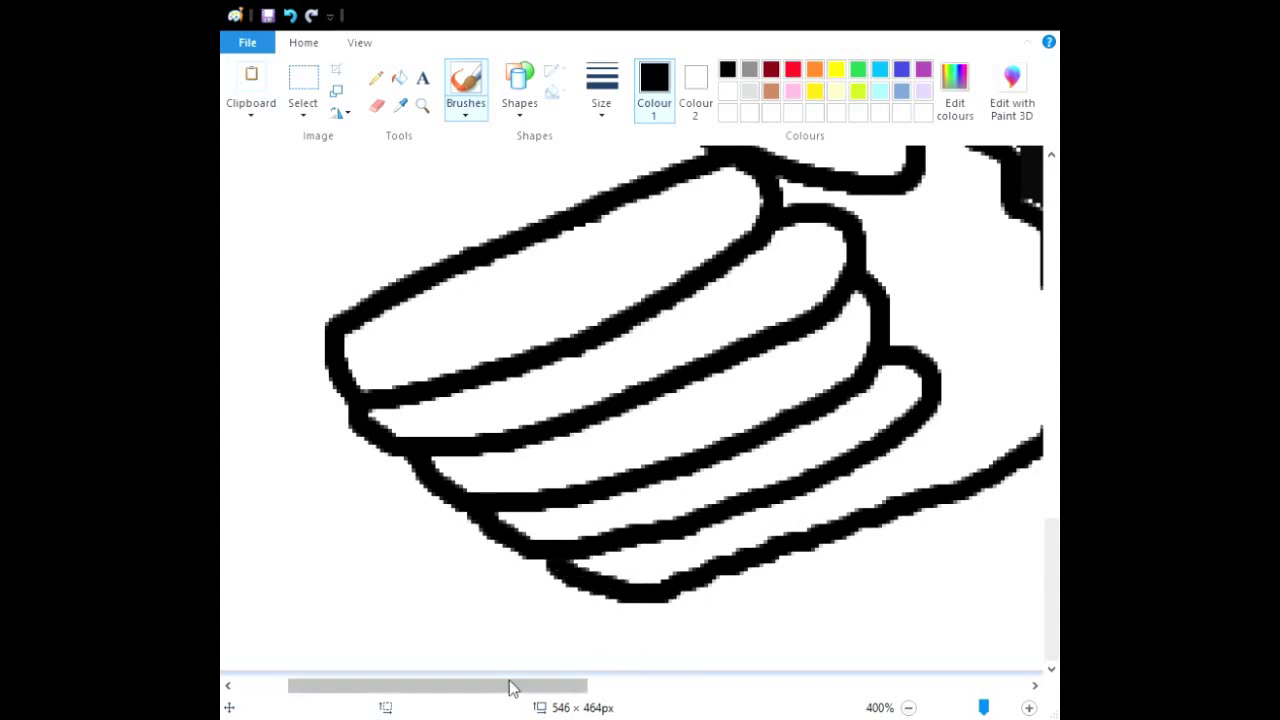
Erase the thumb's inner end and redraw the thumb as a longer curved shape tapering down over the palm, undoing unsuitable strokes.
left_click_drag(510, 688, 563, 686)
scroll(689, 634, "up", 3)
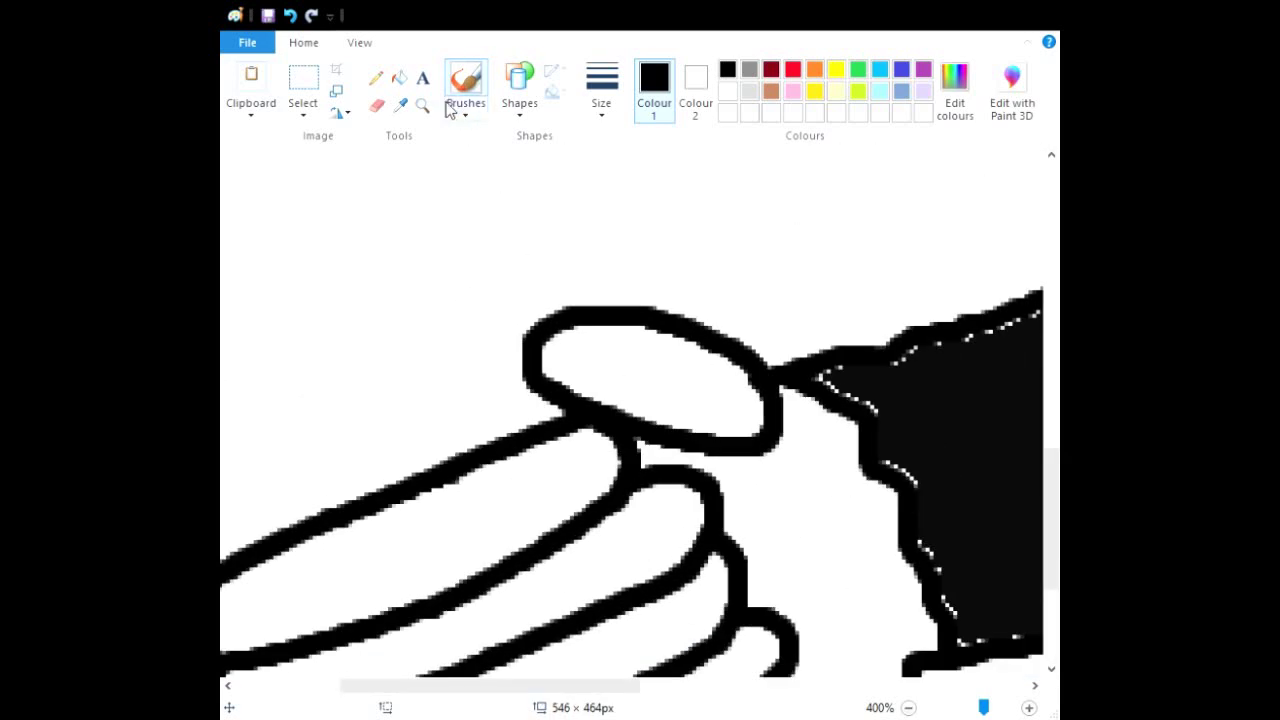
left_click(377, 106)
mouse_move(735, 385)
left_mouse_down()
mouse_move(771, 423)
mouse_move(736, 433)
mouse_move(666, 417)
mouse_move(767, 465)
left_mouse_up()
left_click(468, 80)
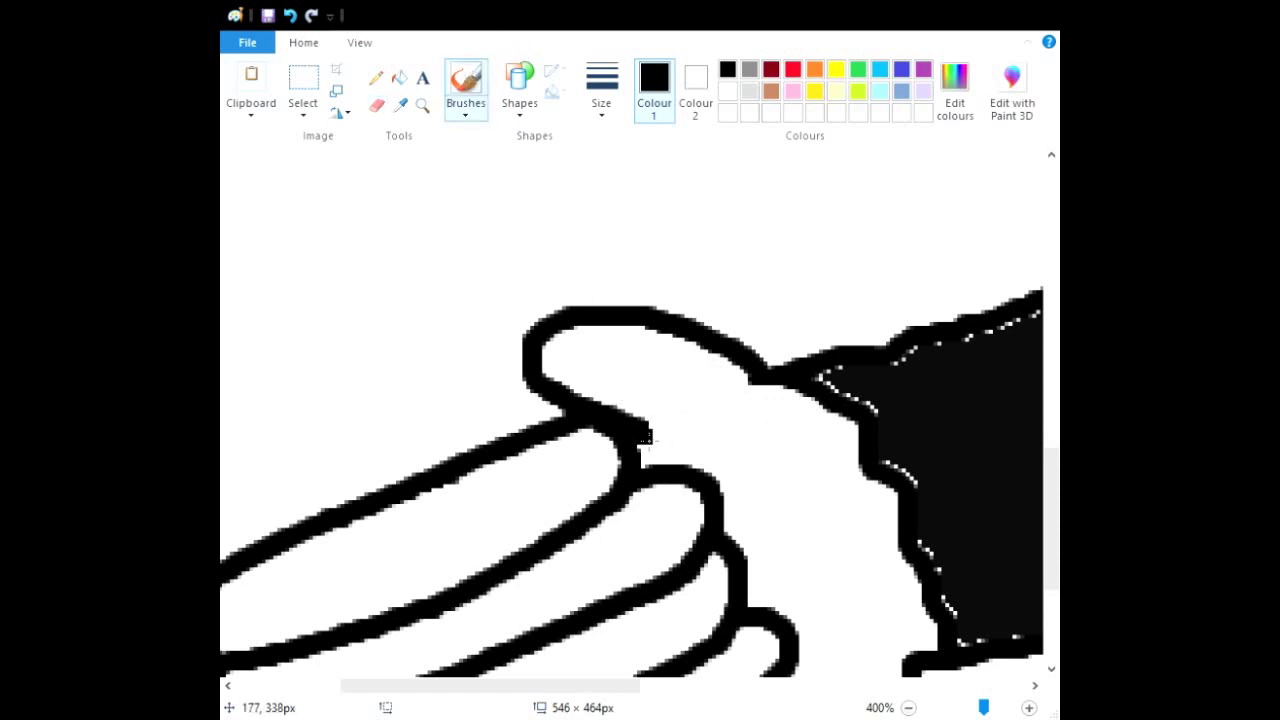
left_click_drag(658, 440, 826, 496)
left_click(290, 15)
left_click(643, 414)
mouse_move(650, 438)
left_mouse_down()
mouse_move(698, 456)
mouse_move(788, 540)
mouse_move(817, 546)
mouse_move(820, 486)
mouse_move(790, 406)
mouse_move(763, 383)
left_mouse_up()
key("ctrl+z")
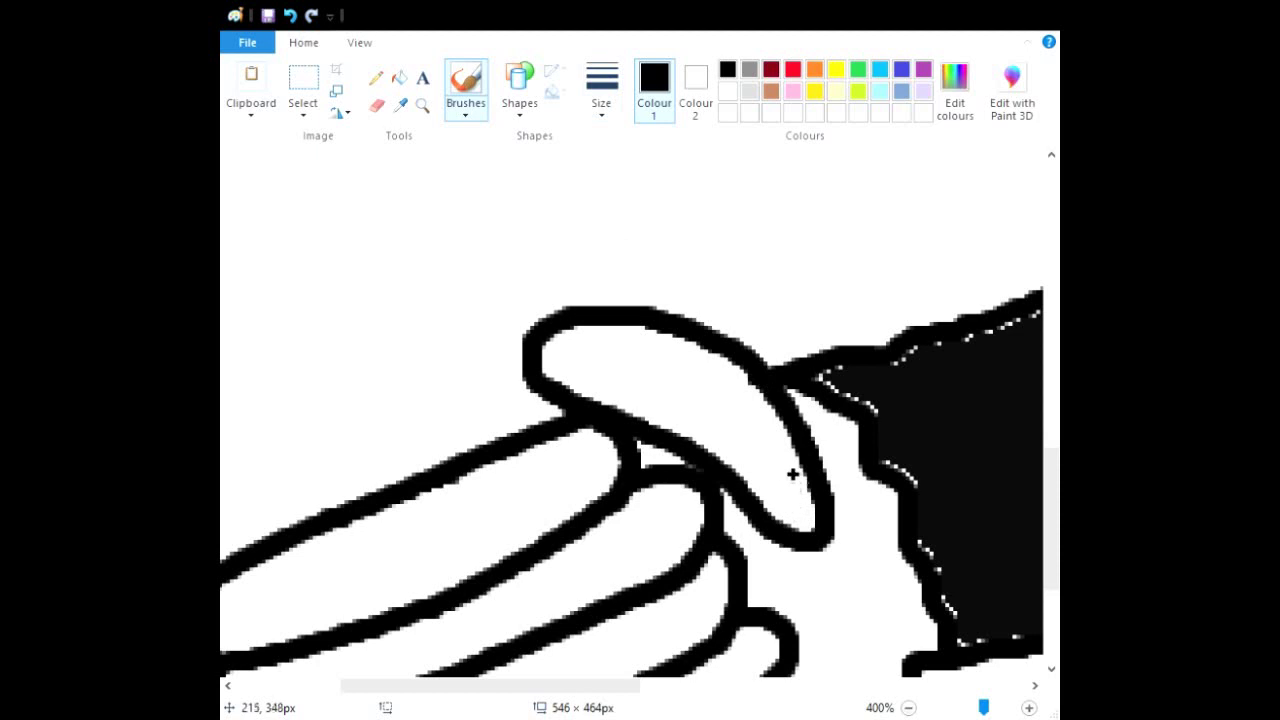
Draw small rounded nails near the inner ends of the thumb and all four fingers.
mouse_move(795, 477)
left_mouse_down()
mouse_move(770, 482)
mouse_move(778, 508)
mouse_move(802, 506)
mouse_move(799, 477)
left_mouse_up()
left_click_drag(529, 688, 486, 688)
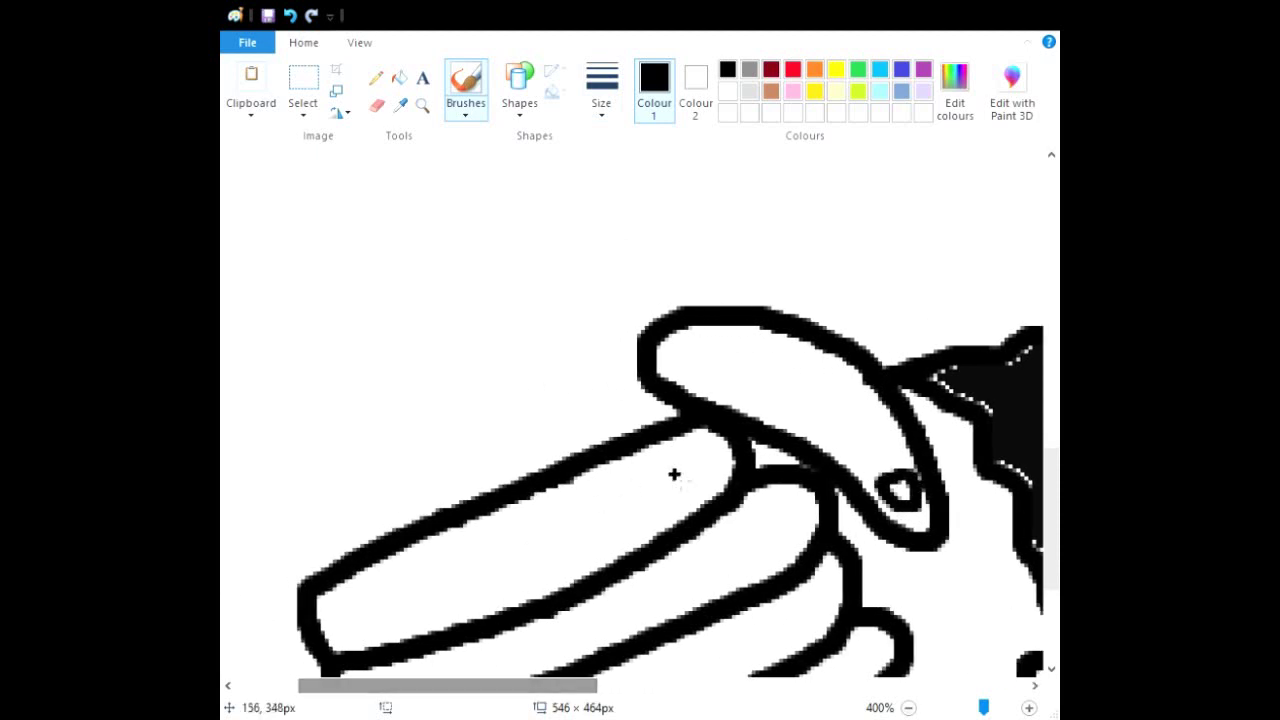
mouse_move(698, 487)
left_mouse_down()
mouse_move(680, 462)
mouse_move(721, 449)
mouse_move(731, 467)
mouse_move(703, 492)
left_mouse_up()
scroll(688, 445, "down", 3)
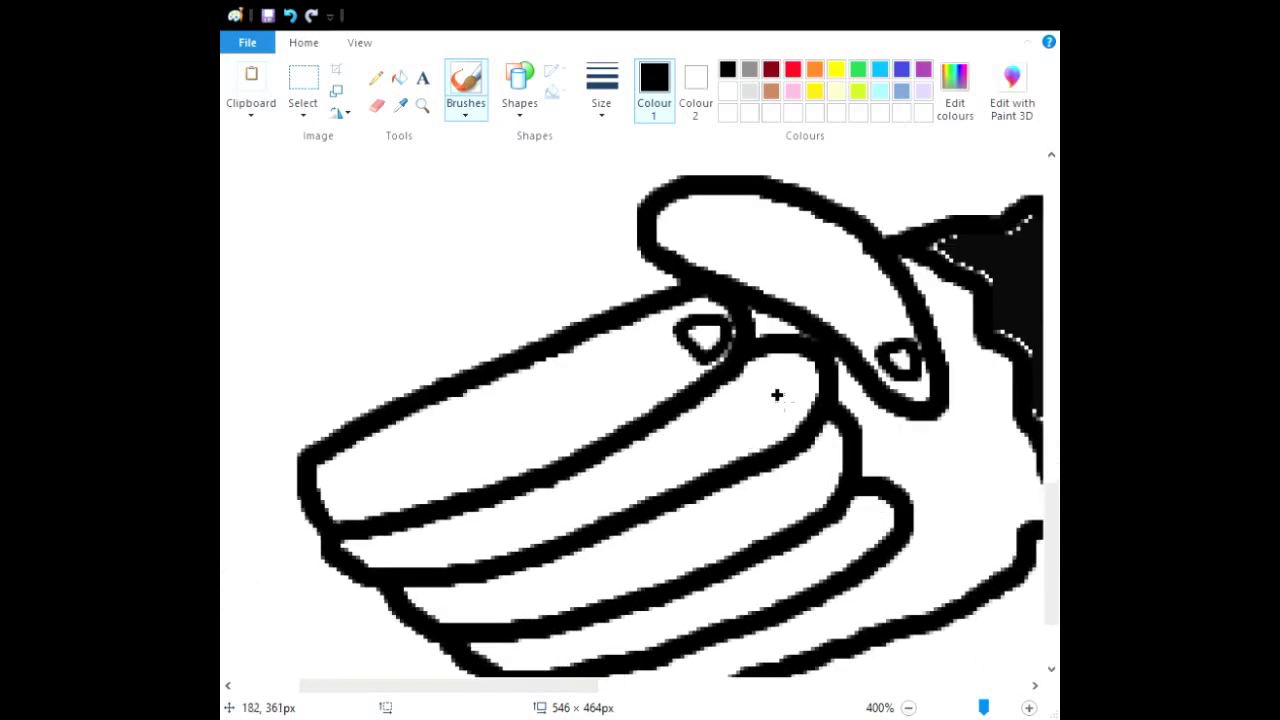
mouse_move(780, 414)
left_mouse_down()
mouse_move(756, 394)
mouse_move(780, 378)
mouse_move(800, 406)
mouse_move(784, 430)
mouse_move(826, 490)
mouse_move(818, 440)
mouse_move(852, 410)
mouse_move(836, 396)
mouse_move(872, 384)
mouse_move(872, 400)
left_mouse_up()
scroll(850, 470, "down", 3)
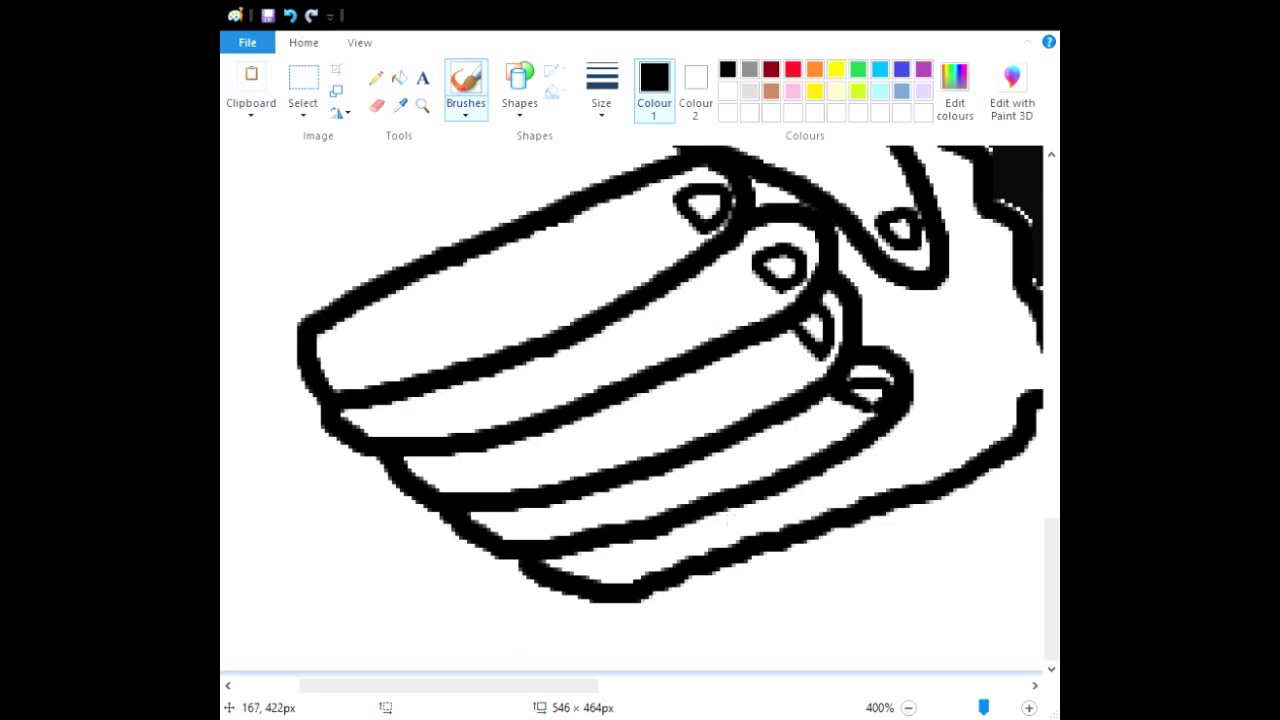
Fill the thumb and the upper fingers with grey, undoing the fill that recoloured the outline.
left_click(908, 707)
left_click(908, 707)
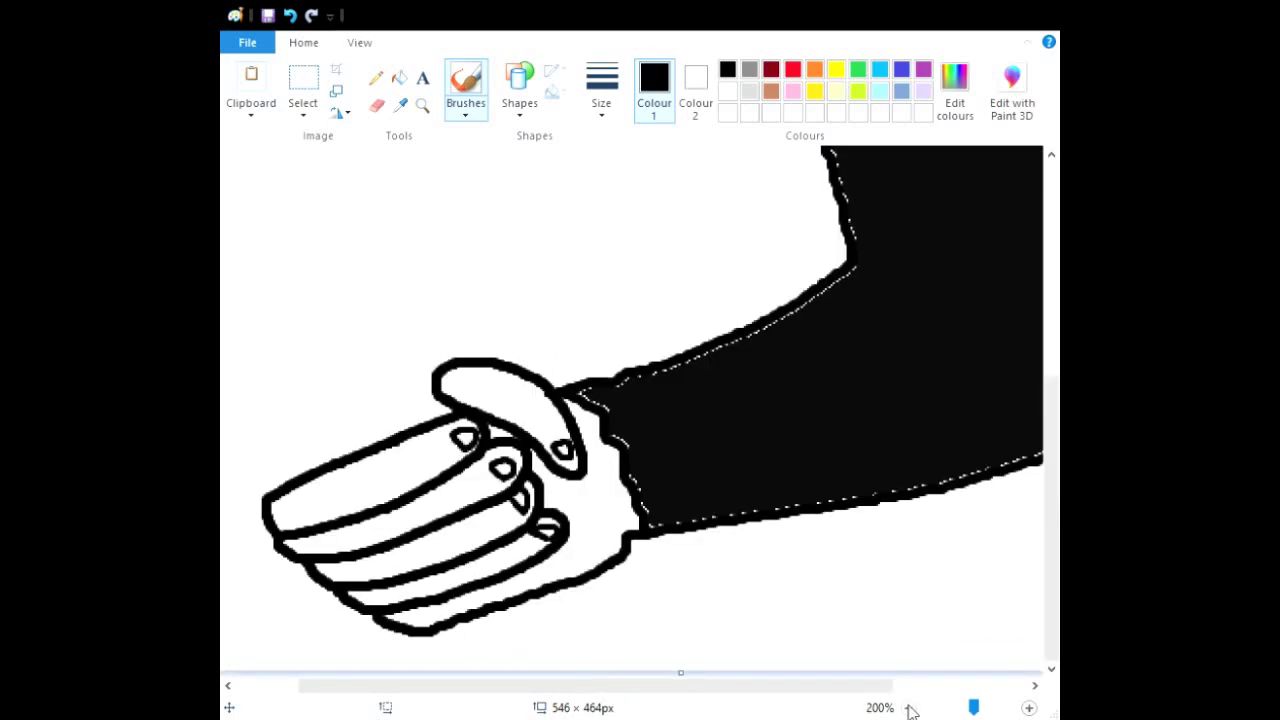
left_click(908, 707)
left_click(399, 77)
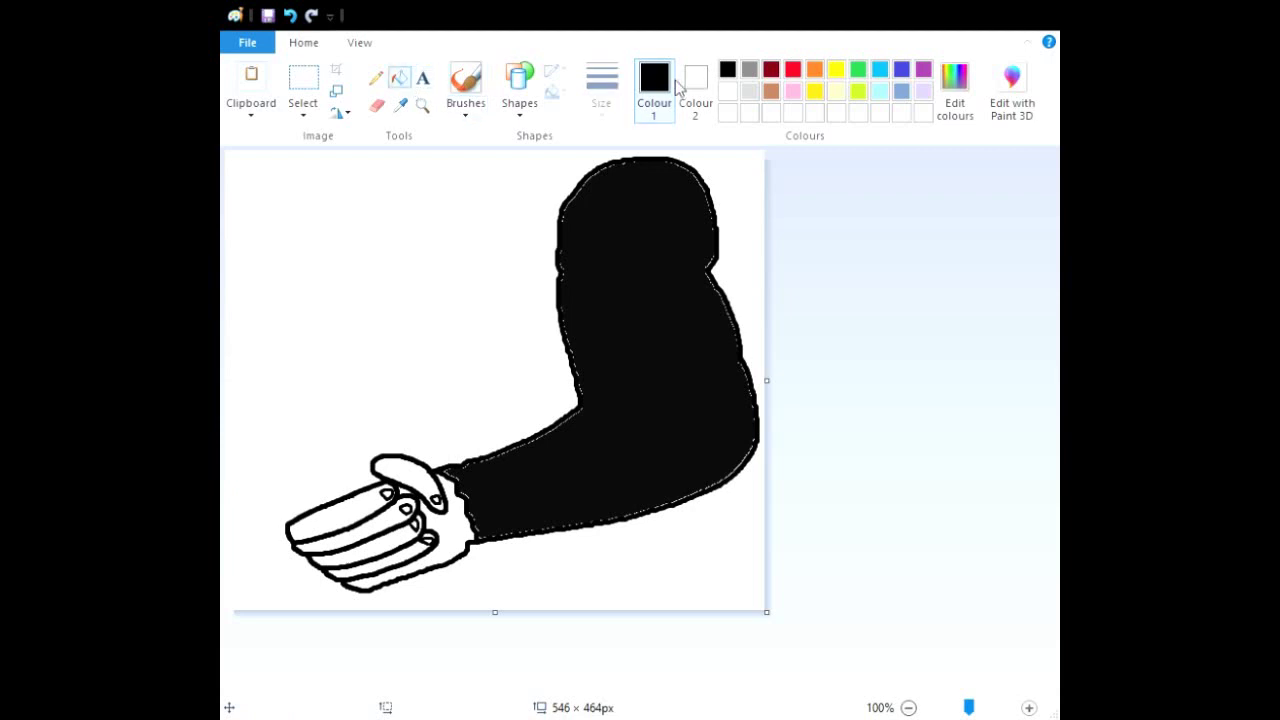
left_click(750, 70)
left_click(376, 505)
left_click(405, 482)
left_click(405, 506)
left_click(395, 522)
left_click(385, 545)
left_click(405, 550)
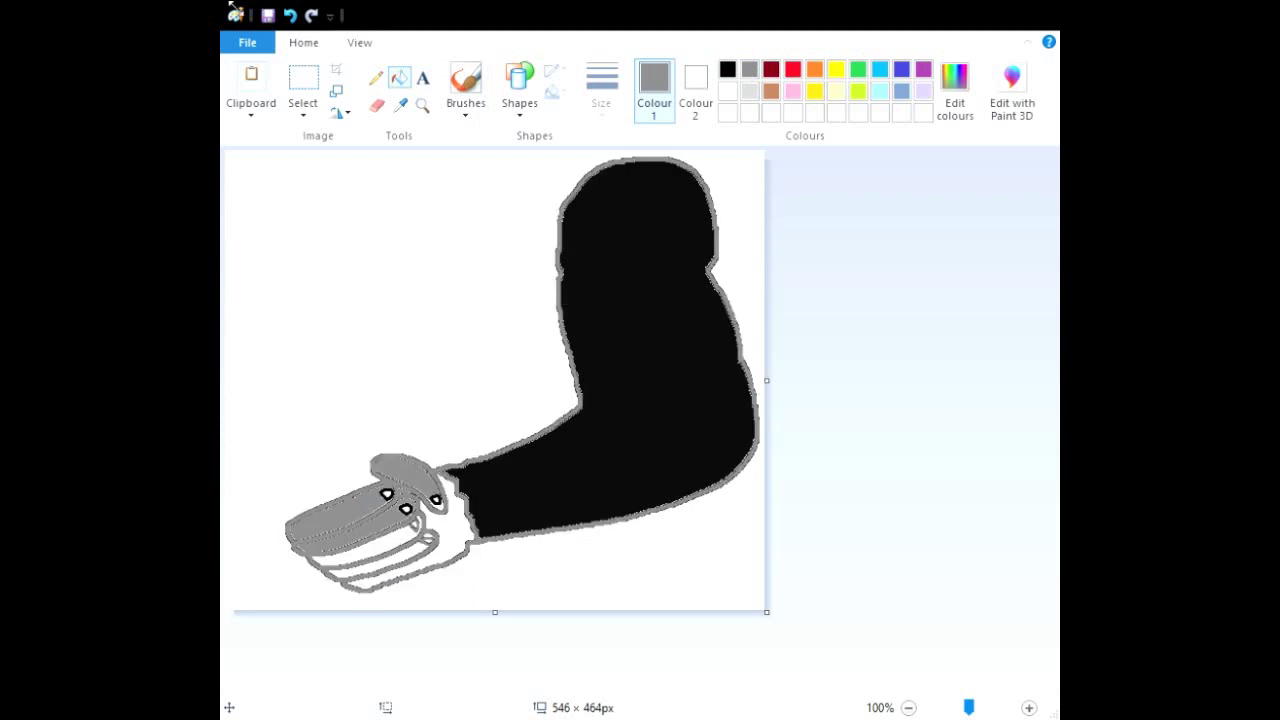
left_click(291, 16)
Fill the lower fingers and the palm with the same grey.
left_click(400, 542)
left_click(416, 558)
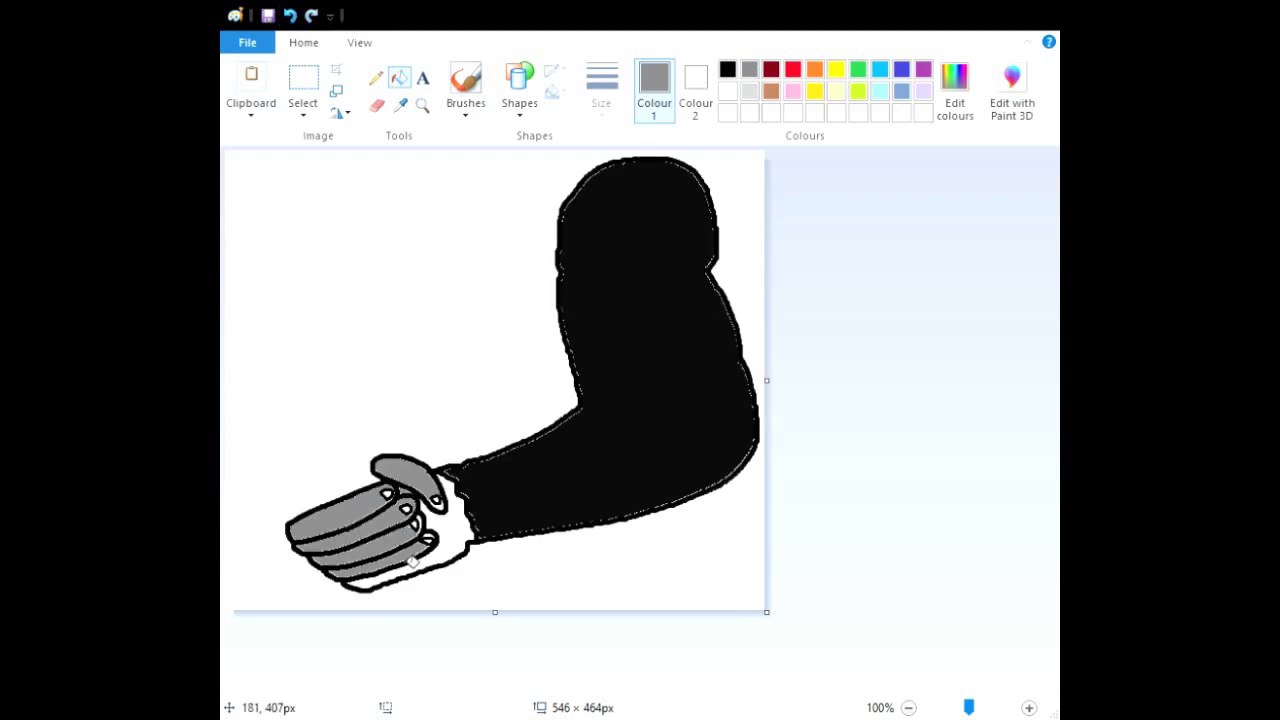
left_click(443, 548)
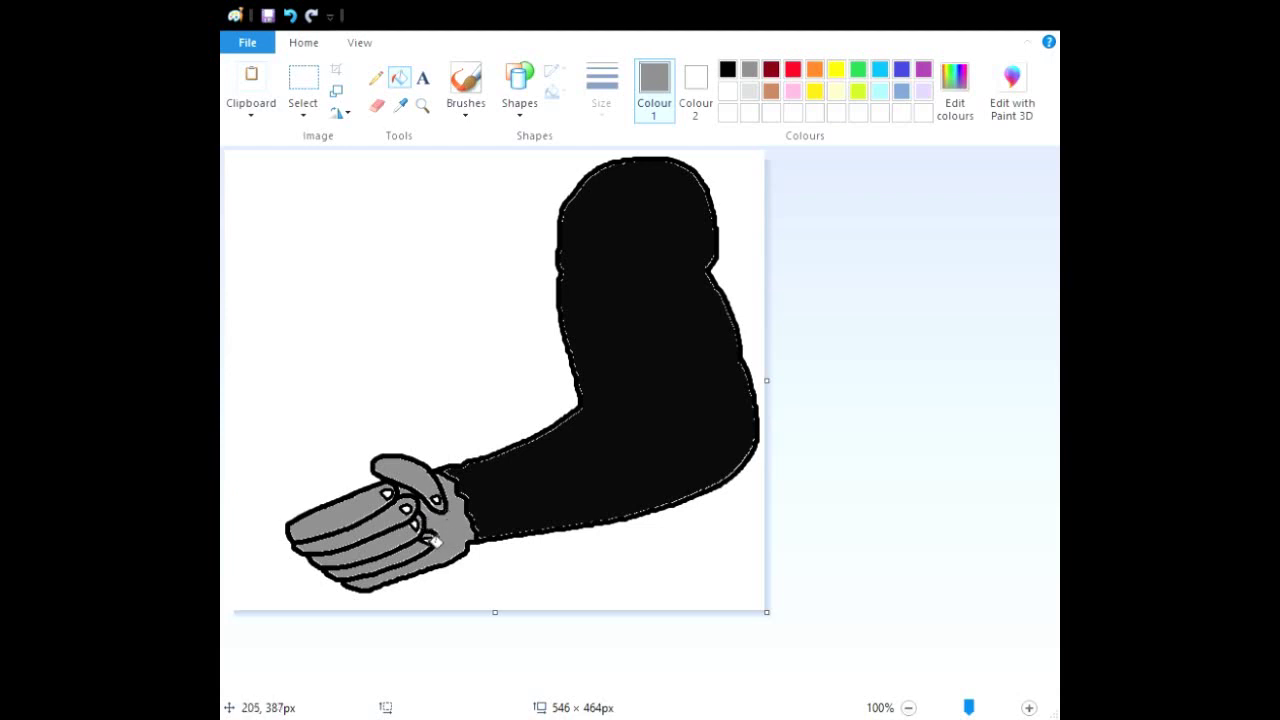
Move the whole arm against the canvas's left edge and shrink the canvas around it to 489 × 451 px.
left_click(307, 88)
mouse_move(280, 153)
left_mouse_down()
mouse_move(402, 162)
mouse_move(766, 260)
mouse_move(854, 597)
mouse_move(863, 694)
left_mouse_up()
left_click_drag(662, 409, 604, 406)
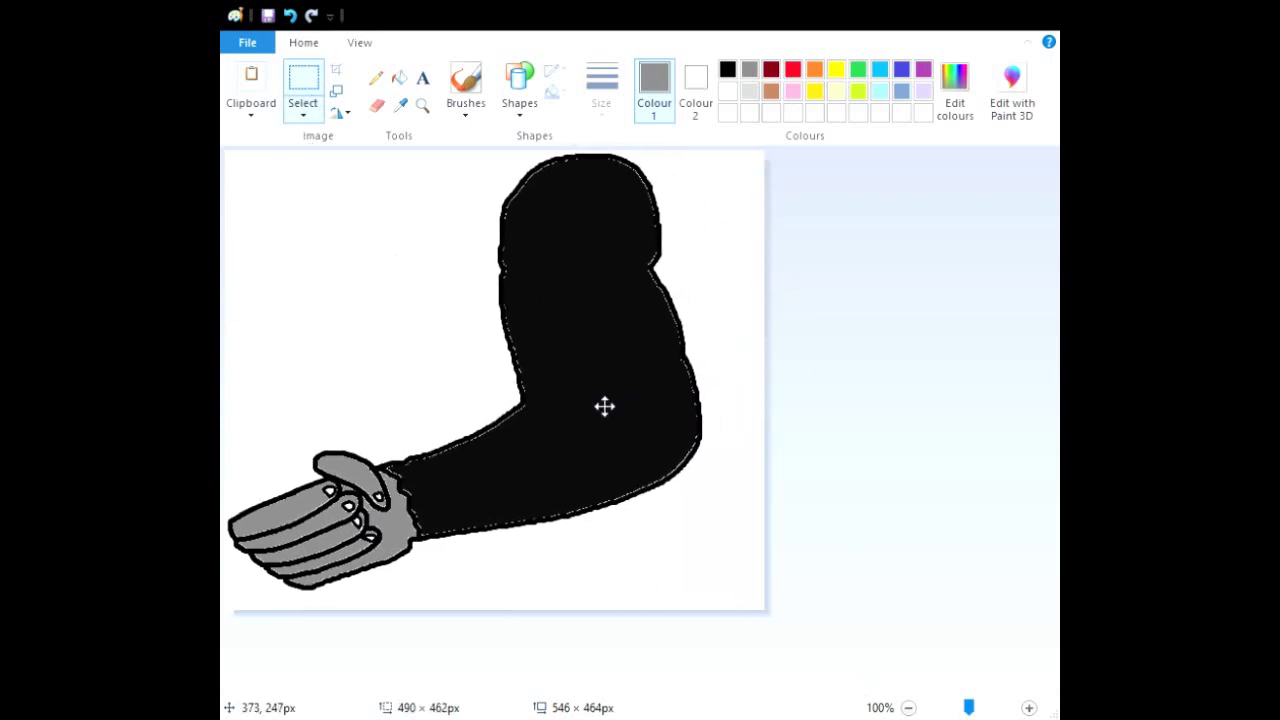
left_click(465, 80)
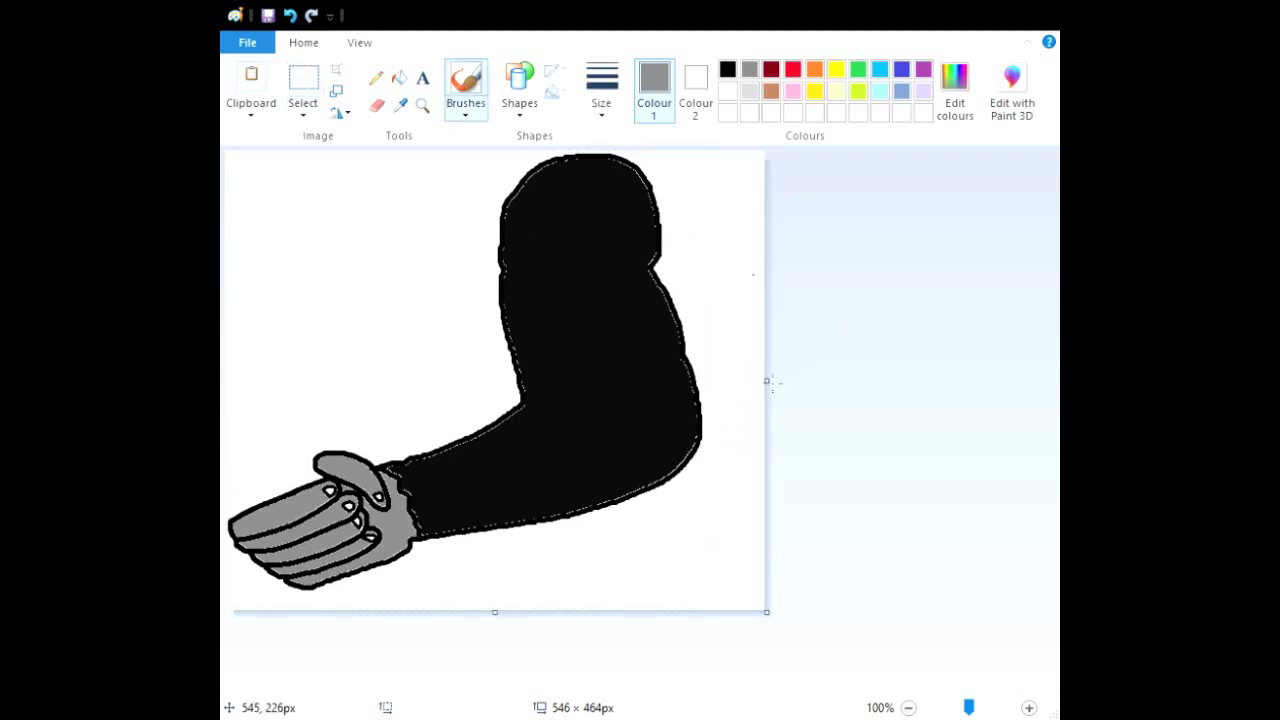
left_click_drag(777, 381, 712, 392)
left_click_drag(467, 612, 467, 599)
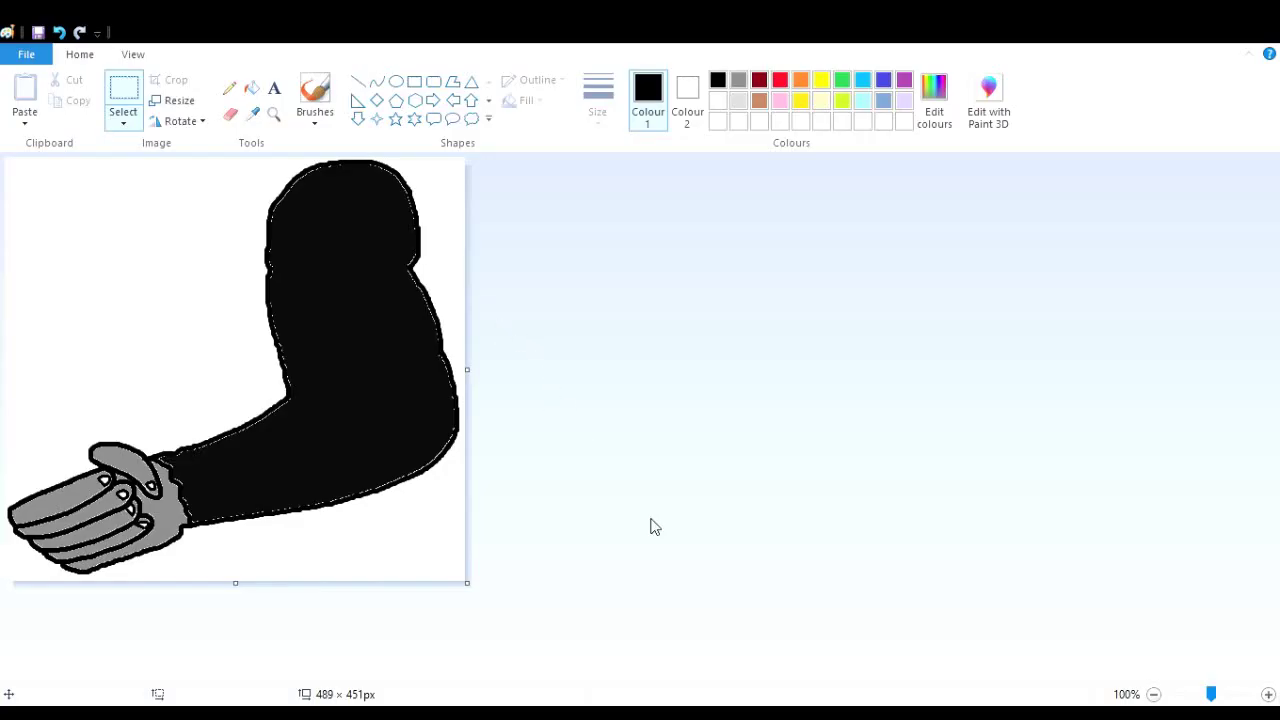
Refill the grey palm and the two lowest fingers with white.
left_click(273, 118)
left_click(190, 498)
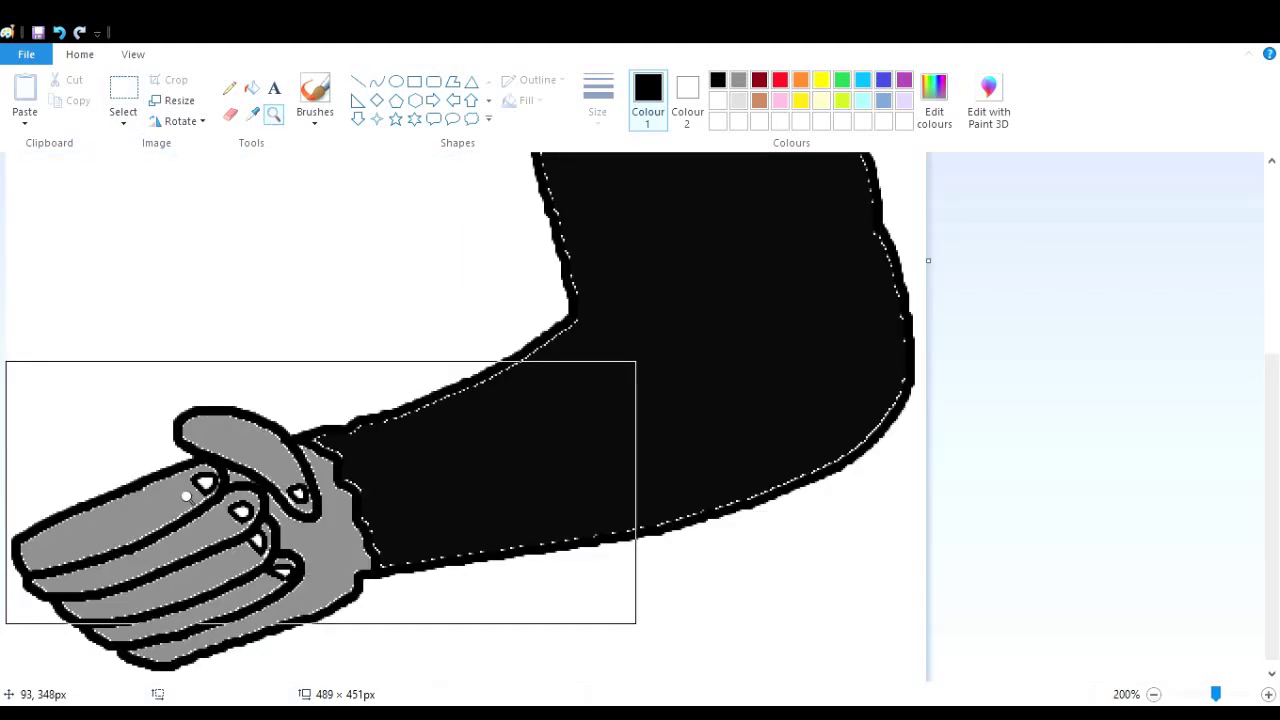
left_click(186, 494)
left_click(251, 88)
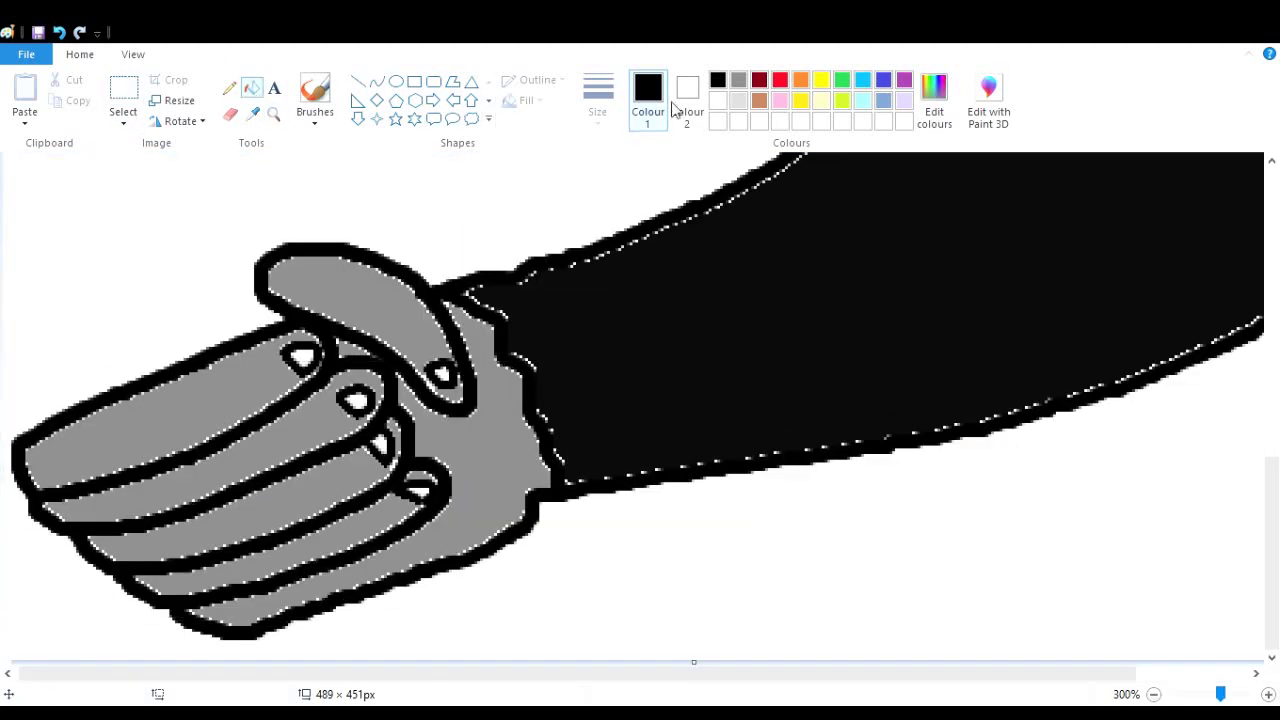
left_click(717, 100)
left_click(467, 473)
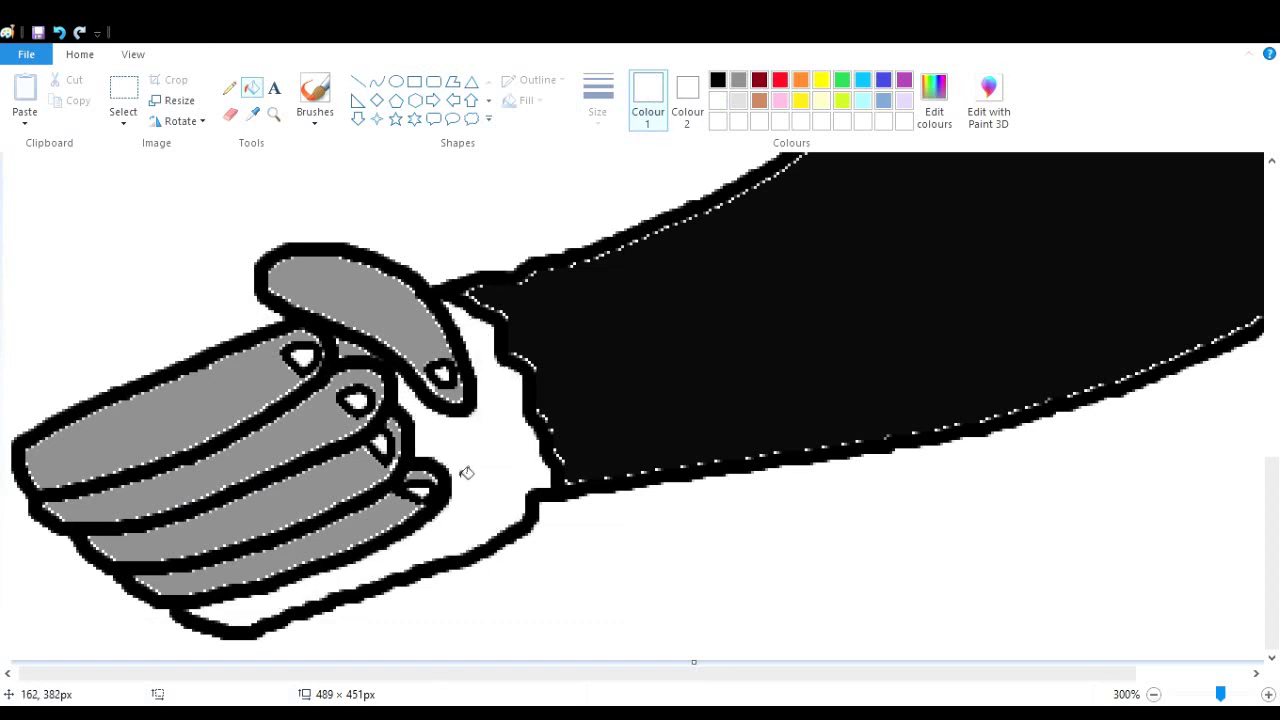
left_click(350, 531)
left_click(326, 508)
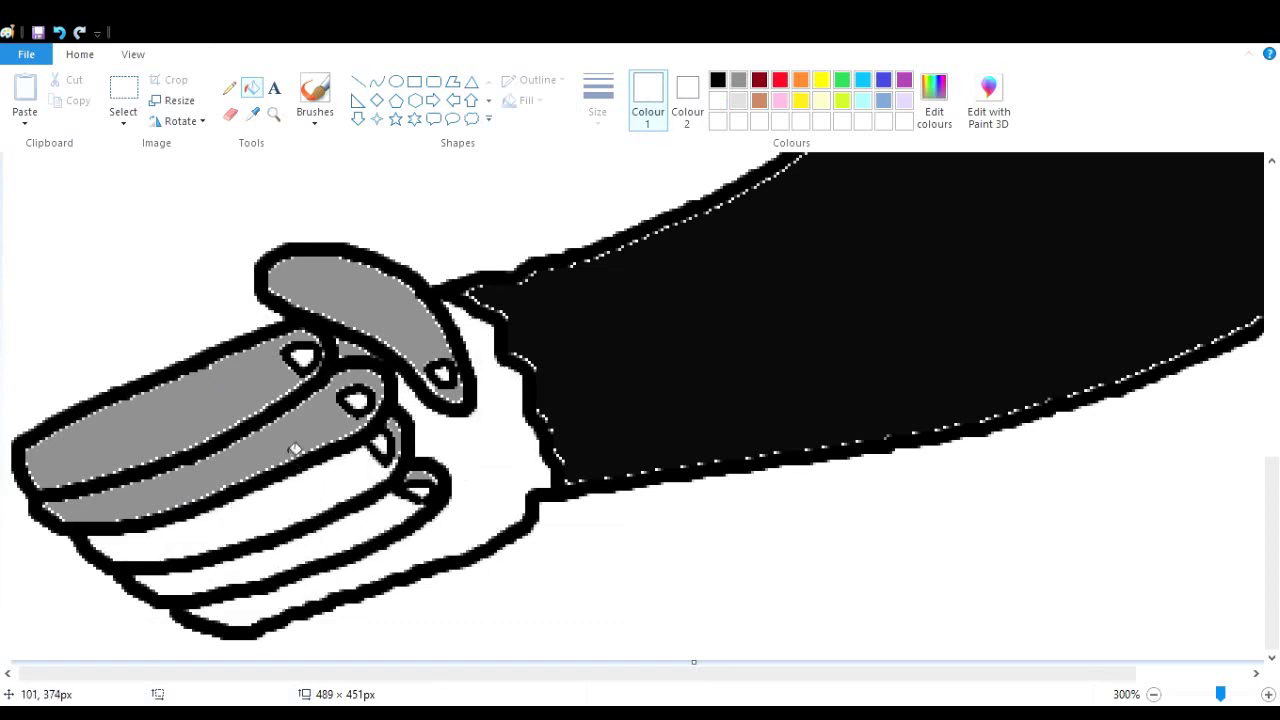
Refill the upper two fingers, the thumb and the small remaining grey areas between the fingers with white.
left_click(295, 450)
left_click(246, 378)
left_click(363, 303)
left_click(460, 398)
left_click(355, 355)
left_click(392, 428)
left_click(422, 480)
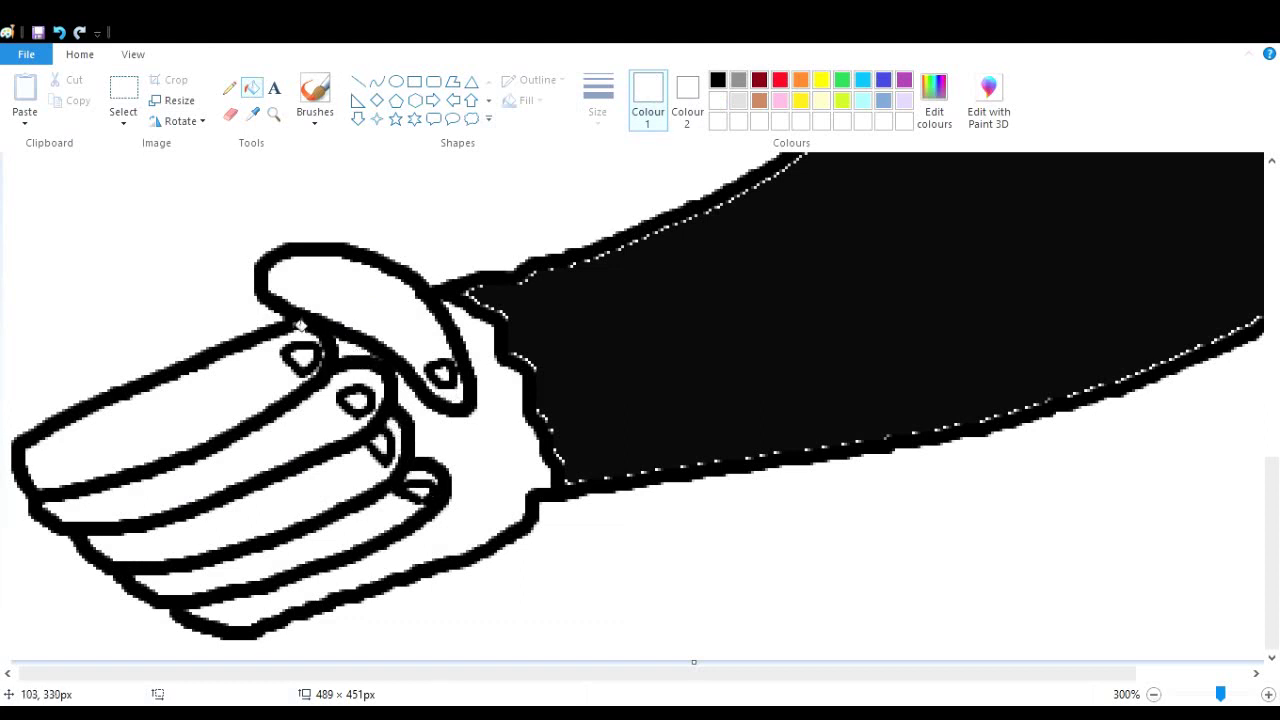
Erase the nails, finger dividers and inner thumb lines, leaving only the hand's outer contour.
left_click(230, 113)
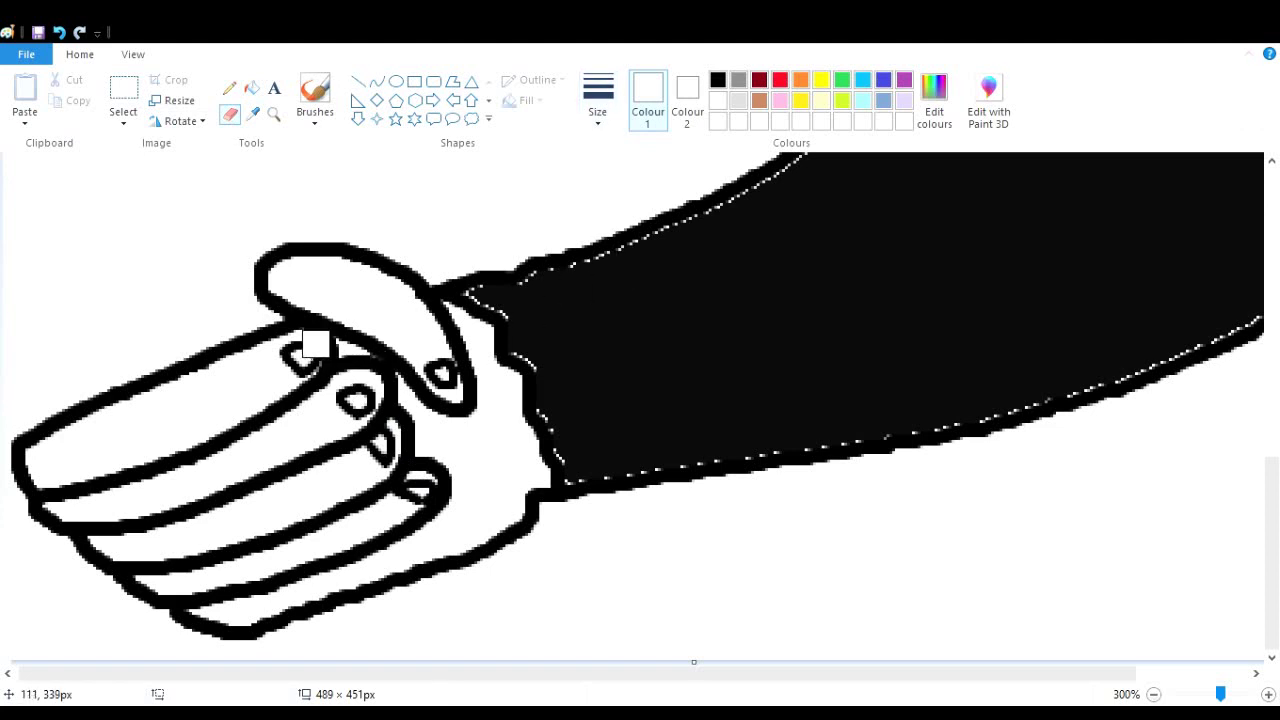
mouse_move(312, 344)
left_mouse_down()
mouse_move(440, 315)
mouse_move(398, 318)
mouse_move(454, 338)
mouse_move(465, 423)
mouse_move(428, 343)
mouse_move(428, 394)
mouse_move(392, 357)
mouse_move(338, 346)
mouse_move(282, 375)
mouse_move(395, 368)
mouse_move(437, 383)
mouse_move(395, 467)
mouse_move(428, 479)
mouse_move(418, 493)
mouse_move(245, 448)
mouse_move(141, 453)
mouse_move(56, 479)
mouse_move(90, 494)
mouse_move(59, 488)
mouse_move(93, 488)
mouse_move(288, 397)
mouse_move(378, 378)
mouse_move(330, 434)
mouse_move(384, 397)
mouse_move(415, 420)
mouse_move(381, 487)
mouse_move(403, 400)
mouse_move(434, 456)
mouse_move(431, 499)
mouse_move(287, 535)
mouse_move(188, 493)
mouse_move(112, 493)
mouse_move(101, 518)
mouse_move(93, 510)
mouse_move(101, 522)
mouse_move(290, 472)
mouse_move(363, 489)
mouse_move(299, 521)
mouse_move(120, 523)
mouse_move(149, 560)
mouse_move(383, 519)
mouse_move(409, 526)
mouse_move(192, 580)
mouse_move(211, 594)
mouse_move(306, 571)
mouse_move(268, 558)
left_mouse_up()
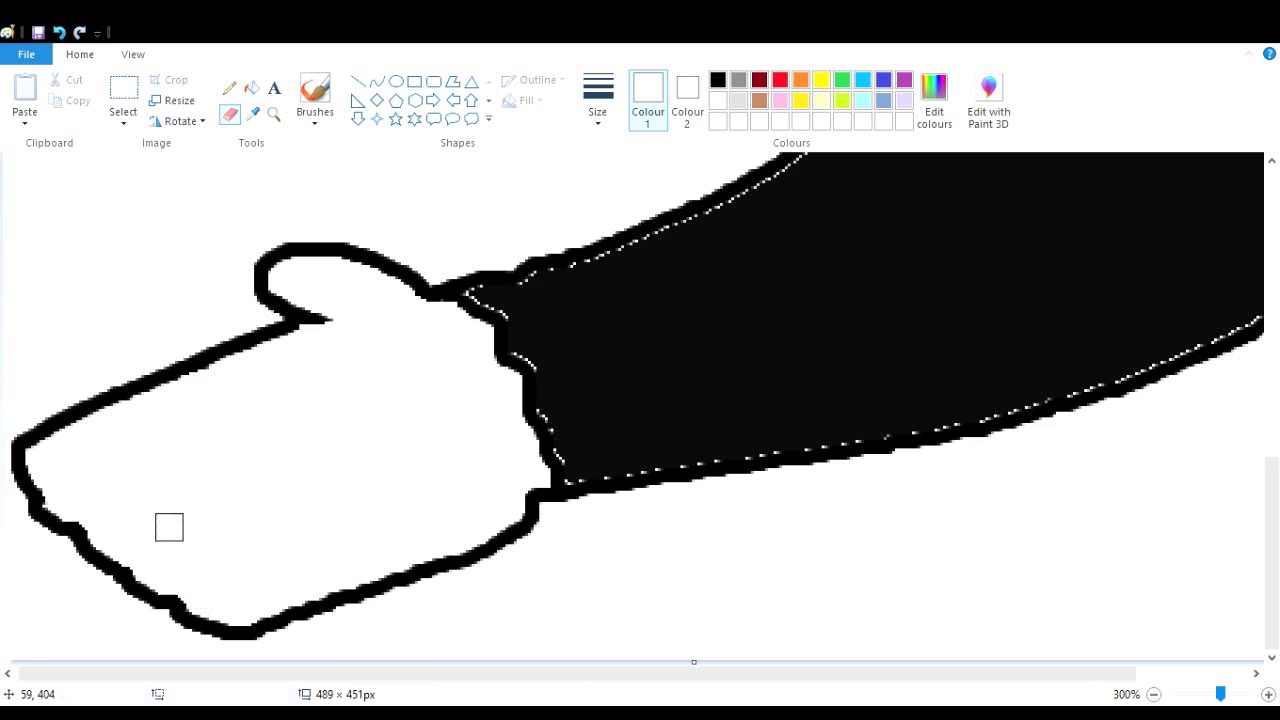
Try to separate the thumb from the palm with a black brush line across the thumb's base.
left_click(305, 88)
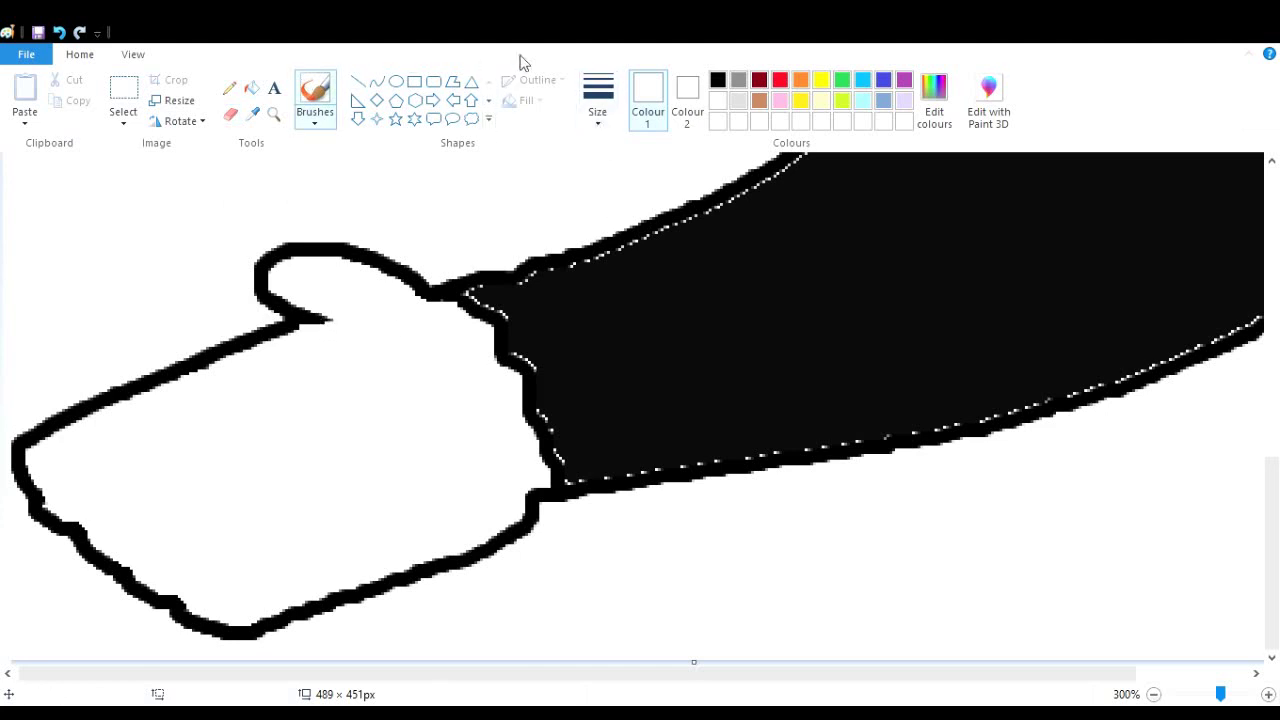
left_click(717, 80)
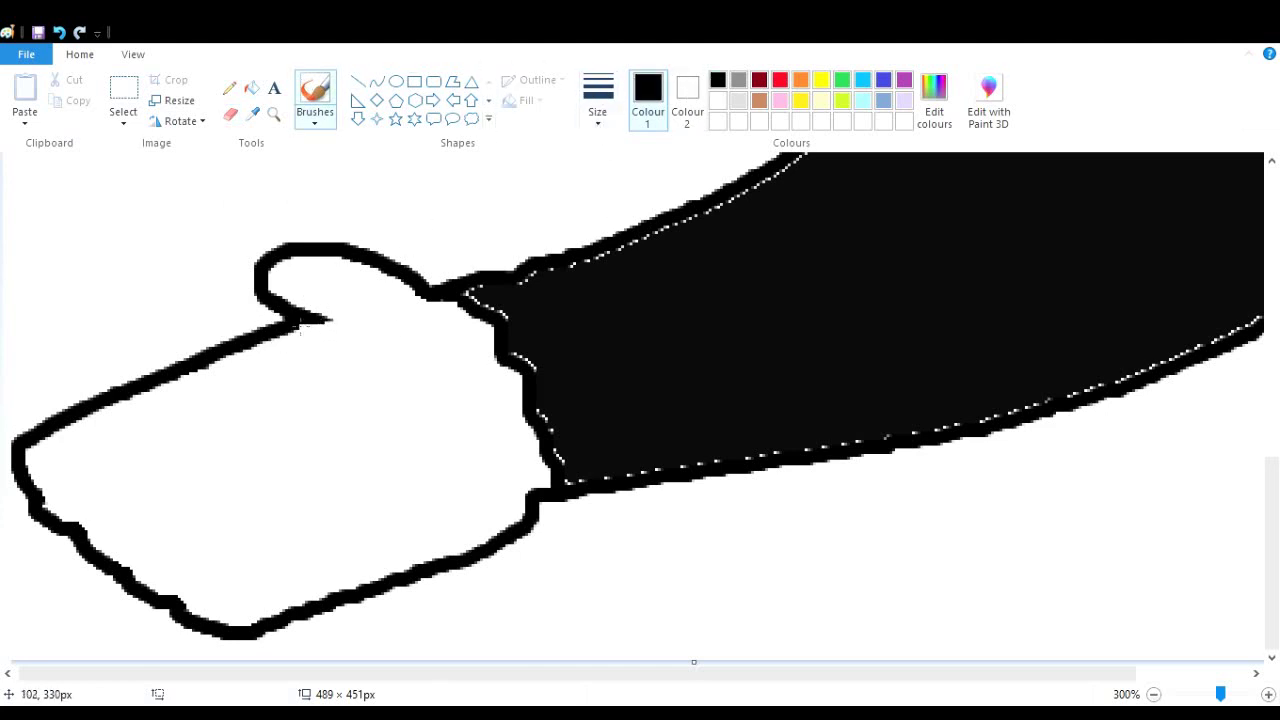
left_click_drag(307, 330, 439, 305)
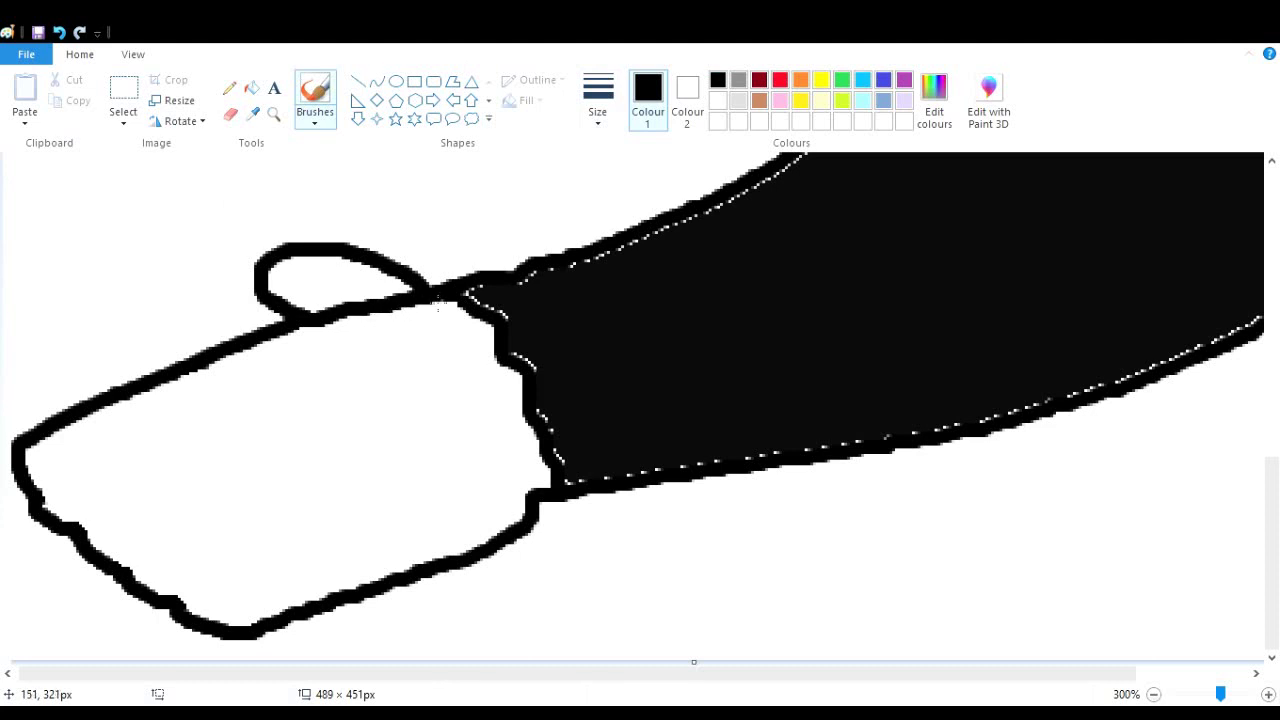
left_click(60, 32)
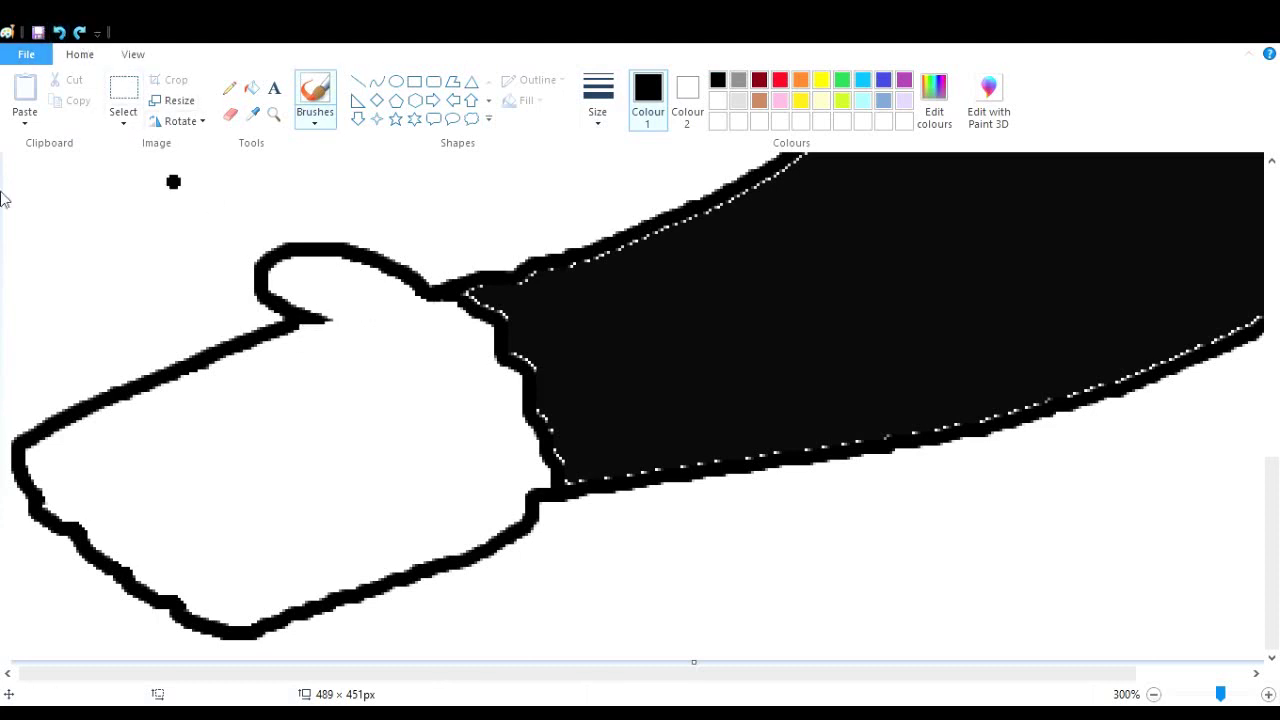
Brush four short black strokes inward from the notches along the fingertips to mark the gaps between the fingers.
left_click_drag(470, 675, 466, 676)
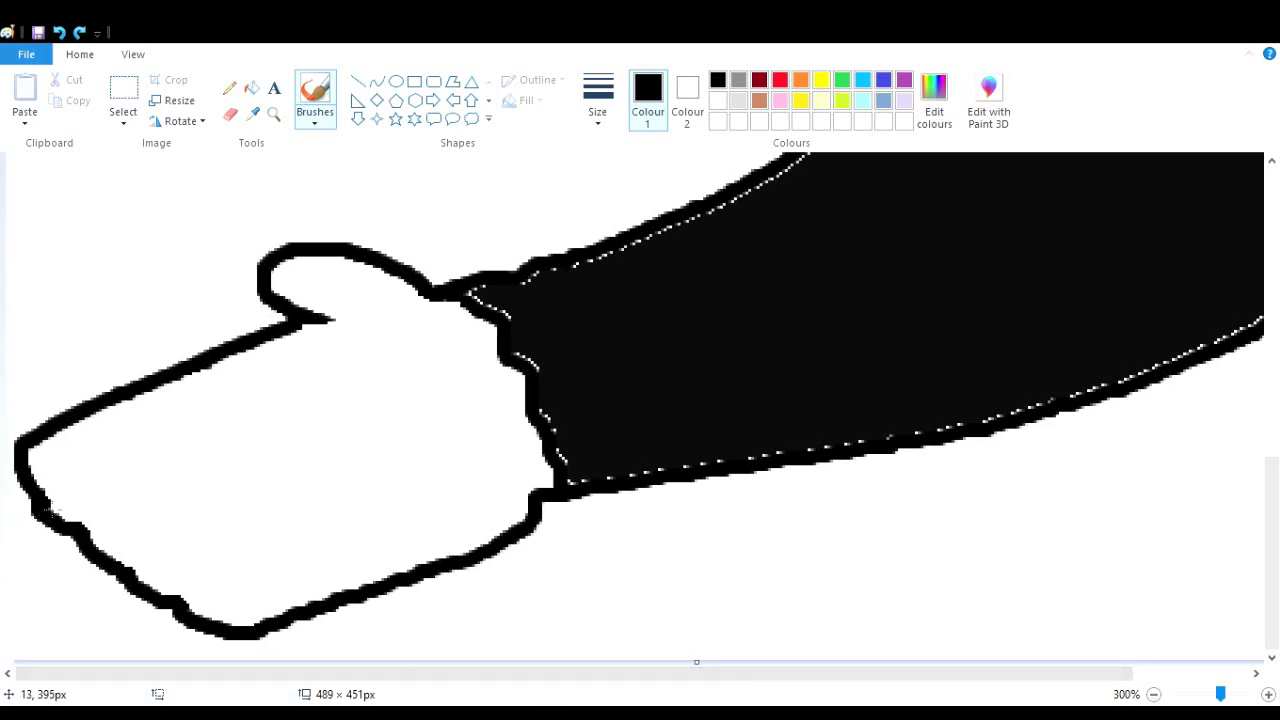
left_click_drag(70, 479, 40, 497)
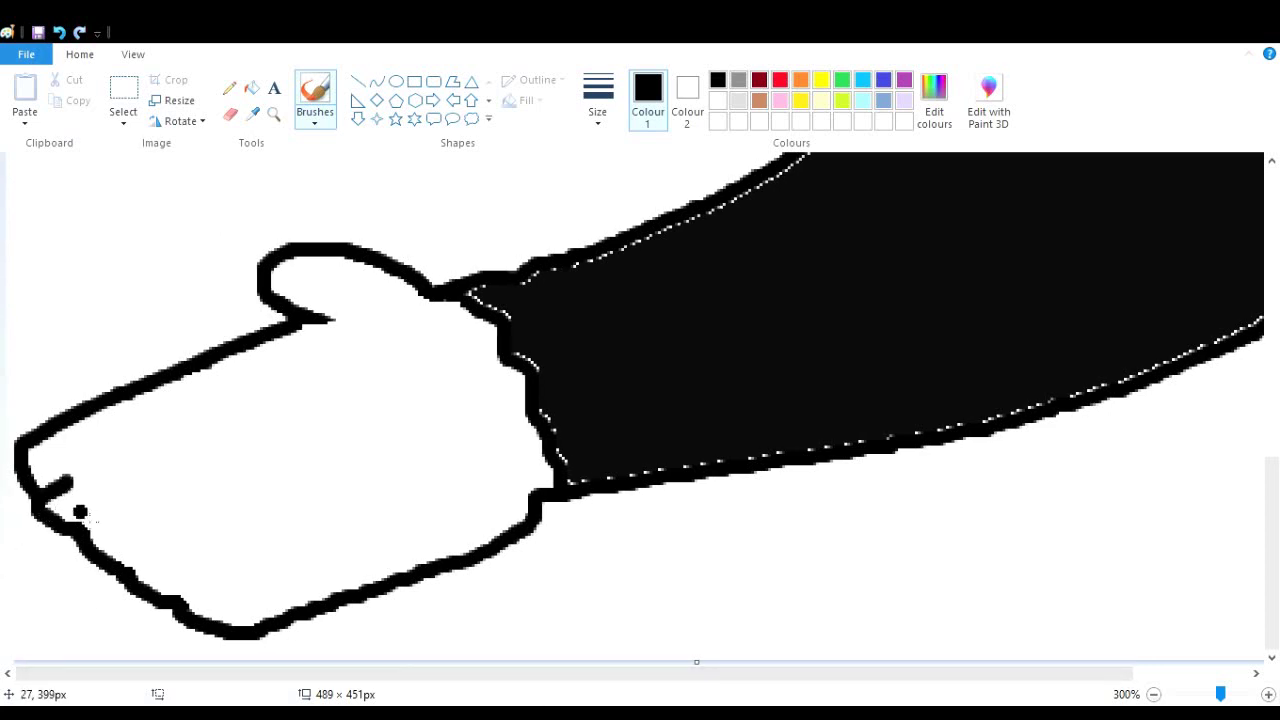
left_click_drag(100, 533, 106, 525)
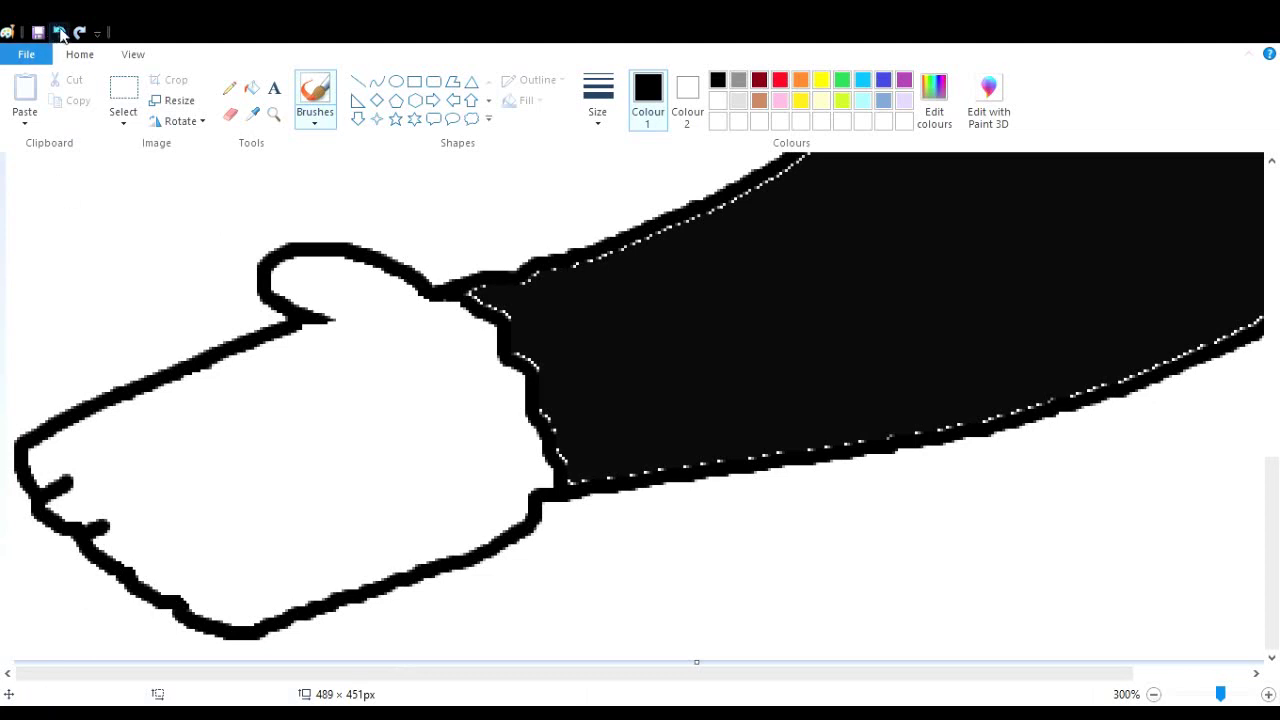
left_click_drag(132, 577, 147, 563)
left_click_drag(198, 604, 188, 596)
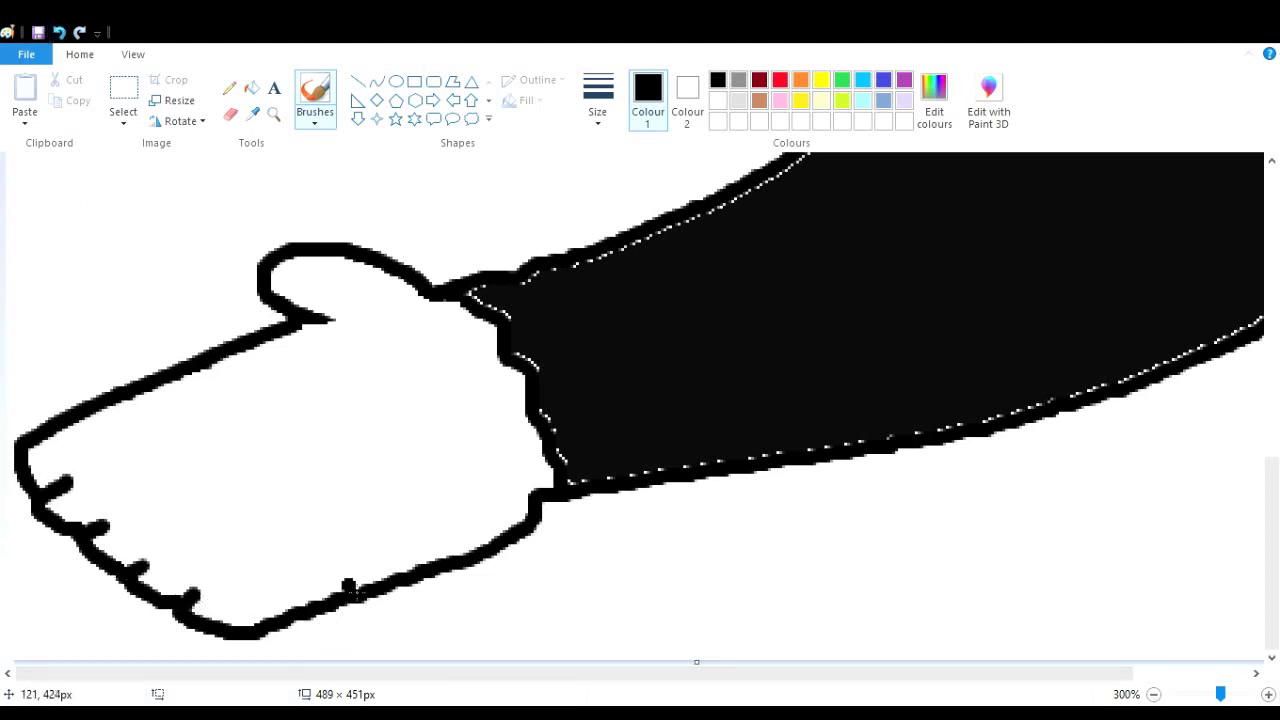
Try filling the whole hand, including the thumb, with grey.
left_click(251, 90)
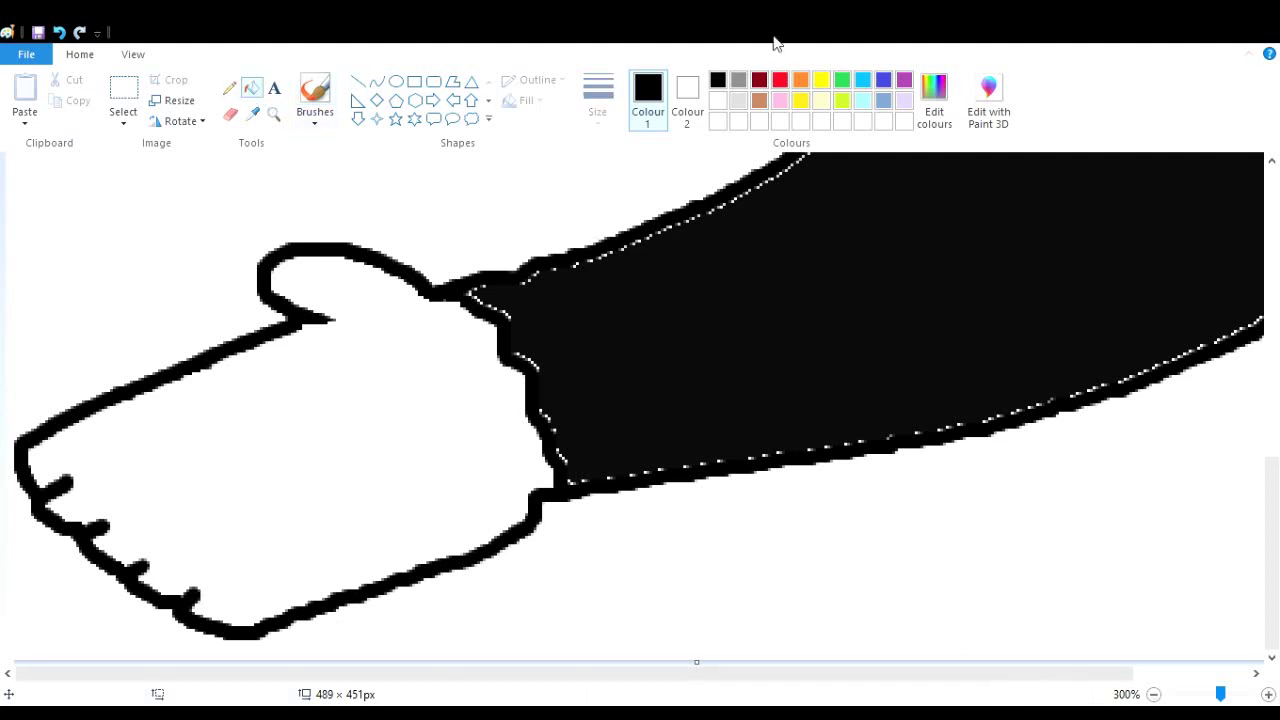
left_click(740, 80)
left_click(335, 417)
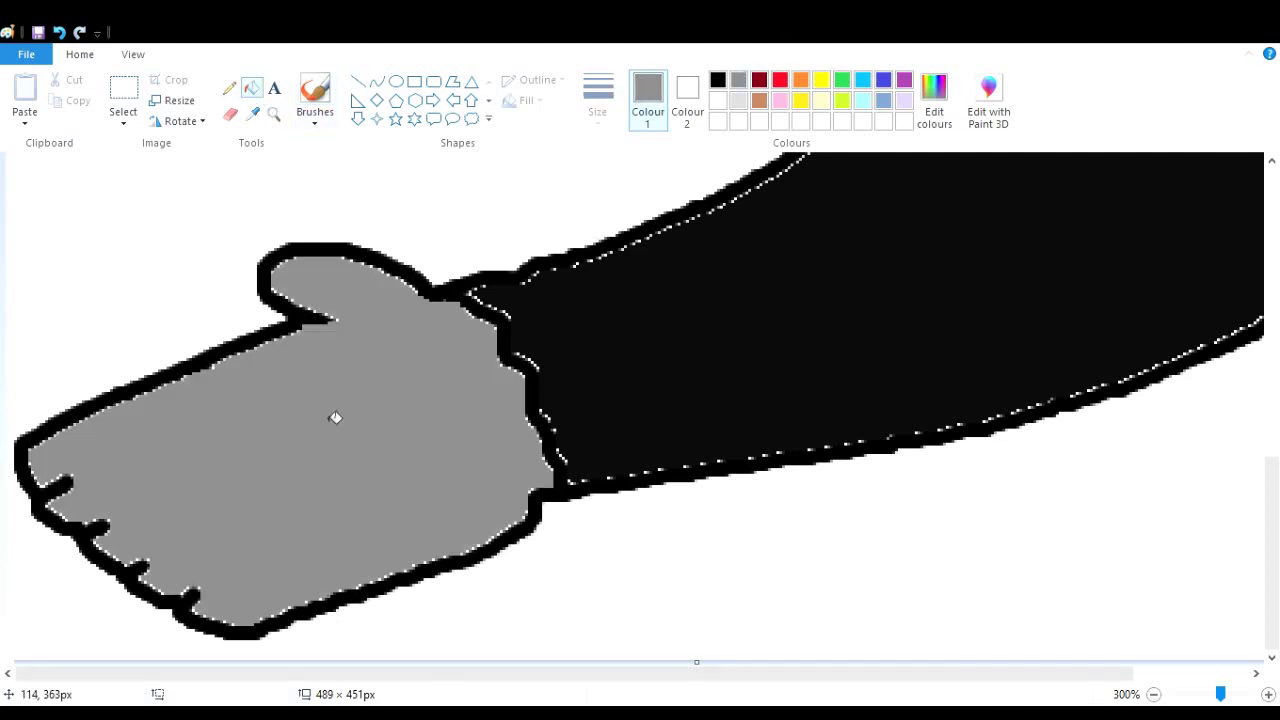
left_click(1152, 695)
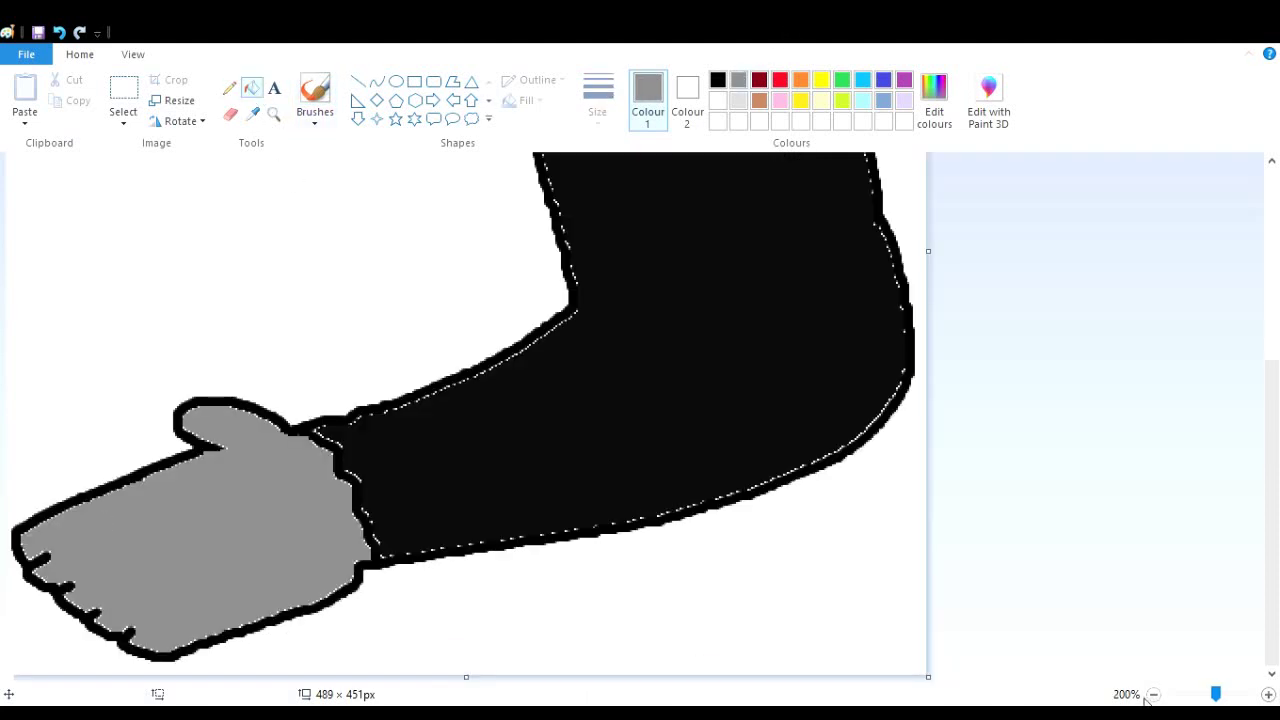
left_click(1152, 695)
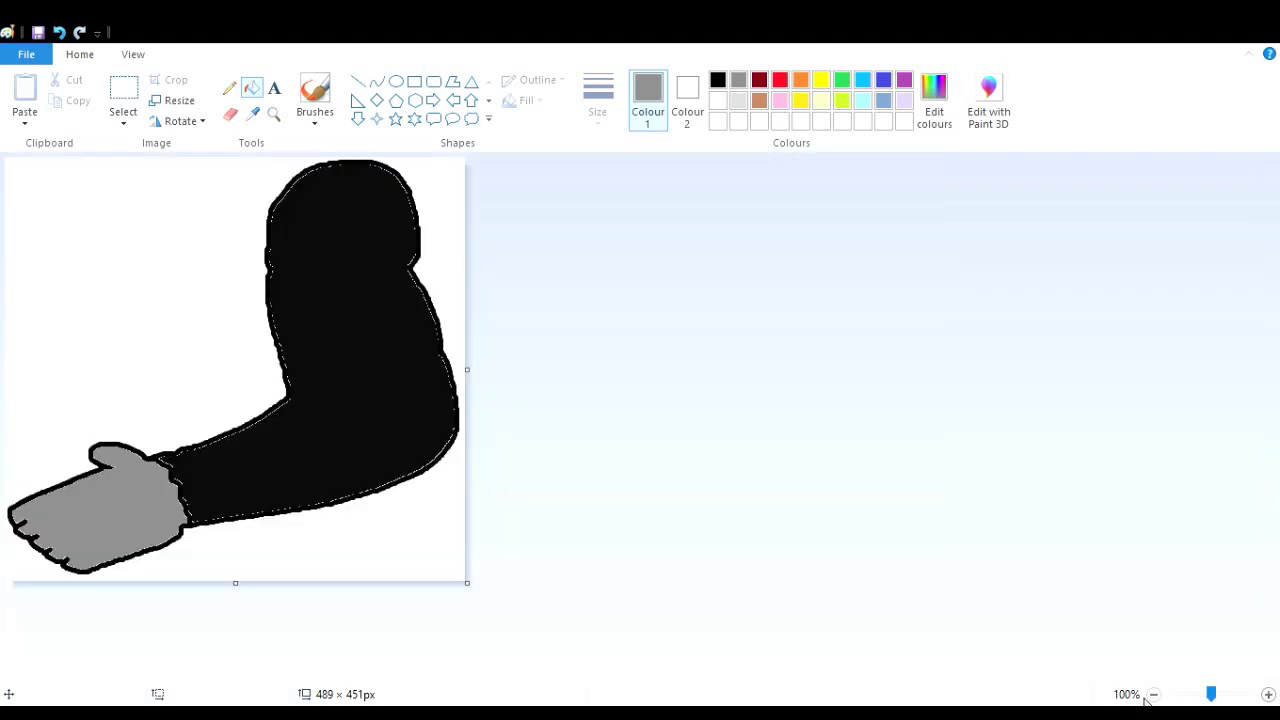
left_click(59, 32)
Extend the four short fingertip strokes with the black brush into longer finger dividers reaching towards the palm.
left_click(274, 115)
left_click(209, 546)
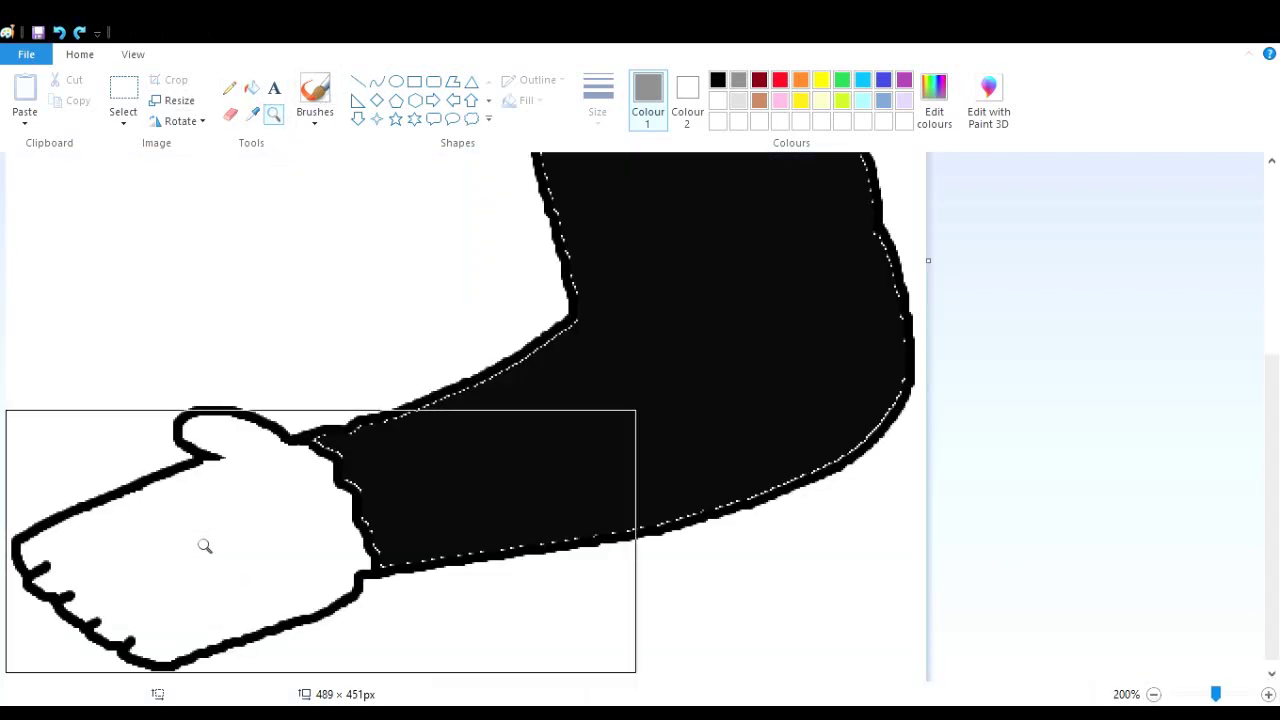
left_click(180, 486)
left_click(315, 95)
left_click(717, 80)
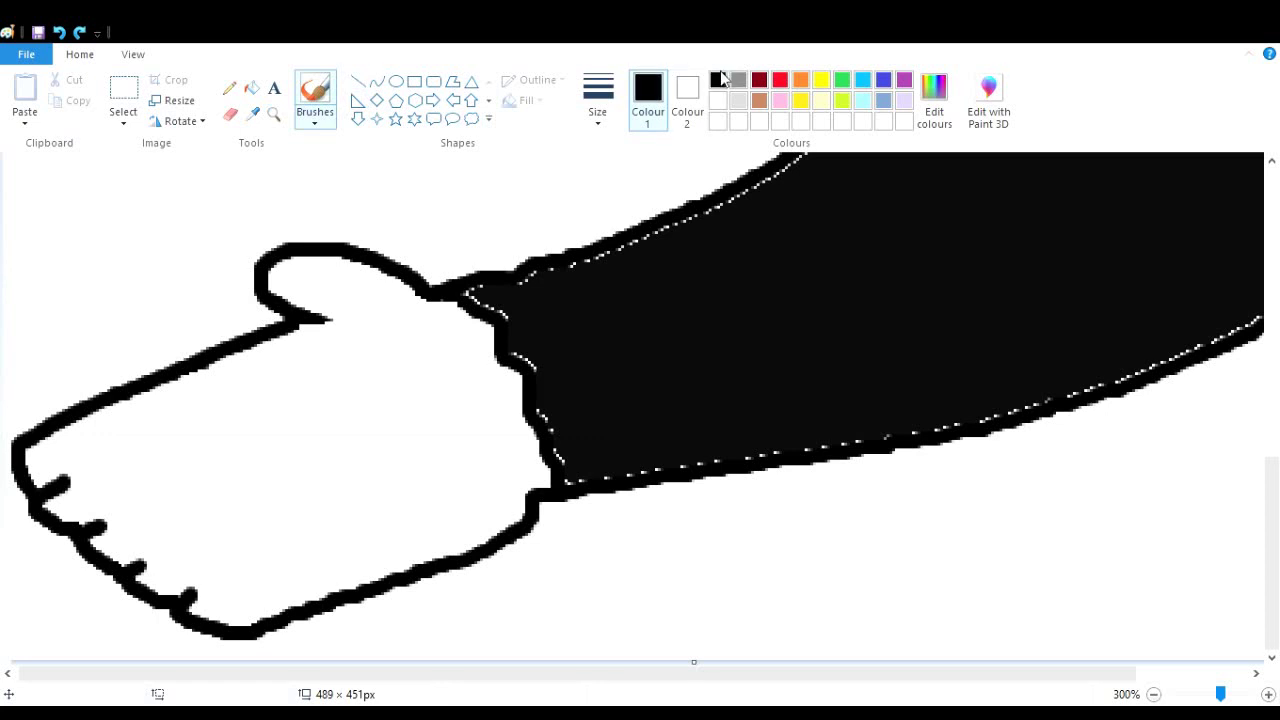
left_click_drag(85, 488, 160, 452)
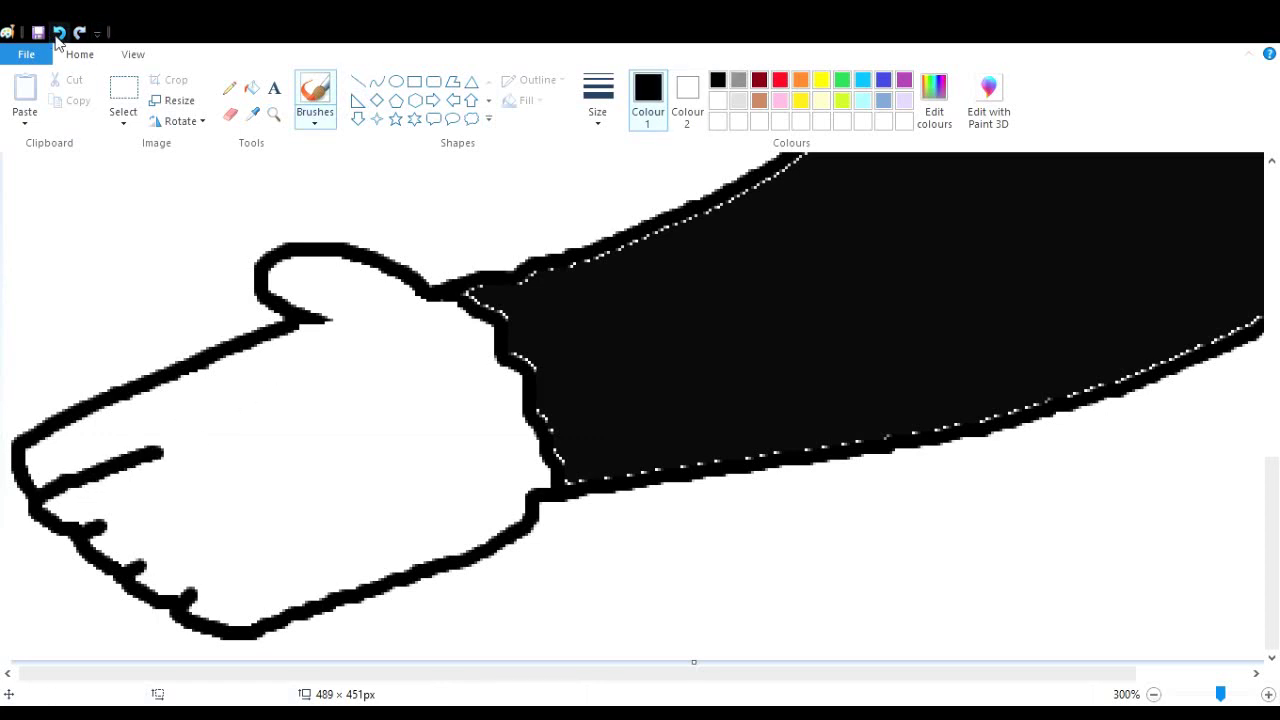
left_click(57, 35)
left_click_drag(73, 488, 172, 433)
left_click_drag(106, 532, 200, 478)
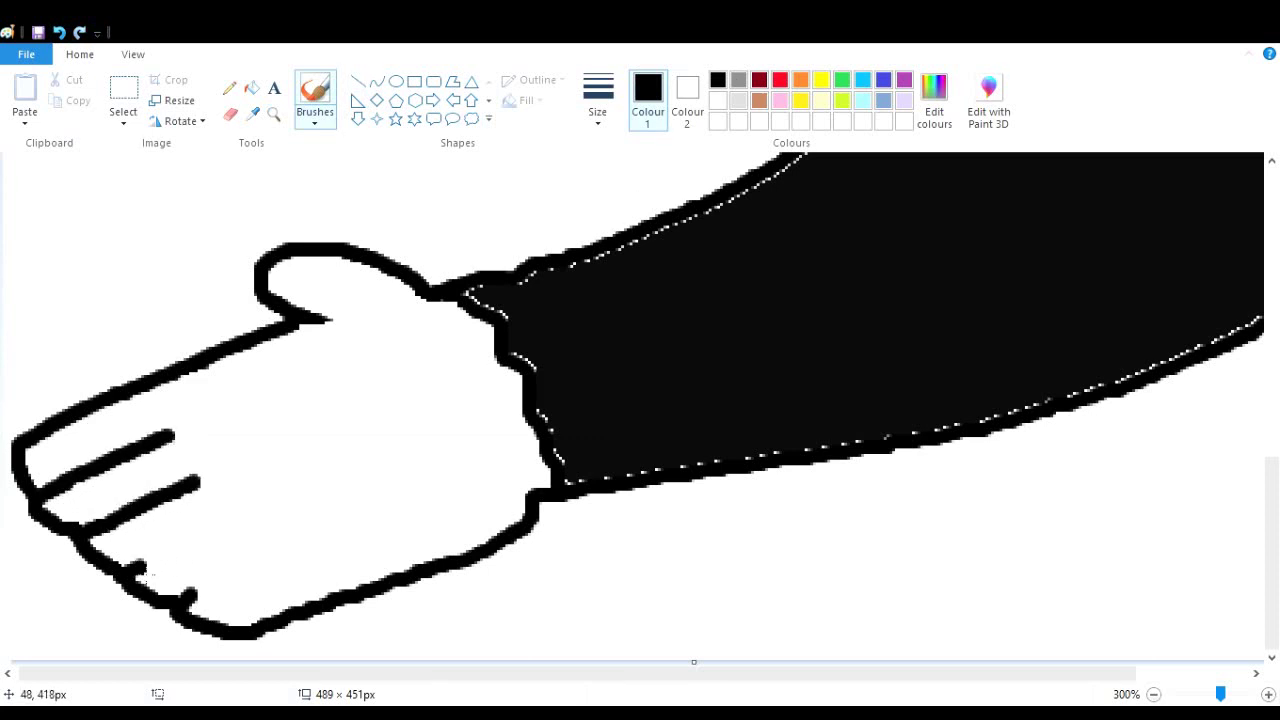
left_click_drag(134, 562, 214, 518)
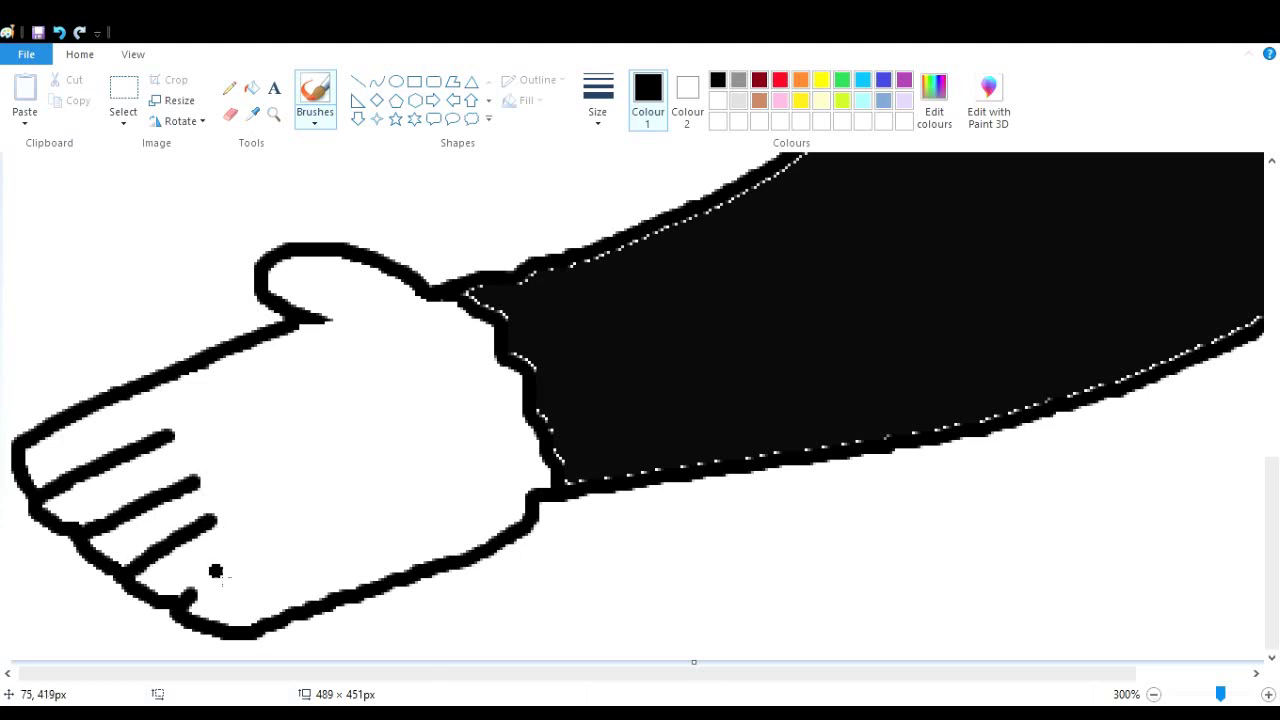
left_click_drag(192, 598, 228, 545)
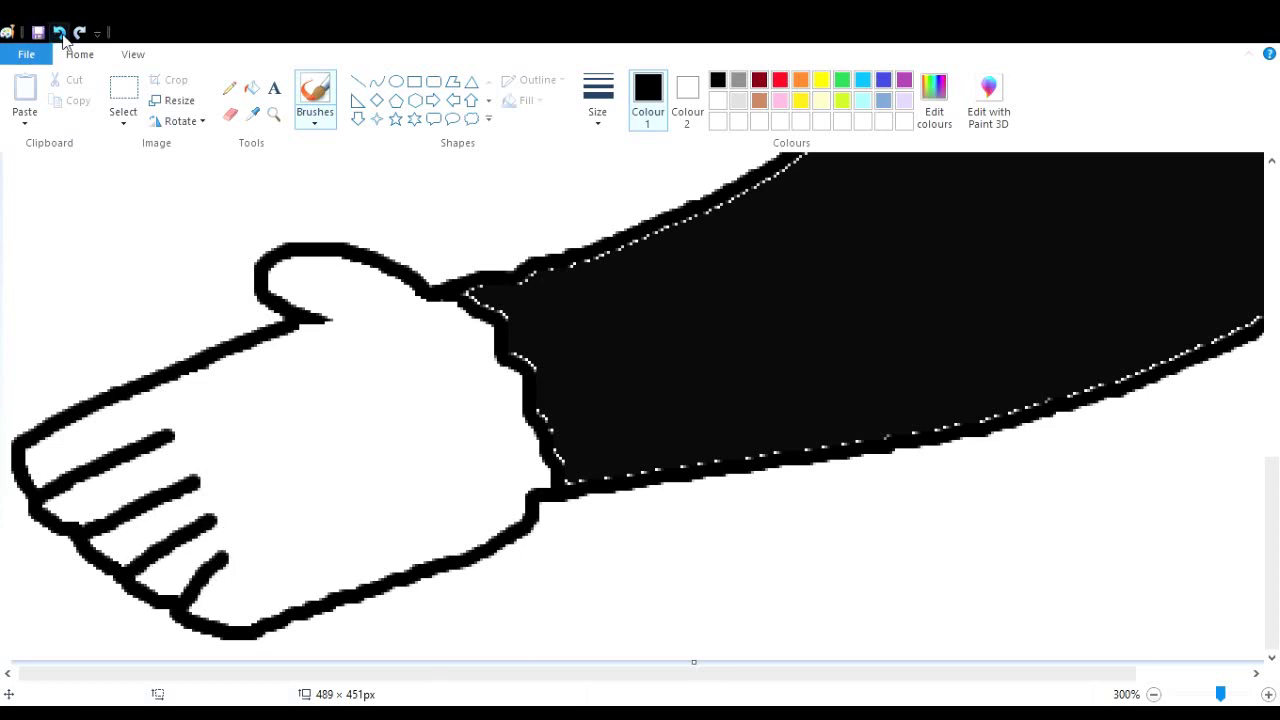
Undo all the finger divider strokes back to the hand's plain outer contour.
left_click(59, 33)
left_click(59, 33)
left_click(59, 33)
left_click(59, 33)
left_click(59, 33)
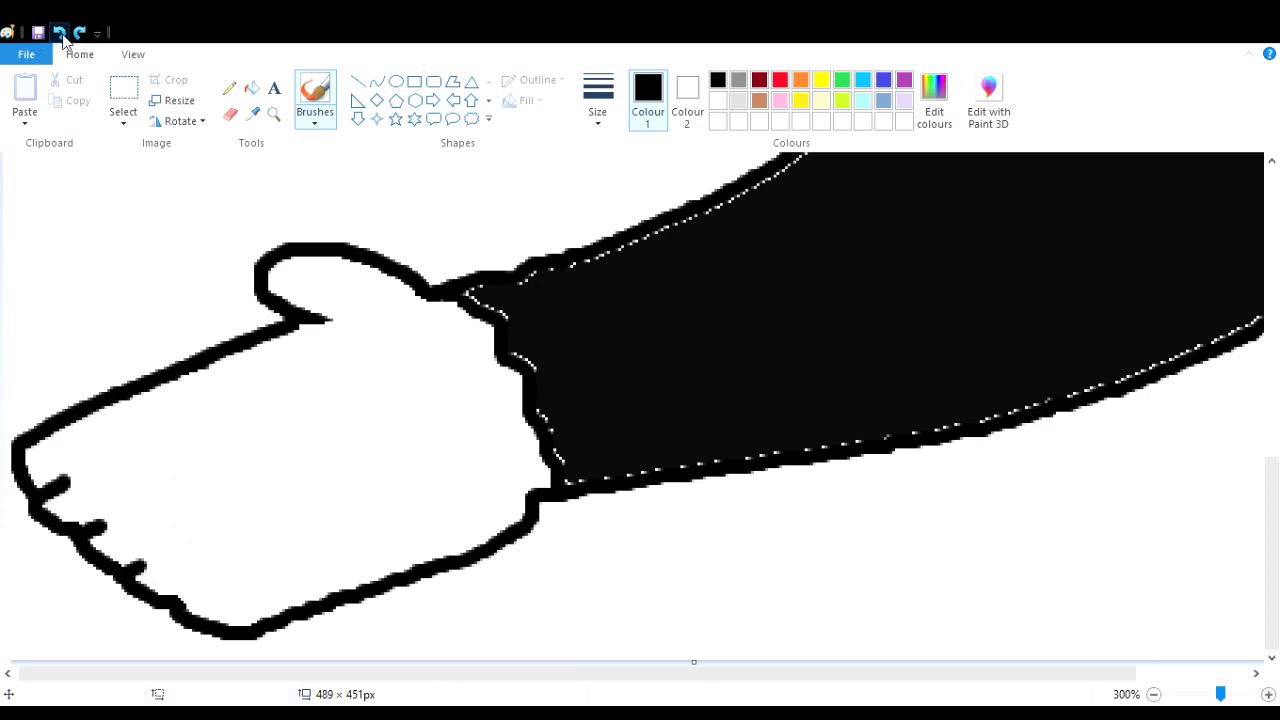
left_click(59, 33)
left_click(59, 33)
left_click(59, 33)
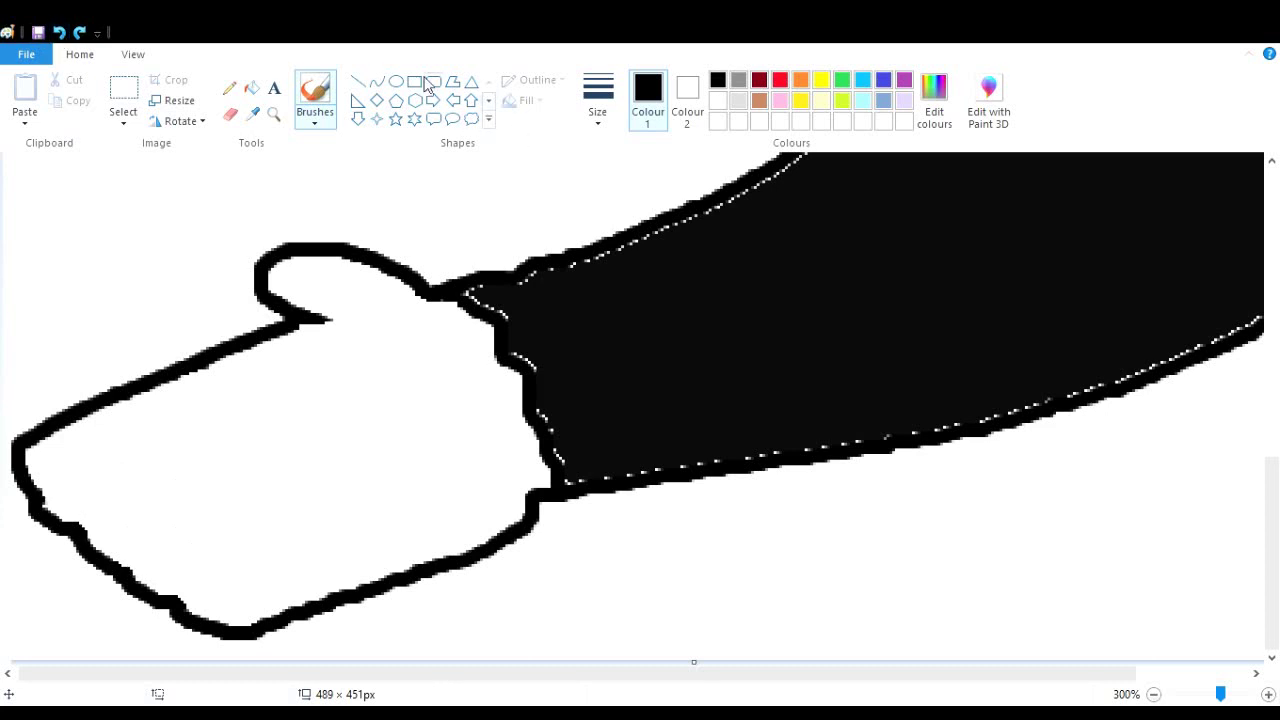
Erase the pointed line end protruding into the hand at the thumb's base.
left_click(273, 114)
left_click(346, 289)
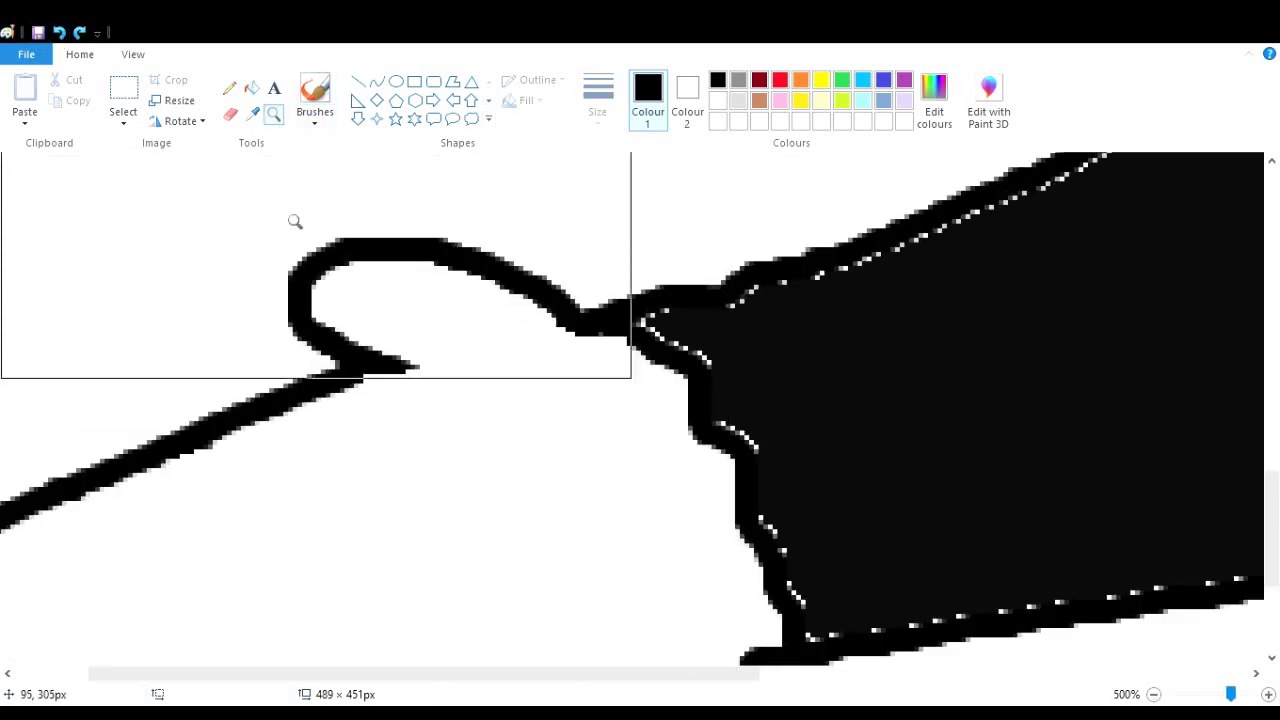
left_click(230, 114)
left_click_drag(396, 379, 389, 357)
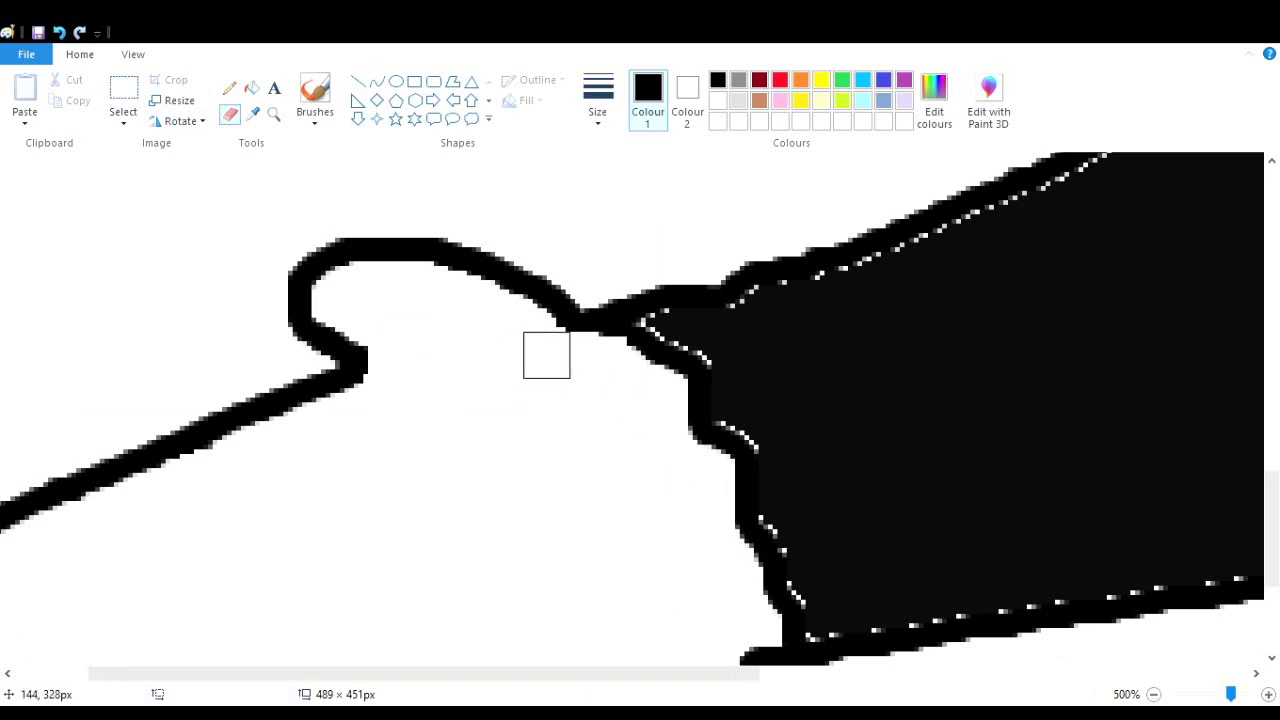
Fill the whole hand, including the thumb, with grey.
left_click(1153, 694)
left_click(1153, 694)
left_click(1153, 694)
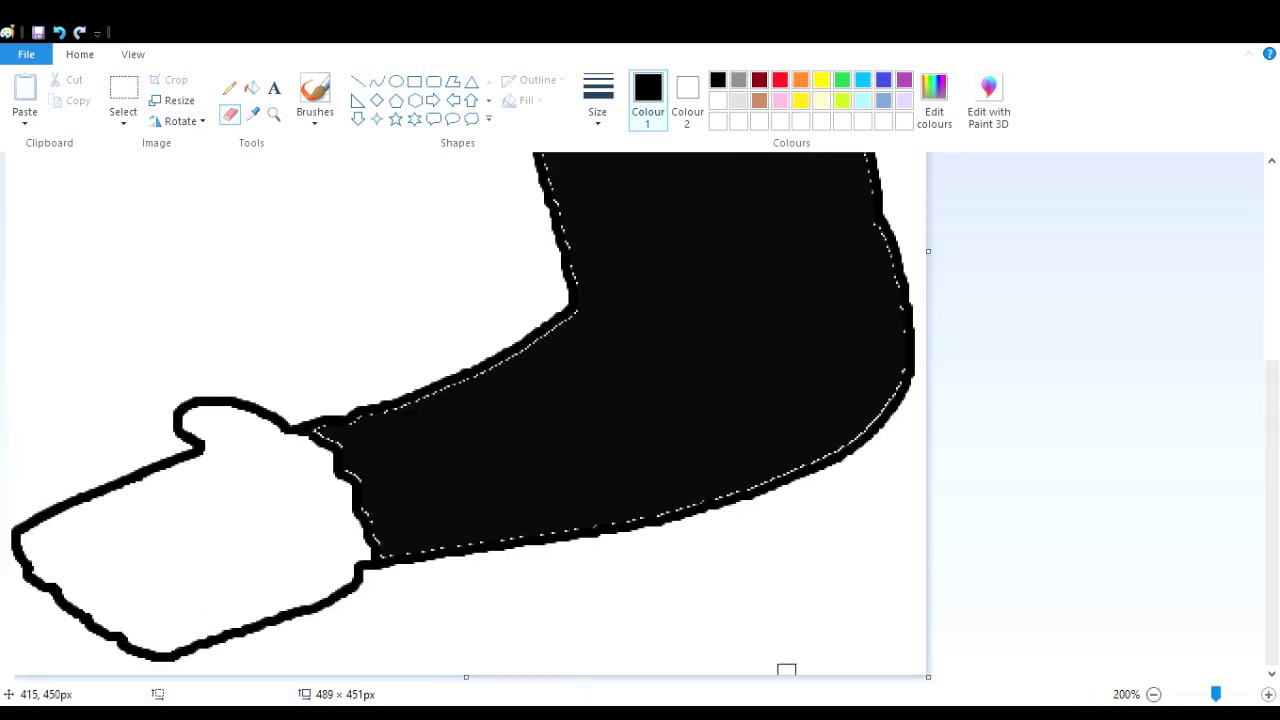
left_click(251, 88)
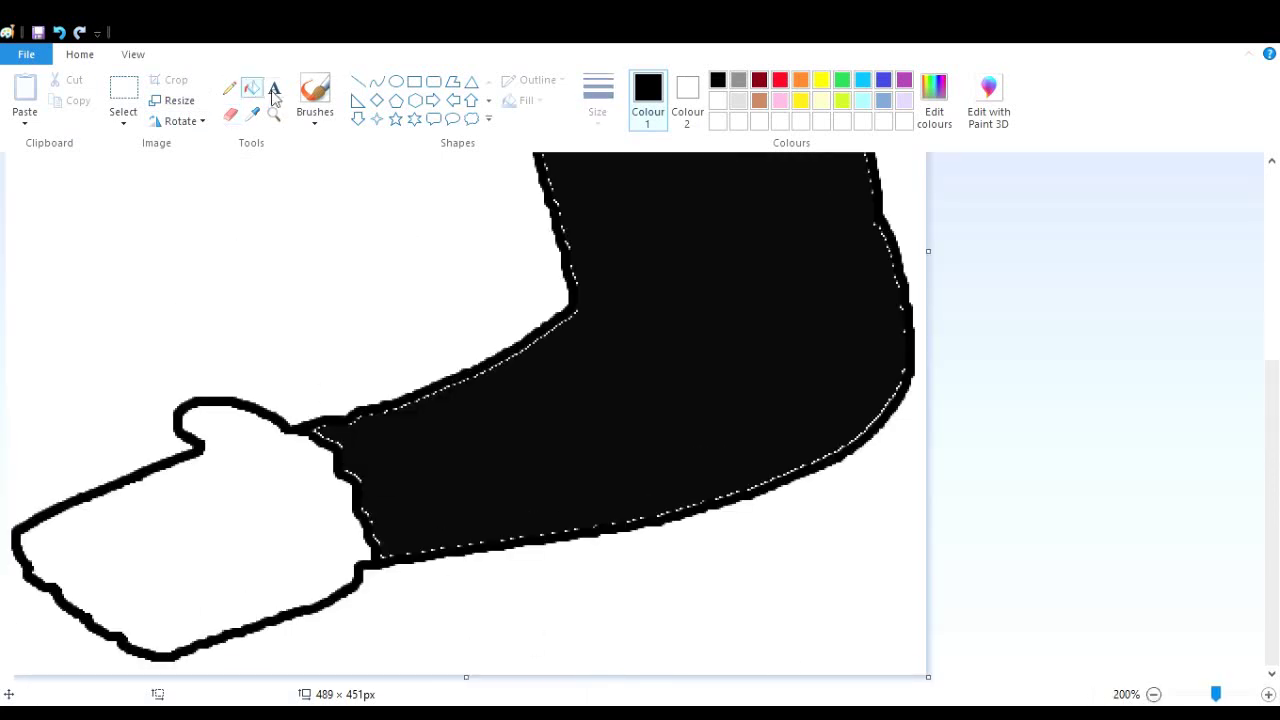
left_click(738, 82)
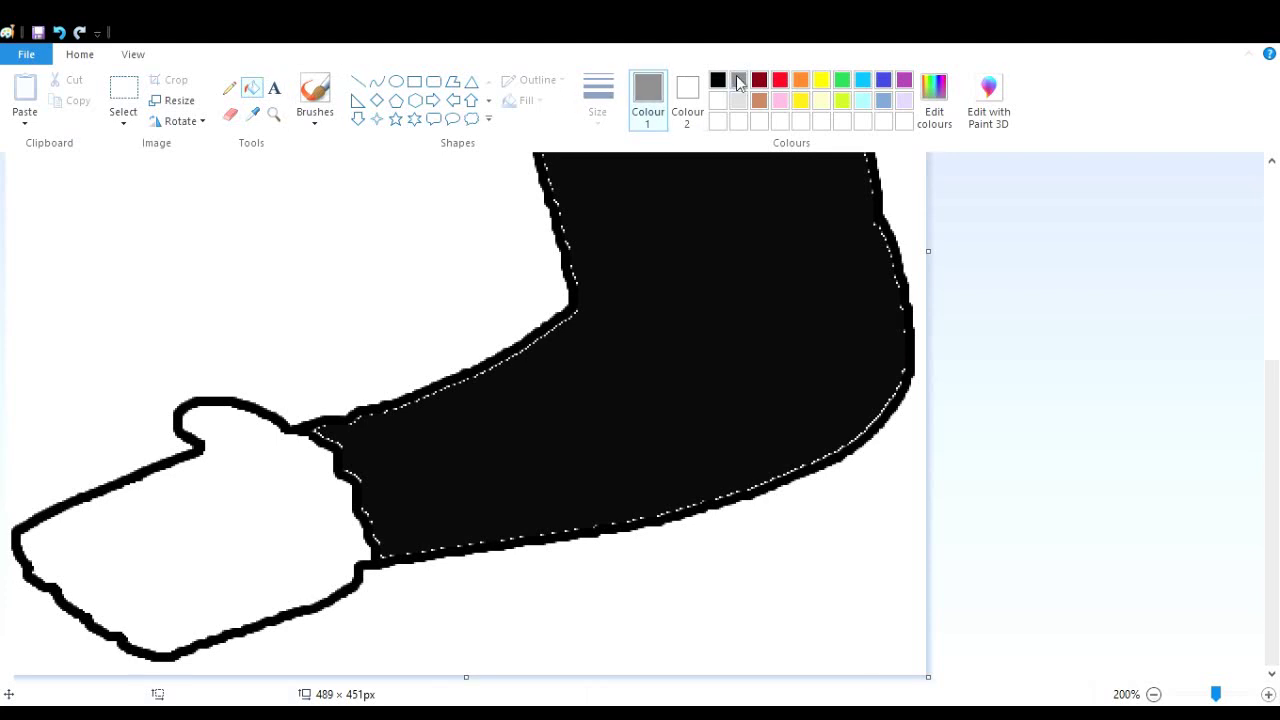
left_click(188, 506)
left_click(1152, 695)
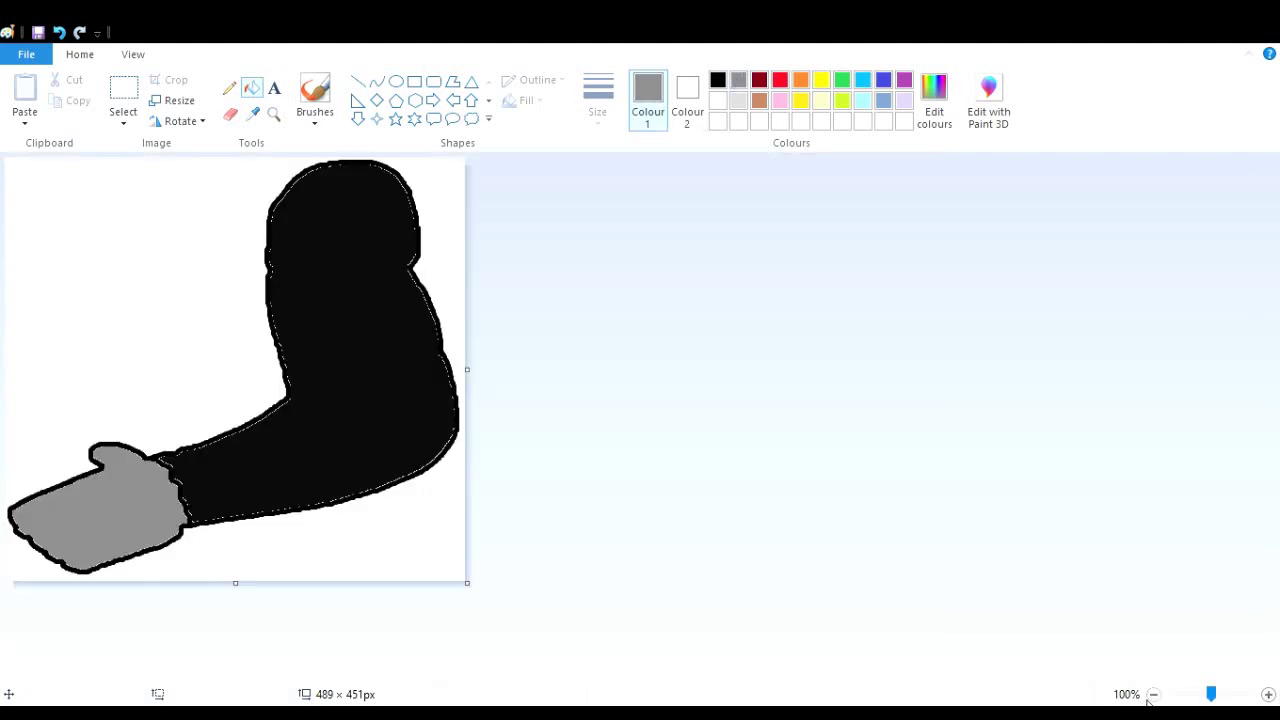
left_click(322, 102)
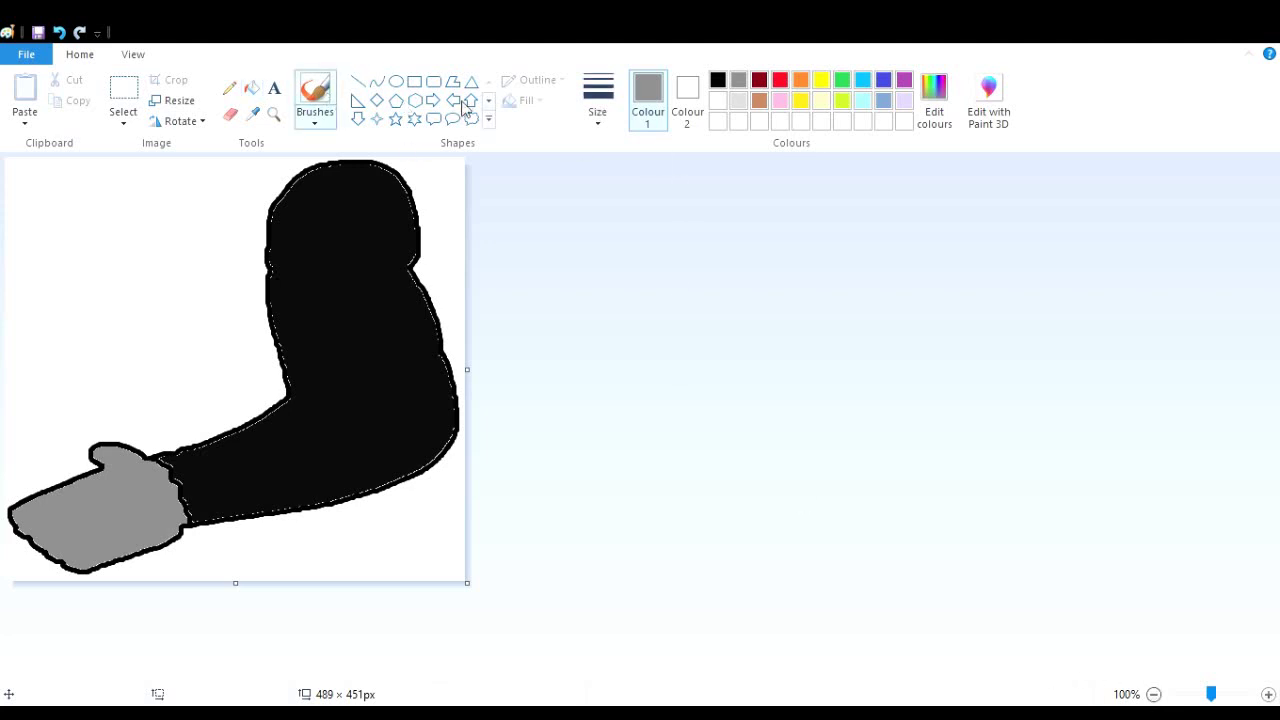
left_click(718, 84)
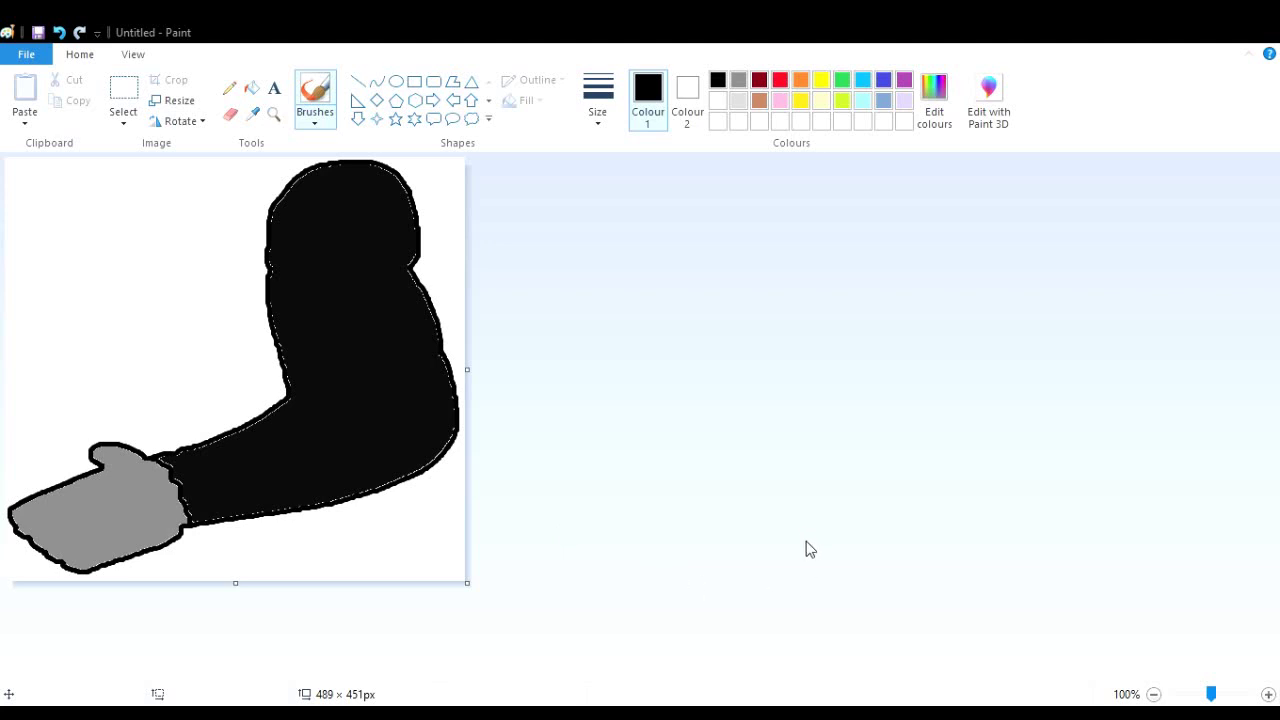
Switch to Free Online Image Editor in the browser and upload the red and green toothed head image.
key("alt+Tab")
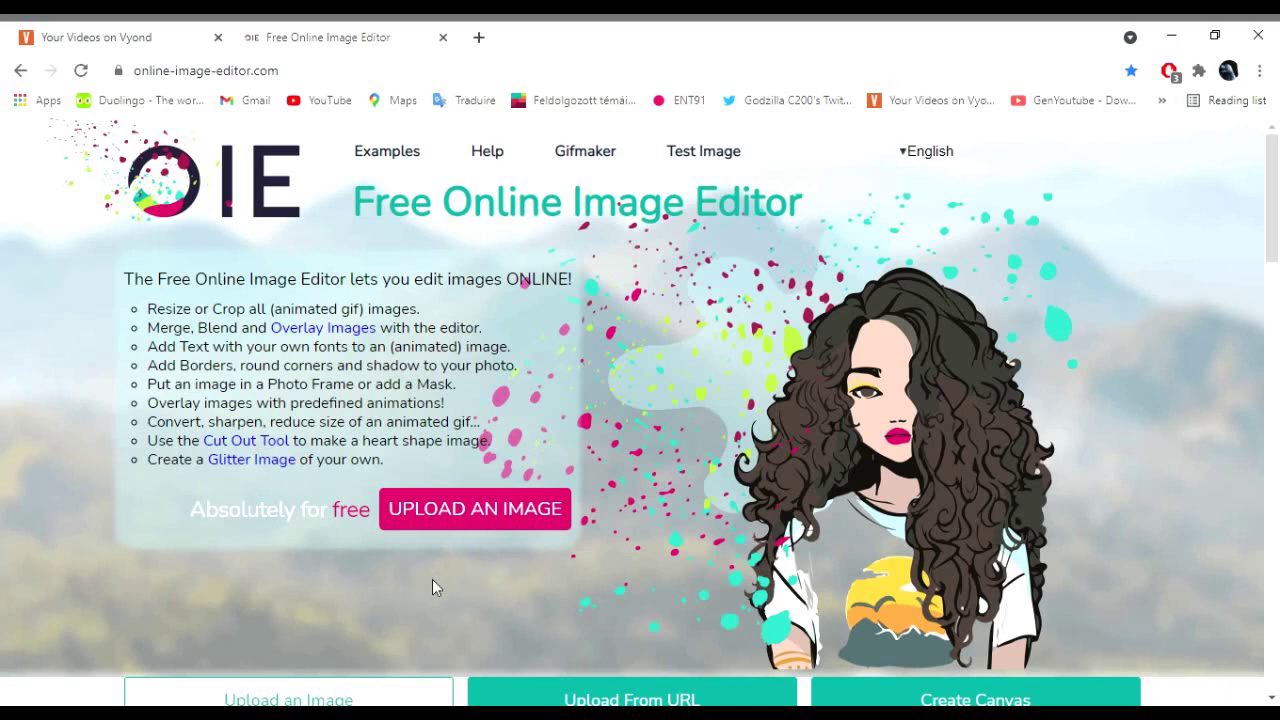
left_click(463, 527)
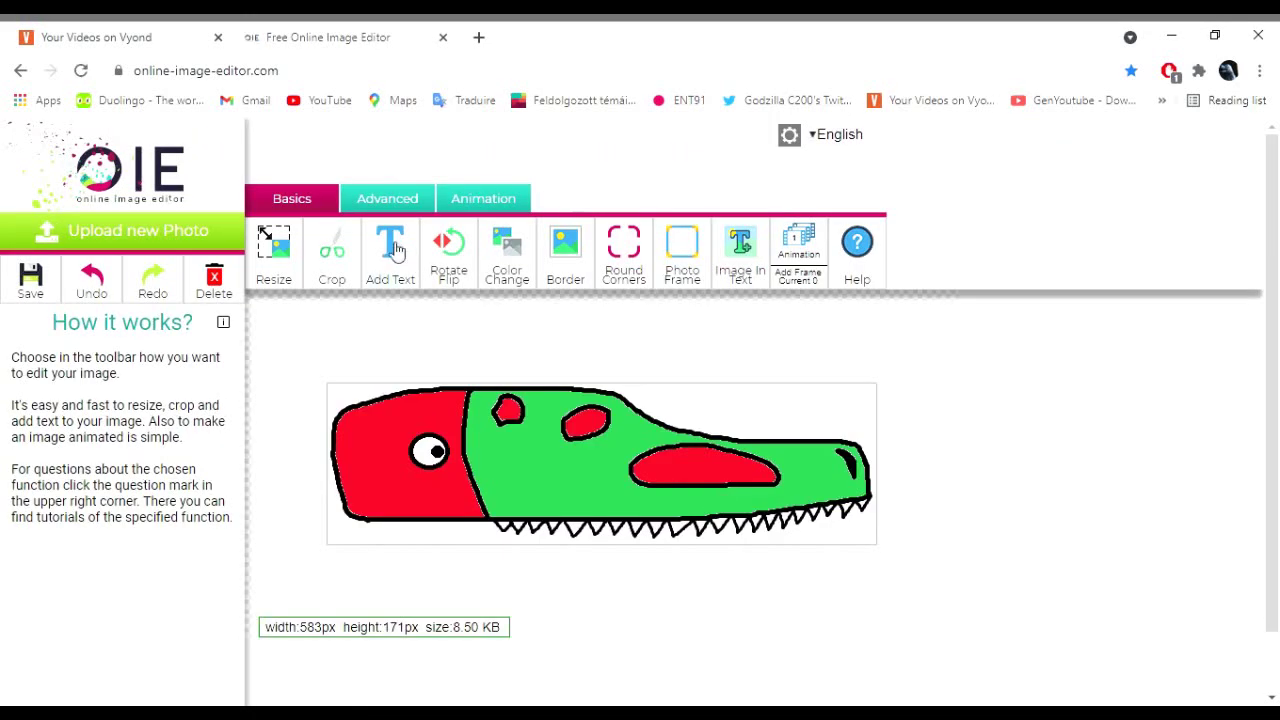
Make the white background around the red and green head transparent and save the image locally.
left_click(387, 205)
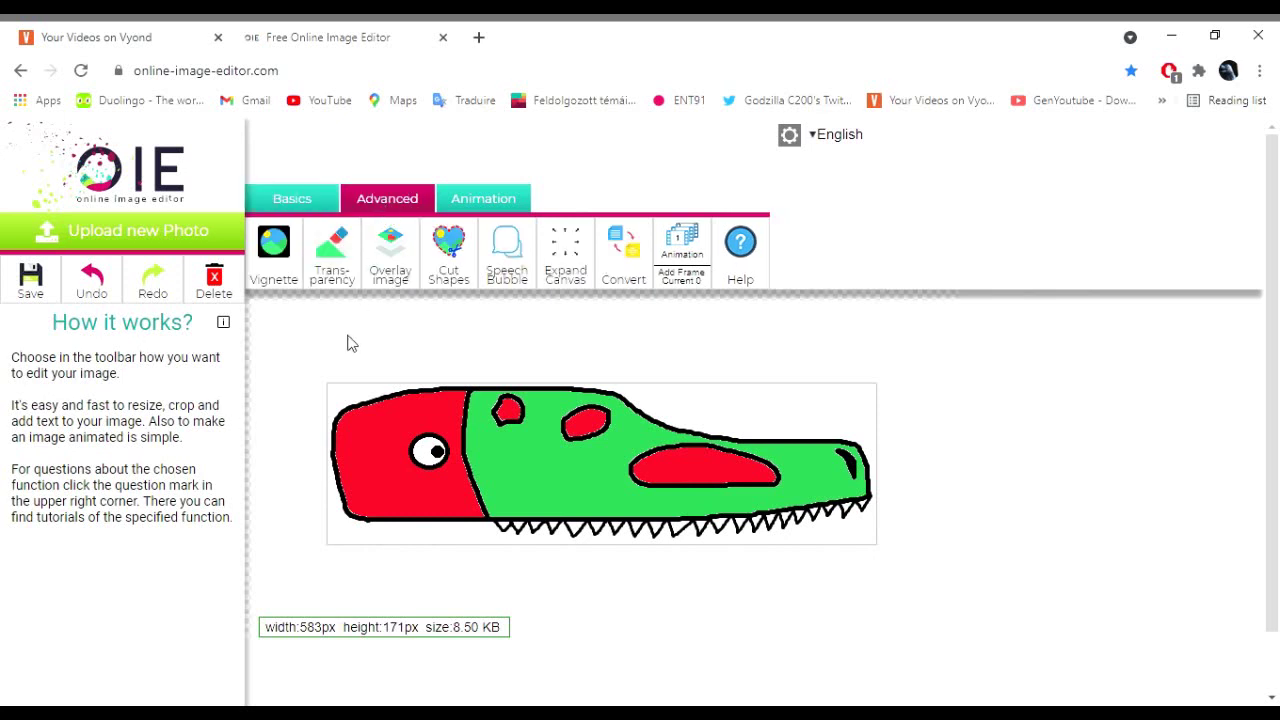
left_click(347, 250)
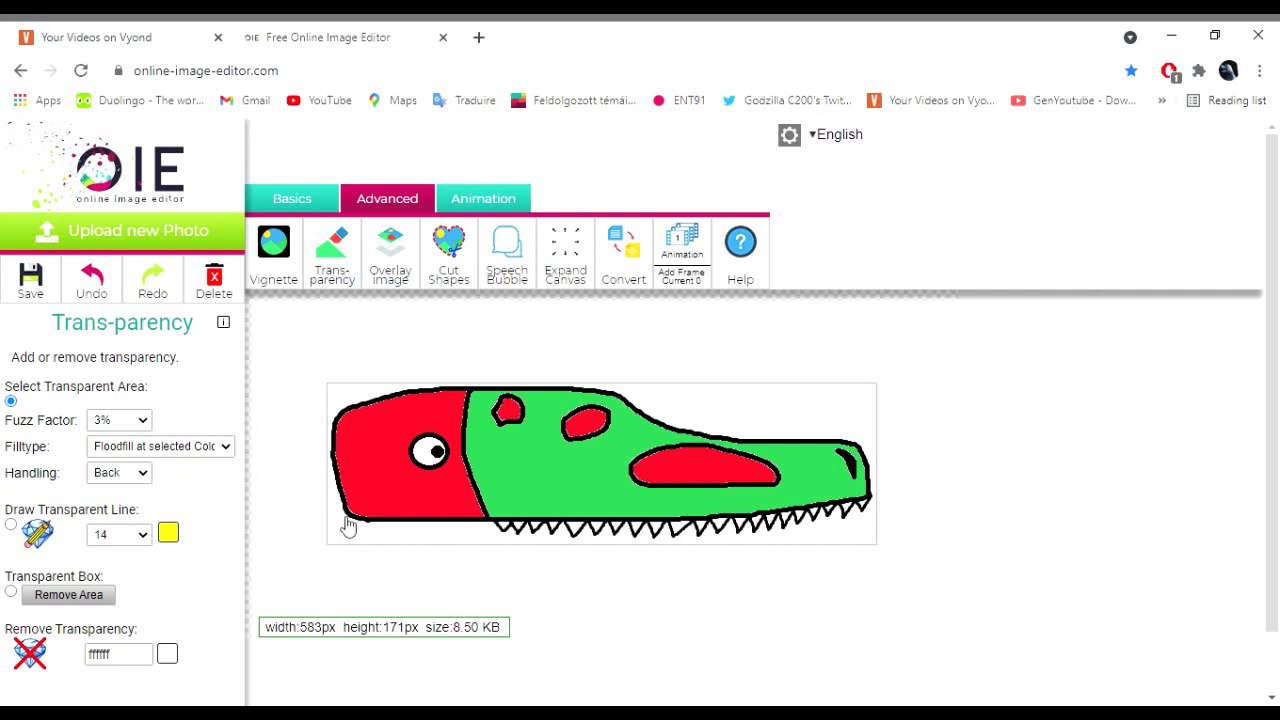
left_click(352, 400)
left_click(20, 285)
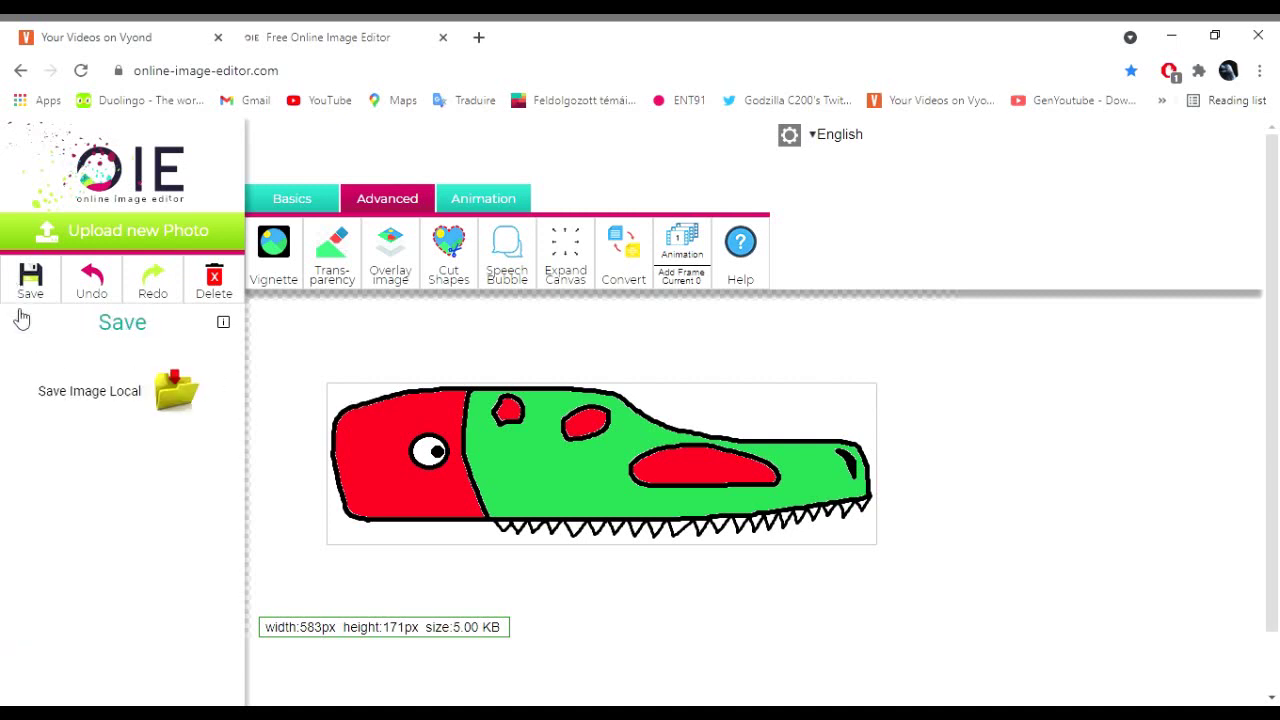
left_click(172, 395)
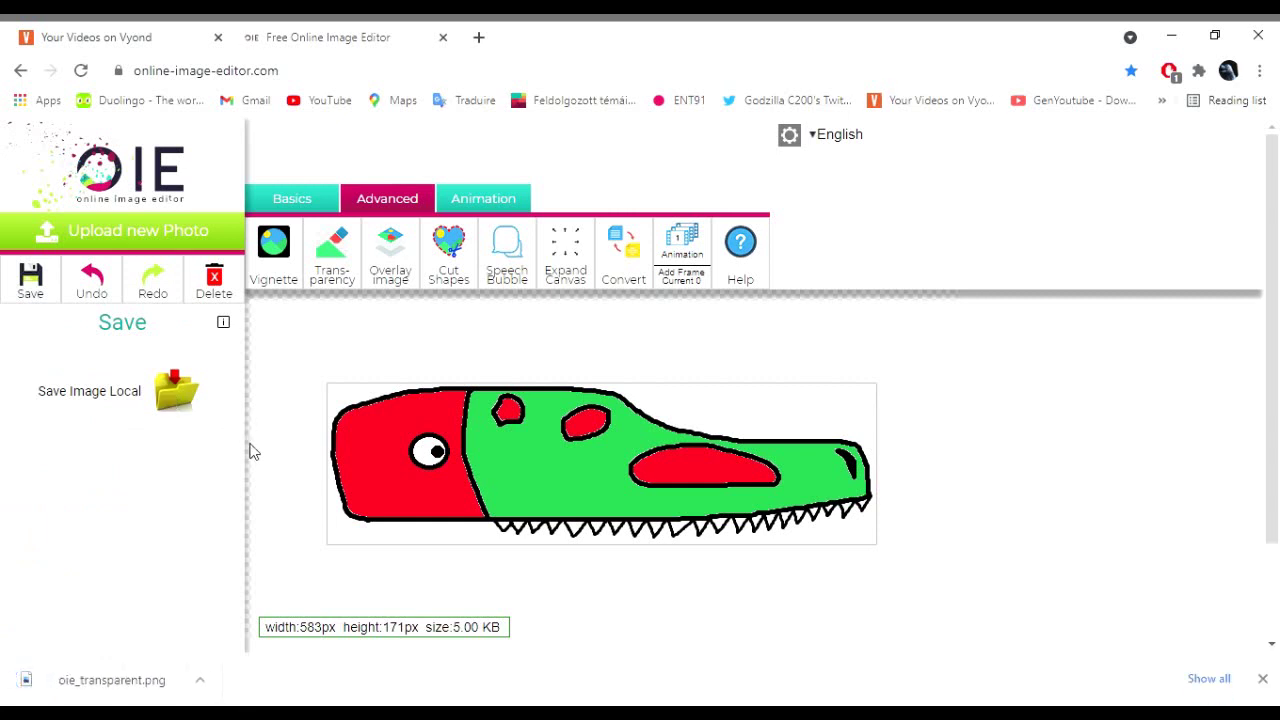